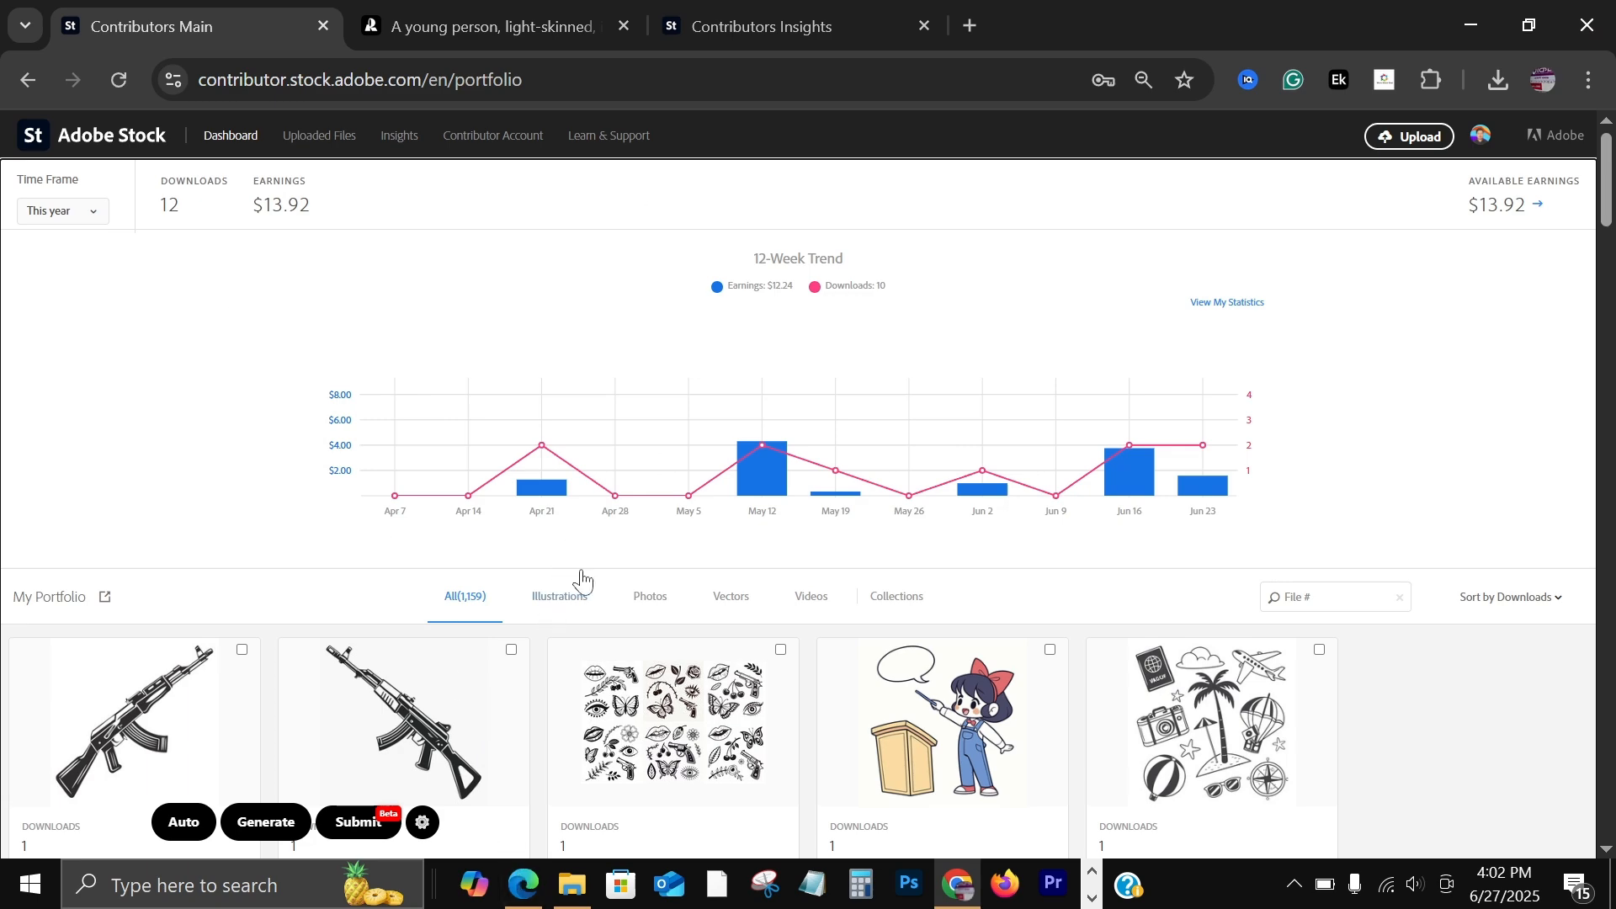
Switch to Microsoft Edge and open the new-contributor account sign-up form on the Adobe Stock Contributor site.
{"action": "left_click", "coordinate": [523, 884]}
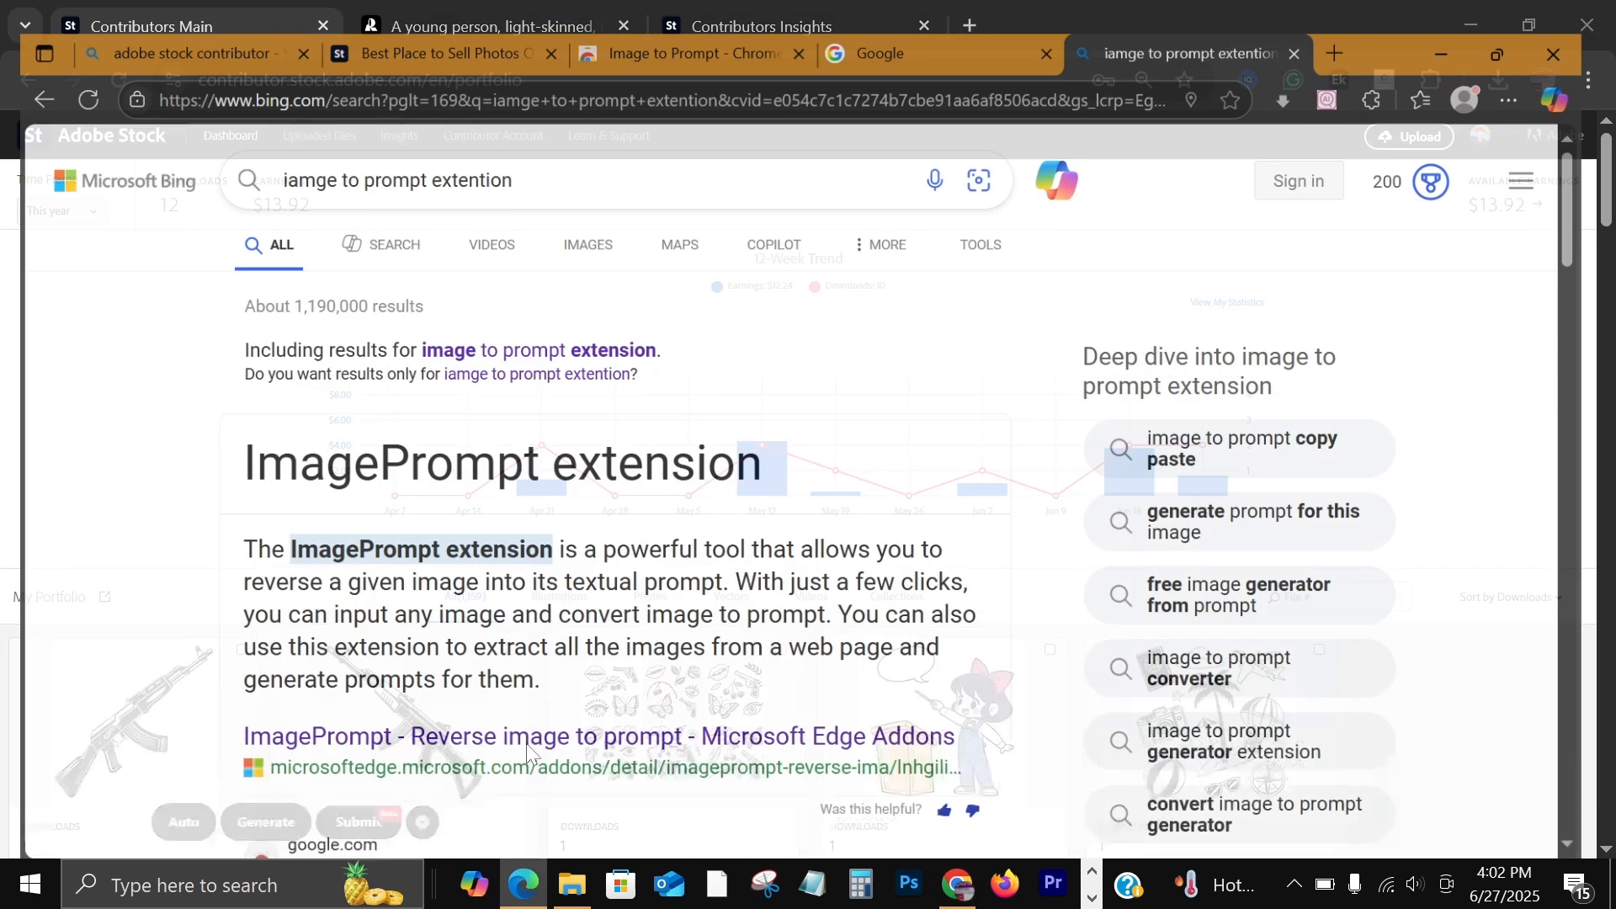
{"action": "left_click", "coordinate": [227, 23]}
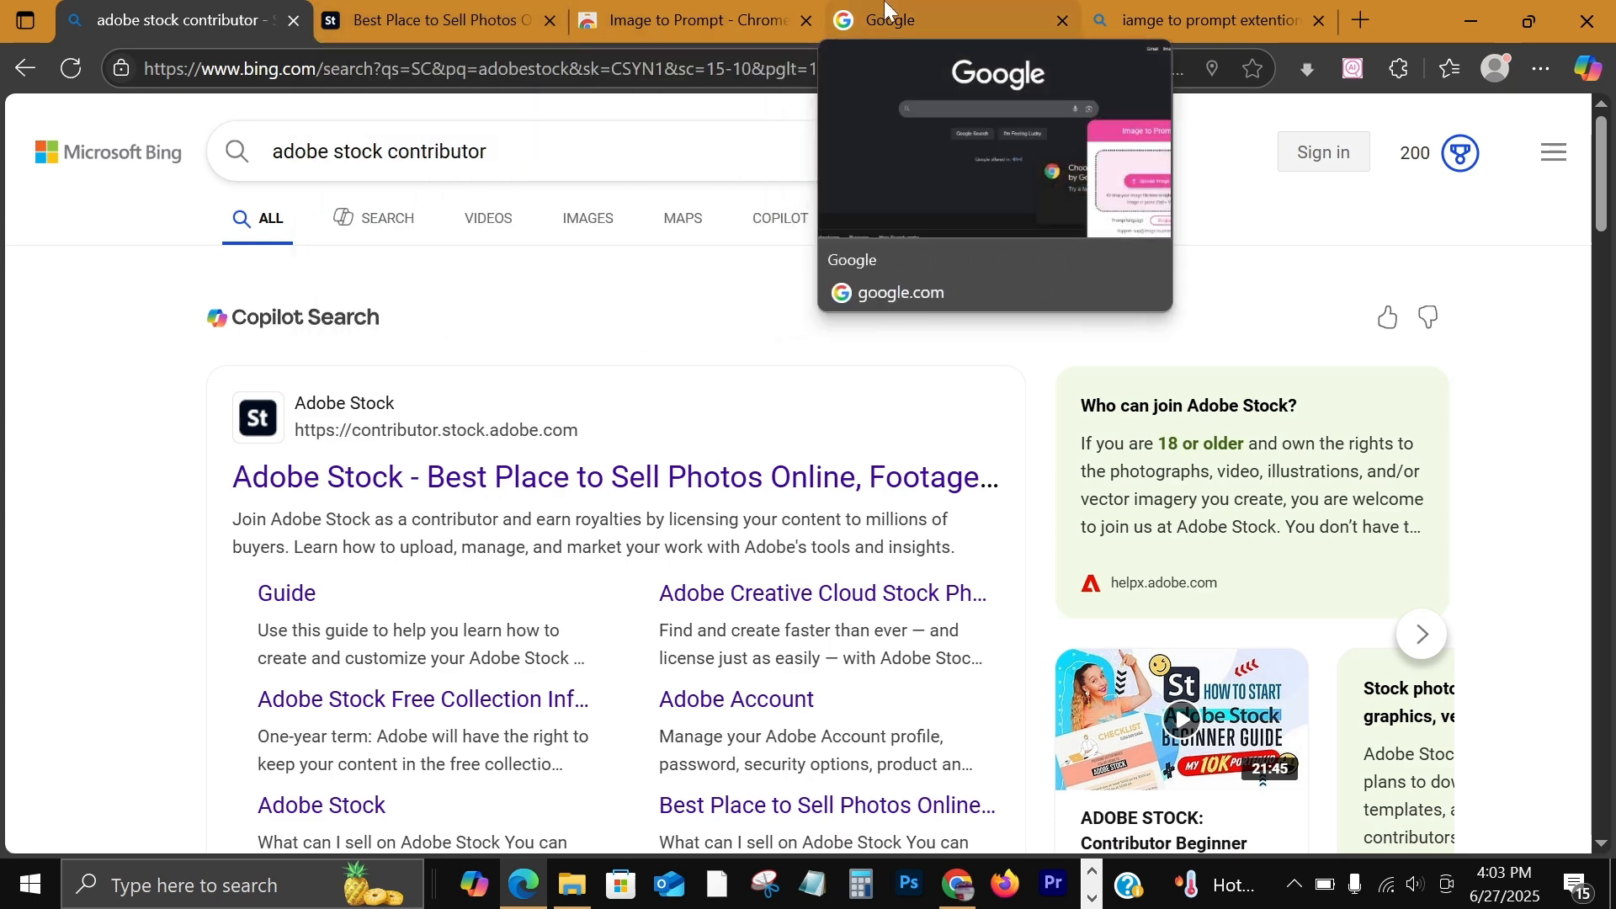
{"action": "left_click", "coordinate": [402, 21]}
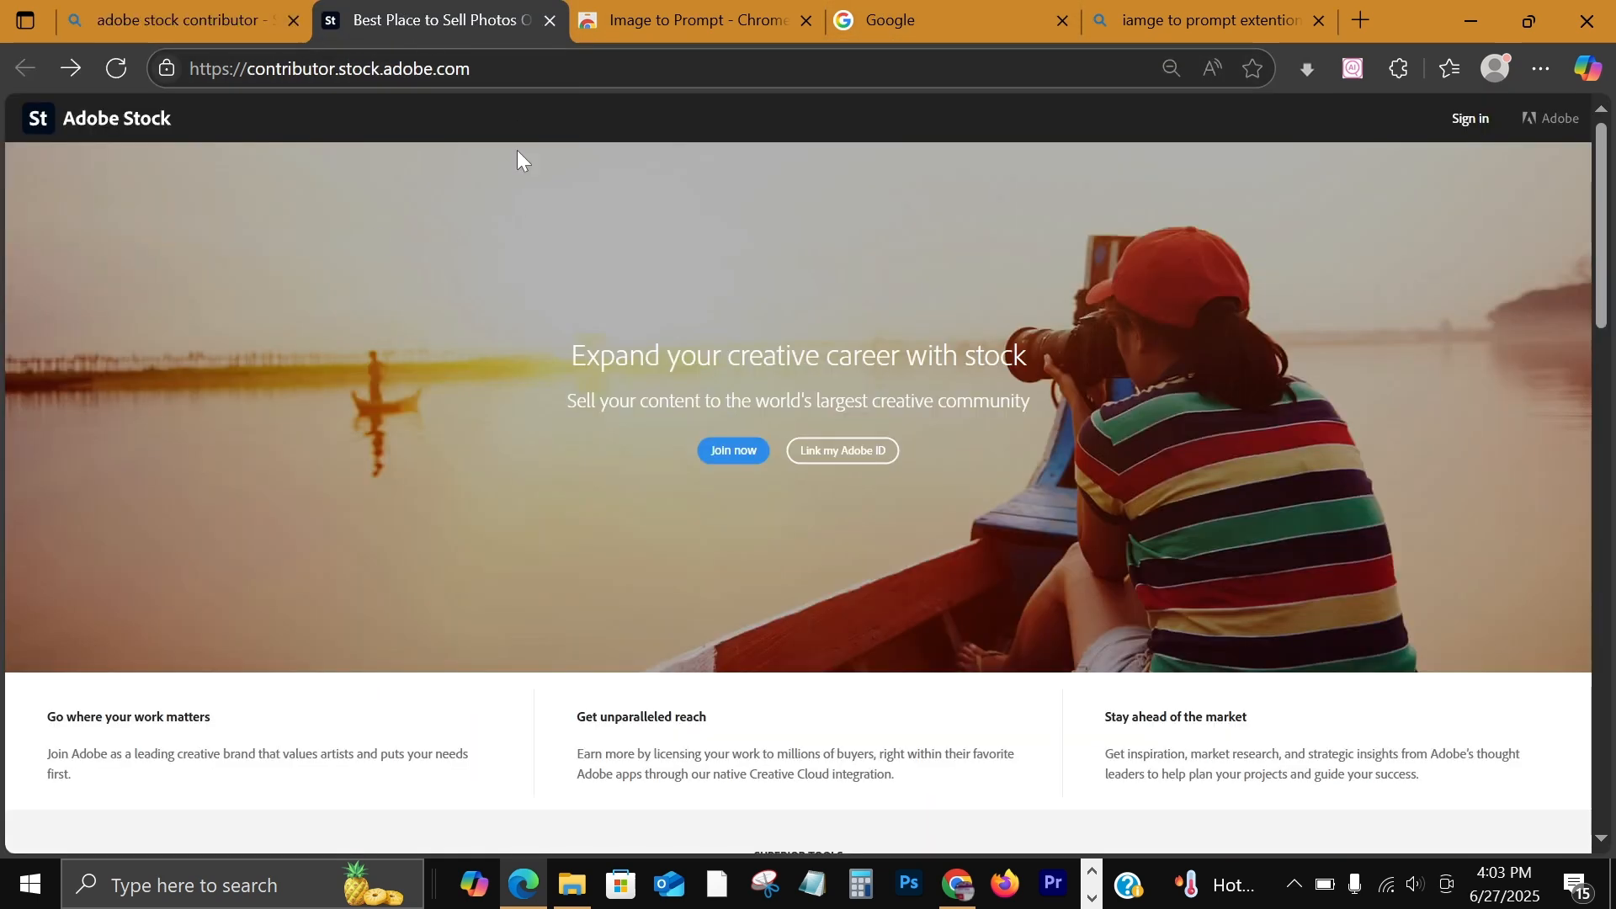
{"action": "left_click", "coordinate": [728, 464]}
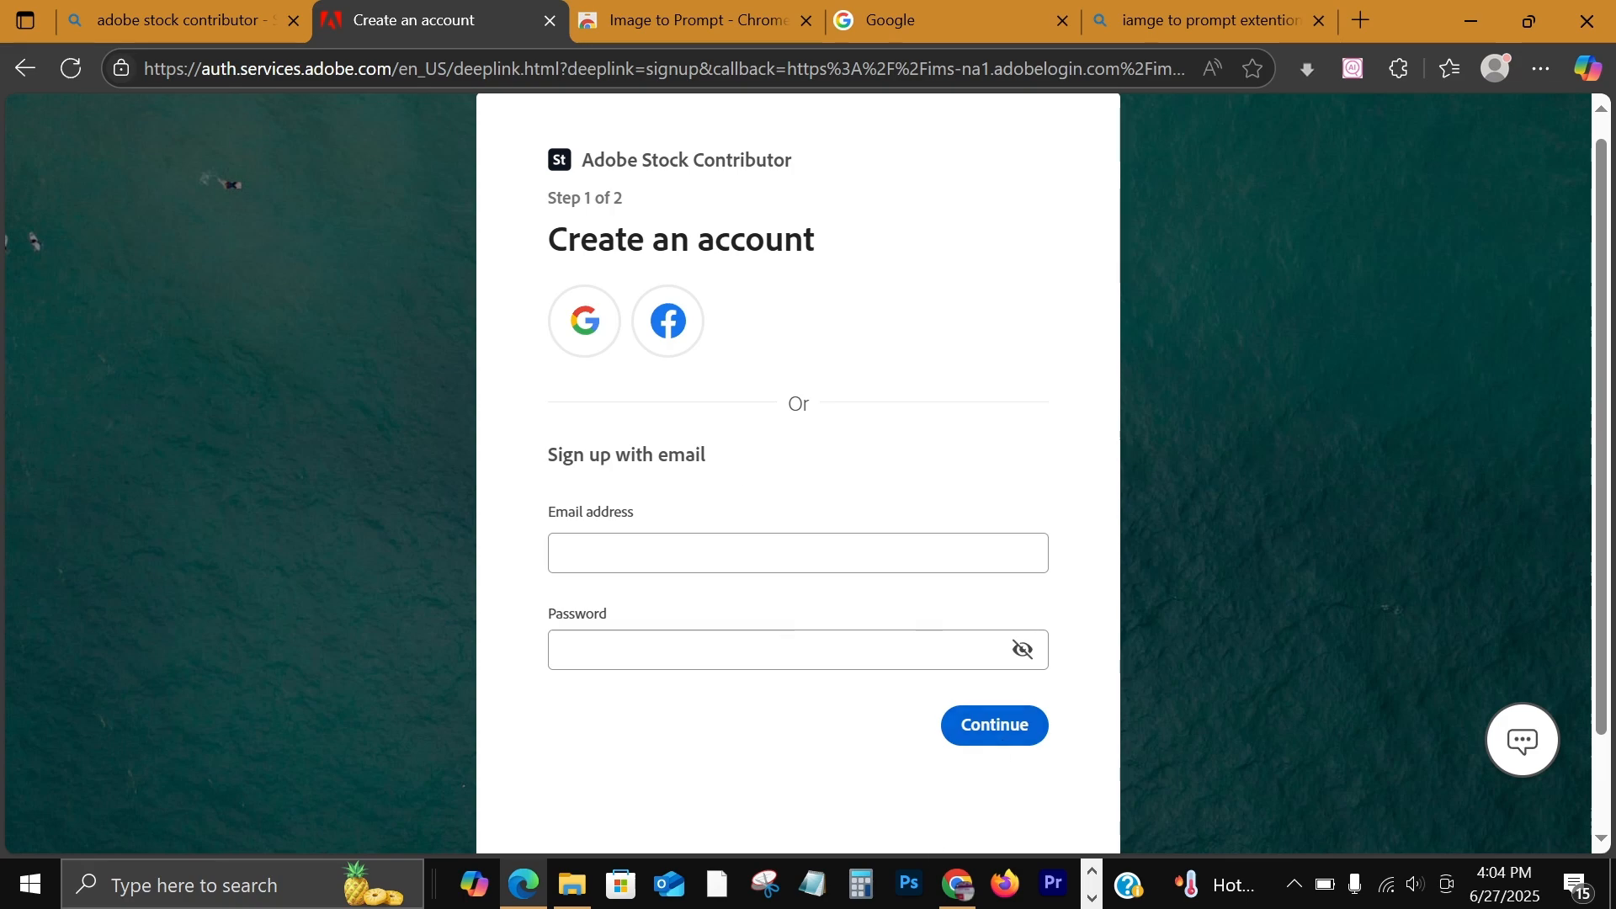
Switch to Chrome and review the Top Sellers statistics of the Adobe Stock contributor portfolio.
{"action": "left_click", "coordinate": [958, 884]}
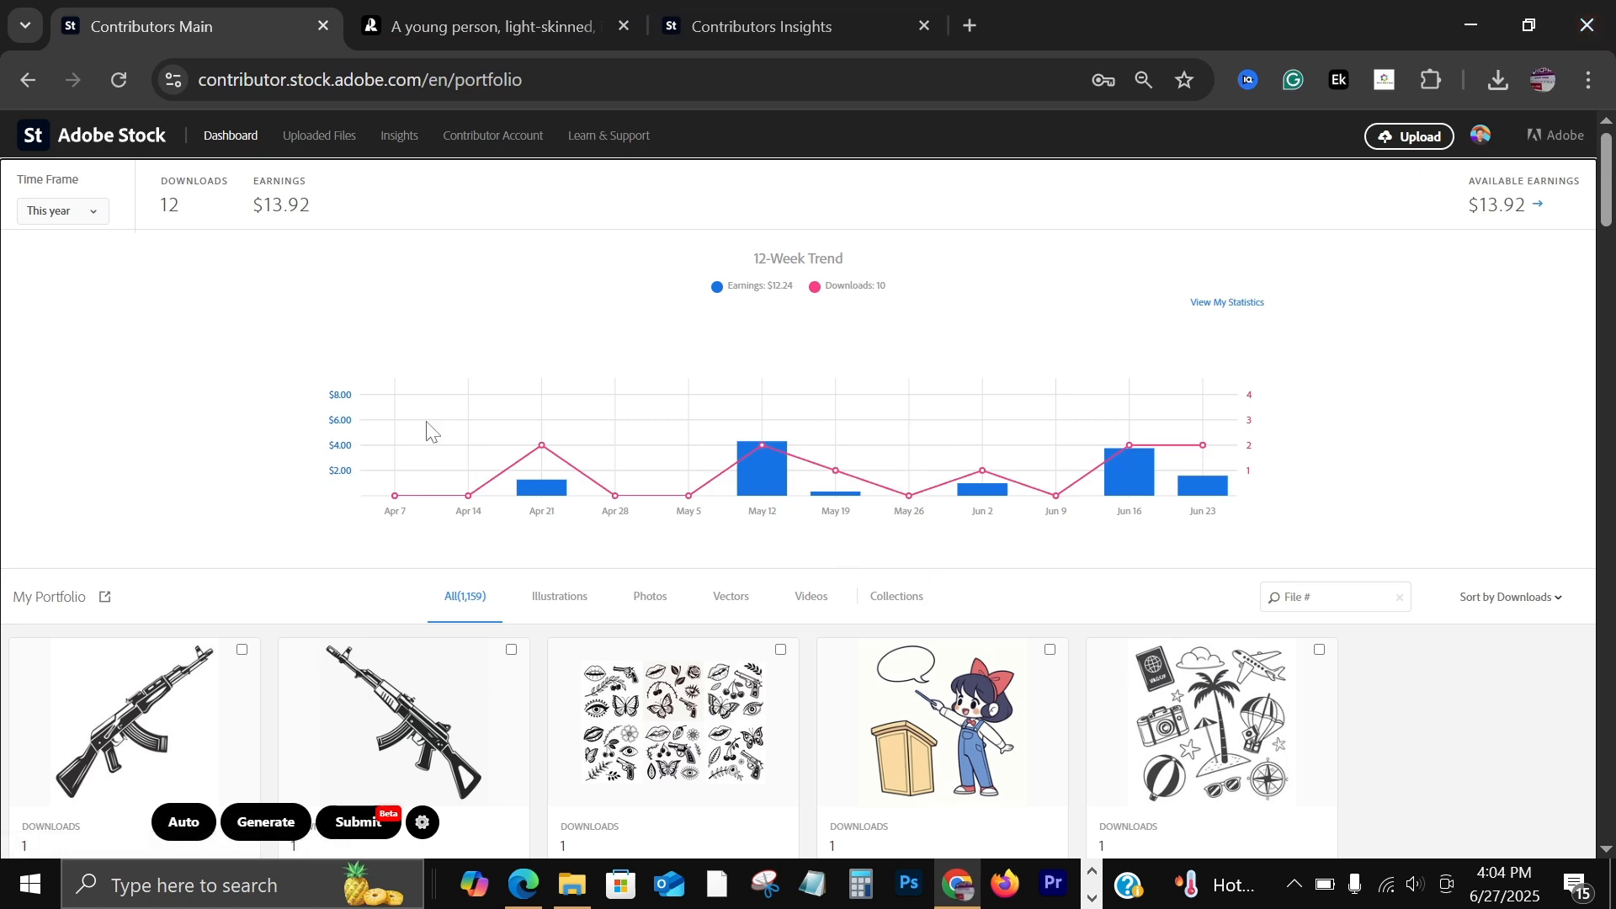
{"action": "left_click", "coordinate": [1220, 310]}
{"action": "scroll", "coordinate": [1044, 543], "scroll_direction": "down", "scroll_amount": 4}
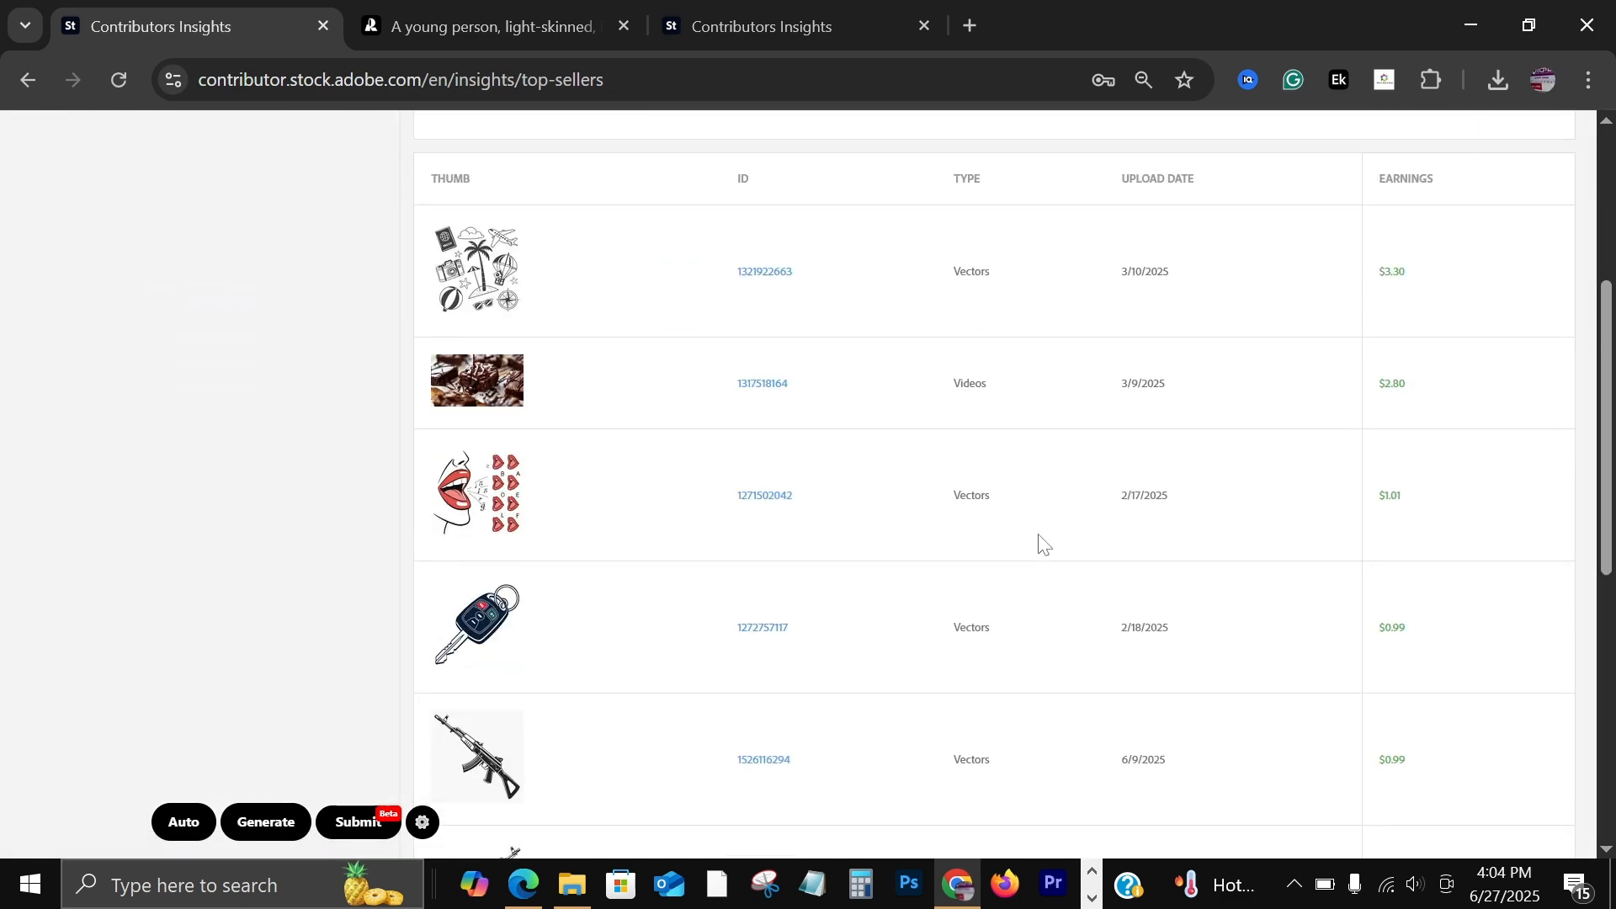
{"action": "scroll", "coordinate": [1044, 547], "scroll_direction": "down", "scroll_amount": 6}
{"action": "scroll", "coordinate": [1044, 552], "scroll_direction": "up", "scroll_amount": 10}
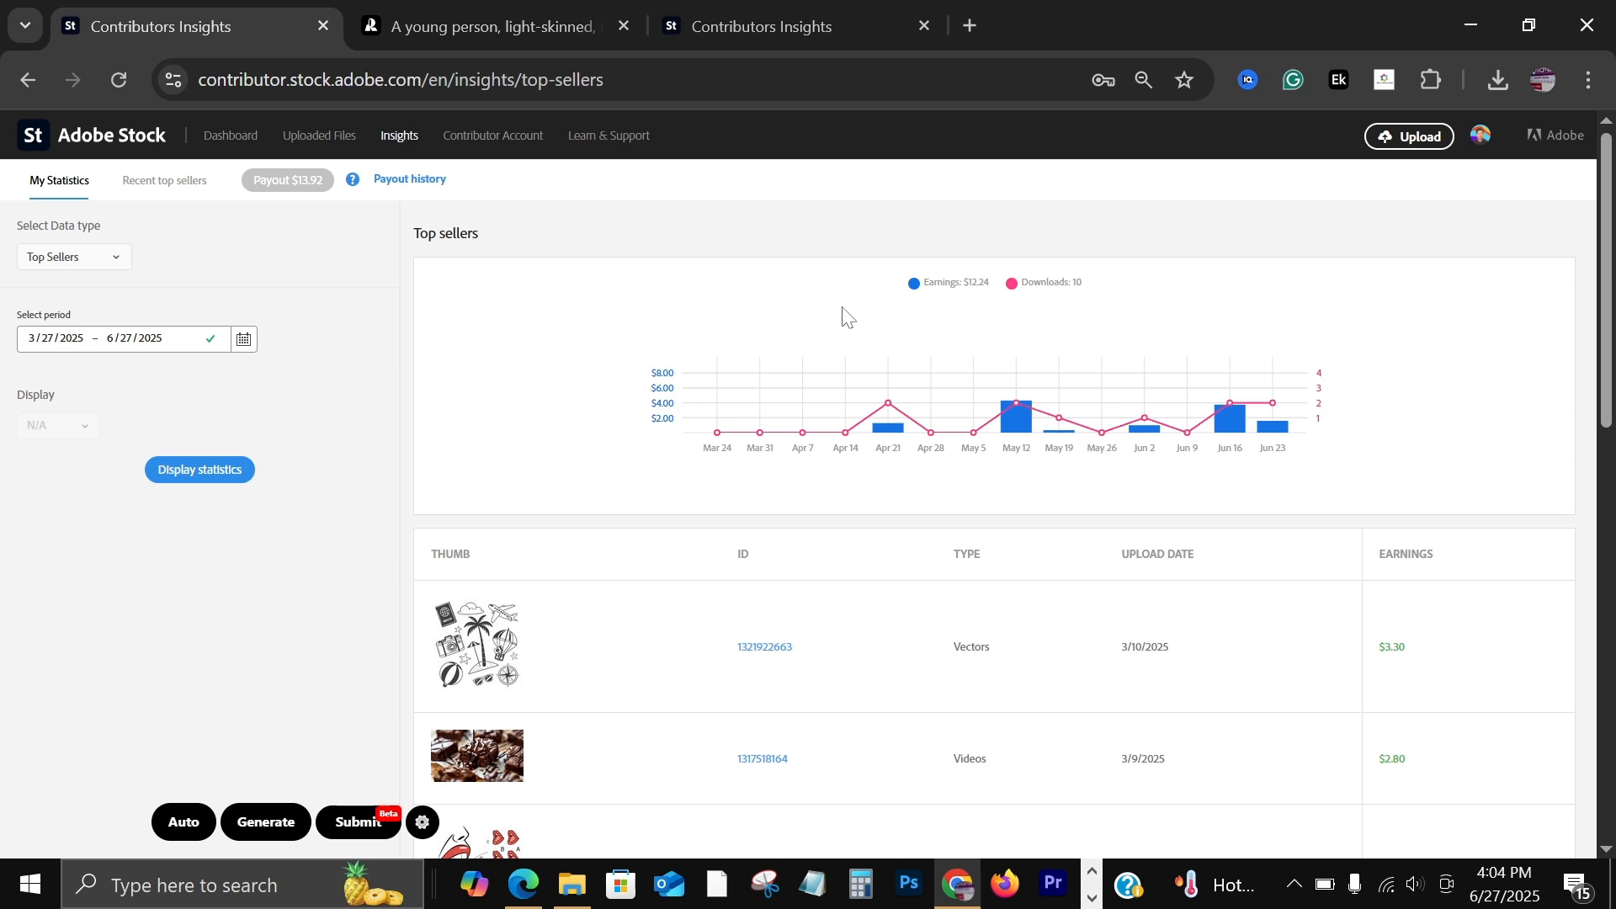
Open the Adobe Stock file upload page and review the requirements for JPEG images and transparent PNG files.
{"action": "left_click", "coordinate": [1392, 138]}
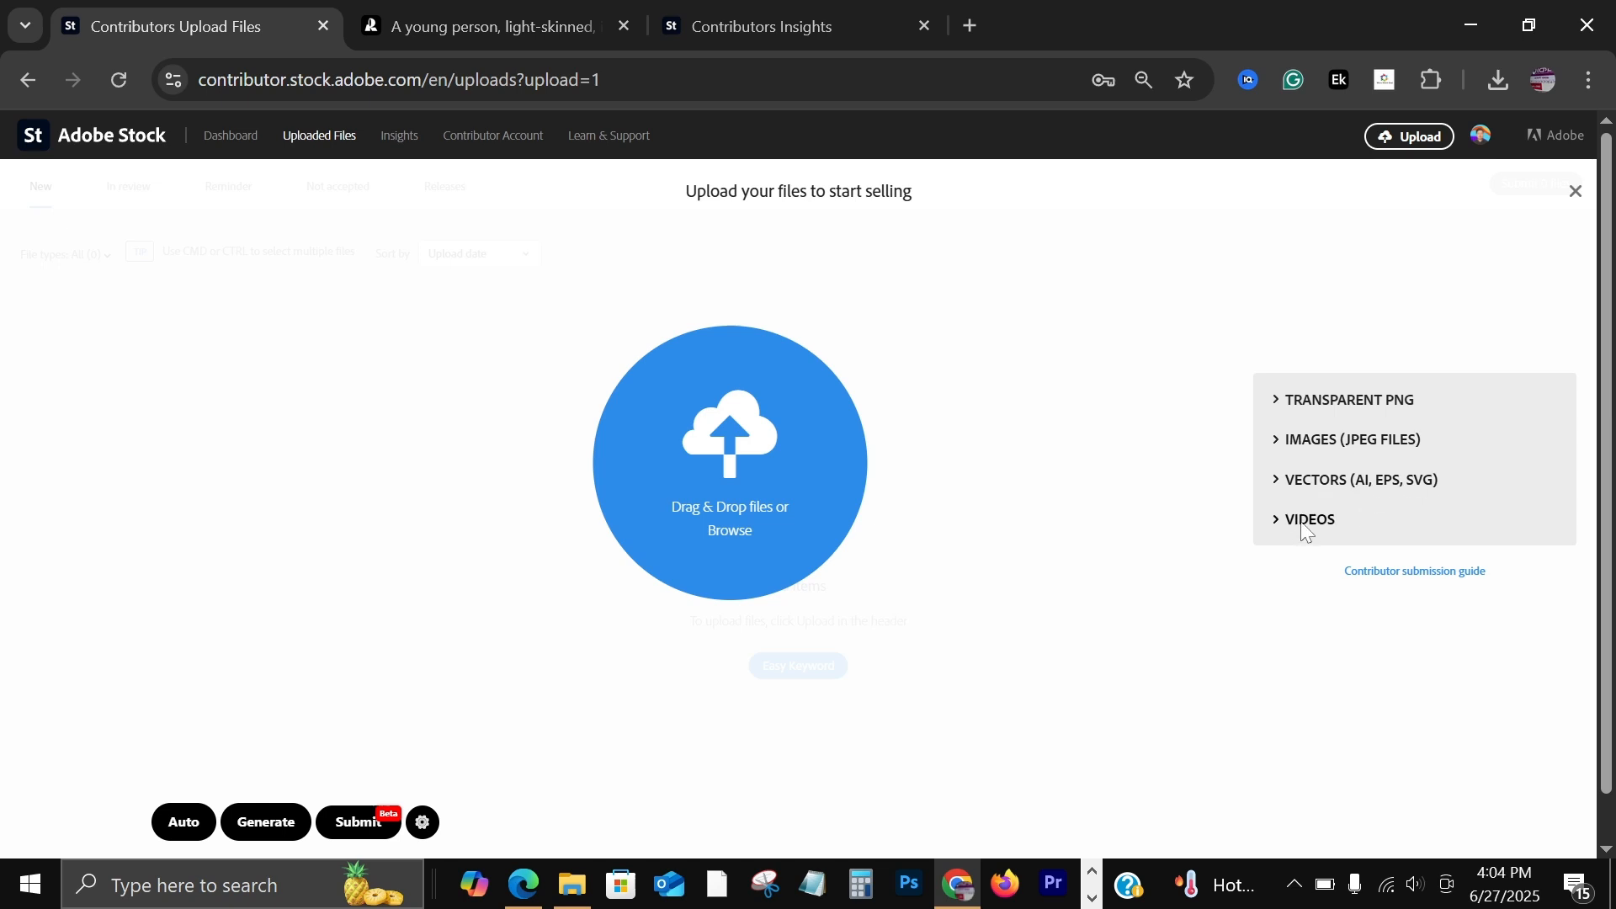
{"action": "left_click", "coordinate": [1277, 442]}
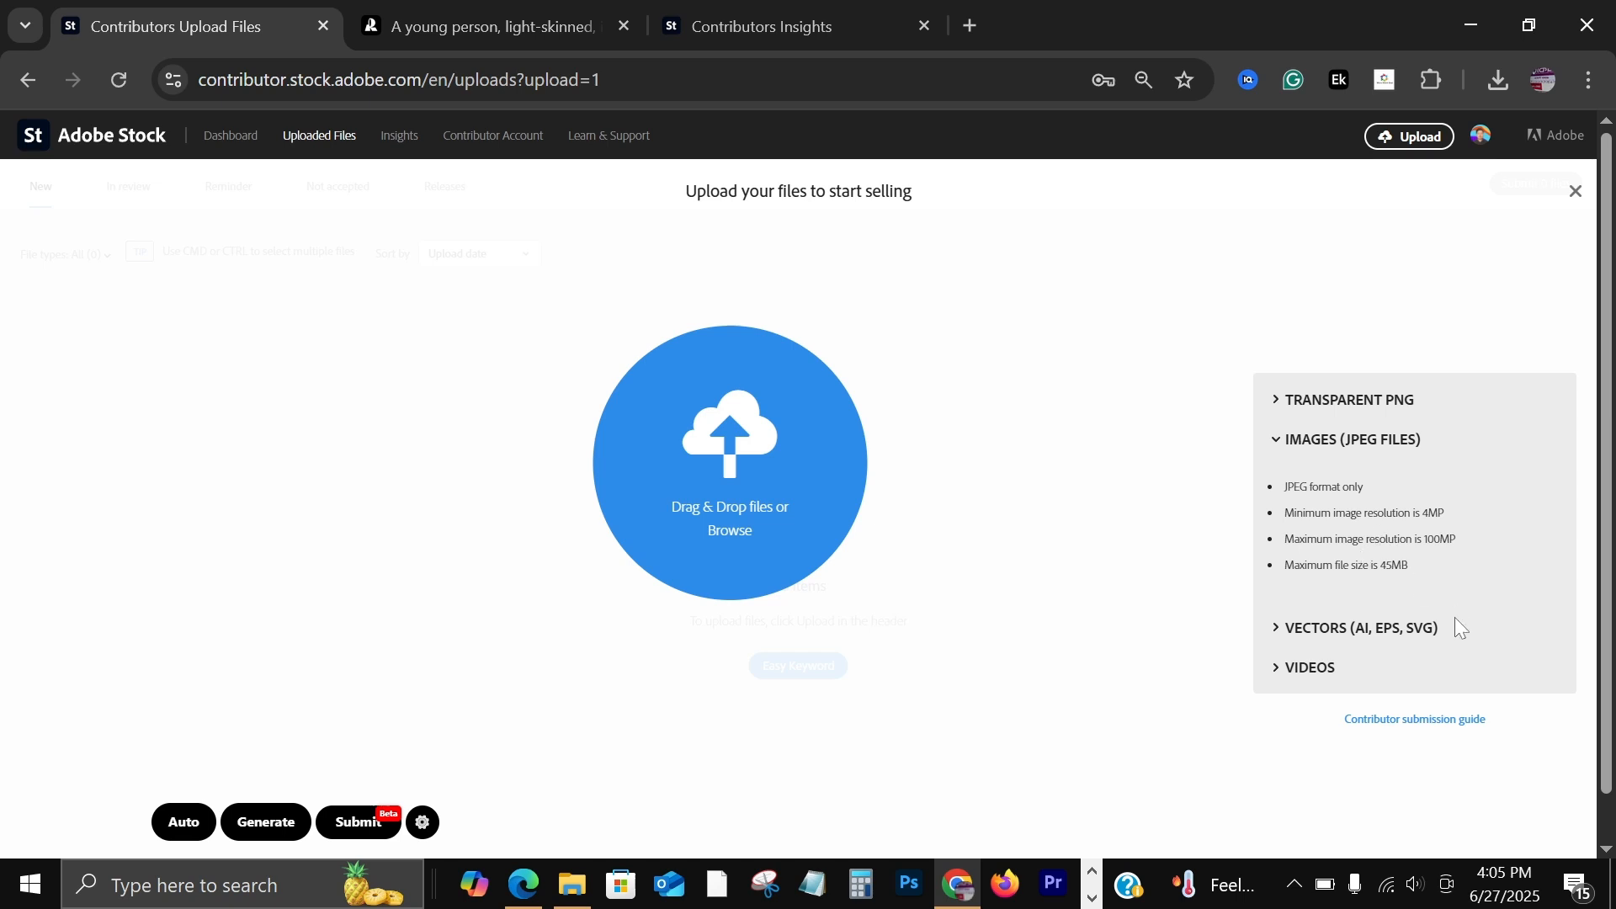
{"action": "left_click", "coordinate": [1277, 442]}
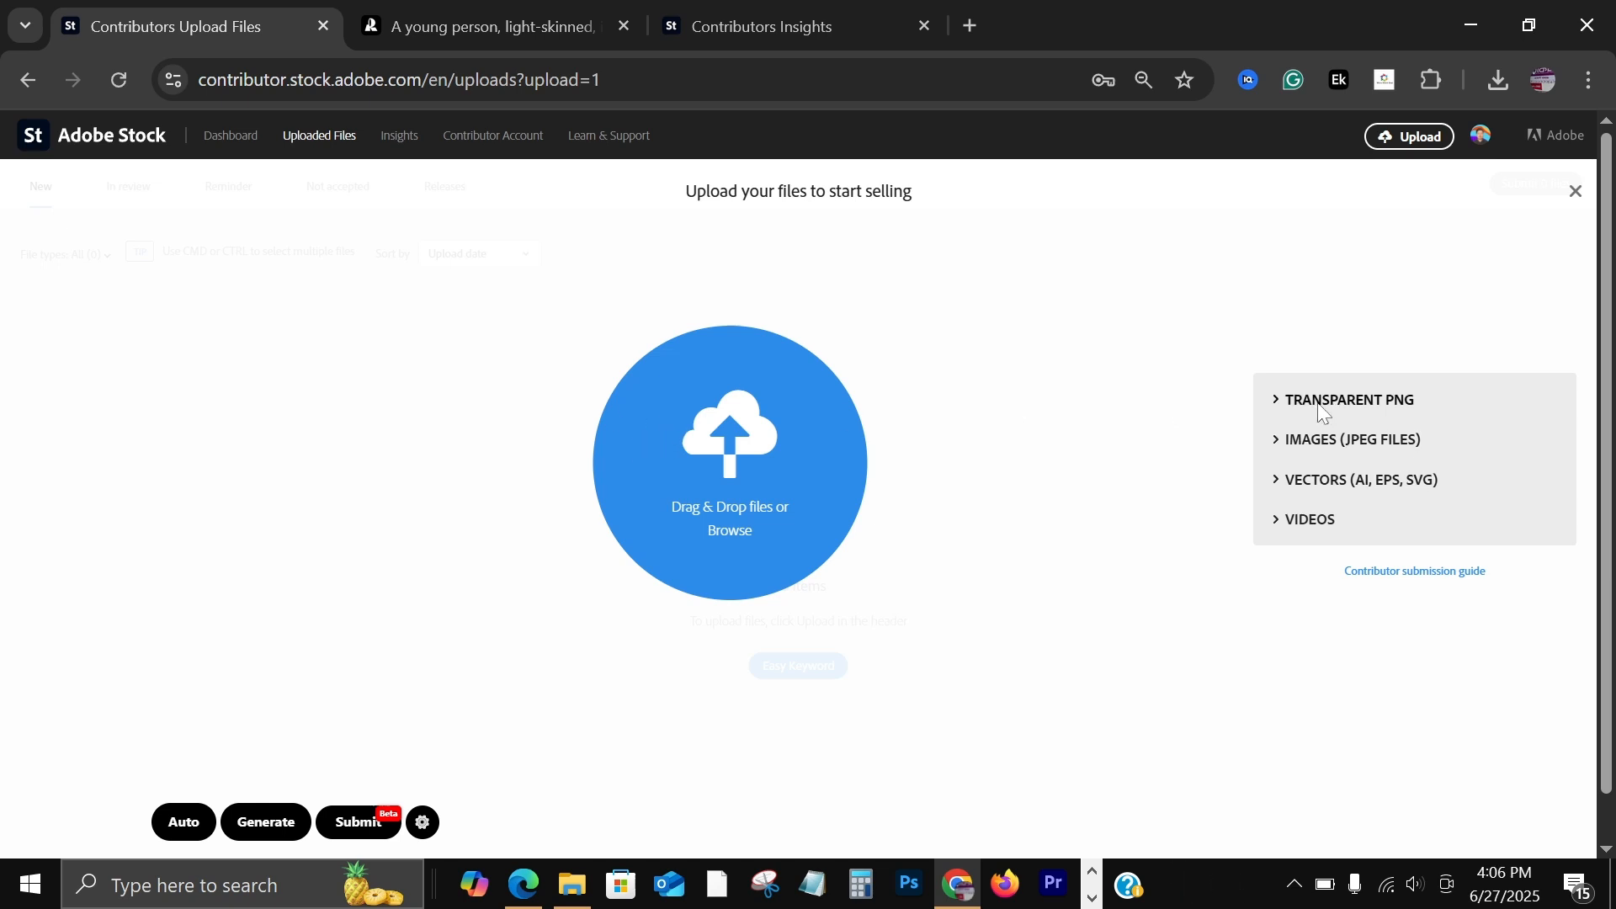
{"action": "left_click", "coordinate": [1364, 403]}
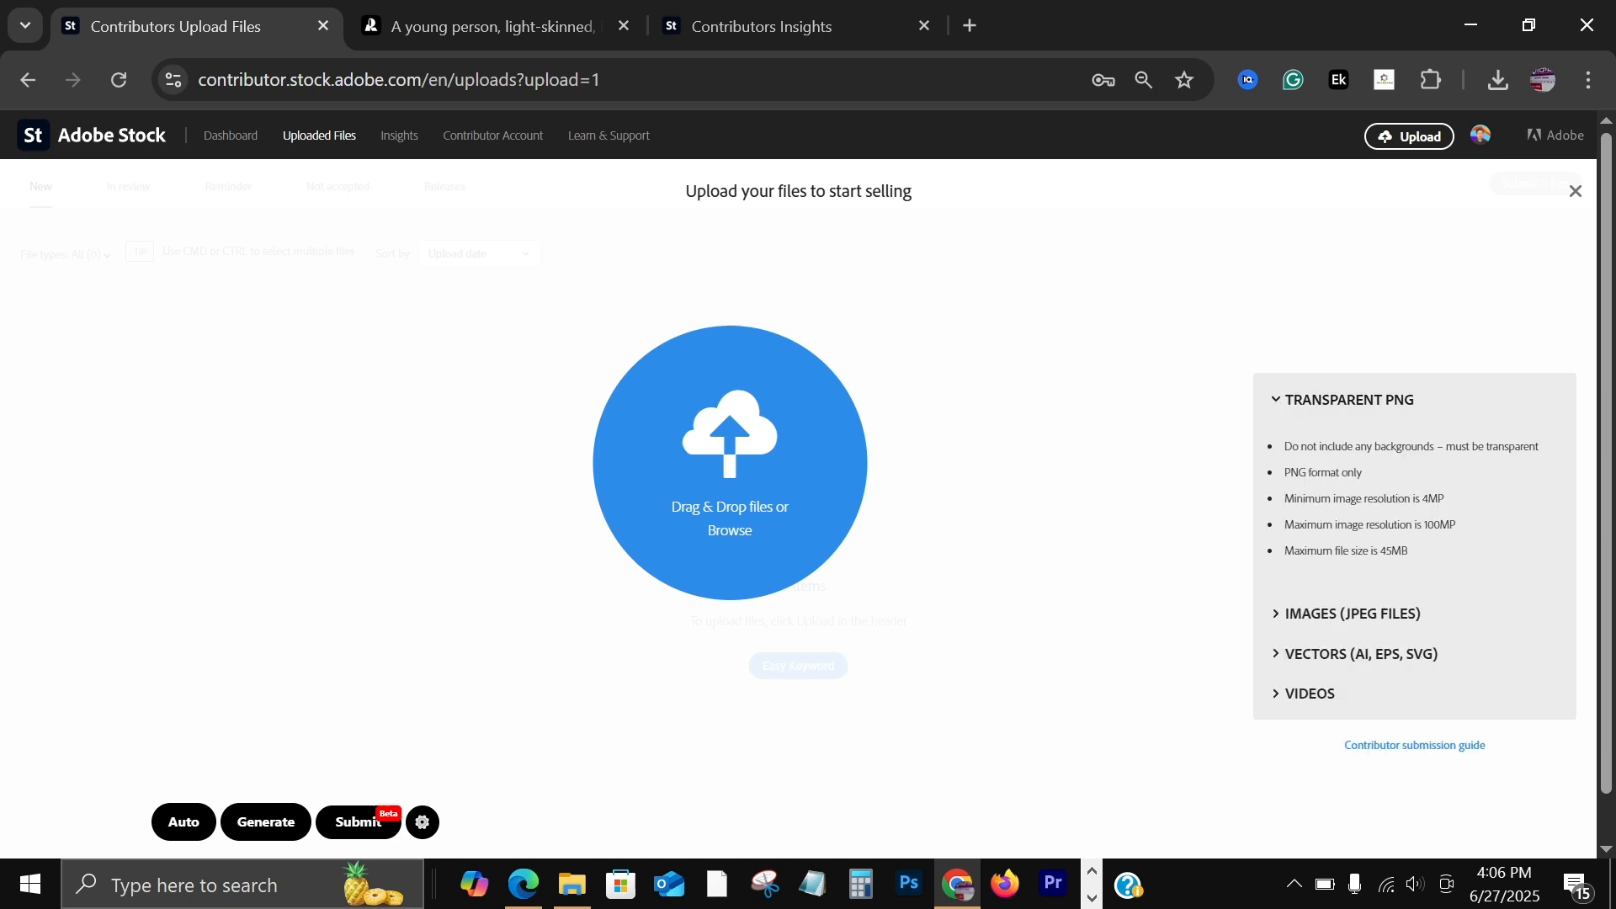
{"action": "left_click", "coordinate": [1271, 402]}
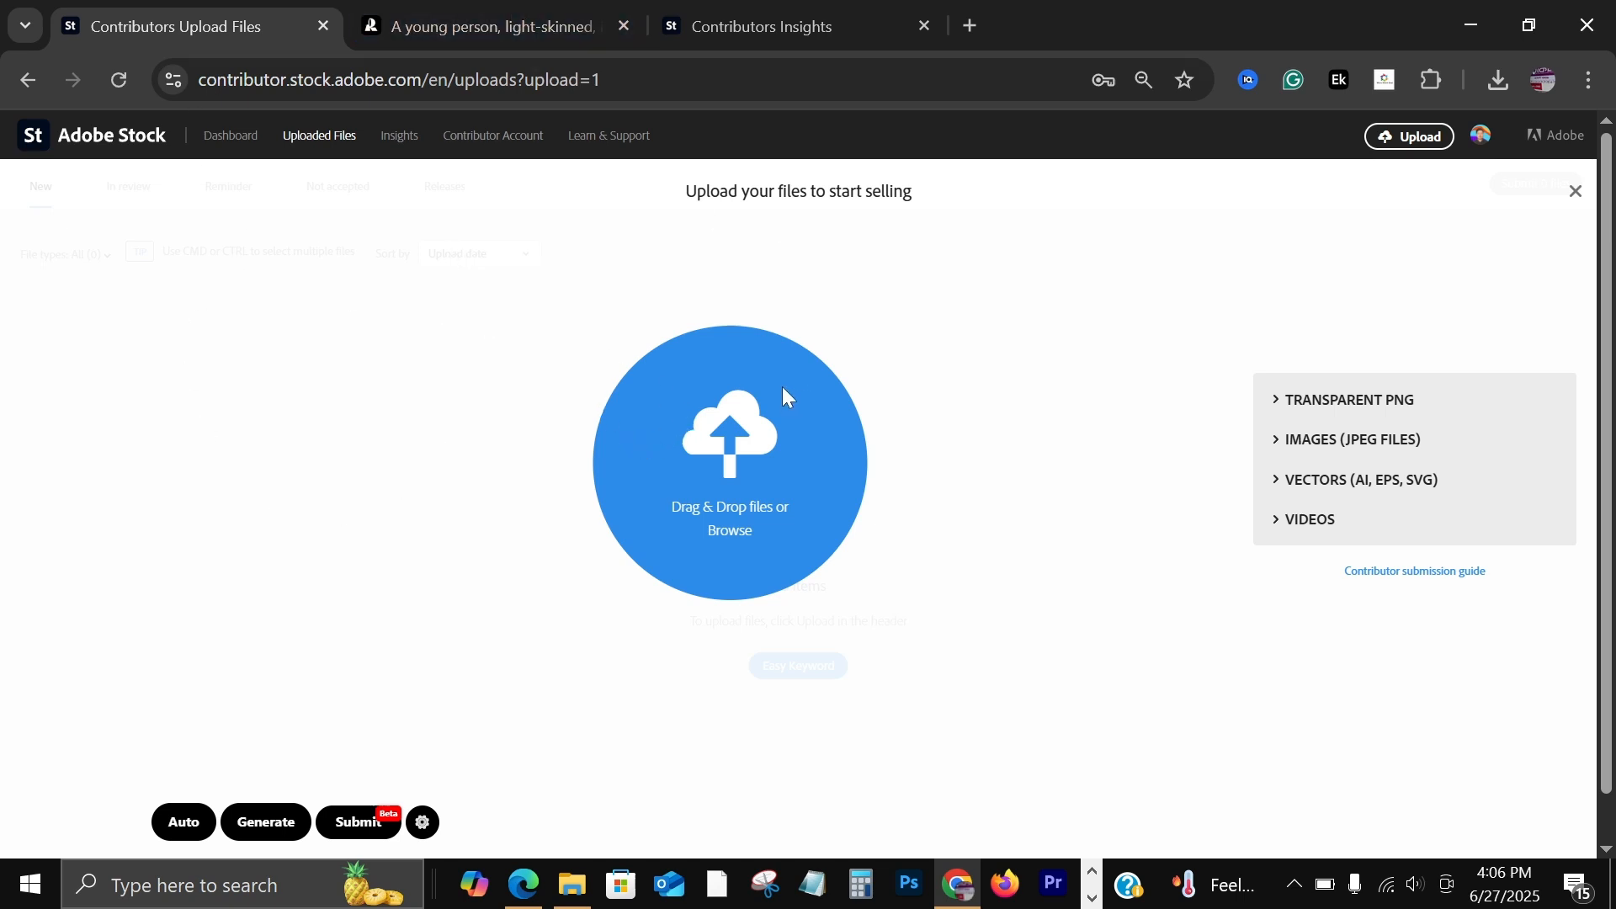
Switch to the Recraft project and generate vector art from the prompt "black lion head" in place of the existing prompt.
{"action": "left_click", "coordinate": [443, 16]}
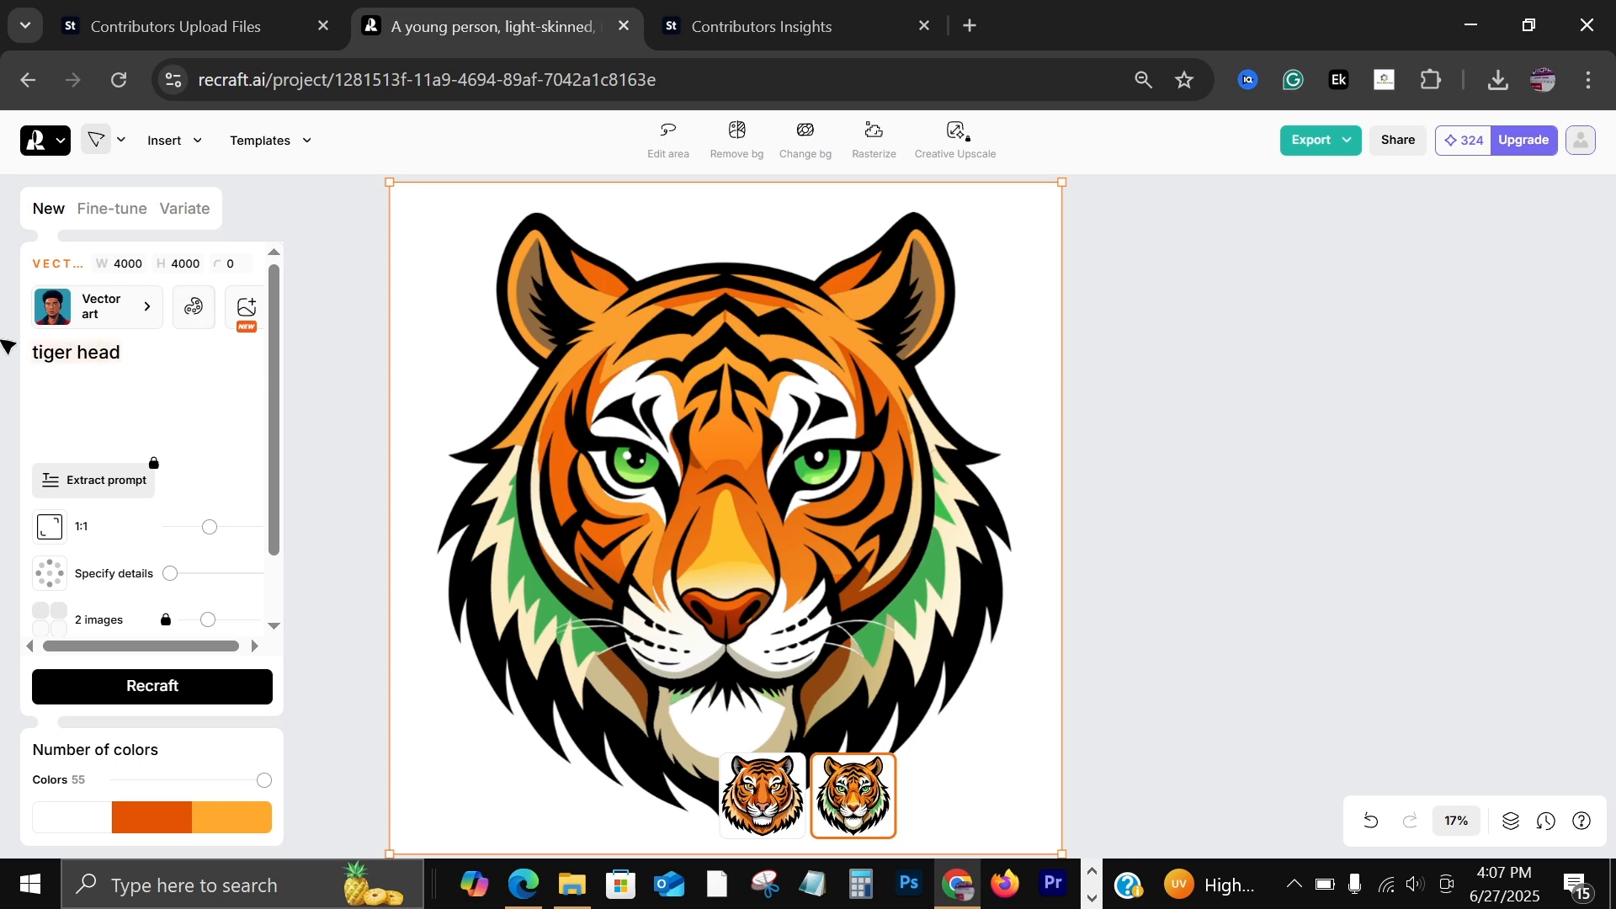
{"action": "key", "text": "BackSpace"}
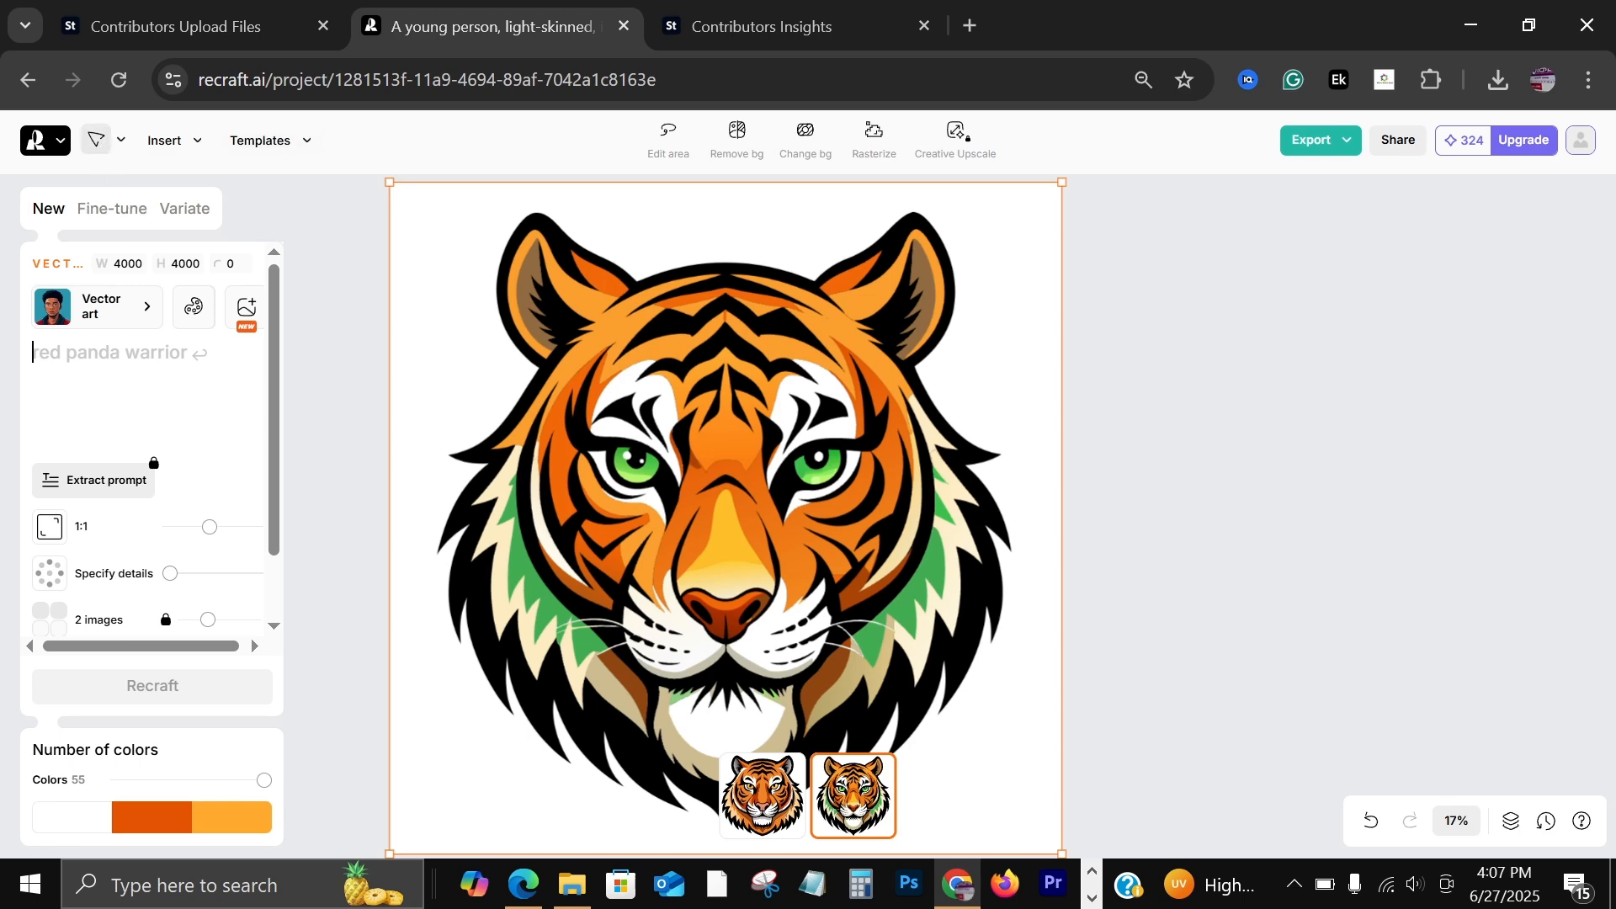
{"action": "type", "text": "black lion head"}
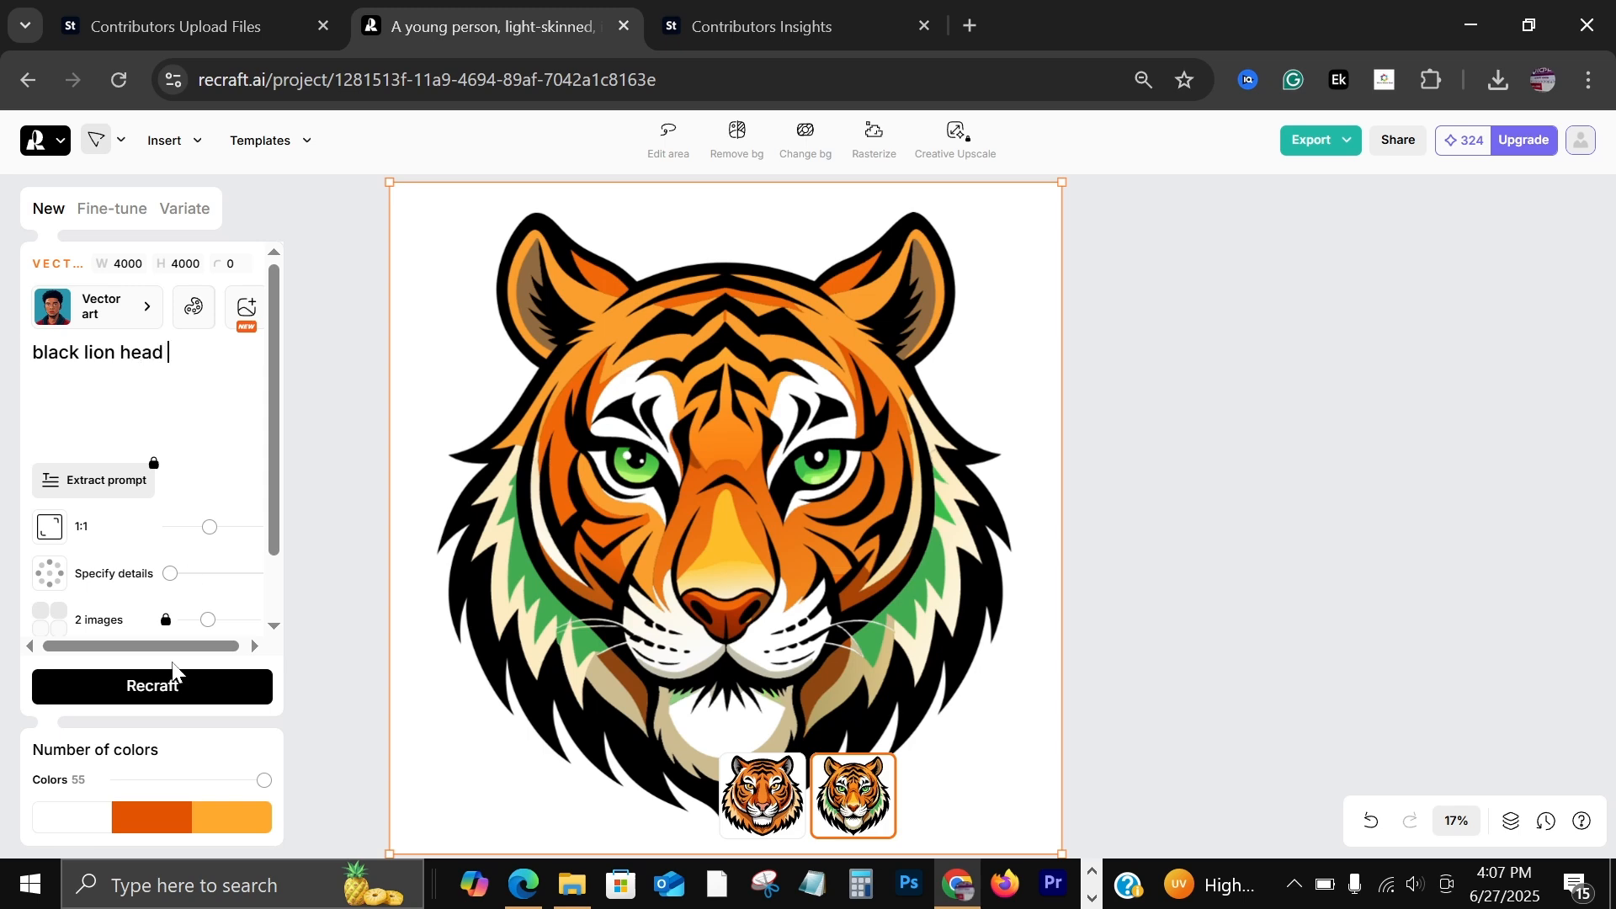
{"action": "left_click", "coordinate": [162, 685]}
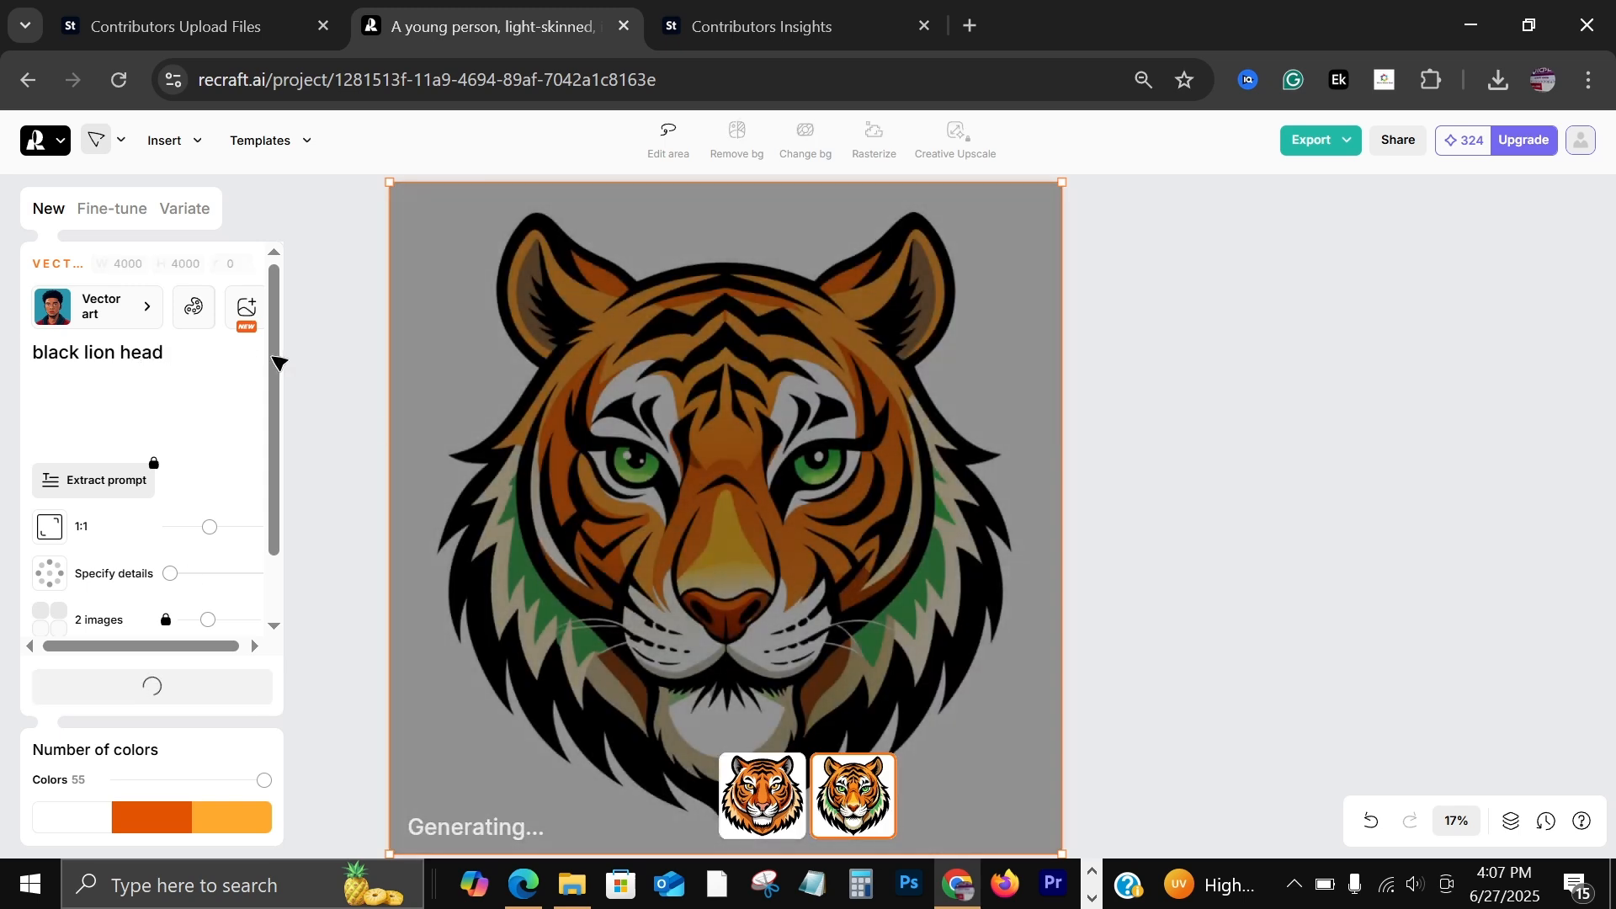
{"action": "mouse_move", "coordinate": [240, 339]}
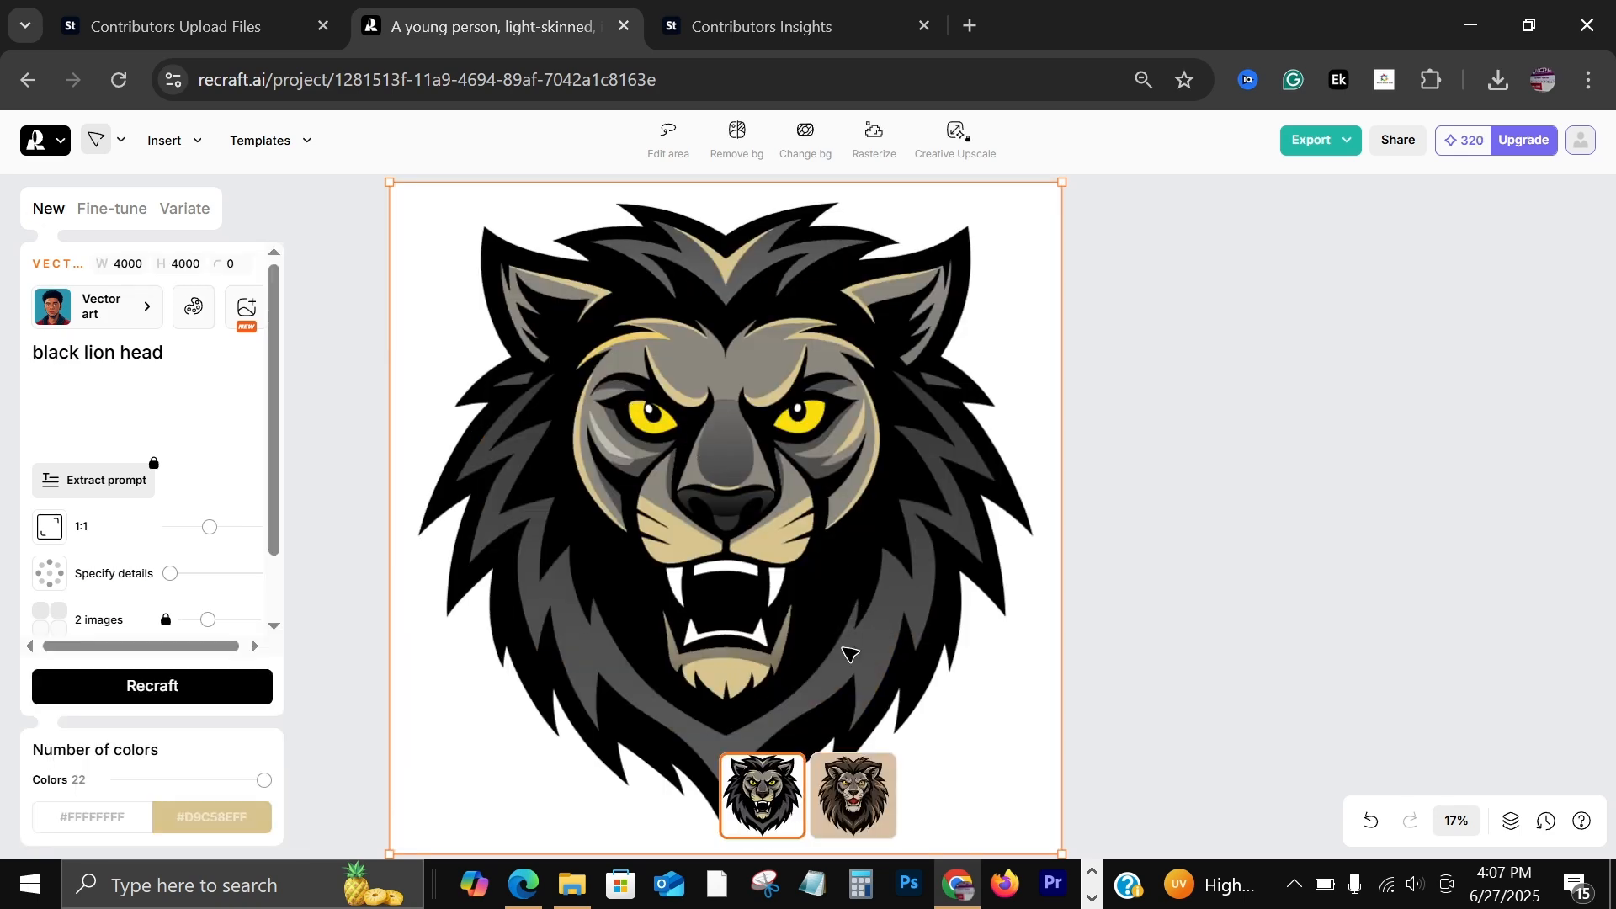
Compare the two generated lion heads and export the white-background version as an SVG file.
{"action": "left_click", "coordinate": [855, 778]}
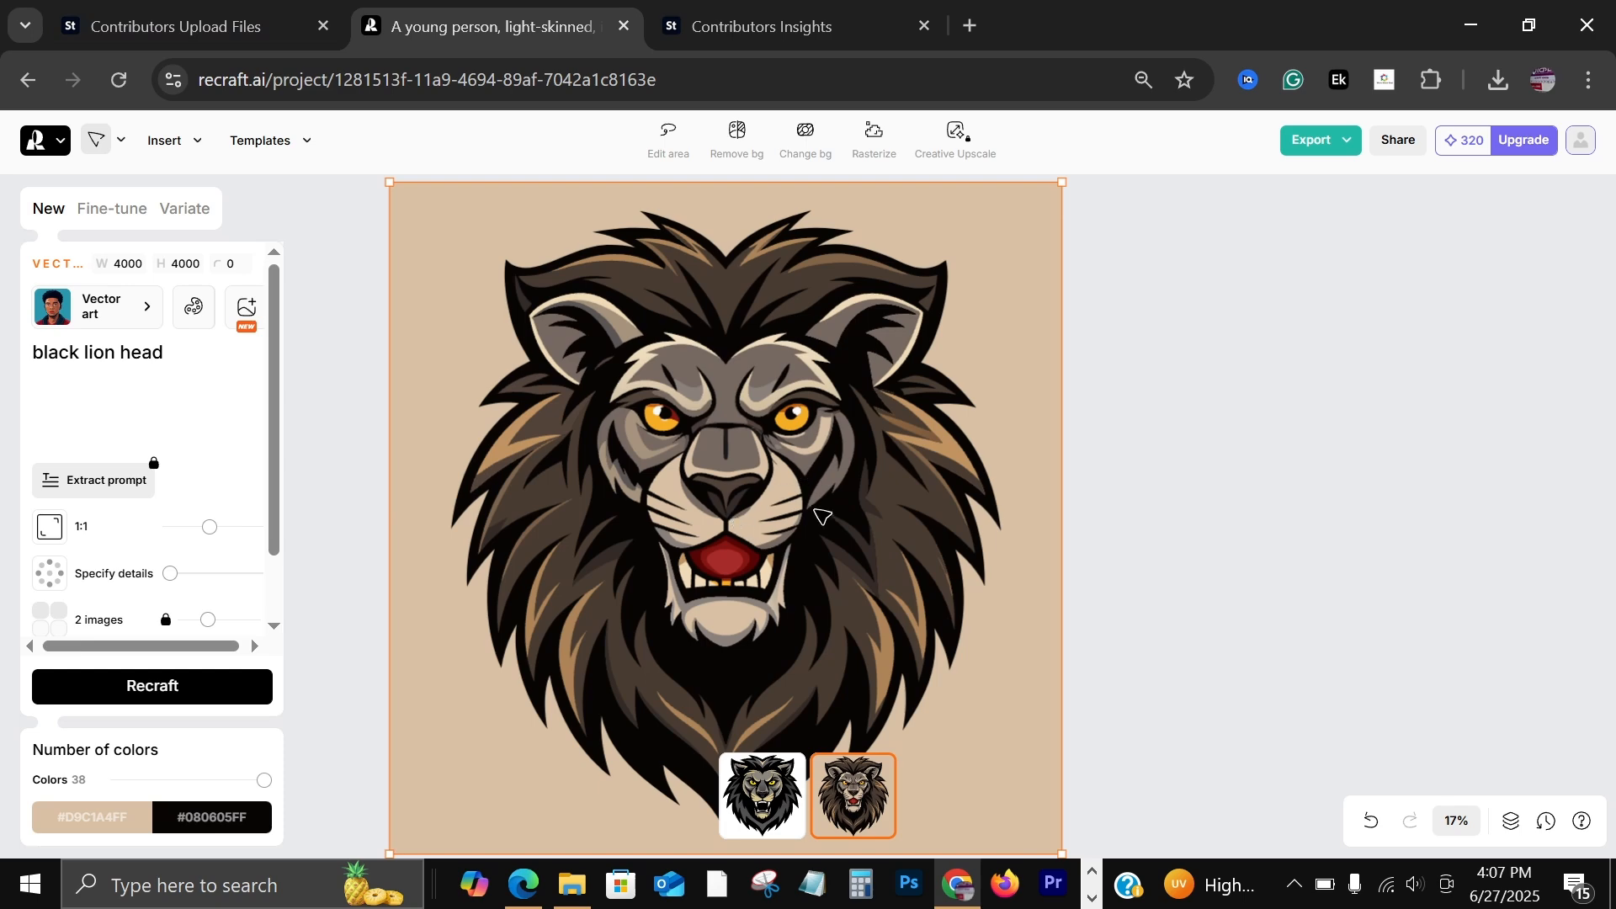
{"action": "left_click", "coordinate": [753, 798]}
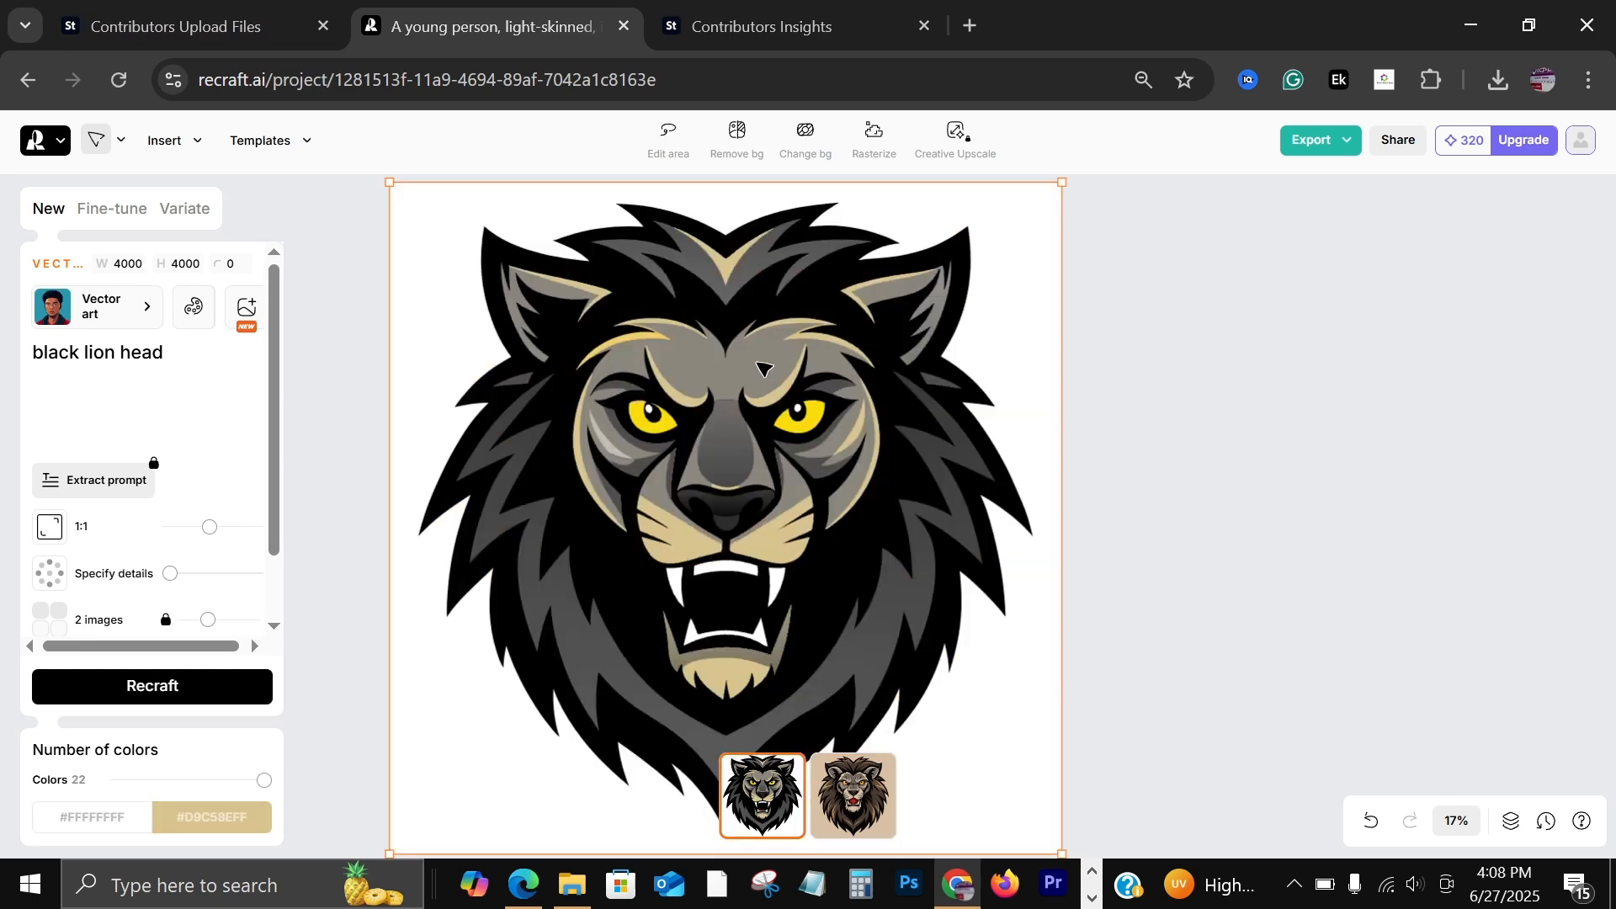
{"action": "left_click", "coordinate": [1337, 148]}
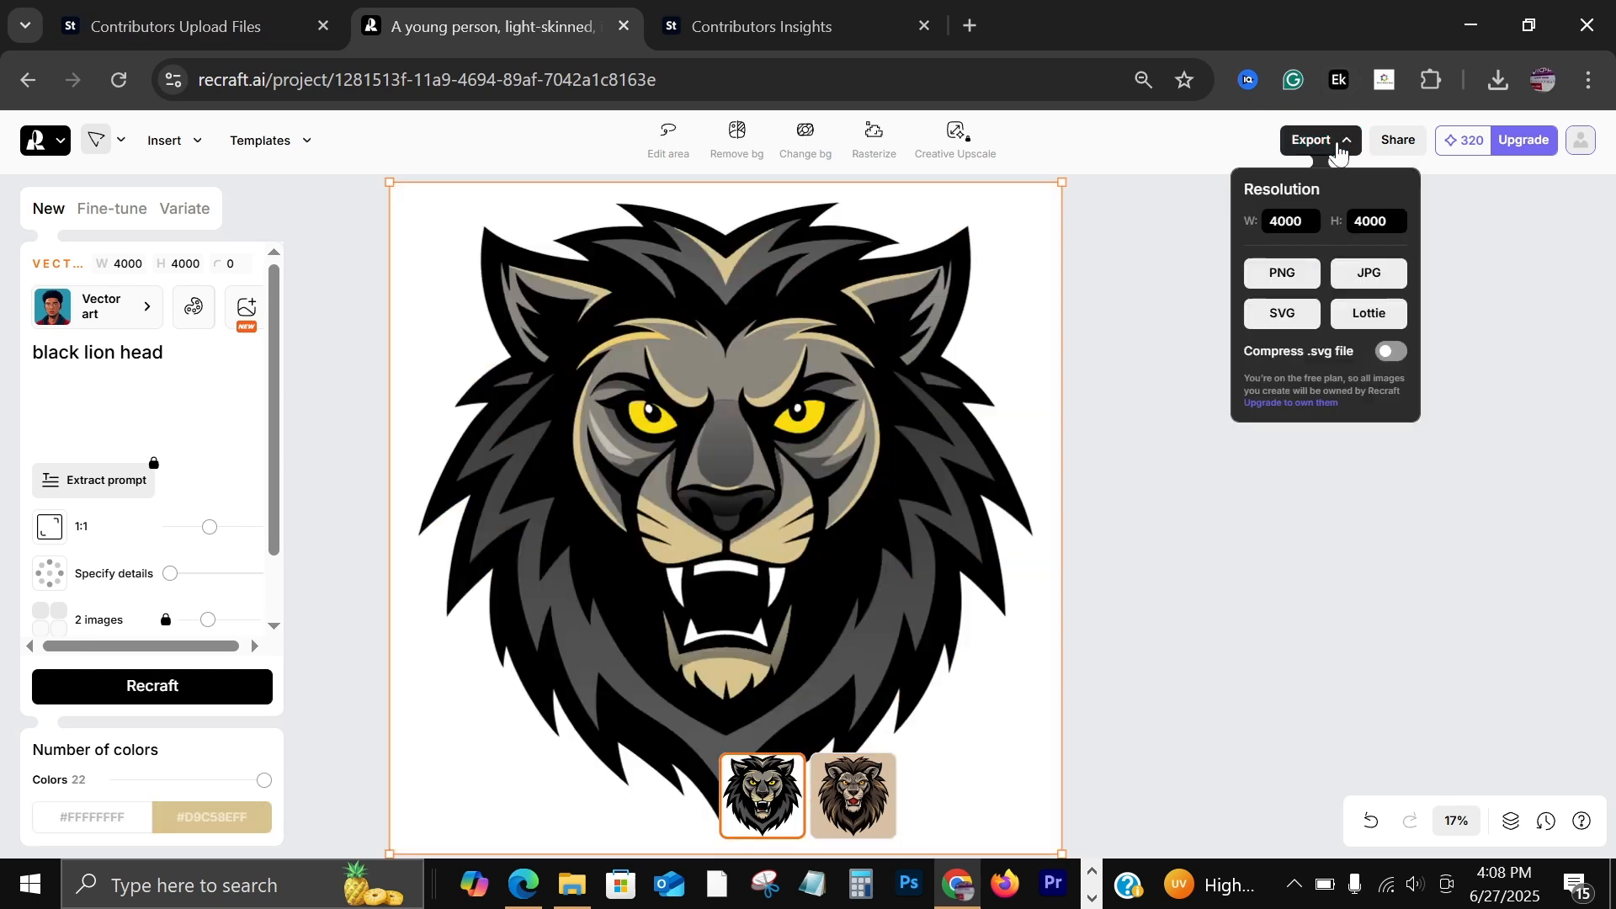
{"action": "left_click", "coordinate": [1283, 322]}
{"action": "left_click", "coordinate": [1283, 323]}
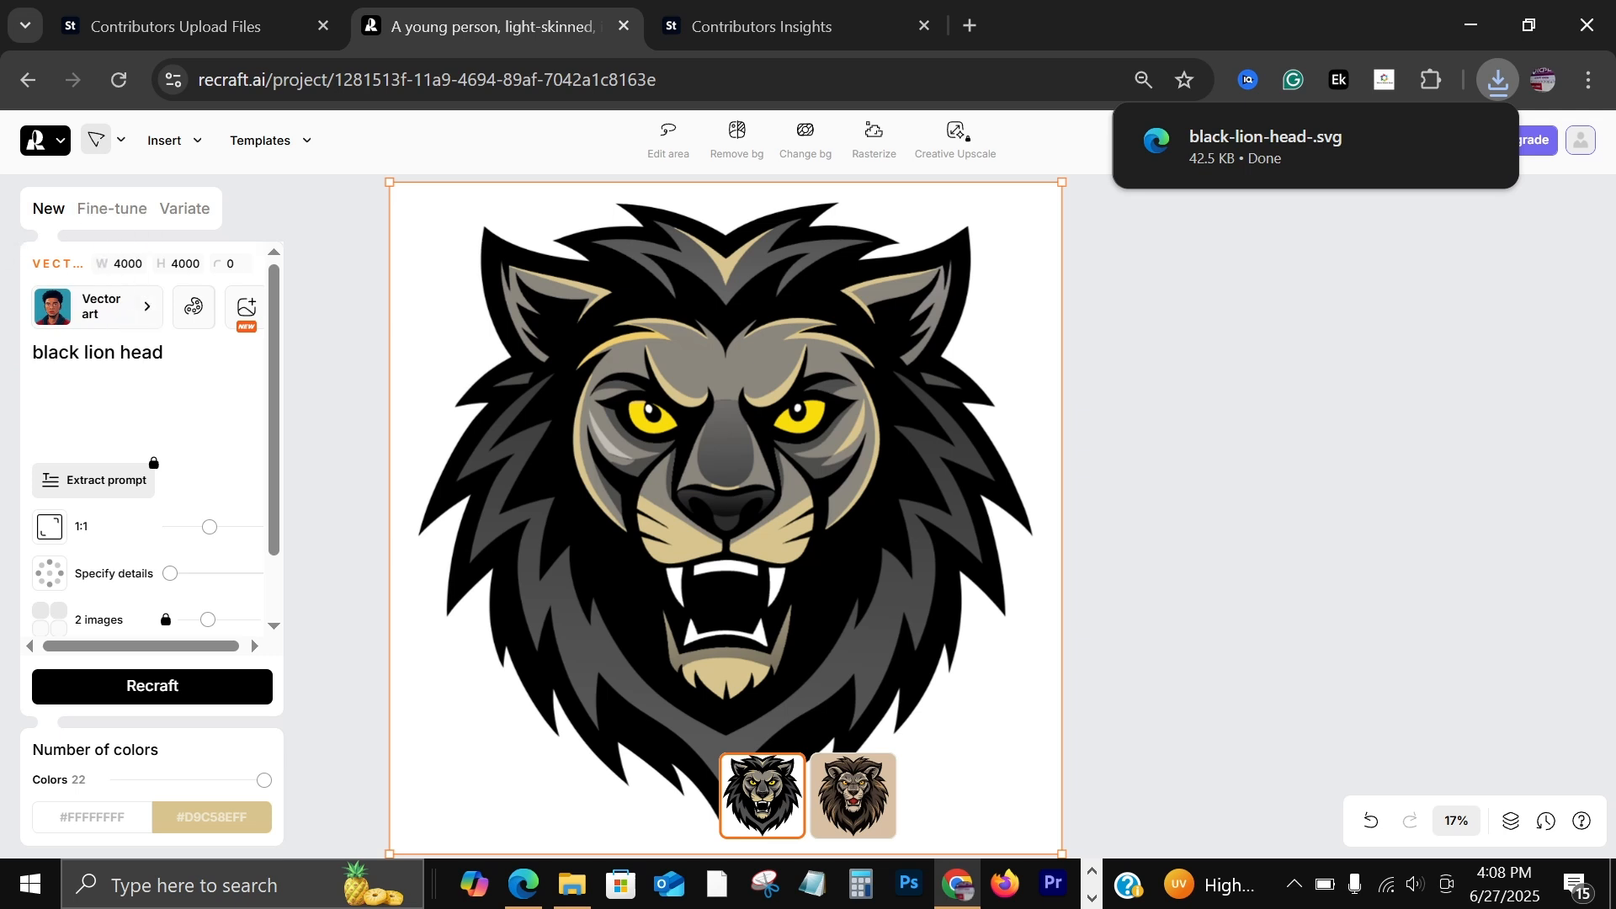
Set the image width to 4000 and apply the Vector art style from the Recraft V2 styles.
{"action": "left_click", "coordinate": [148, 264]}
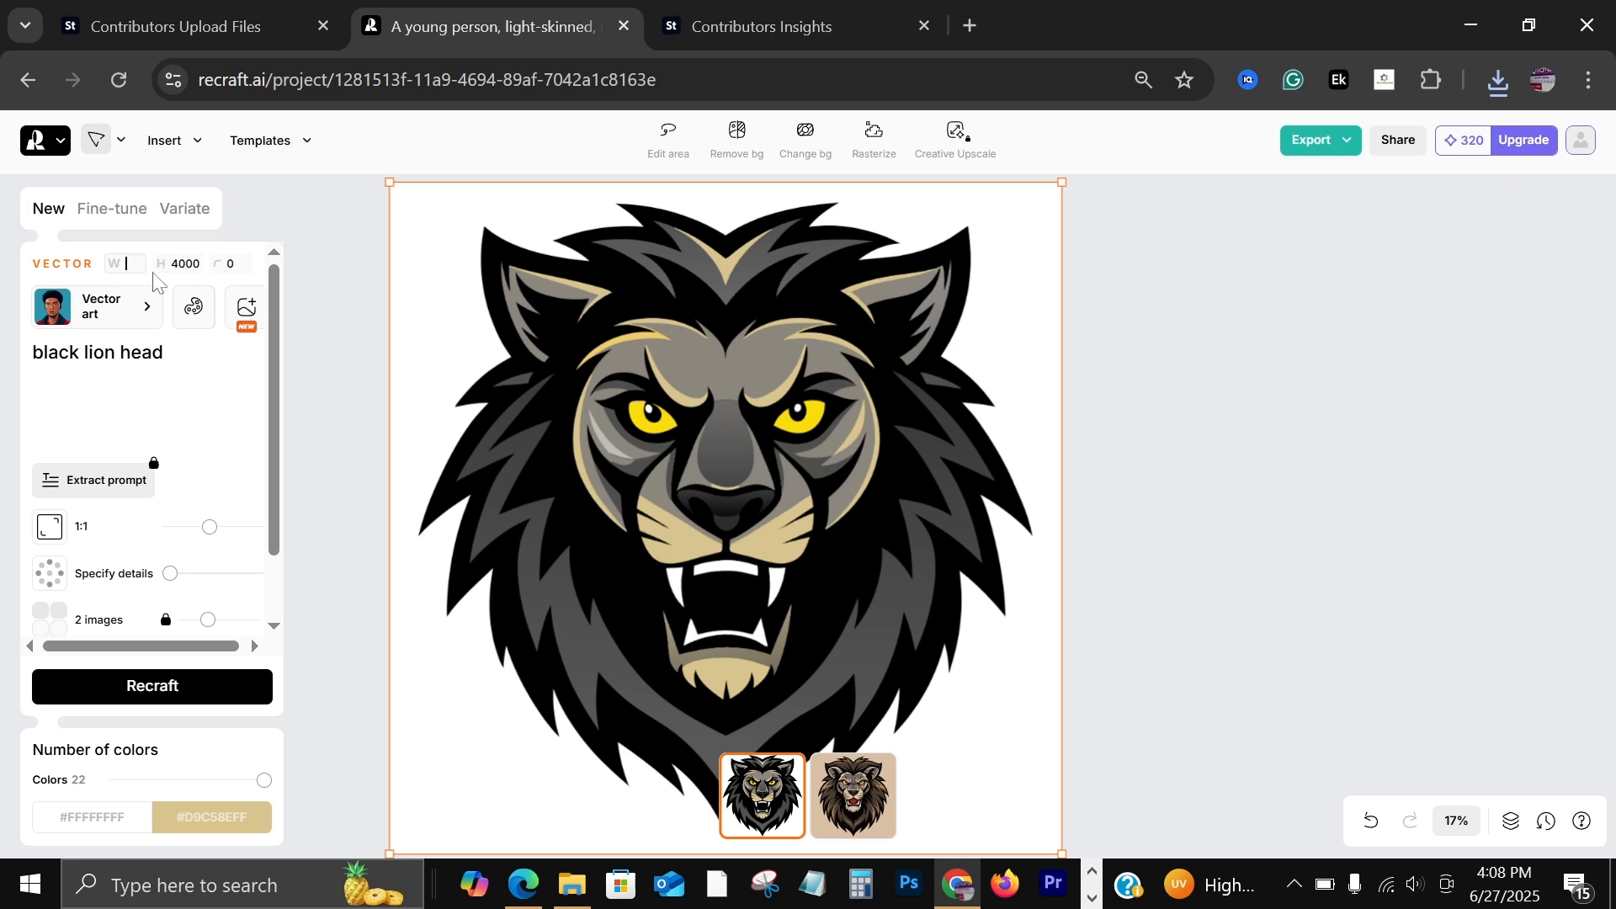
{"action": "type", "text": "4000"}
{"action": "left_click", "coordinate": [128, 307]}
{"action": "mouse_move", "coordinate": [659, 633]}
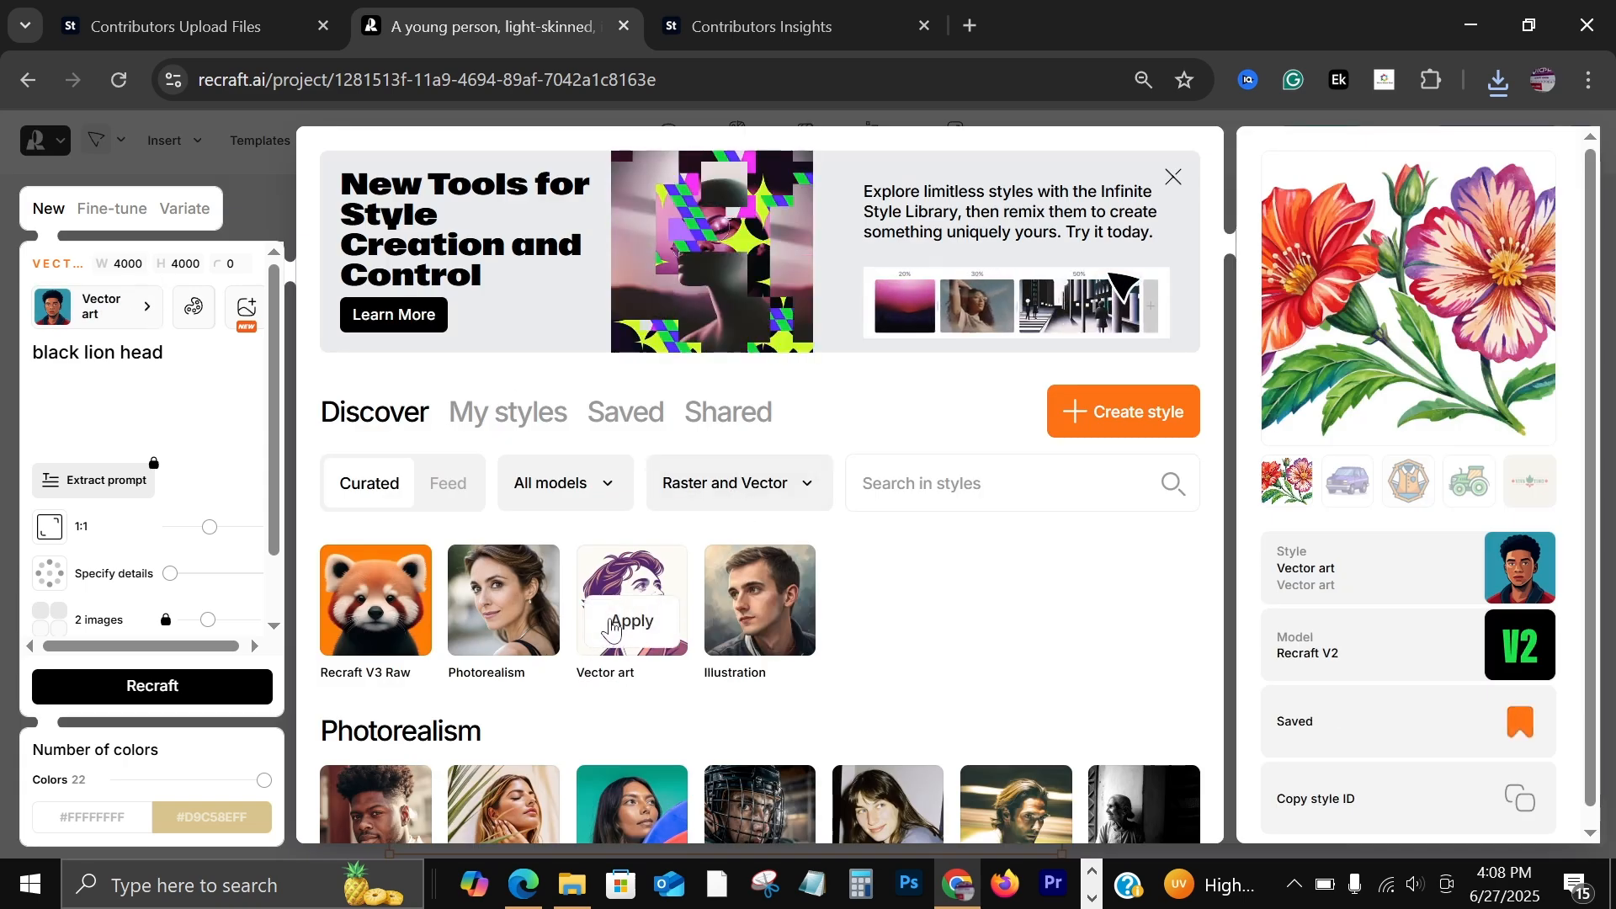
{"action": "scroll", "coordinate": [623, 624], "scroll_direction": "down", "scroll_amount": 2}
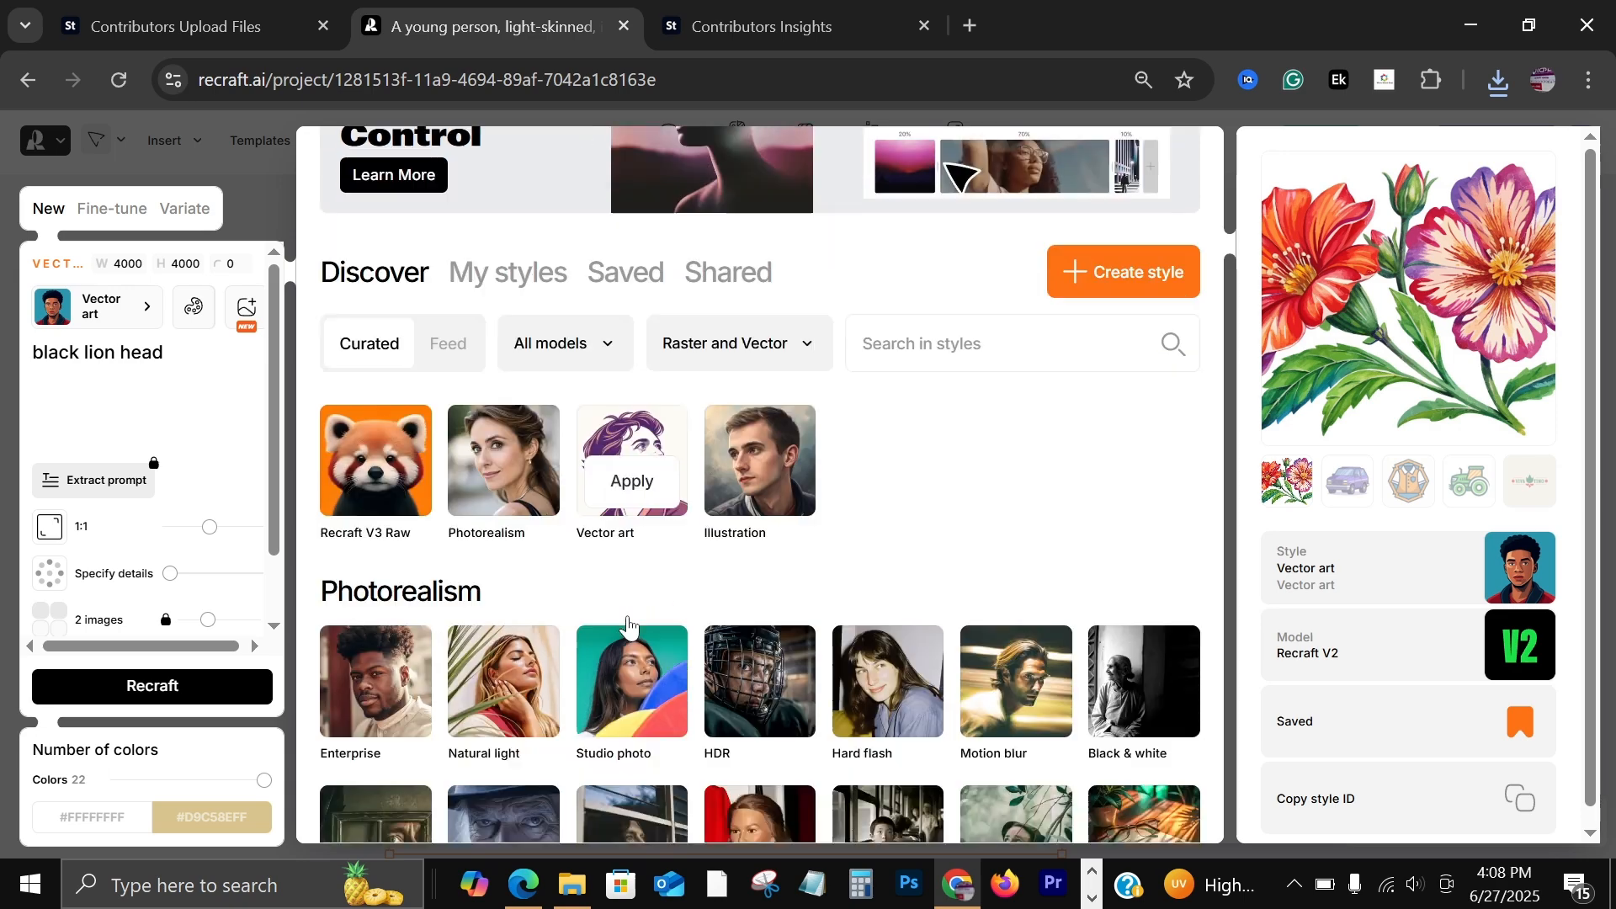
{"action": "scroll", "coordinate": [623, 619], "scroll_direction": "up", "scroll_amount": 2}
{"action": "left_click", "coordinate": [539, 481]}
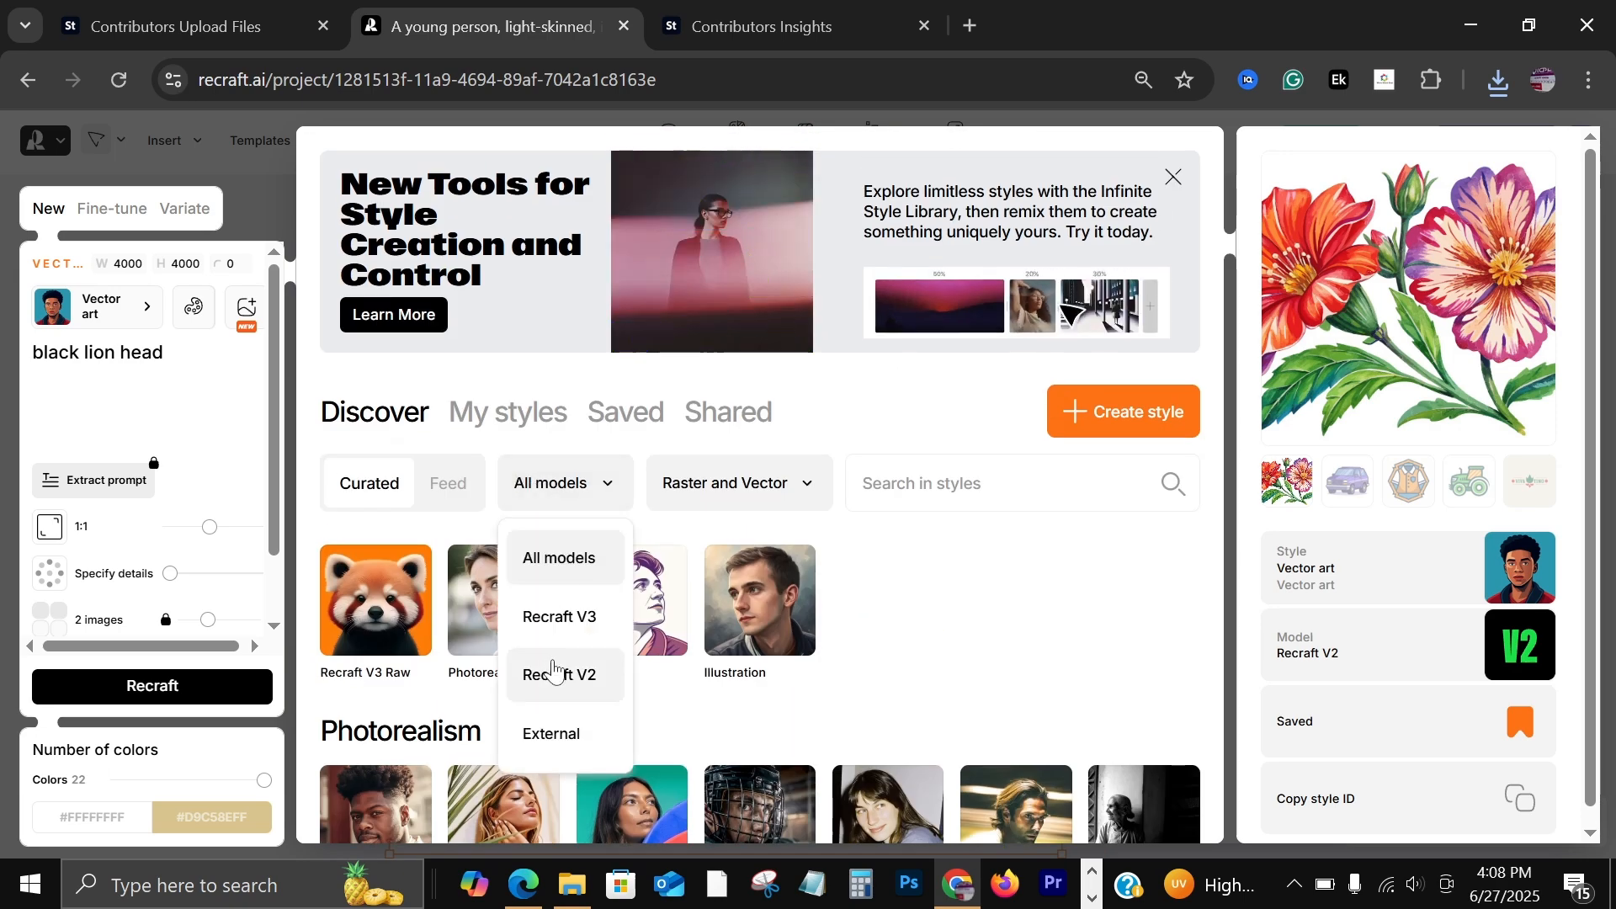
{"action": "left_click", "coordinate": [553, 674]}
{"action": "scroll", "coordinate": [873, 609], "scroll_direction": "down", "scroll_amount": 15}
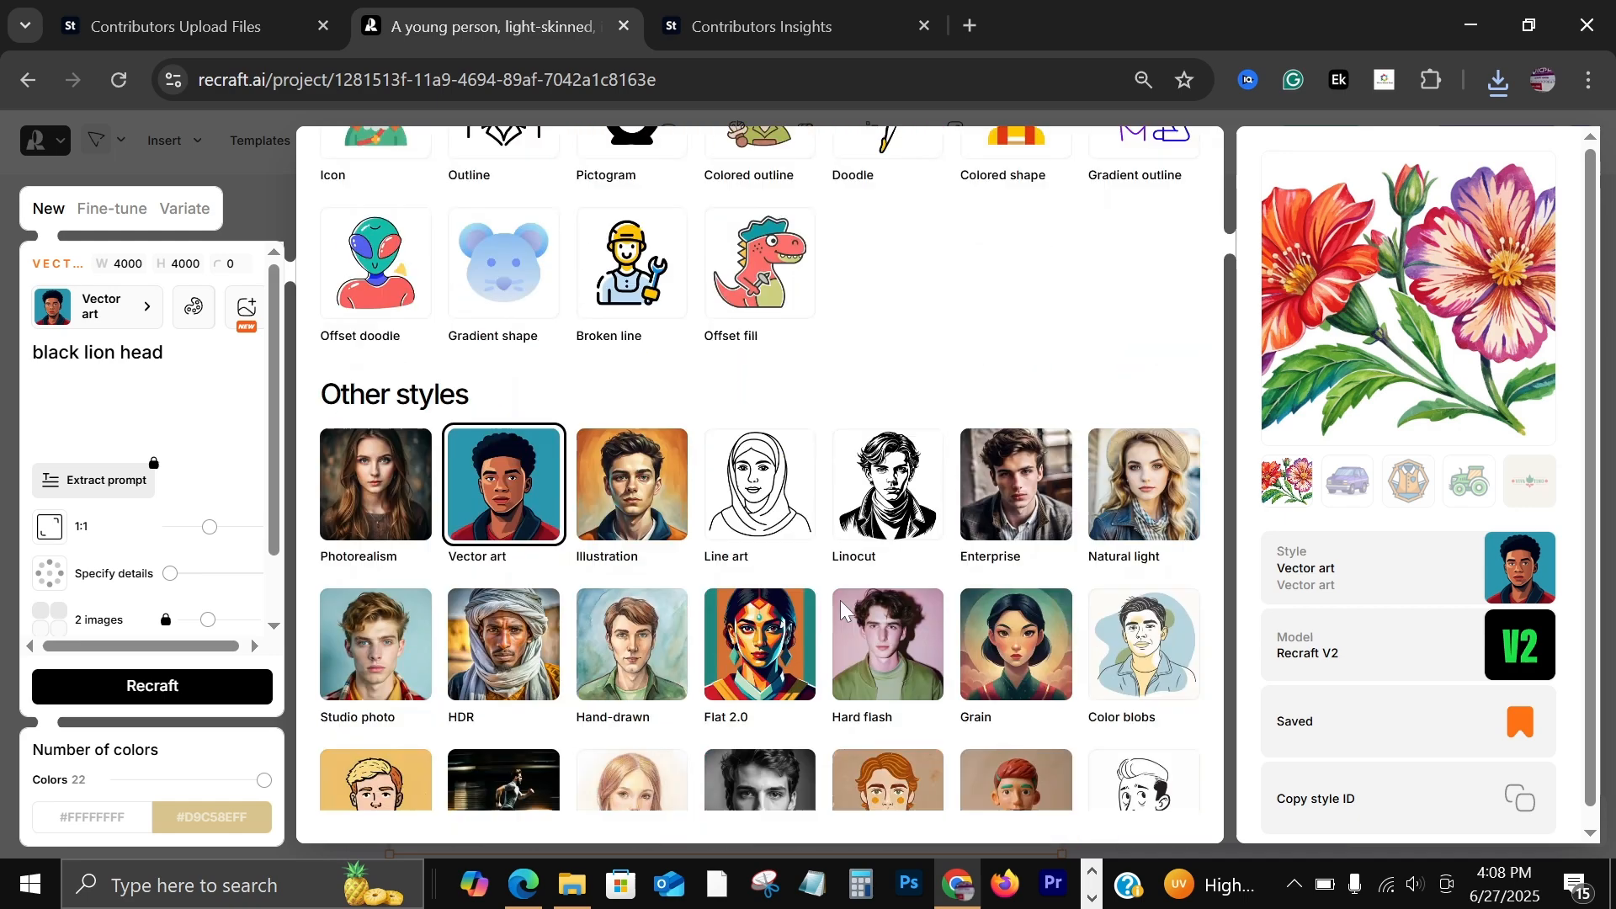
{"action": "left_click", "coordinate": [494, 490]}
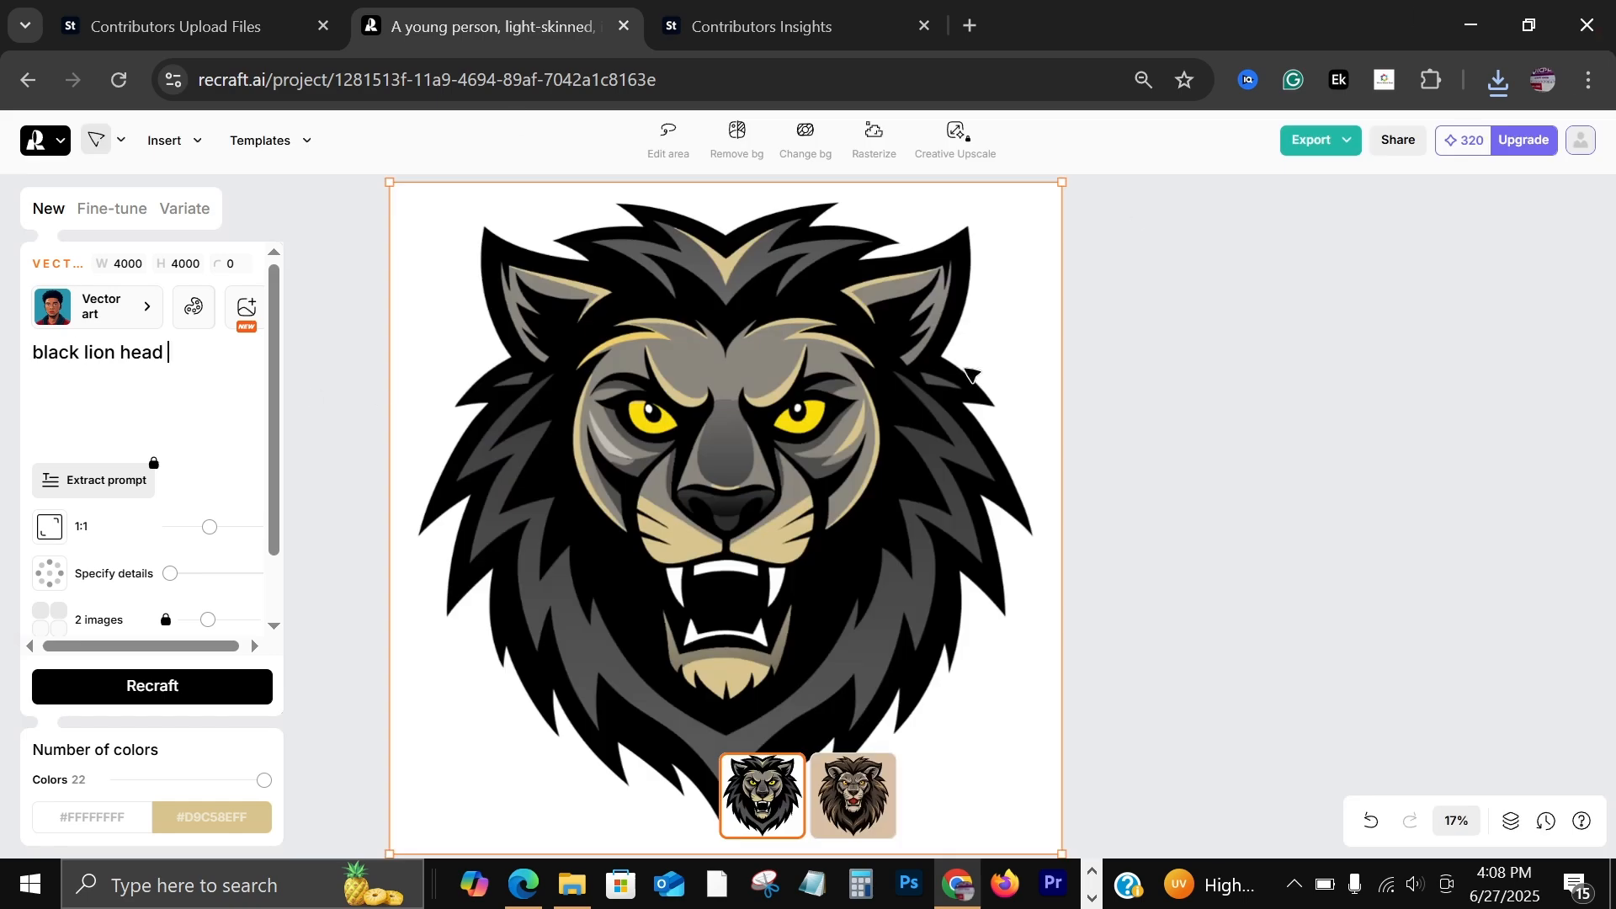
Browse the curated vector art styles in the style library, then return to the lion head prompt.
{"action": "left_click", "coordinate": [118, 309]}
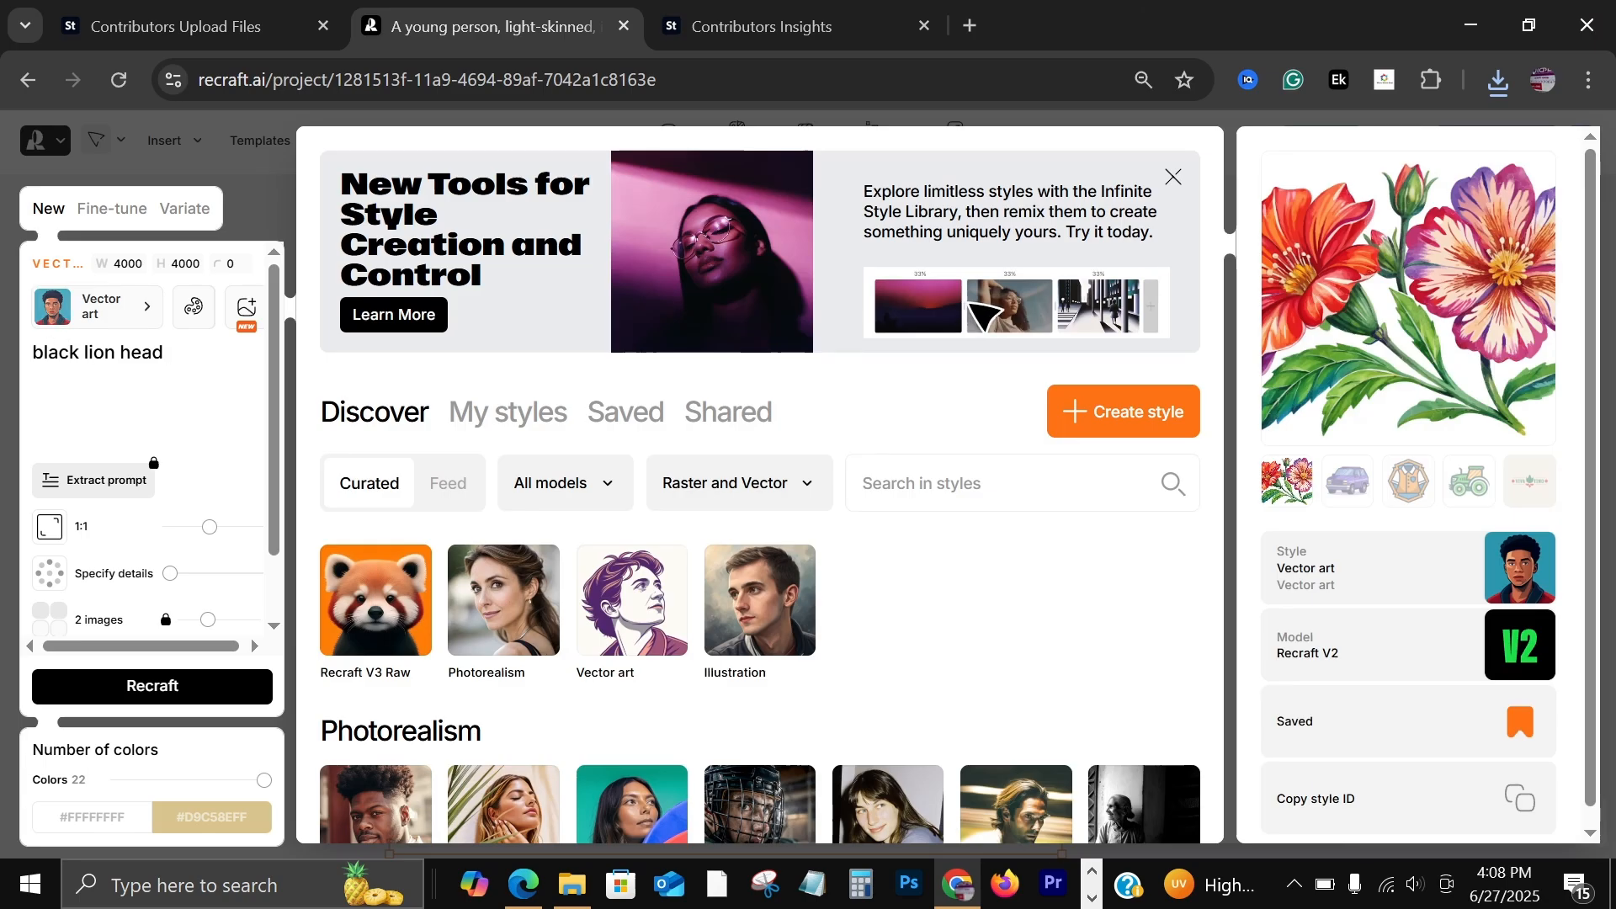
{"action": "scroll", "coordinate": [772, 541], "scroll_direction": "down", "scroll_amount": 20}
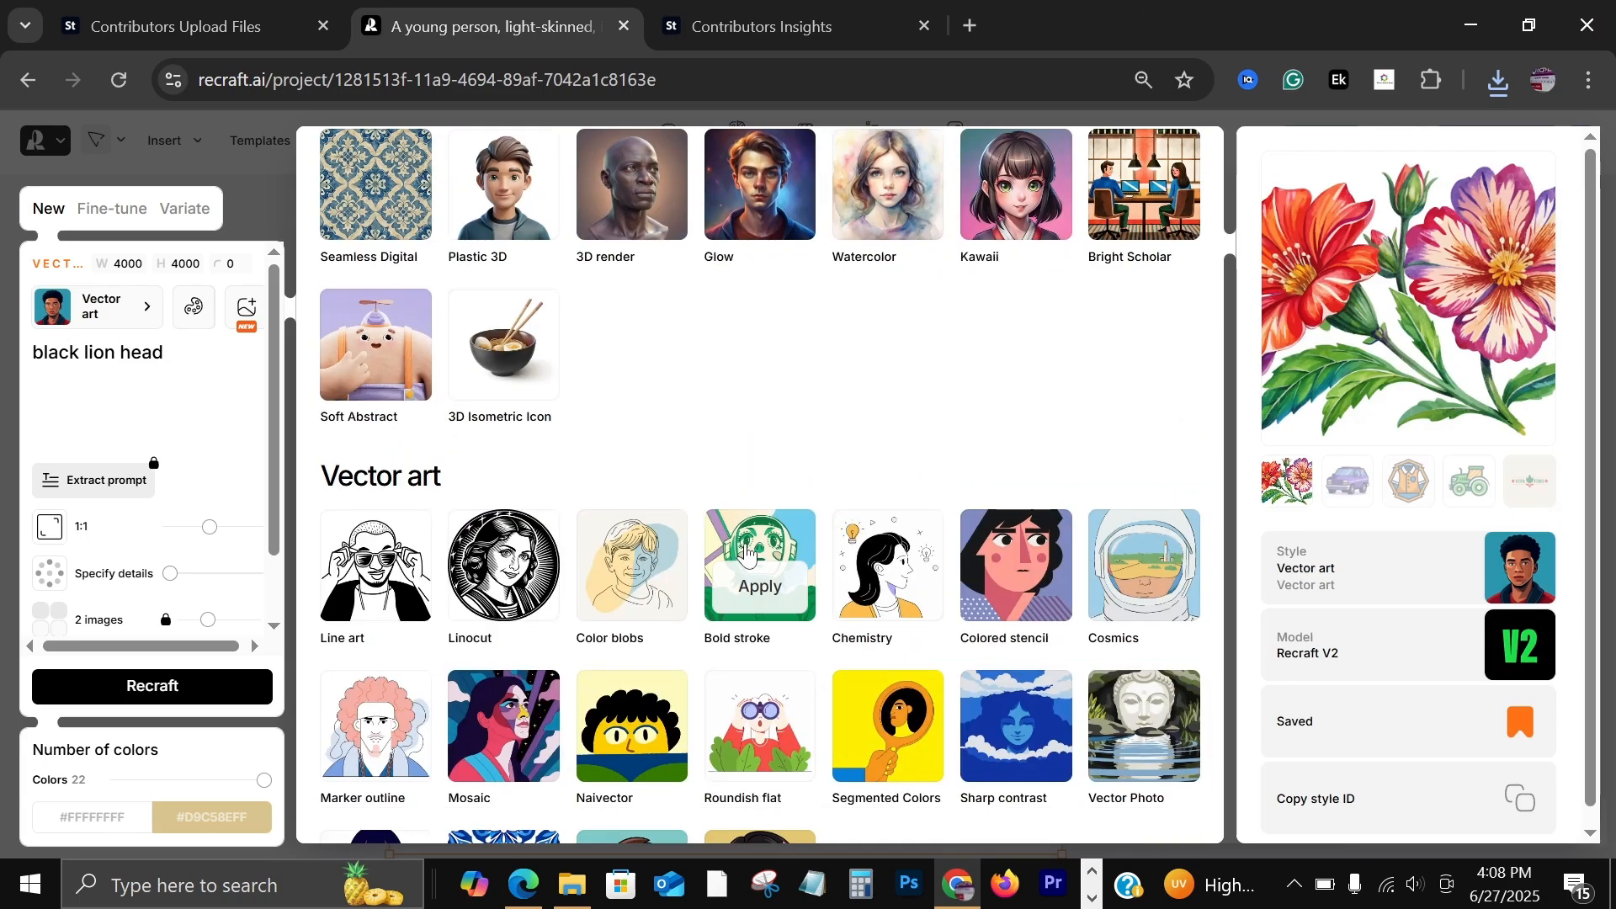
{"action": "scroll", "coordinate": [747, 551], "scroll_direction": "up", "scroll_amount": 3}
{"action": "left_click", "coordinate": [168, 353]}
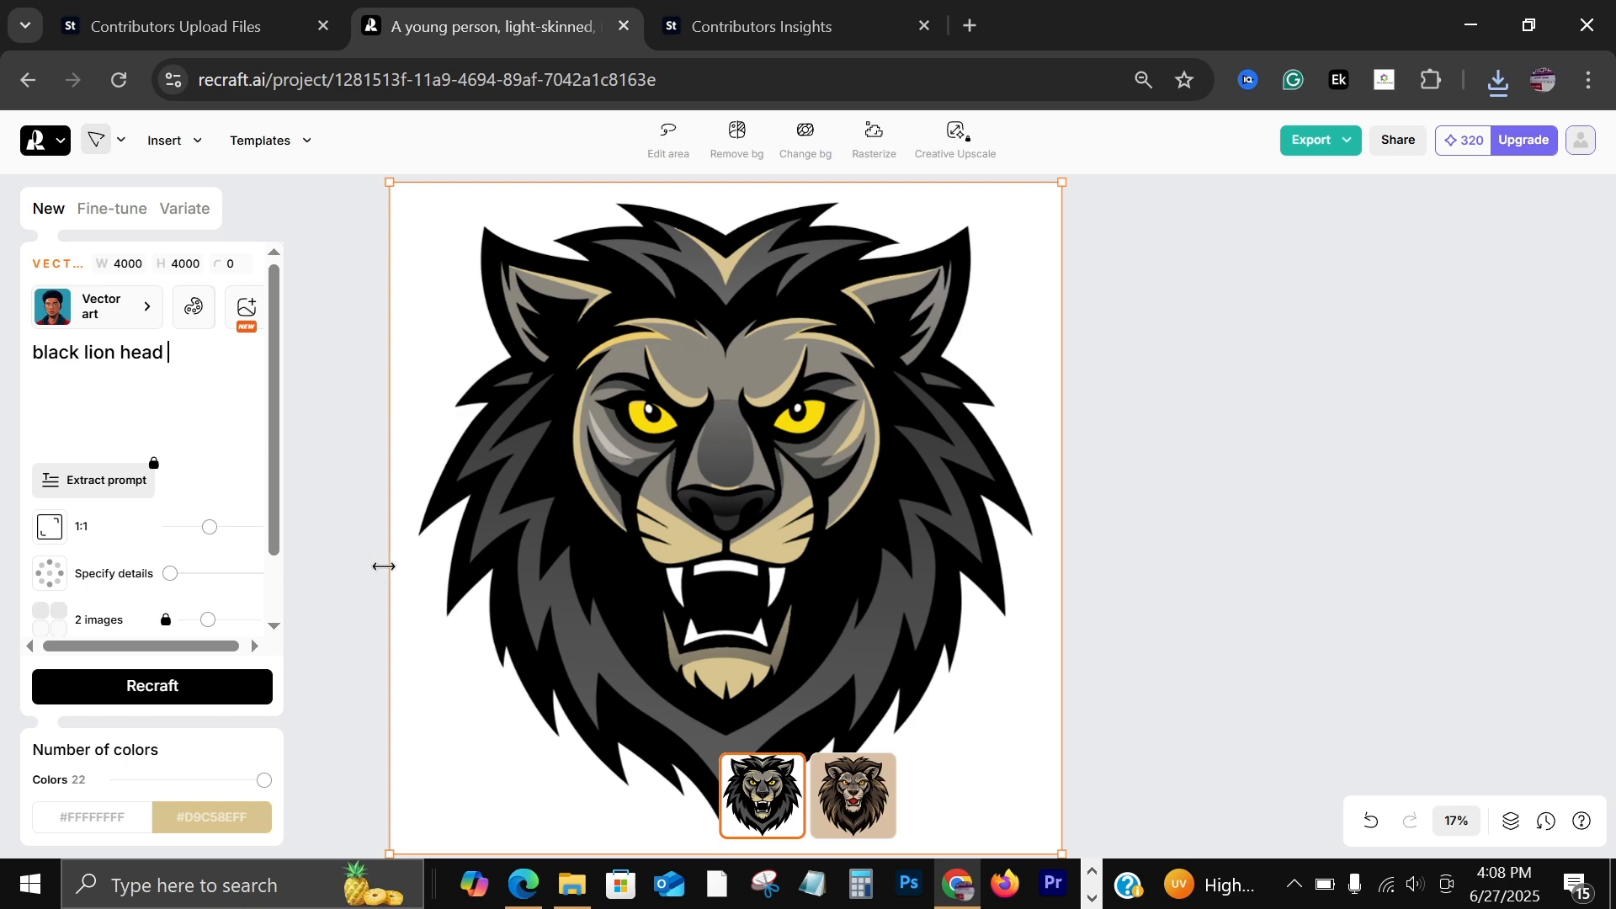
Switch to Microsoft Edge, close the Adobe sign-up and contributor search tabs, and show the image to prompt extension search results.
{"action": "left_click", "coordinate": [523, 884]}
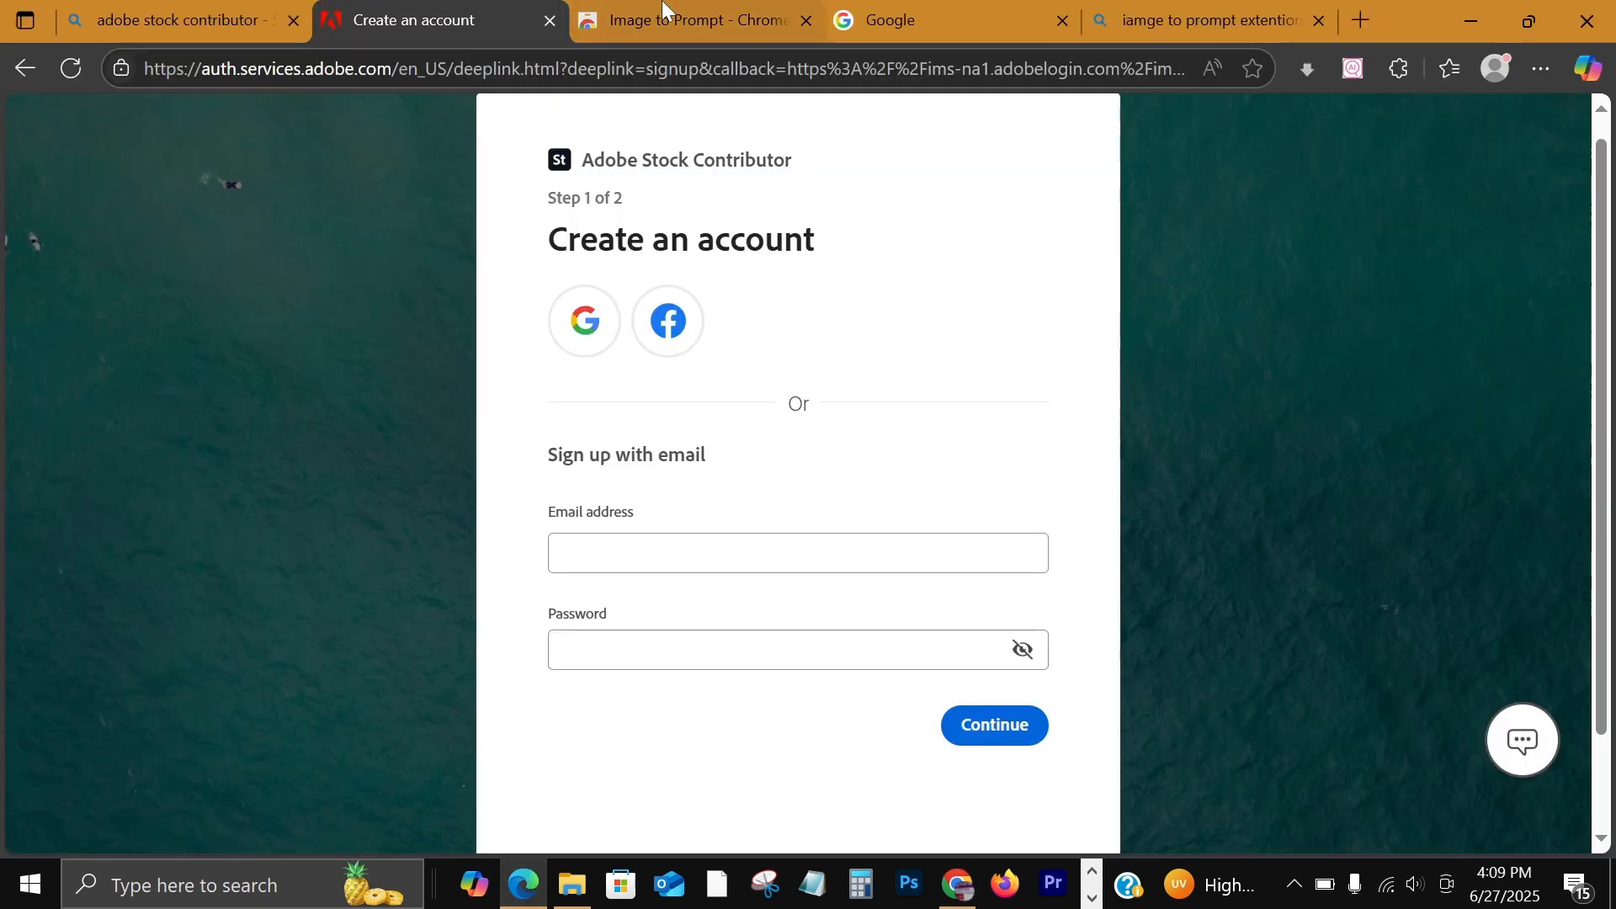
{"action": "left_click", "coordinate": [549, 22]}
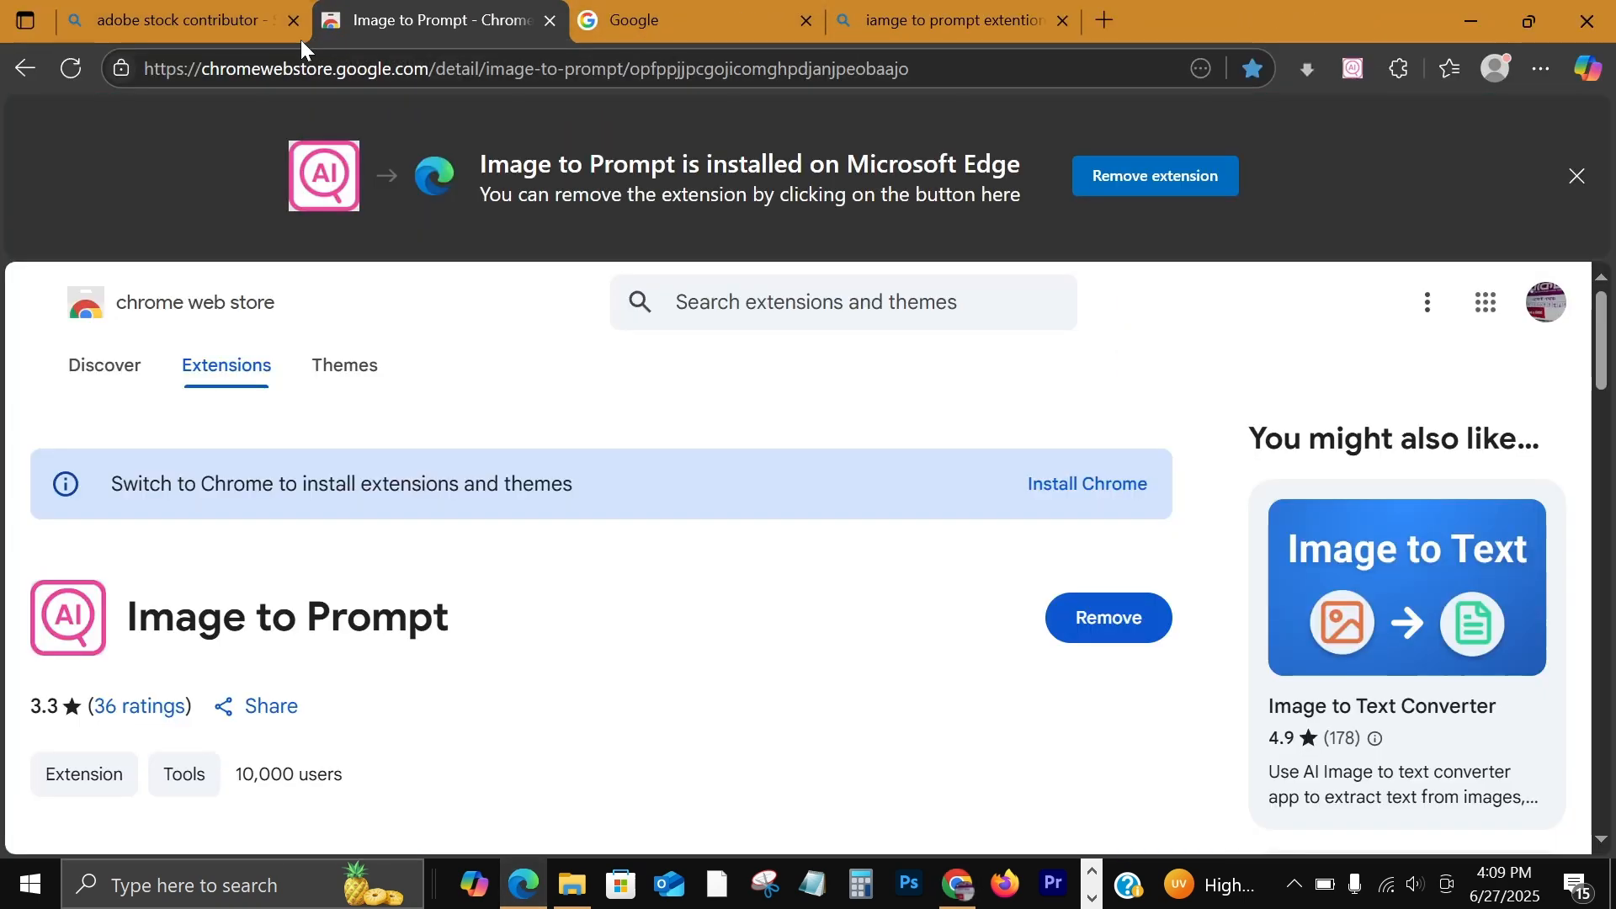
{"action": "left_click", "coordinate": [293, 21]}
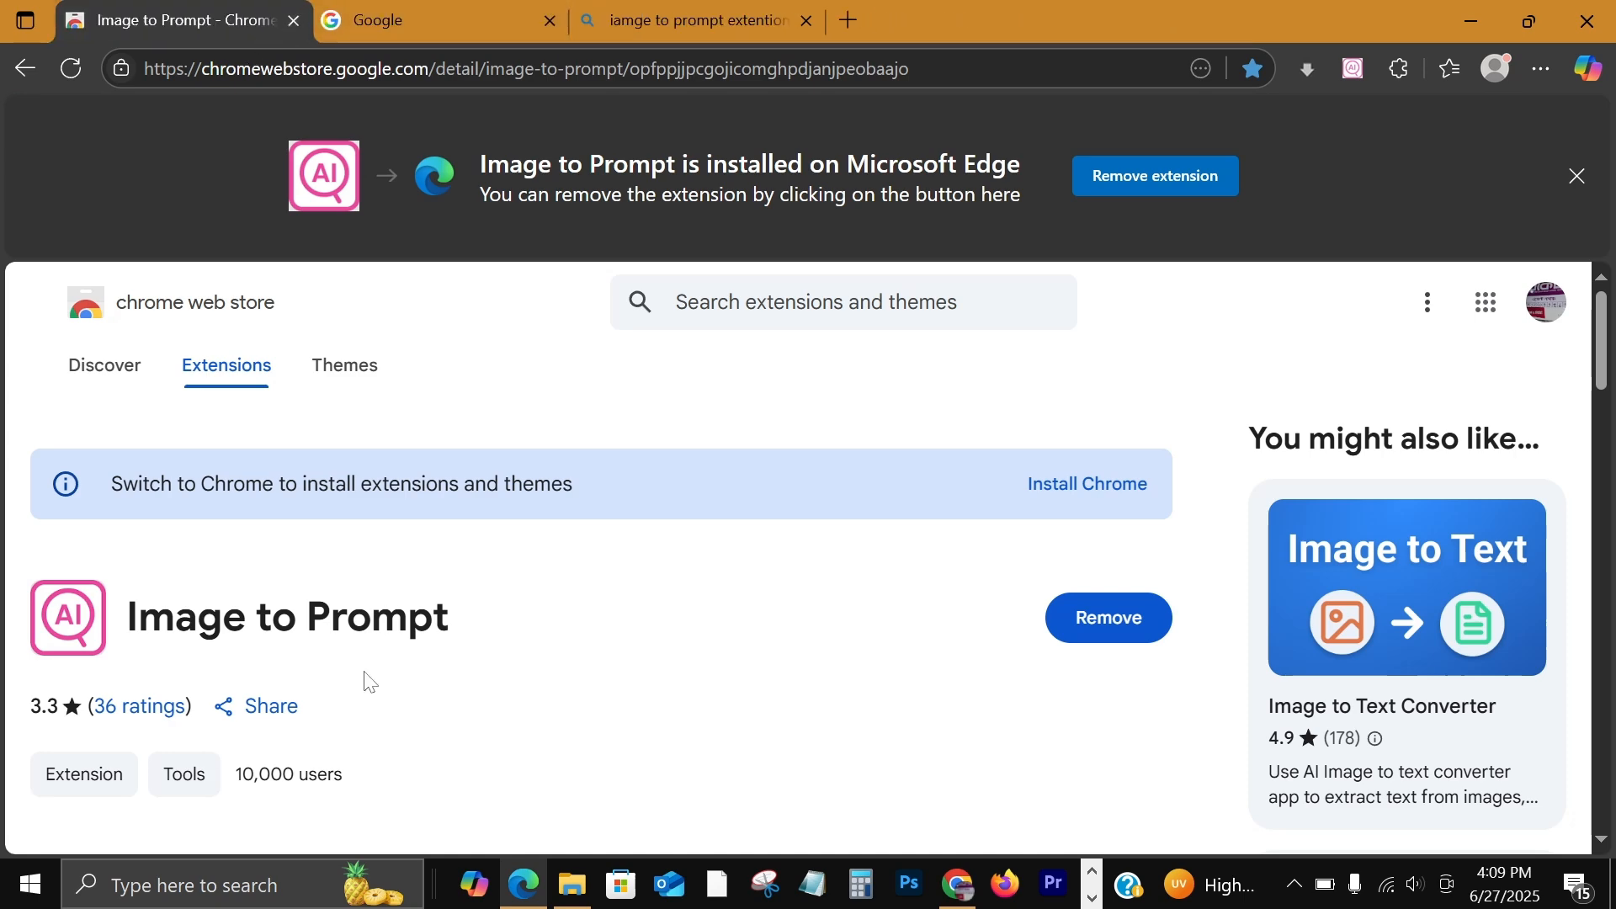
{"action": "left_click", "coordinate": [524, 28]}
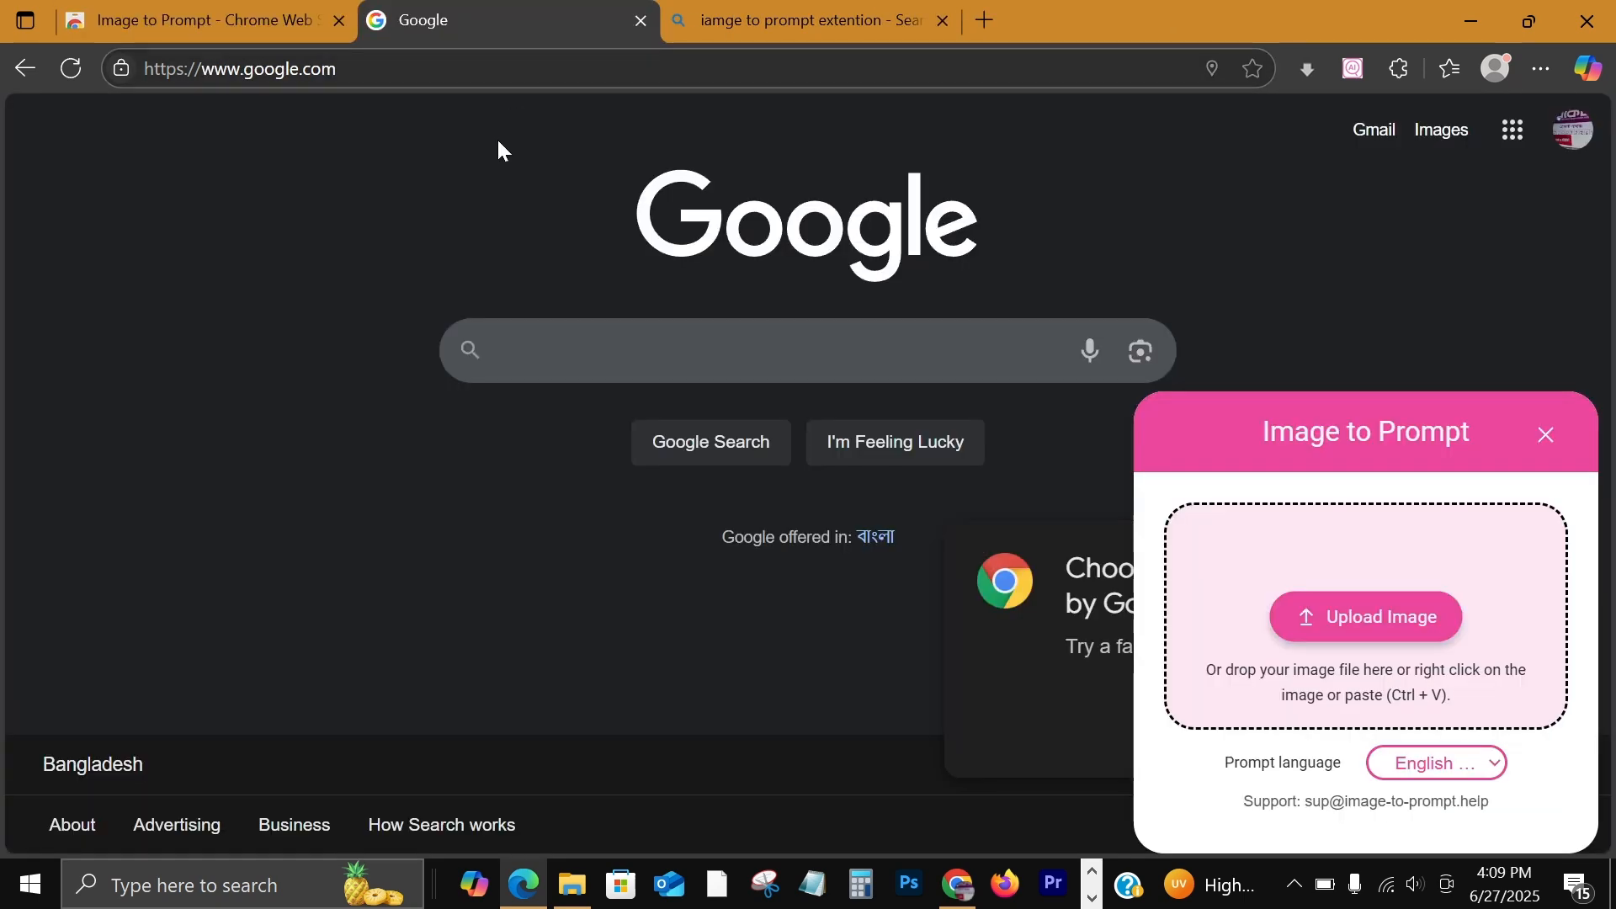
{"action": "left_click", "coordinate": [863, 9]}
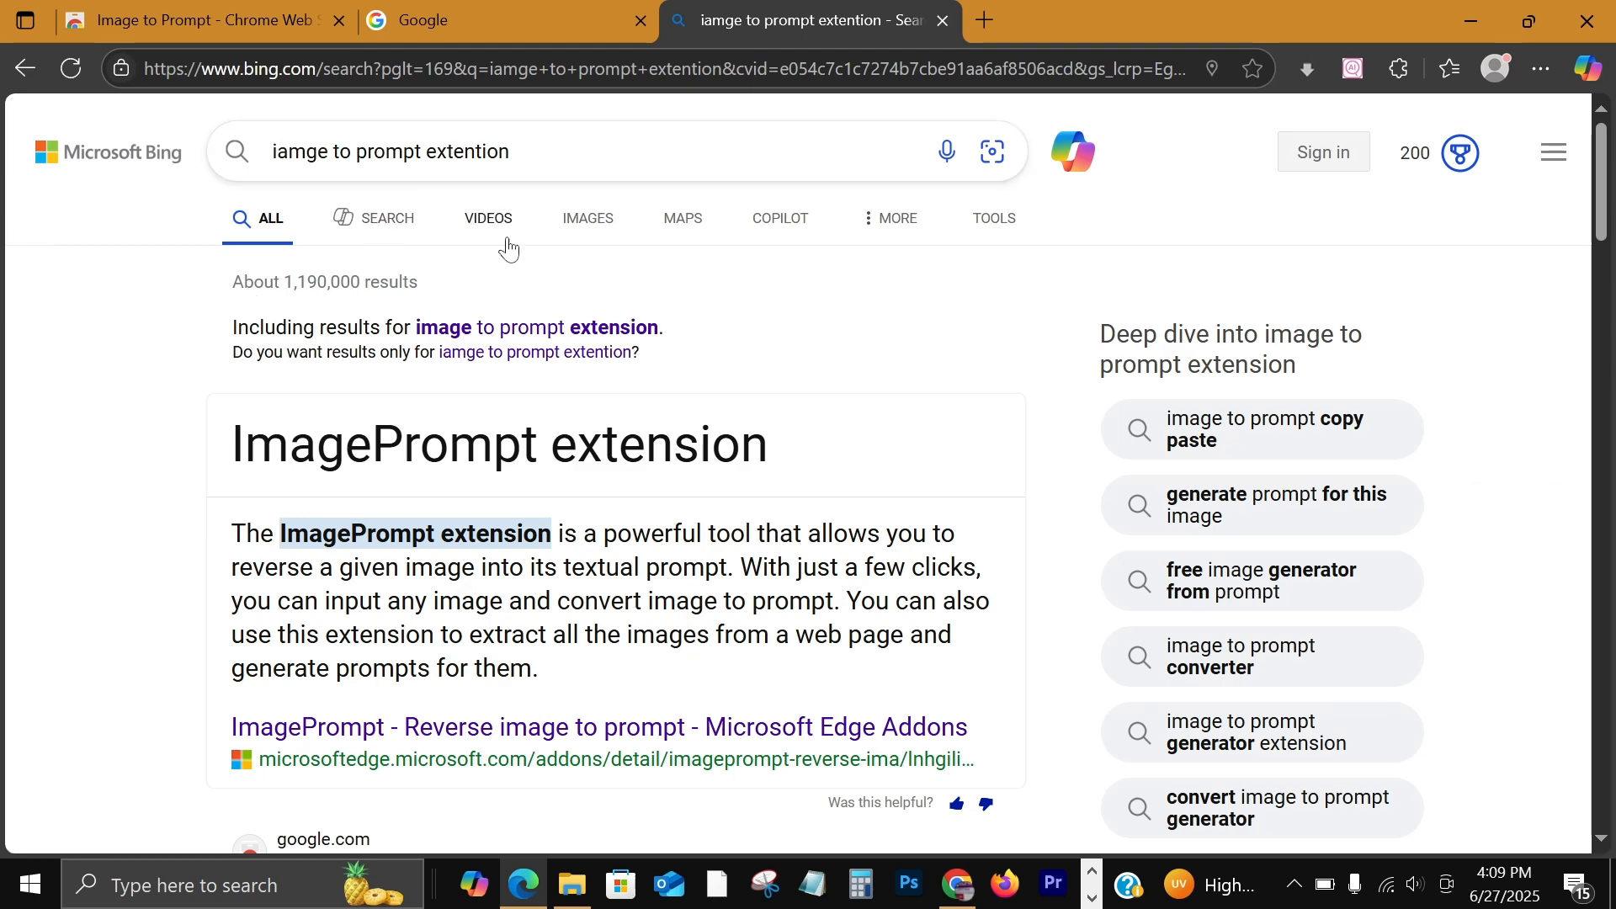
Show the Image to Prompt page in the Chrome Web Store, and unpin and re-pin that extension on the browser toolbar.
{"action": "scroll", "coordinate": [407, 578], "scroll_direction": "down", "scroll_amount": 3}
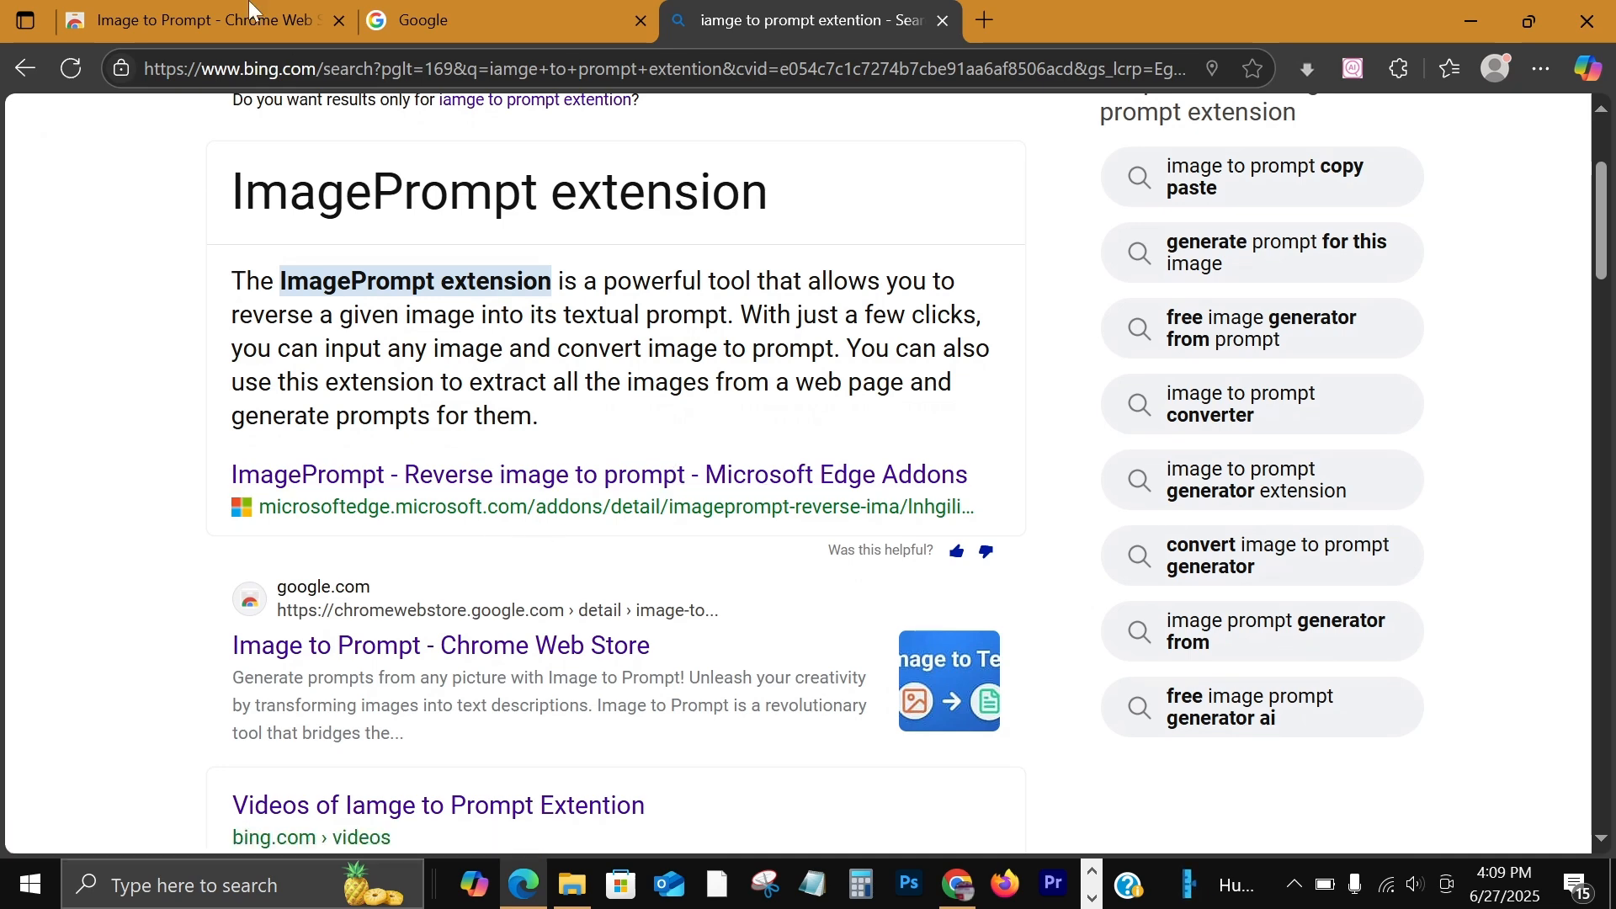
{"action": "left_click", "coordinate": [200, 12]}
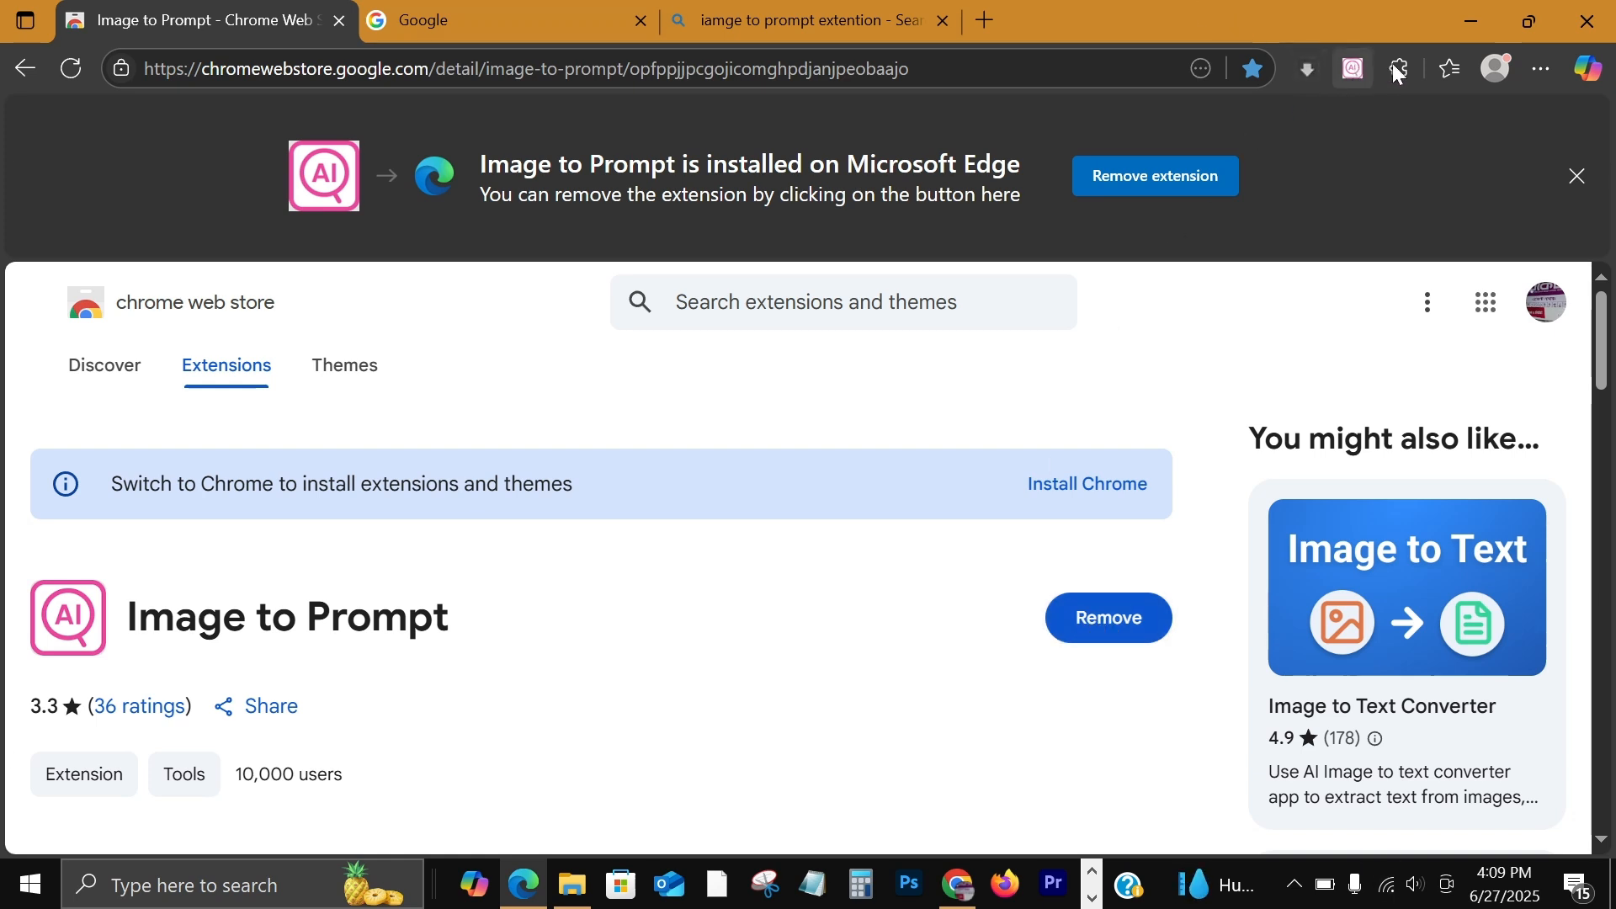
{"action": "left_click", "coordinate": [1419, 73]}
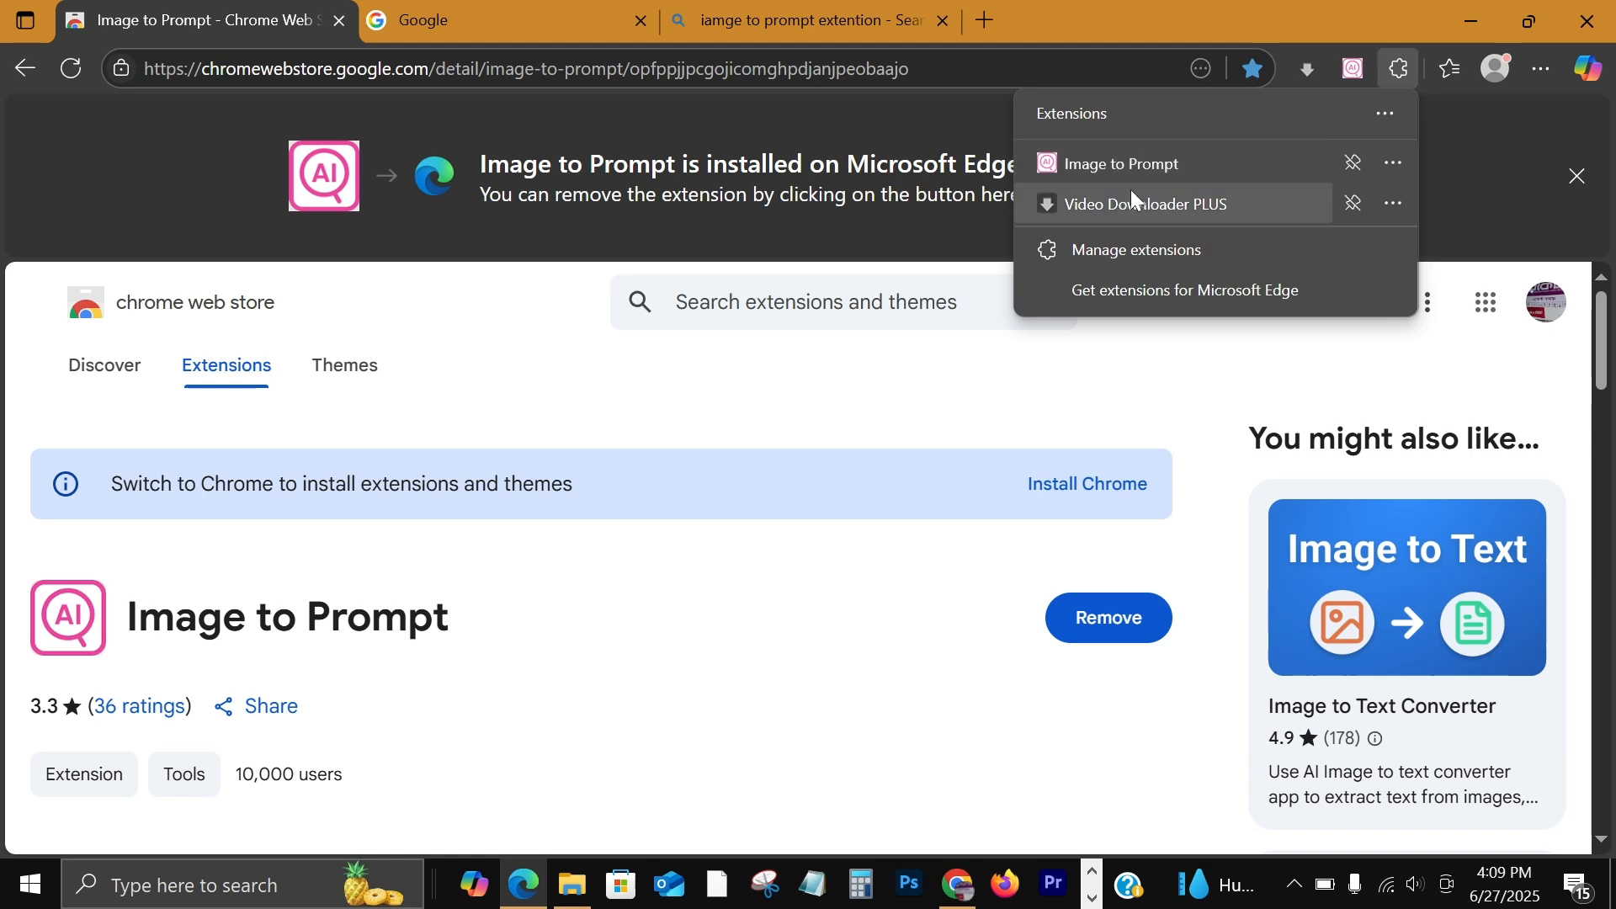
{"action": "left_click", "coordinate": [1352, 163]}
{"action": "left_click", "coordinate": [1408, 73]}
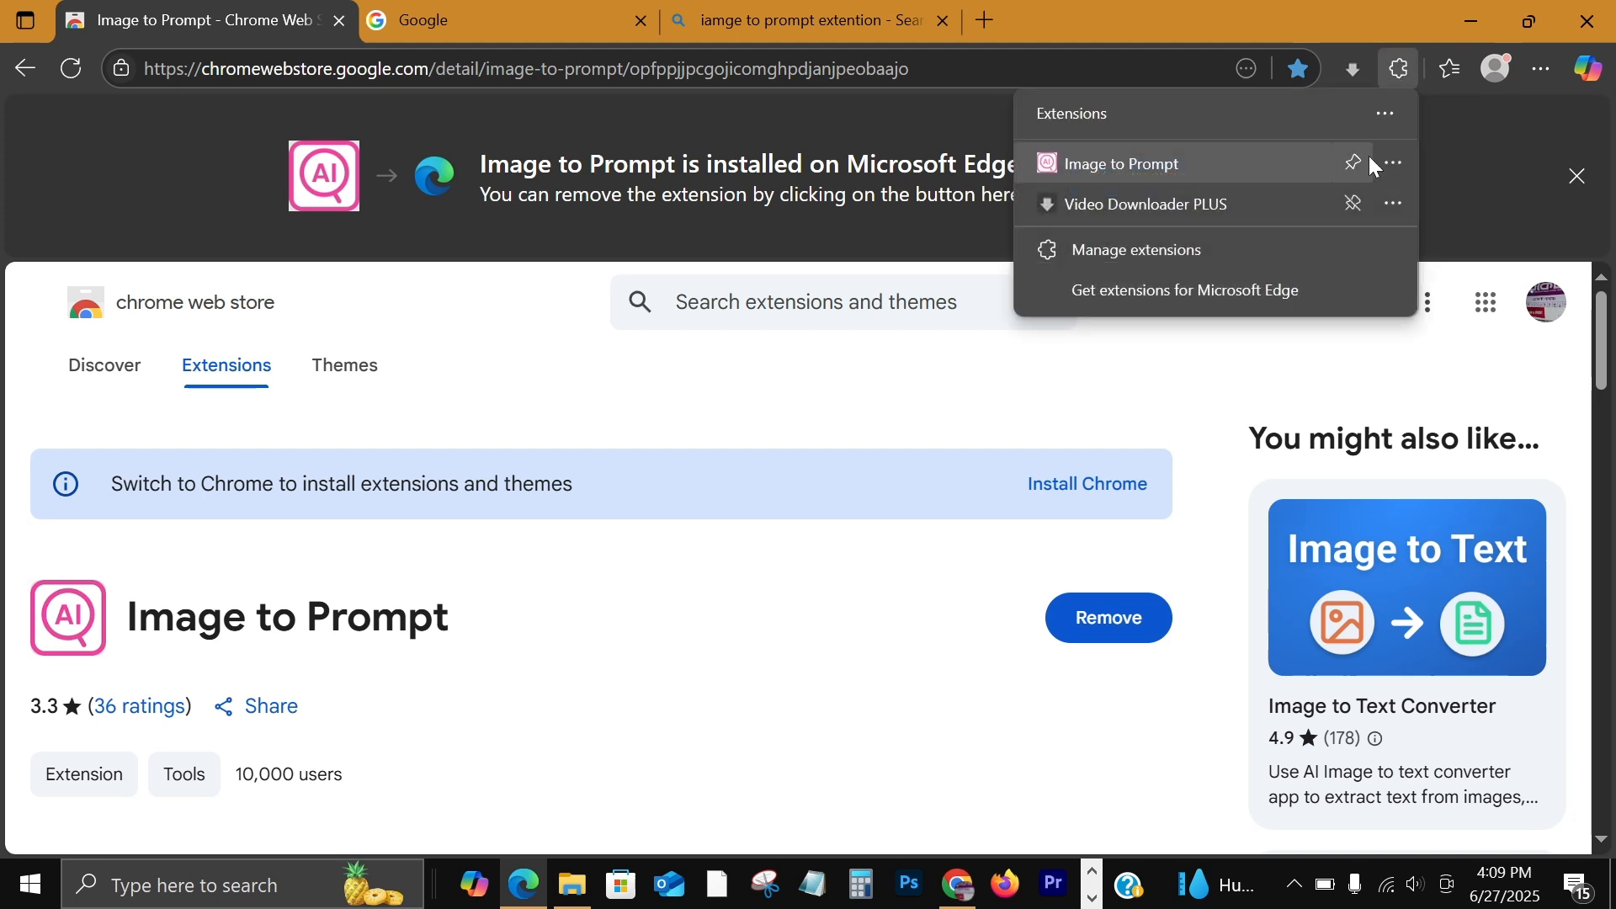
{"action": "left_click", "coordinate": [1353, 163]}
{"action": "left_click", "coordinate": [810, 391]}
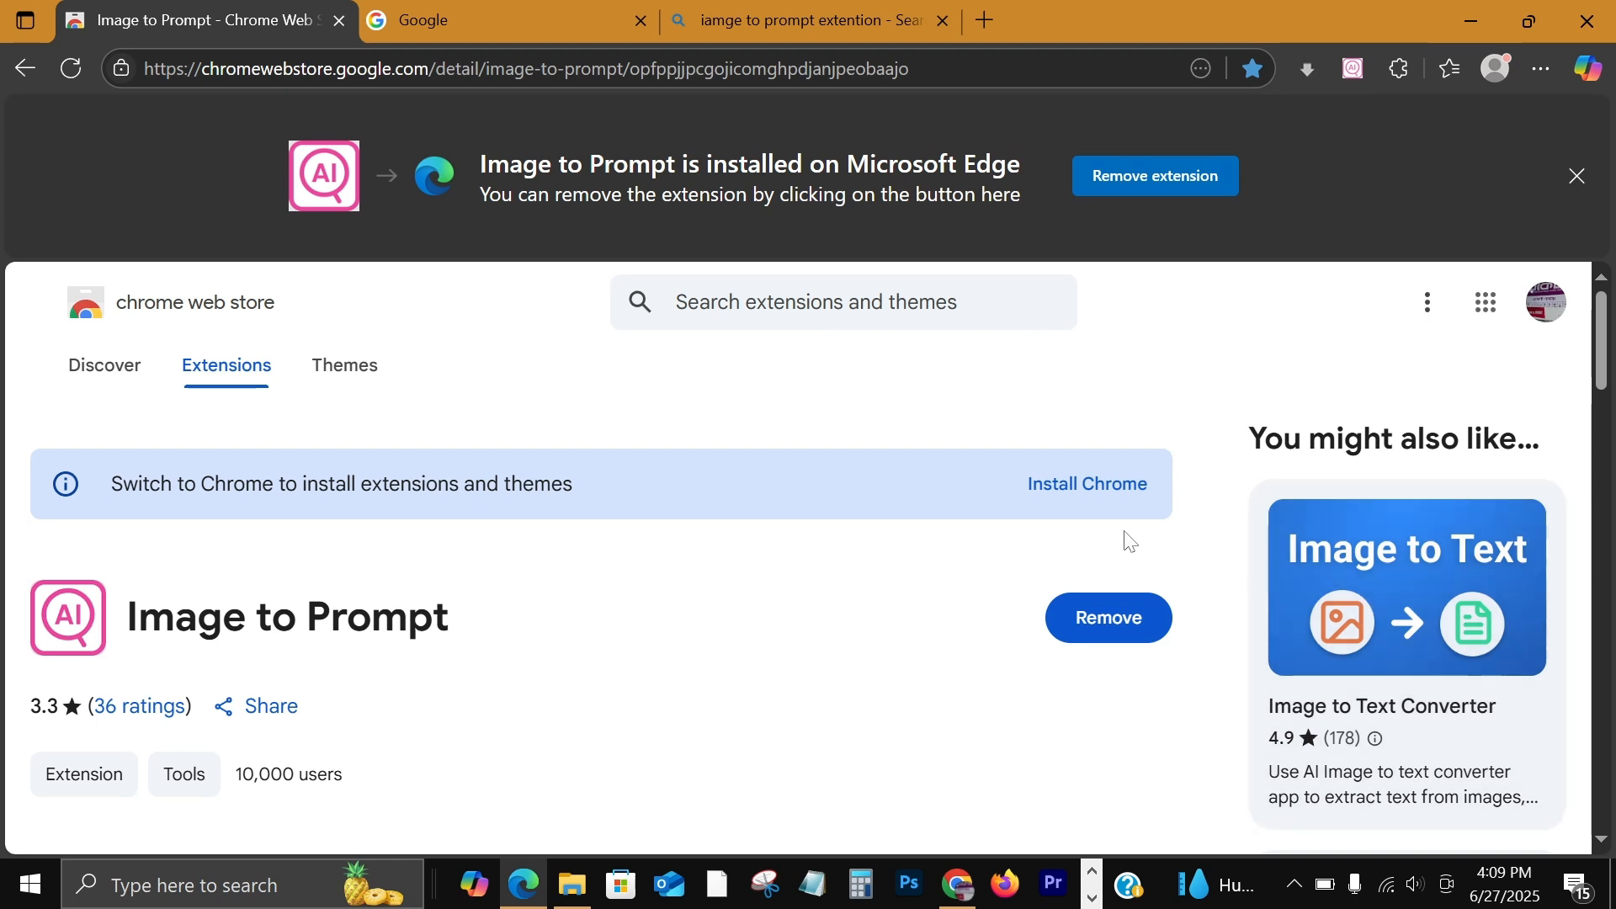
Show the Image to Prompt upload panel on the Google page, and switch to the Adobe Stock contributor portal in Chrome.
{"action": "left_click", "coordinate": [469, 13]}
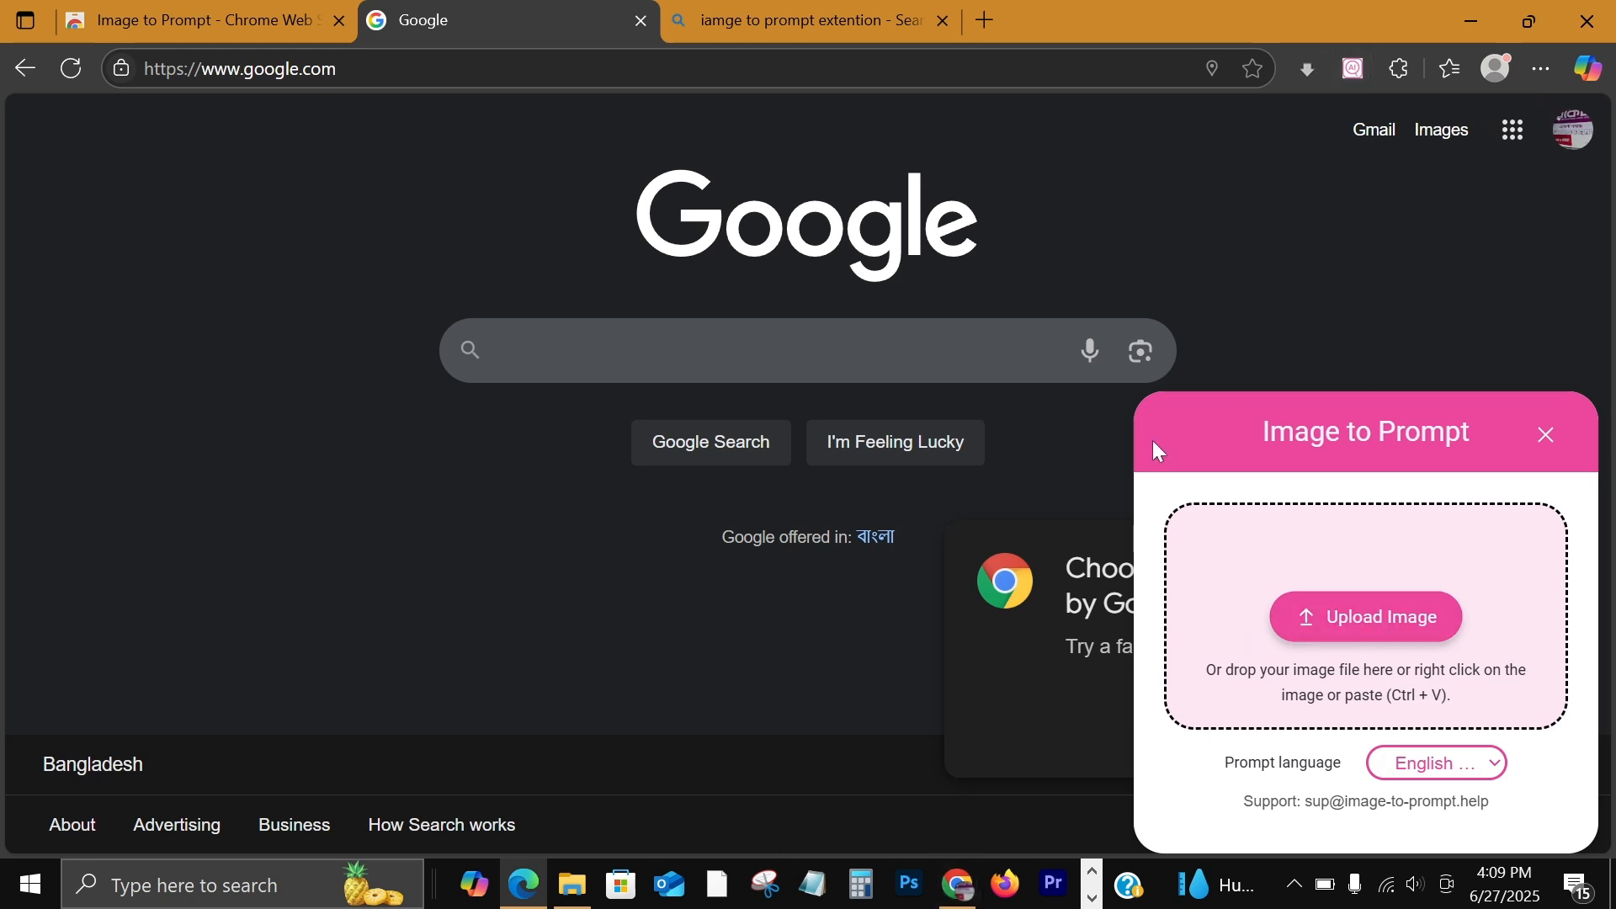
{"action": "left_click", "coordinate": [957, 891]}
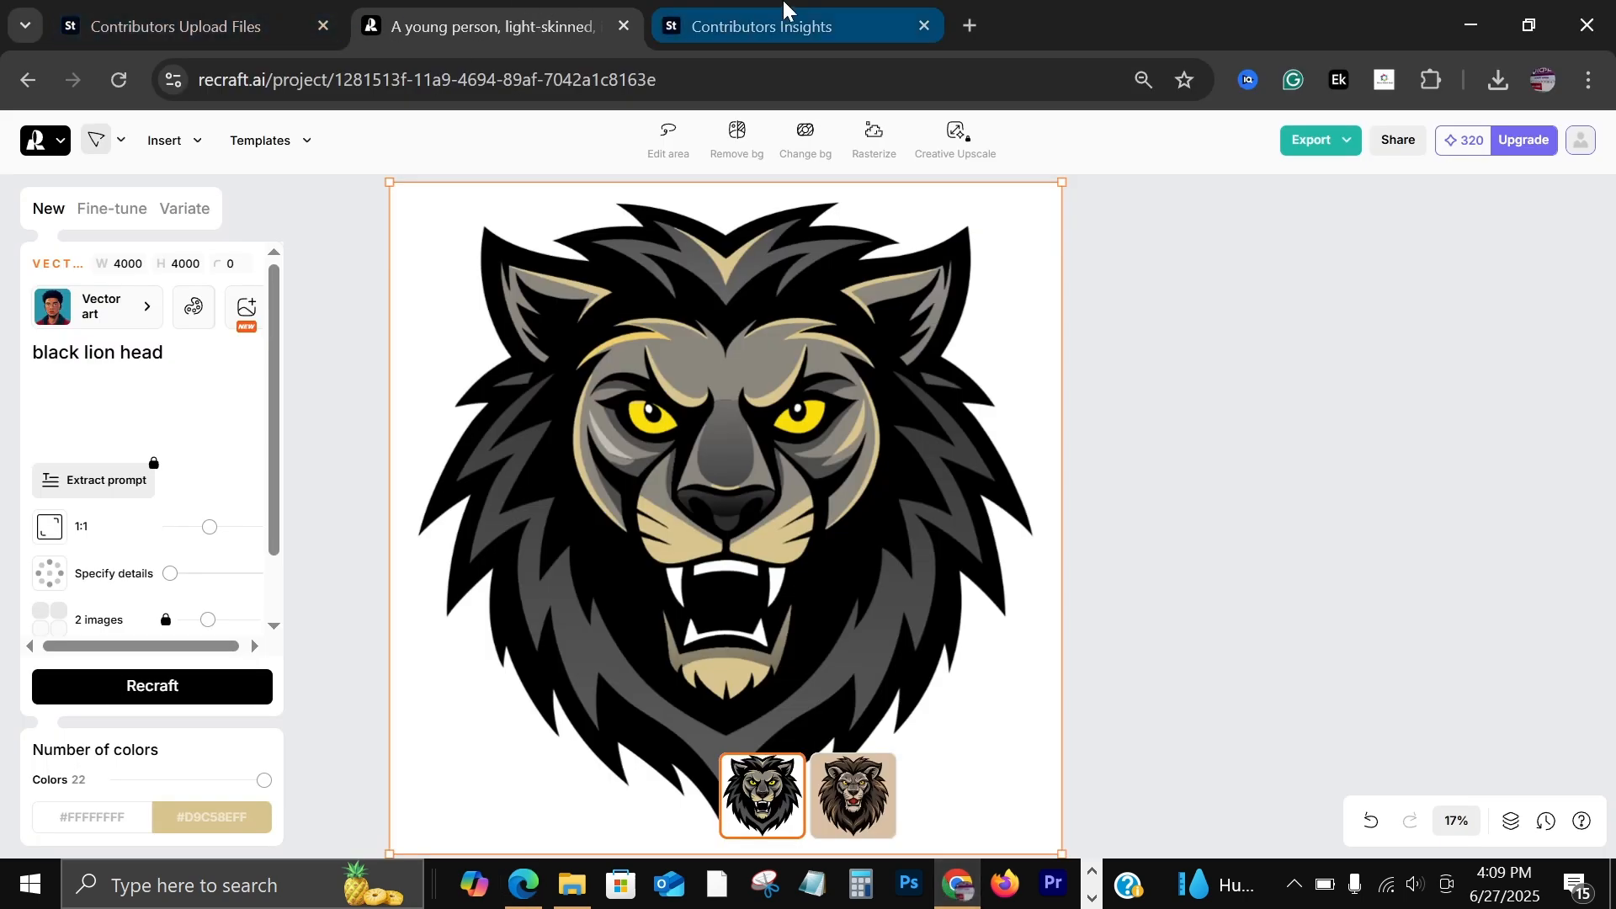
{"action": "left_click", "coordinate": [166, 4]}
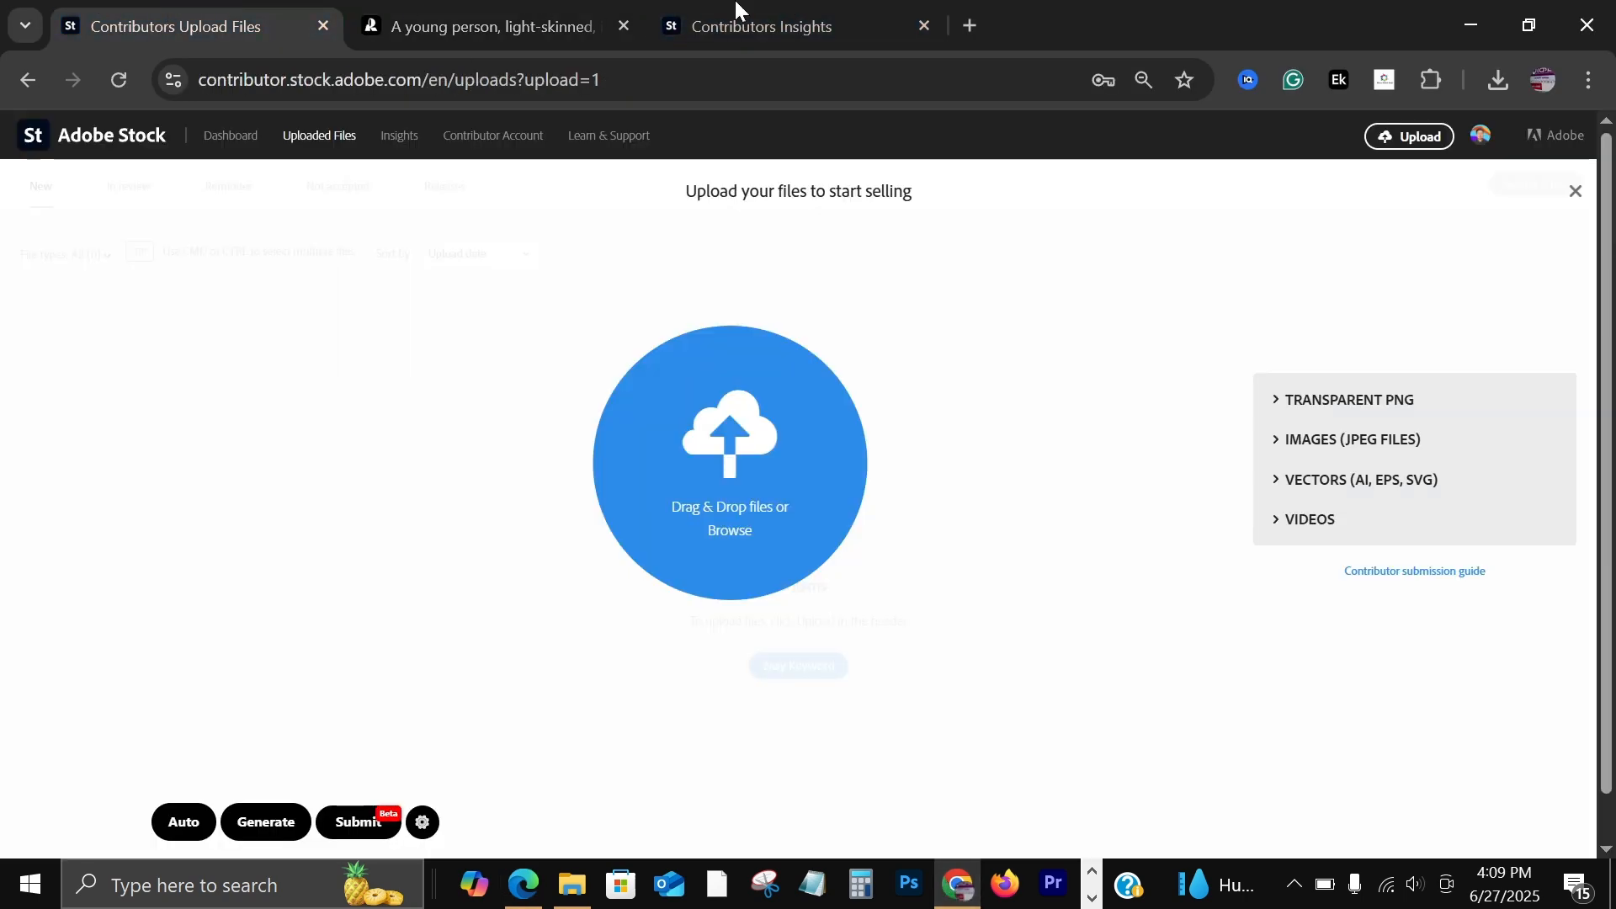
{"action": "left_click", "coordinate": [966, 25]}
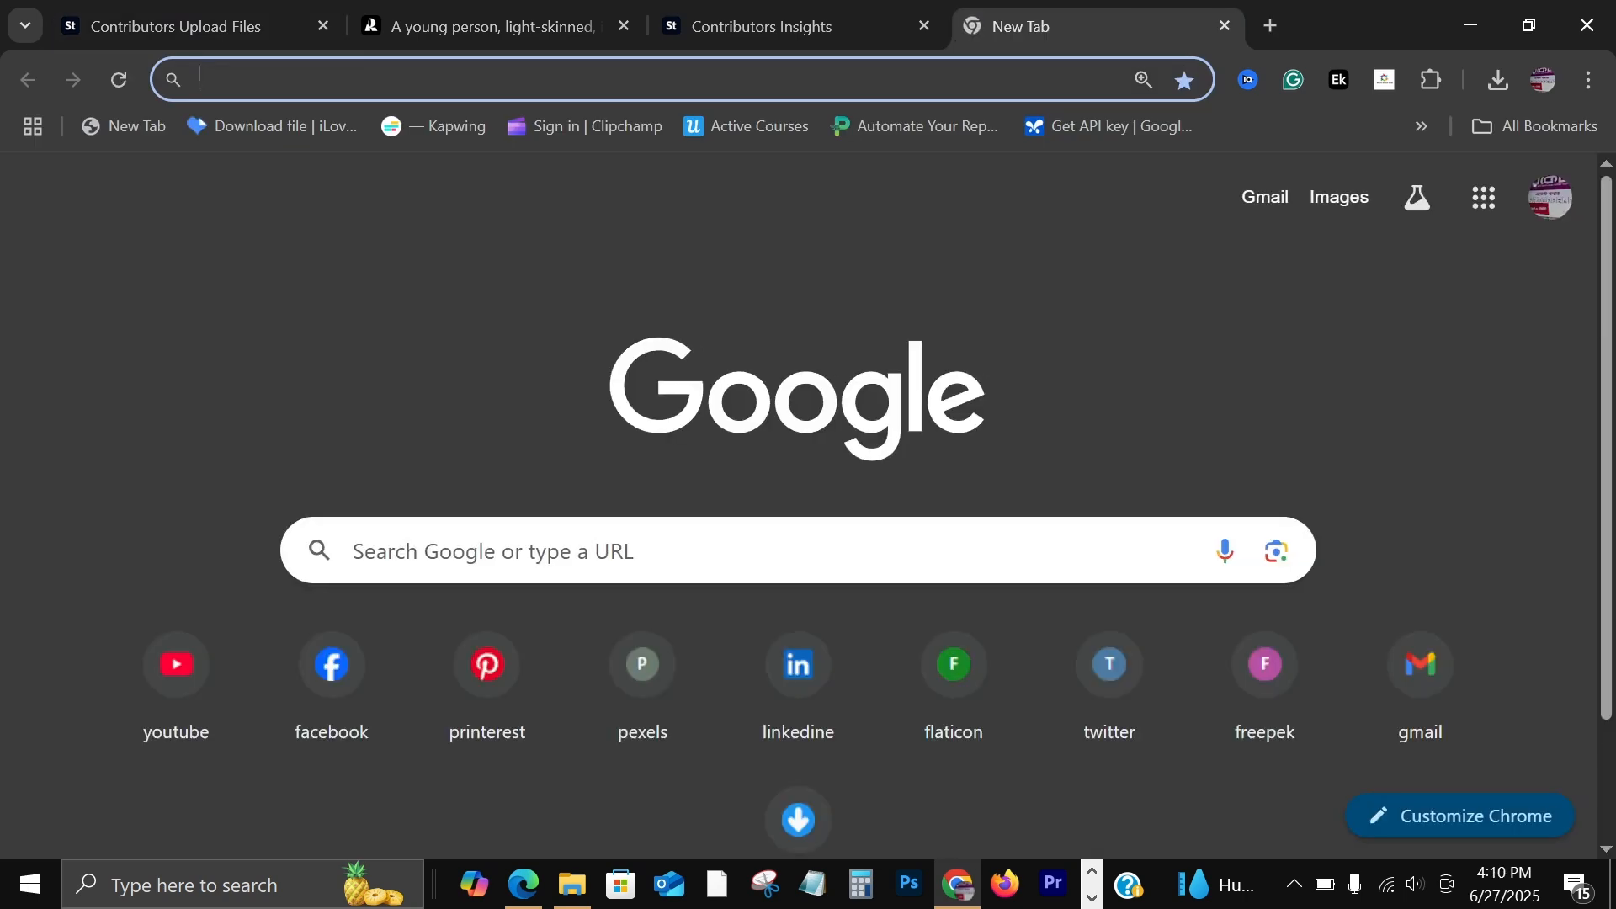
{"action": "left_click", "coordinate": [539, 80]}
{"action": "type", "text": "a"}
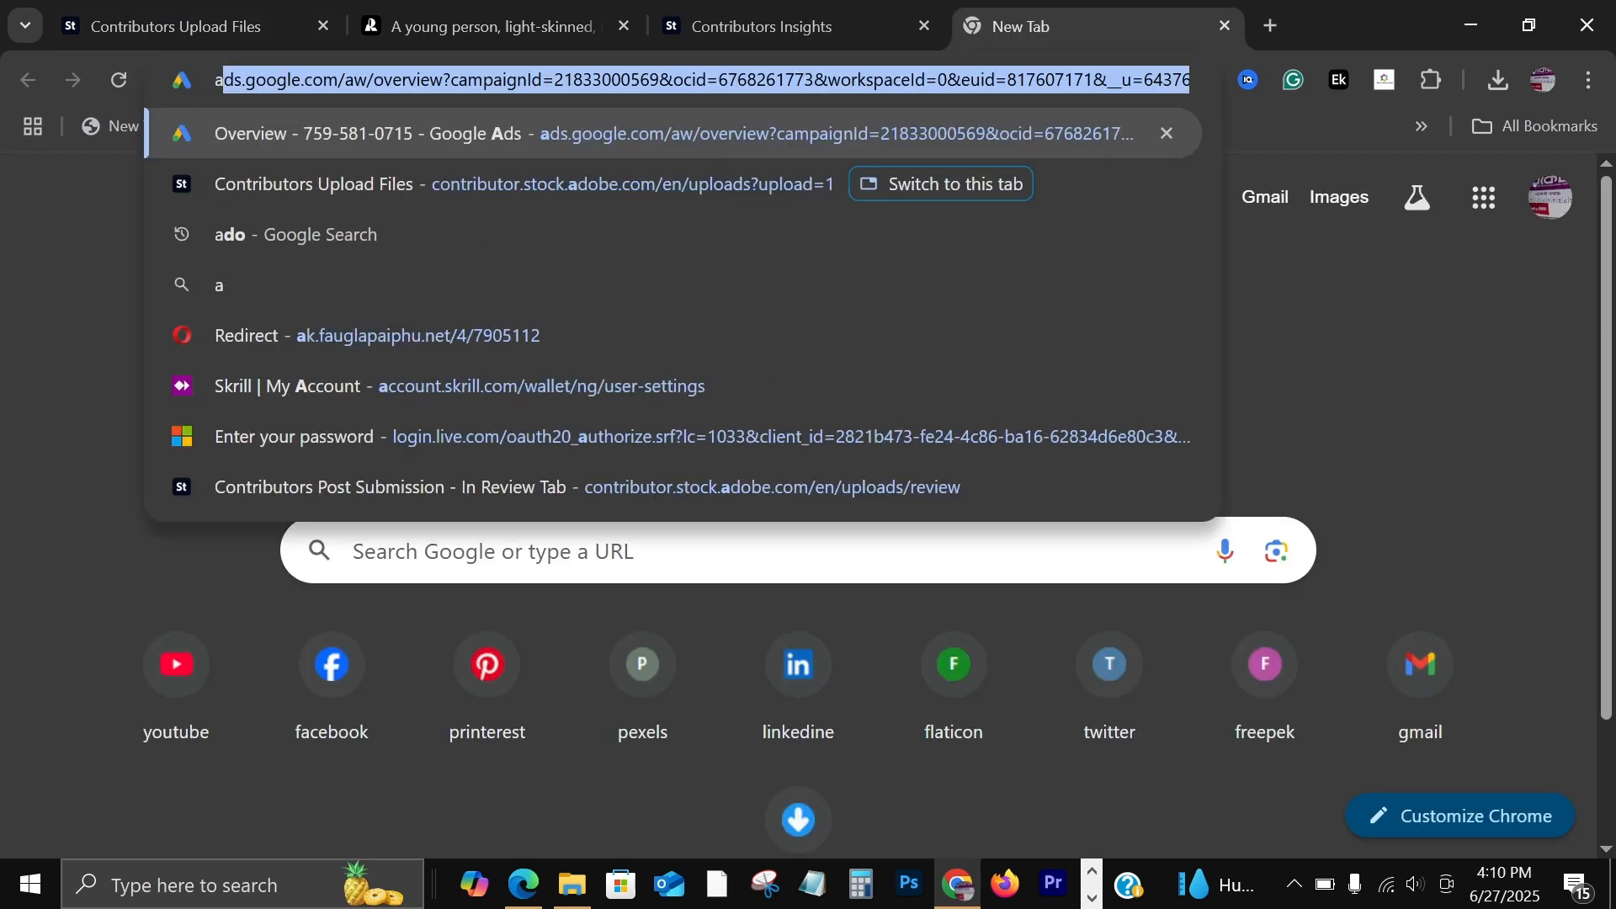
{"action": "type", "text": "dobe"}
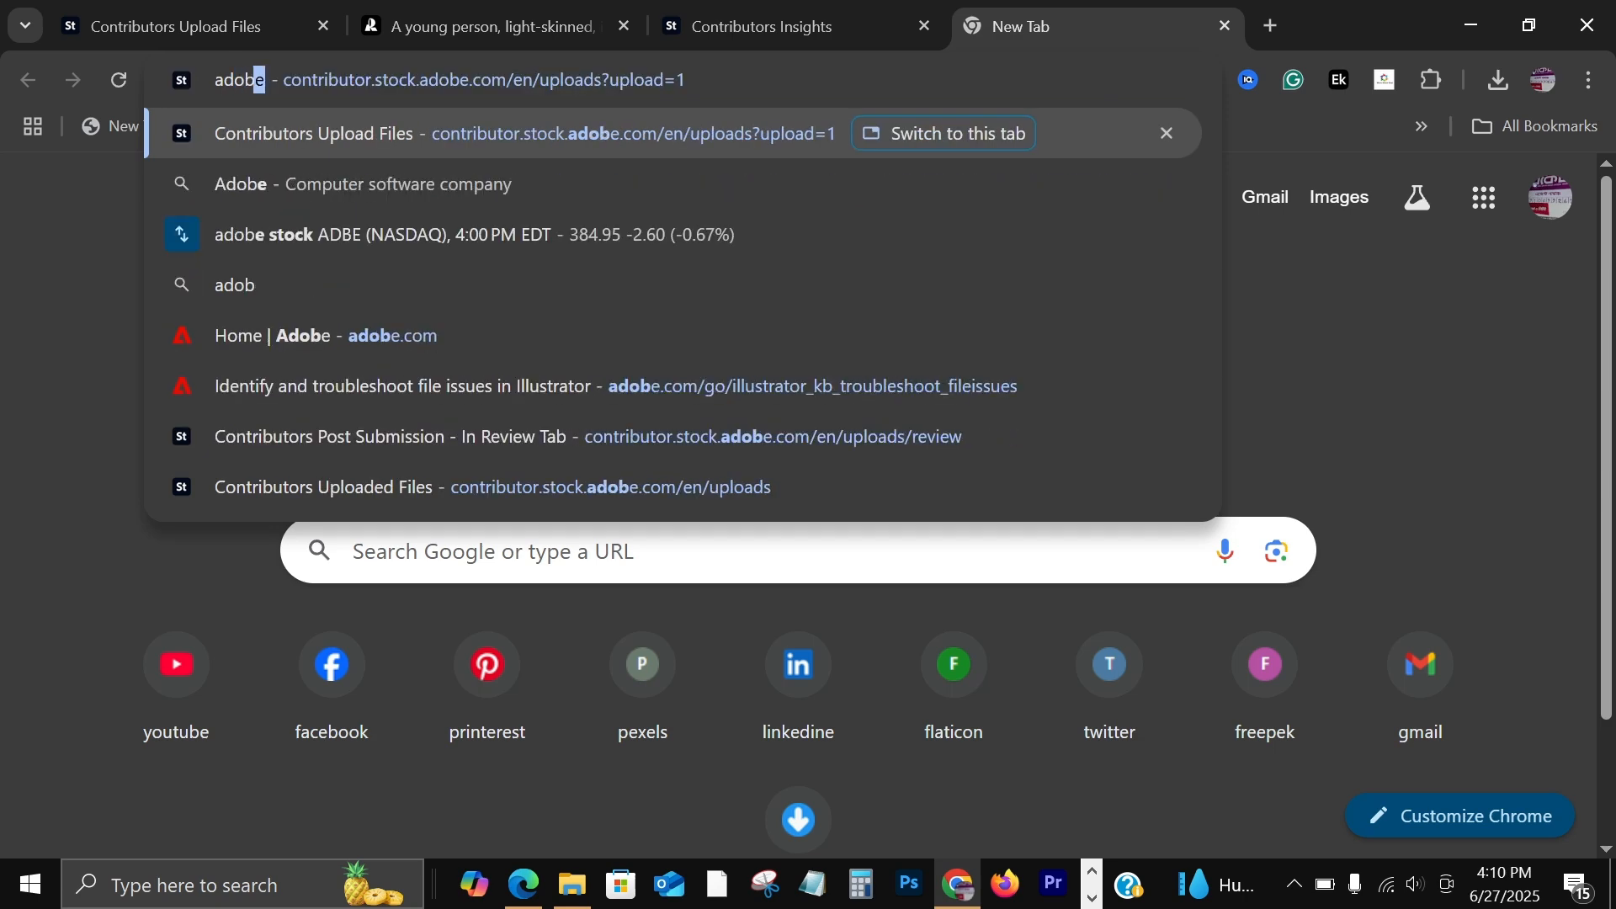
Show the recent top sellers for vectors in the Adobe Stock contributor insights.
{"action": "left_click", "coordinate": [218, 10]}
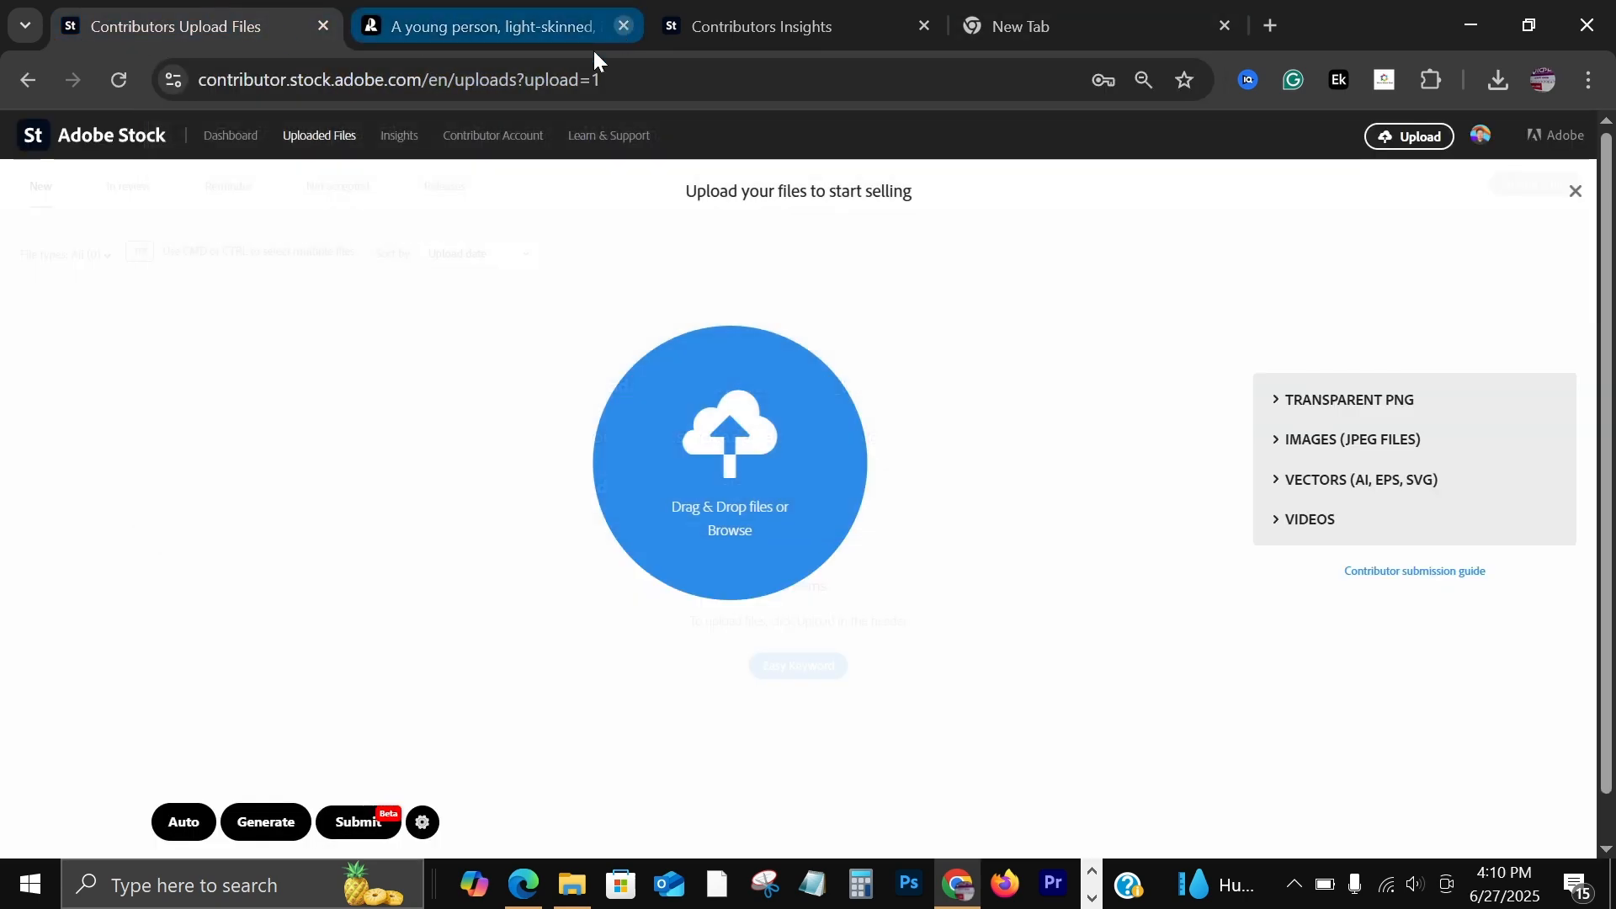
{"action": "left_click", "coordinate": [245, 142]}
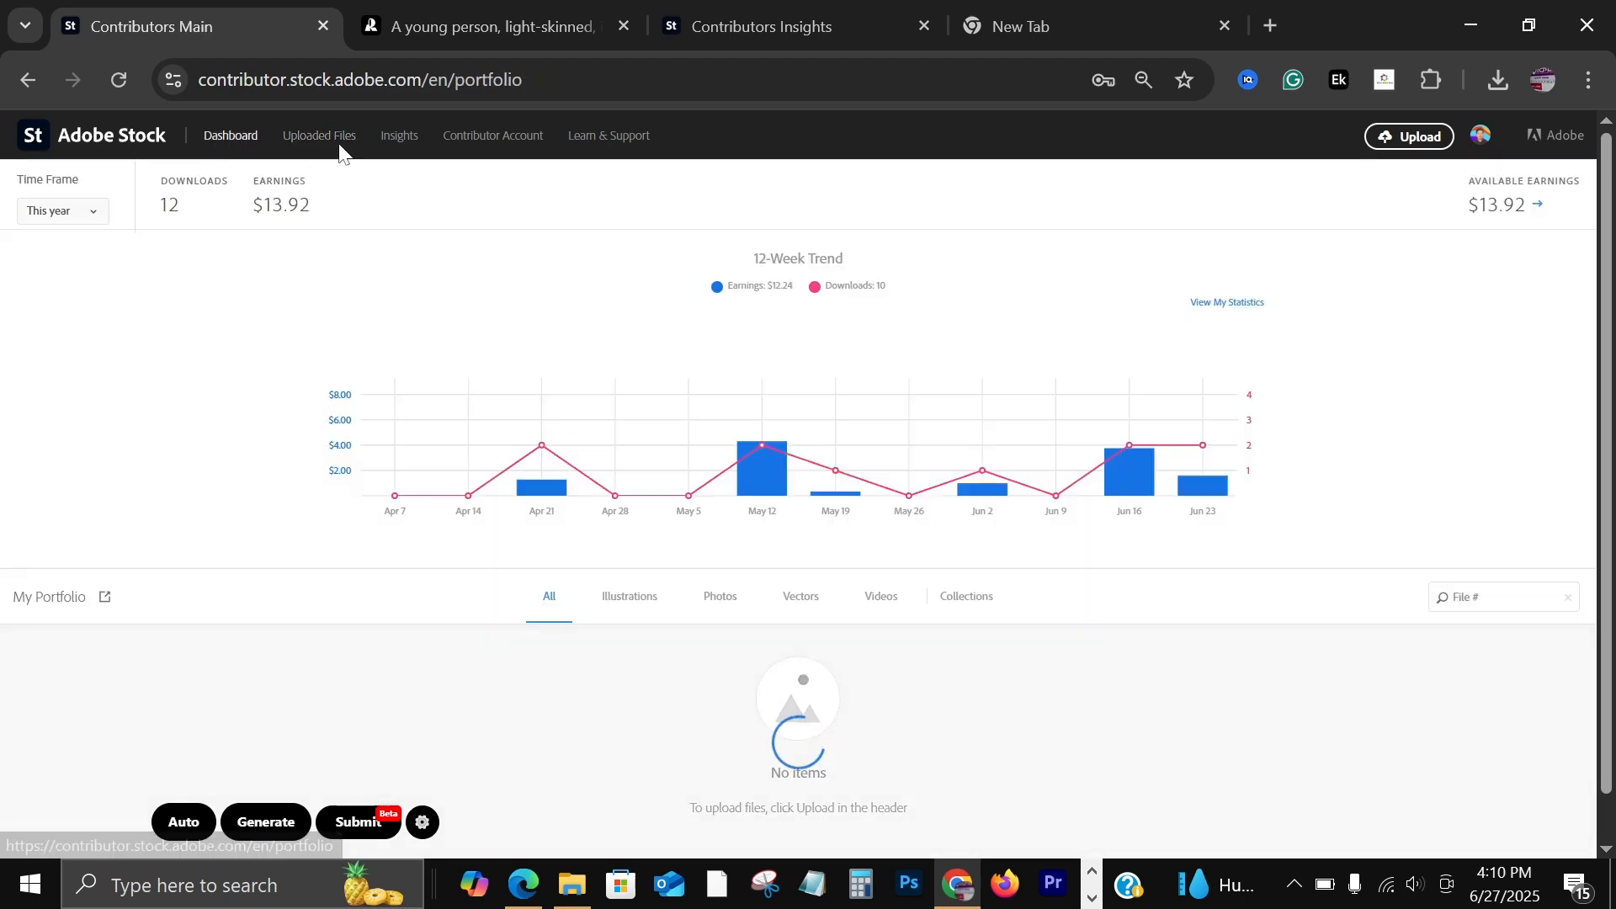
{"action": "left_click", "coordinate": [397, 140]}
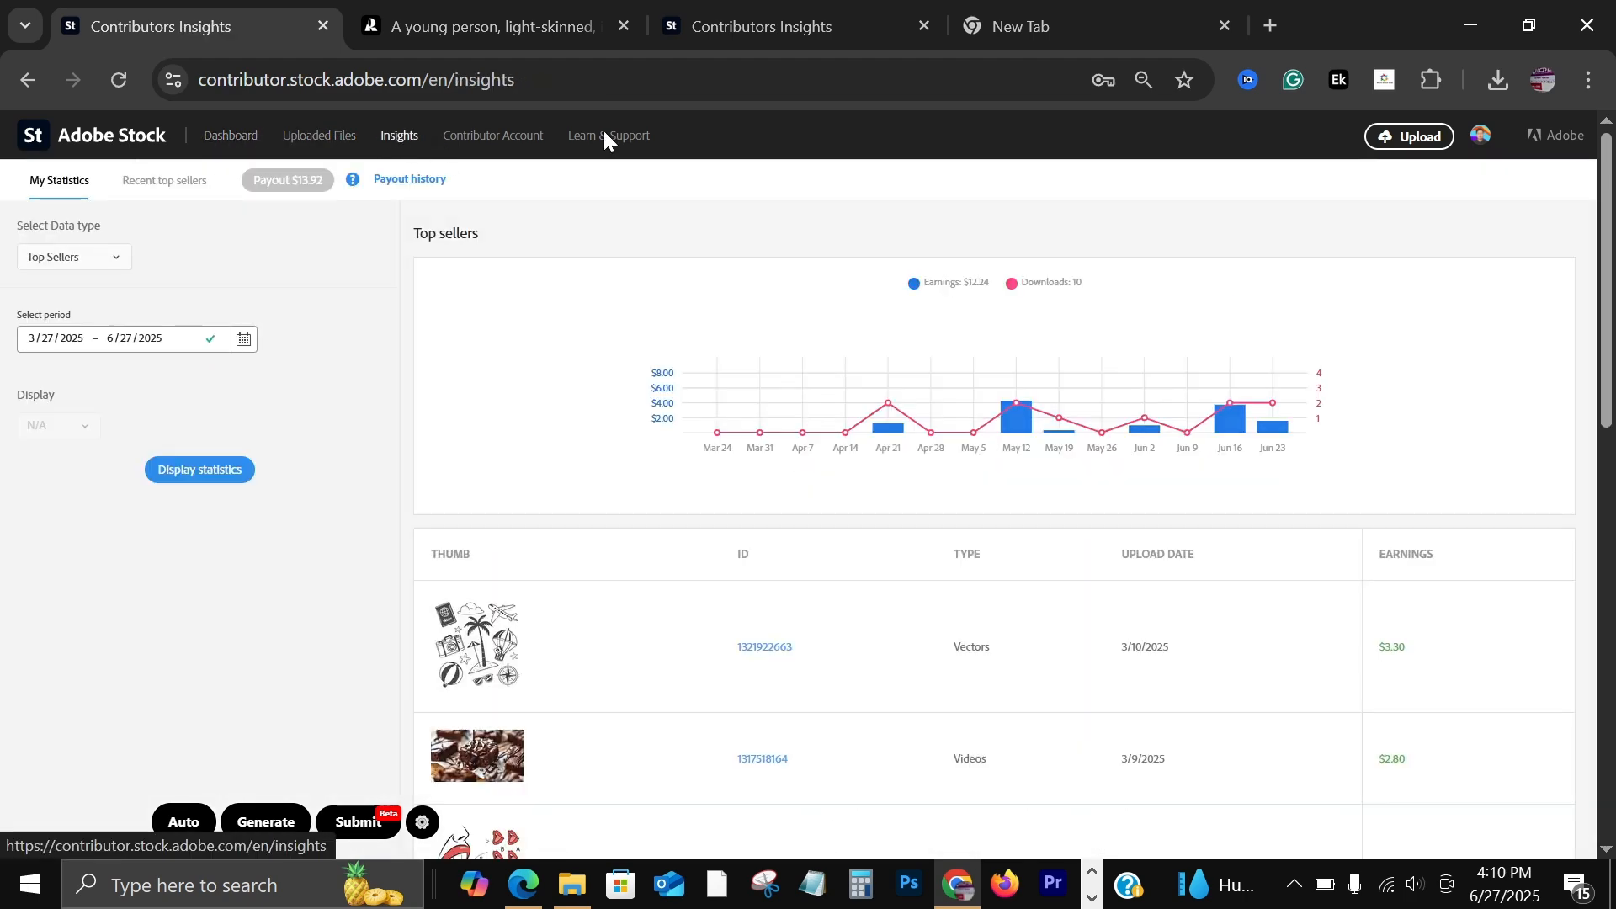
{"action": "left_click", "coordinate": [166, 182]}
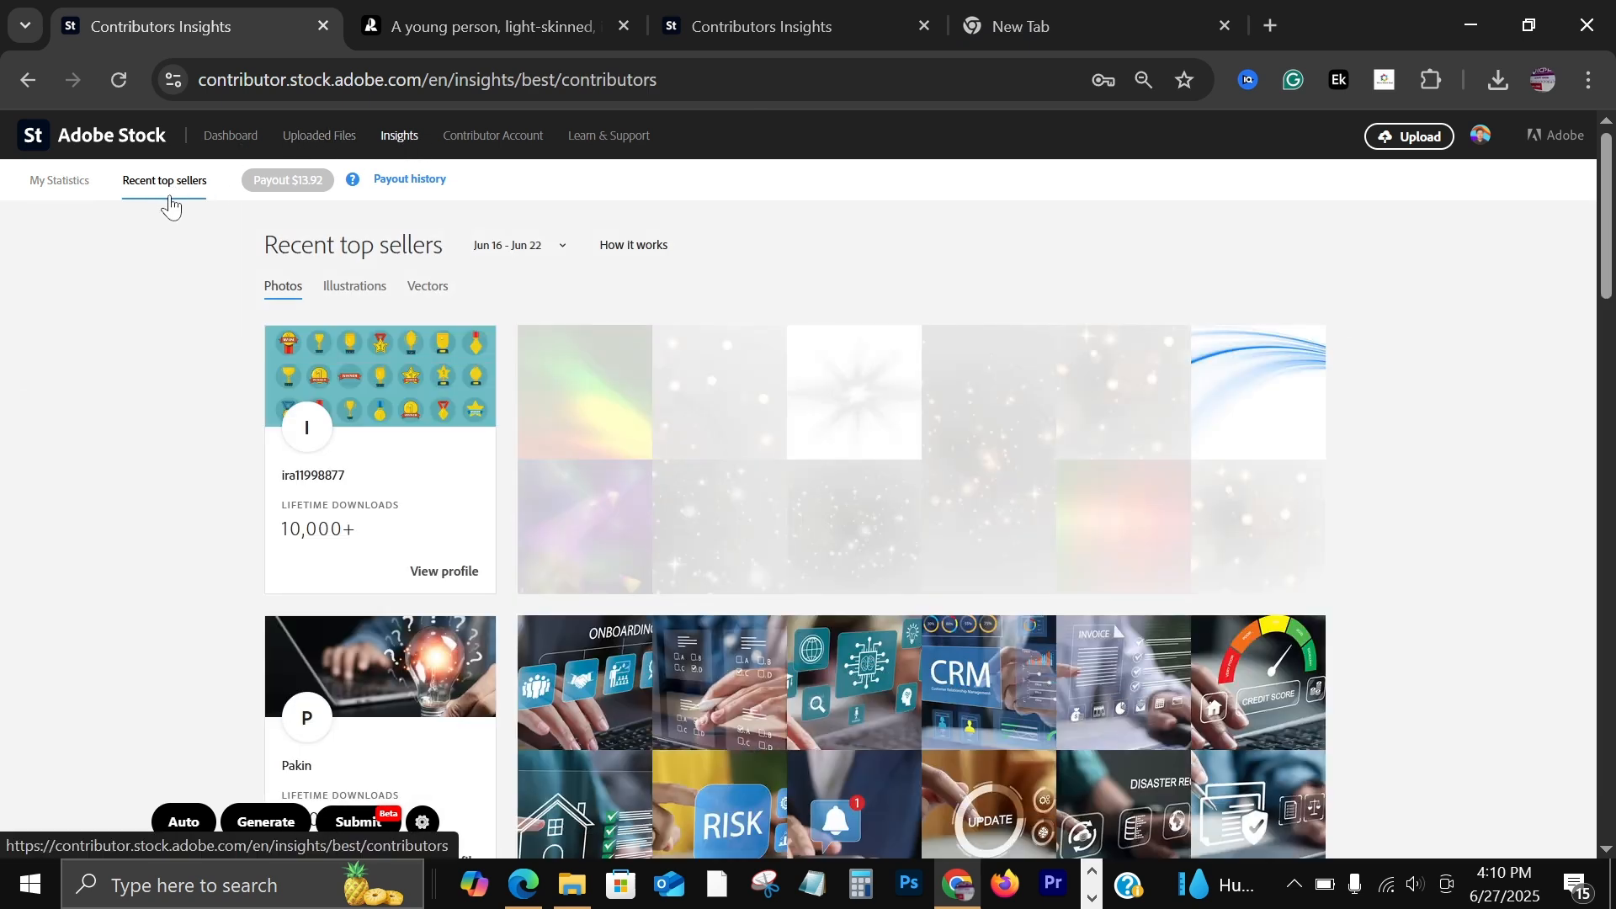
{"action": "left_click", "coordinate": [426, 287]}
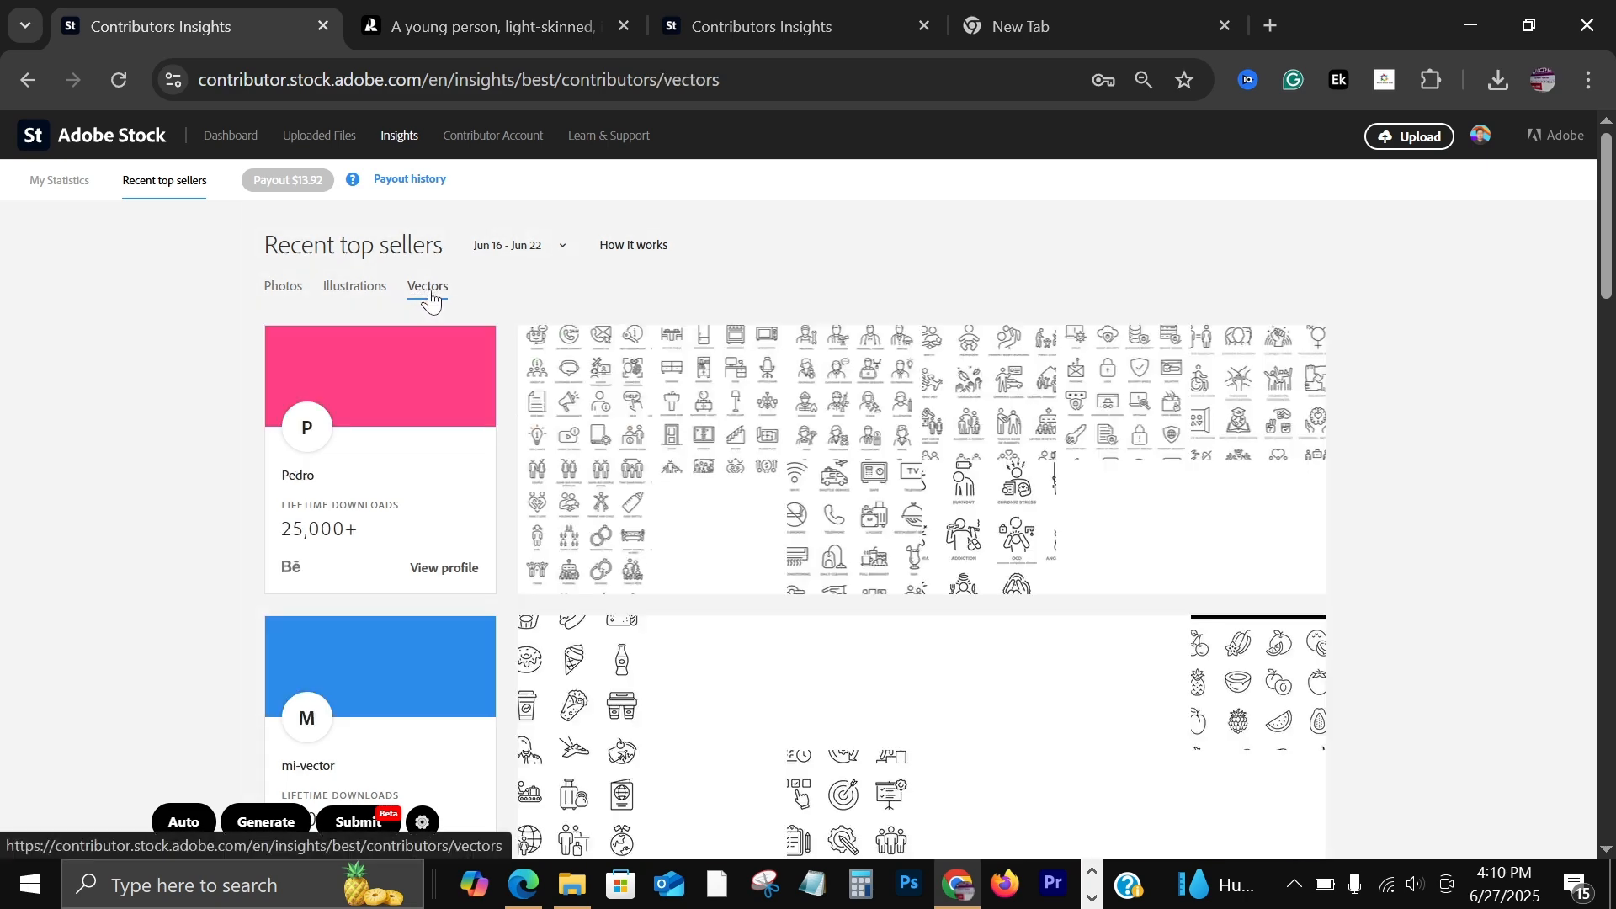
Browse the top-selling vector contributors and open the profile of the one with 250,000+ lifetime downloads.
{"action": "scroll", "coordinate": [224, 513], "scroll_direction": "down", "scroll_amount": 2}
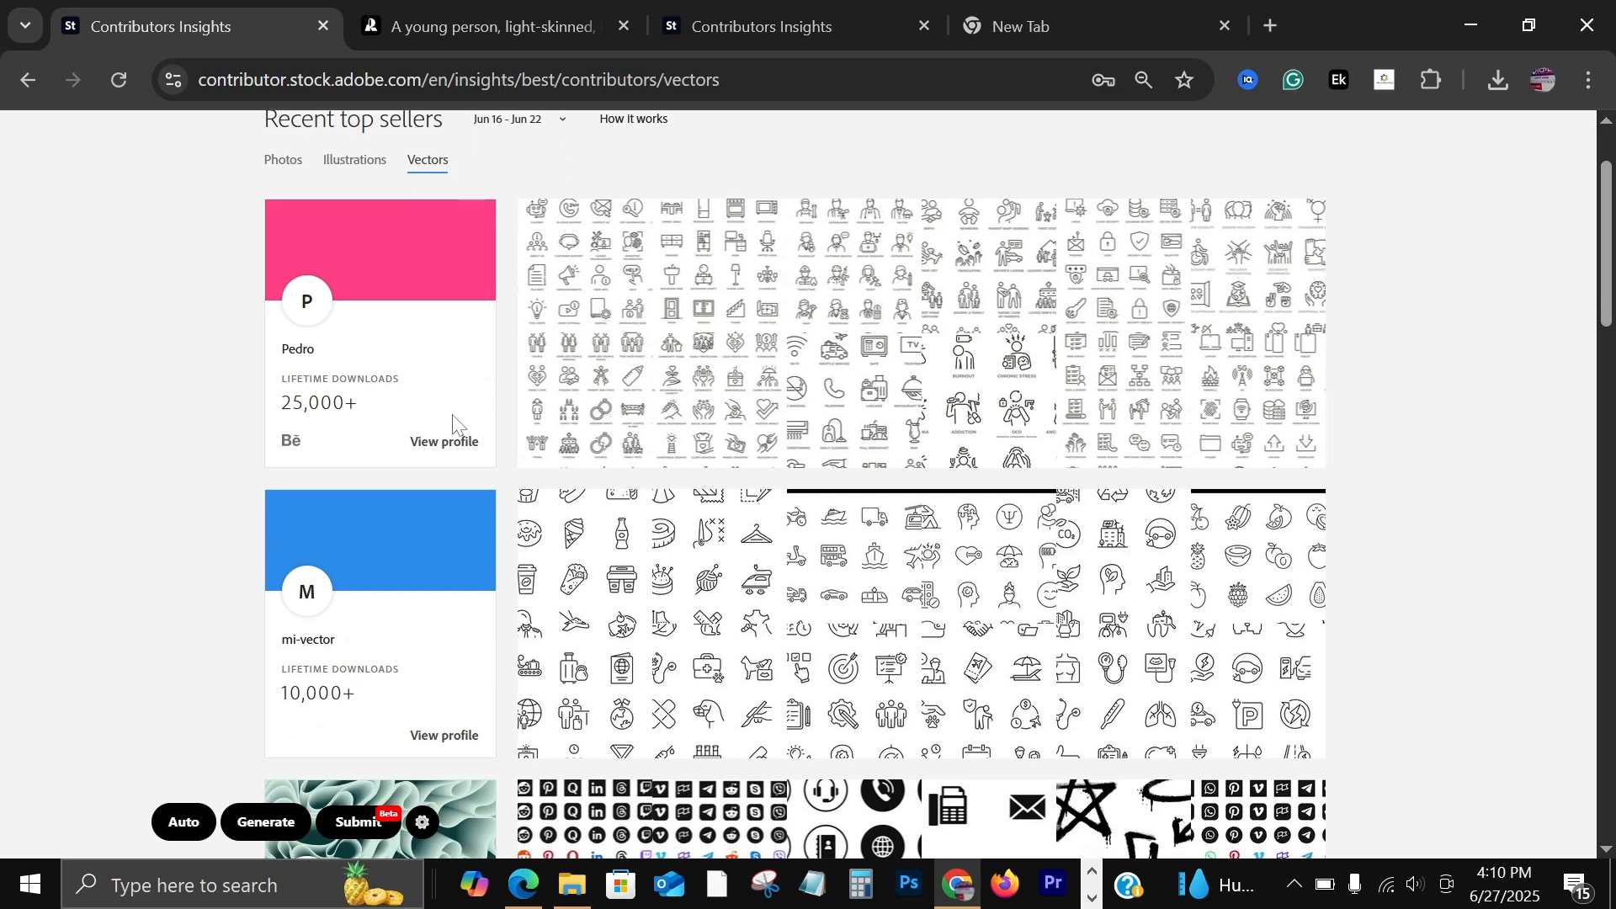
{"action": "scroll", "coordinate": [354, 455], "scroll_direction": "up", "scroll_amount": 3}
{"action": "scroll", "coordinate": [343, 459], "scroll_direction": "down", "scroll_amount": 2}
{"action": "scroll", "coordinate": [430, 471], "scroll_direction": "down", "scroll_amount": 2}
{"action": "scroll", "coordinate": [435, 503], "scroll_direction": "down", "scroll_amount": 4}
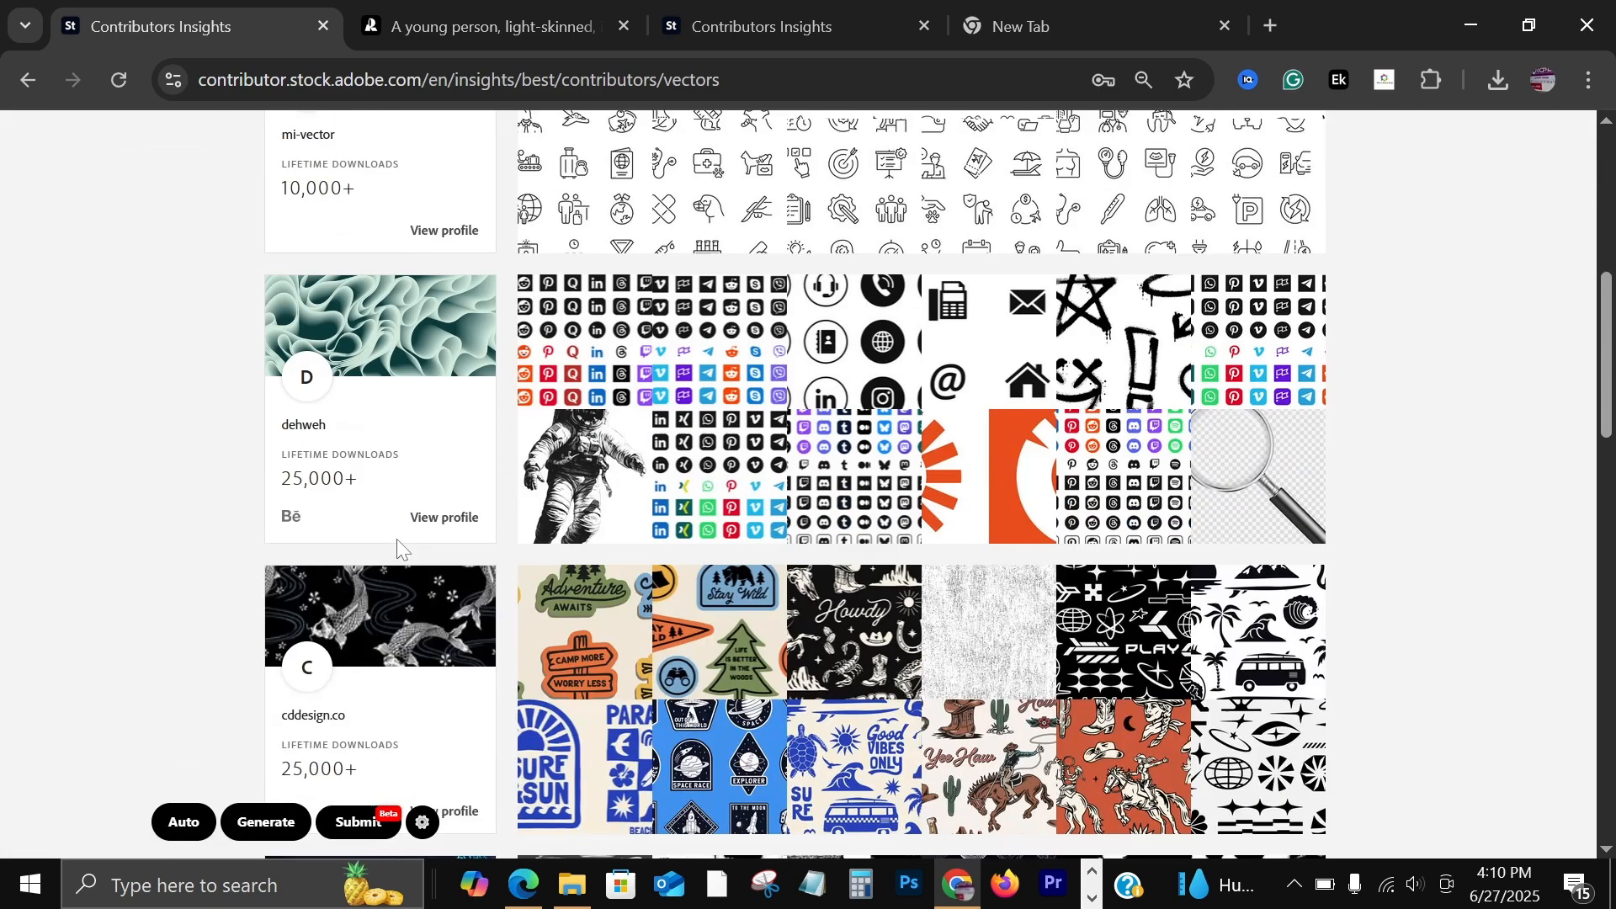
{"action": "scroll", "coordinate": [410, 499], "scroll_direction": "up", "scroll_amount": 2}
{"action": "scroll", "coordinate": [410, 499], "scroll_direction": "up", "scroll_amount": 3}
{"action": "scroll", "coordinate": [410, 500], "scroll_direction": "down", "scroll_amount": 8}
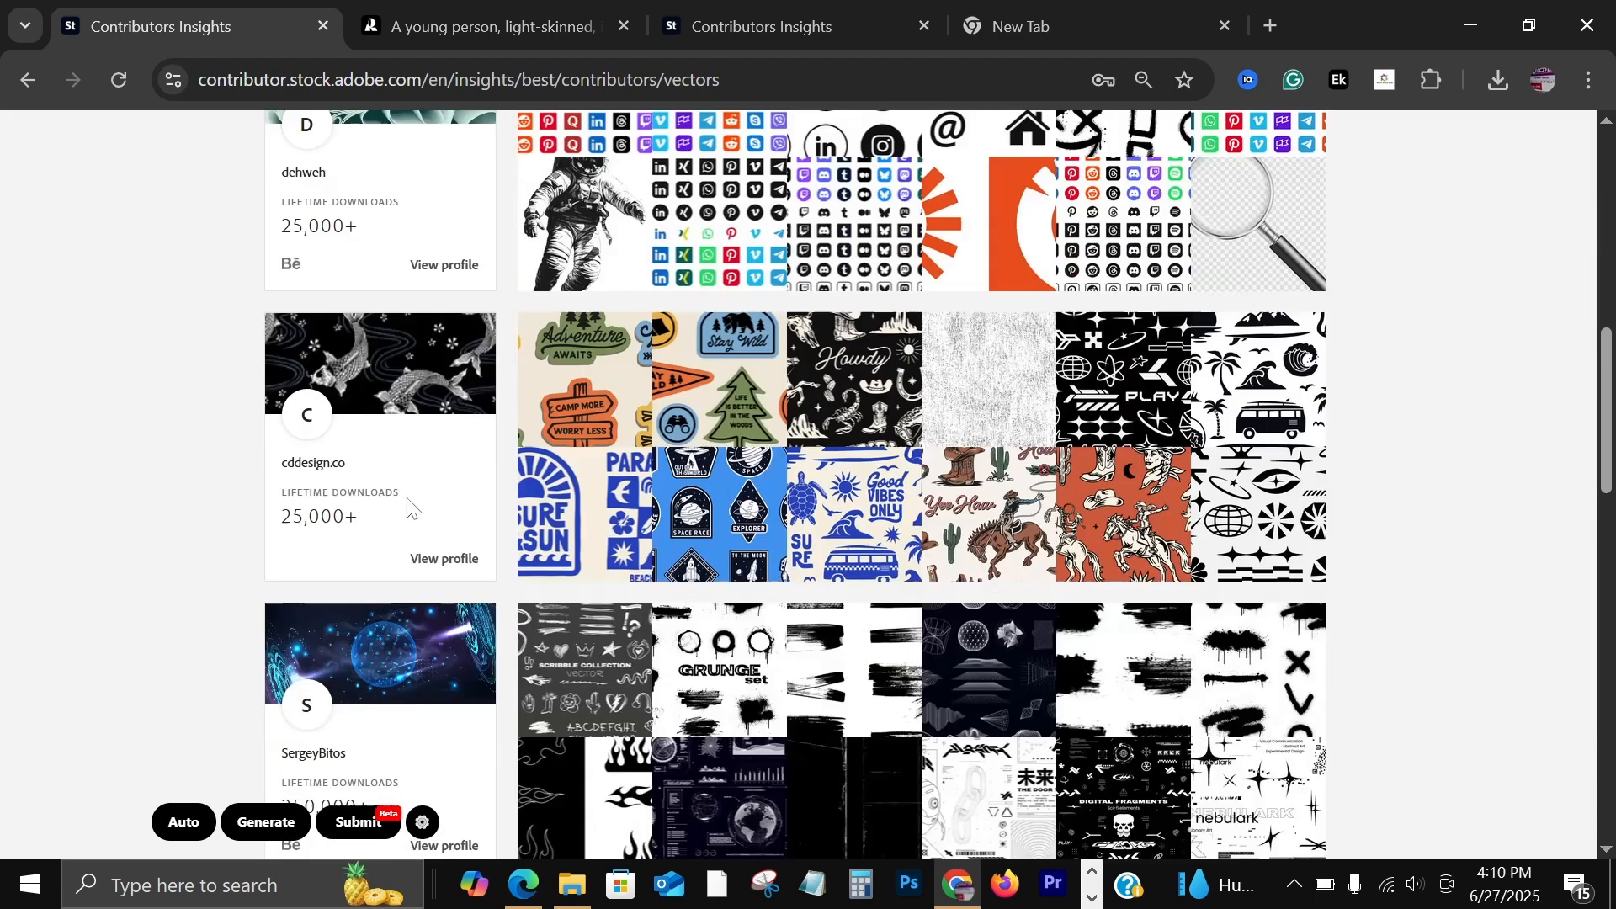
{"action": "scroll", "coordinate": [409, 503], "scroll_direction": "down", "scroll_amount": 2}
{"action": "scroll", "coordinate": [408, 500], "scroll_direction": "down", "scroll_amount": 2}
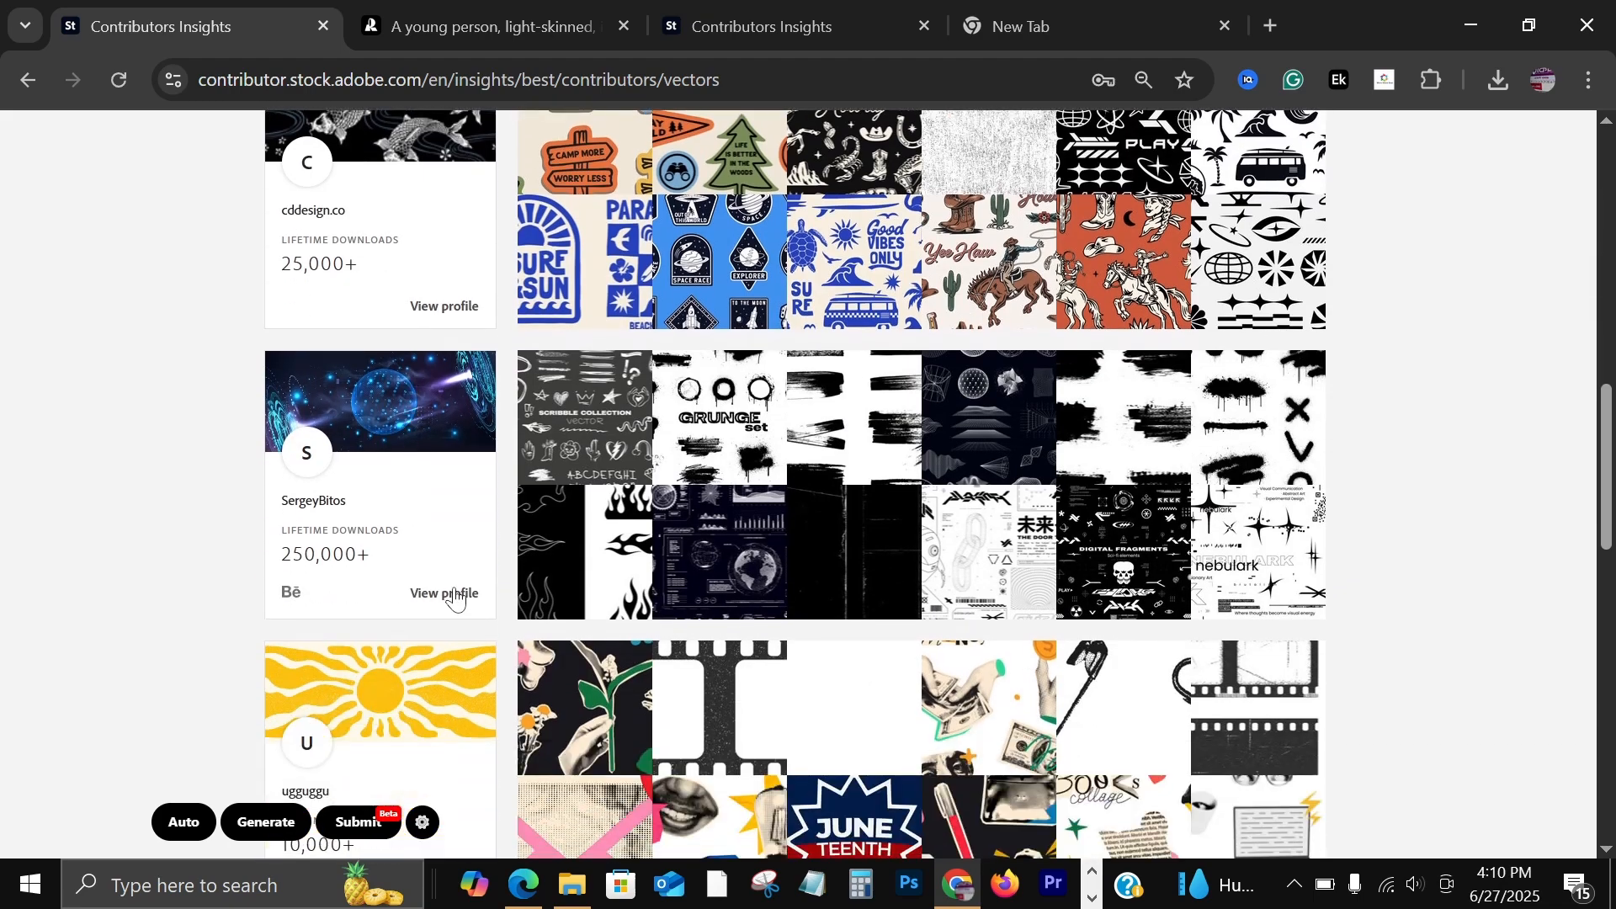
{"action": "left_click", "coordinate": [456, 597]}
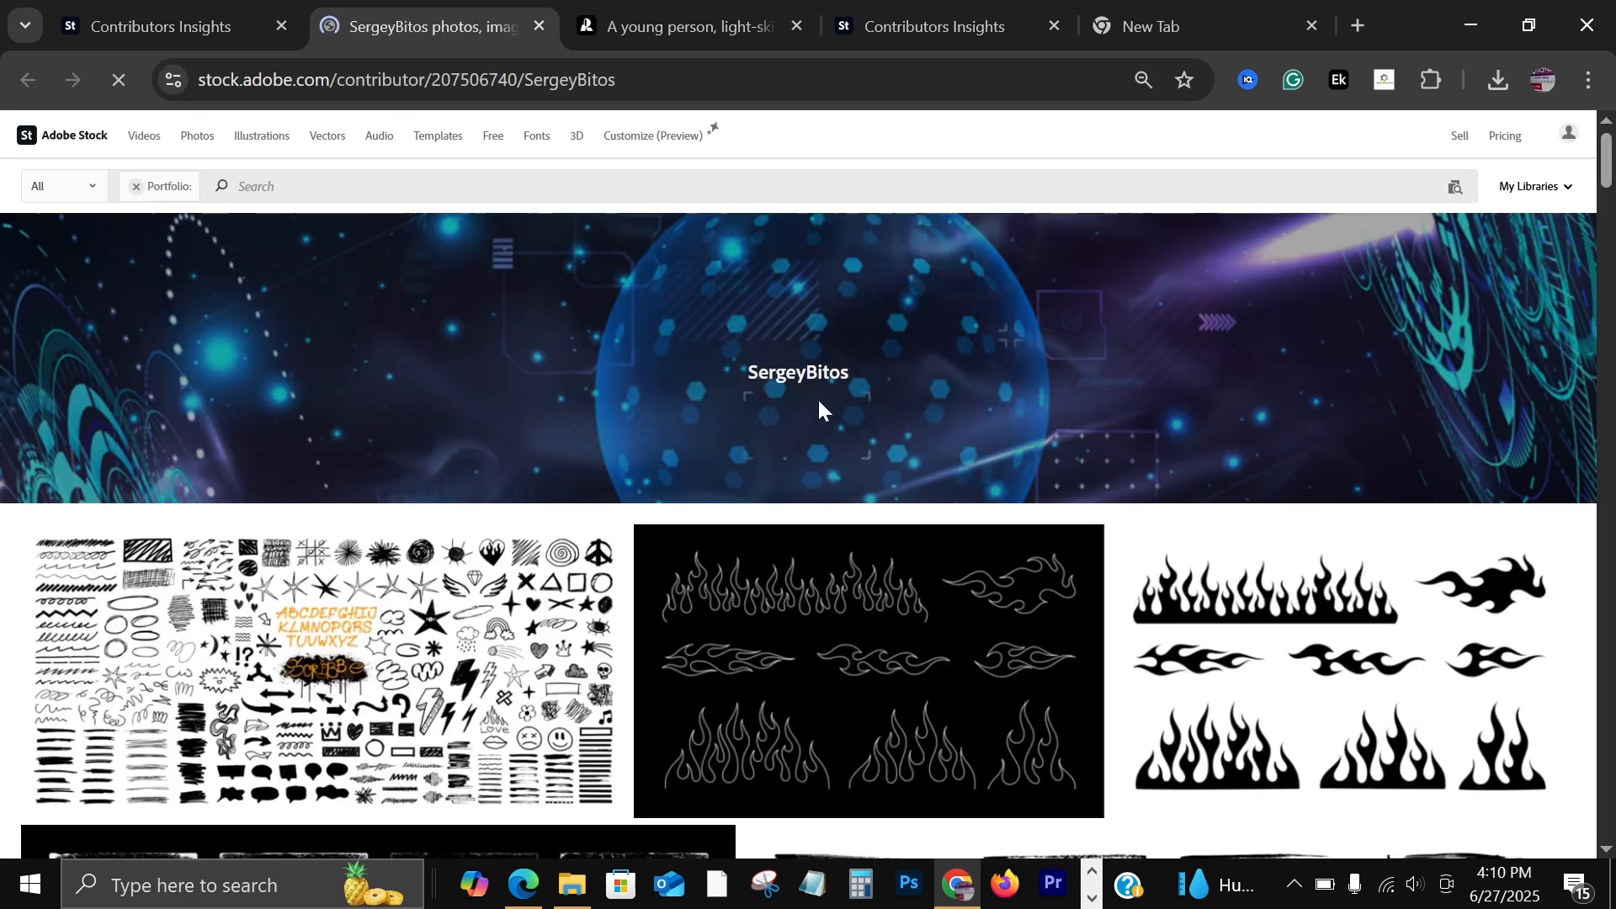
Examine the contributor's portfolio for a simple black-and-white vector to use as a prompt reference.
{"action": "scroll", "coordinate": [685, 397], "scroll_direction": "down", "scroll_amount": 6}
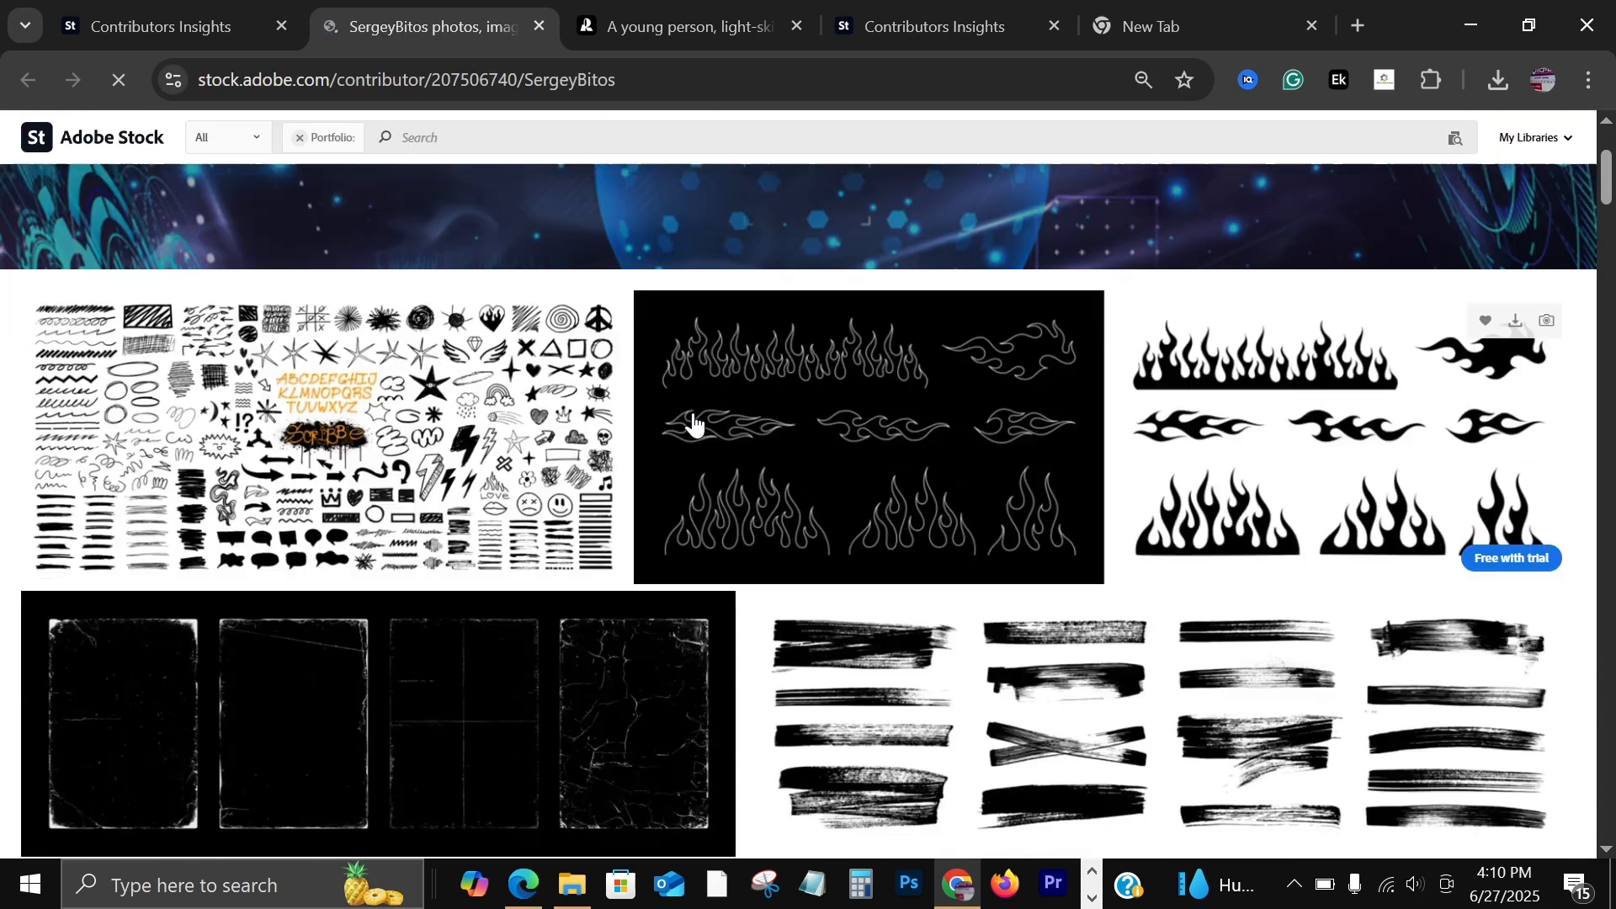
{"action": "scroll", "coordinate": [697, 427], "scroll_direction": "down", "scroll_amount": 8}
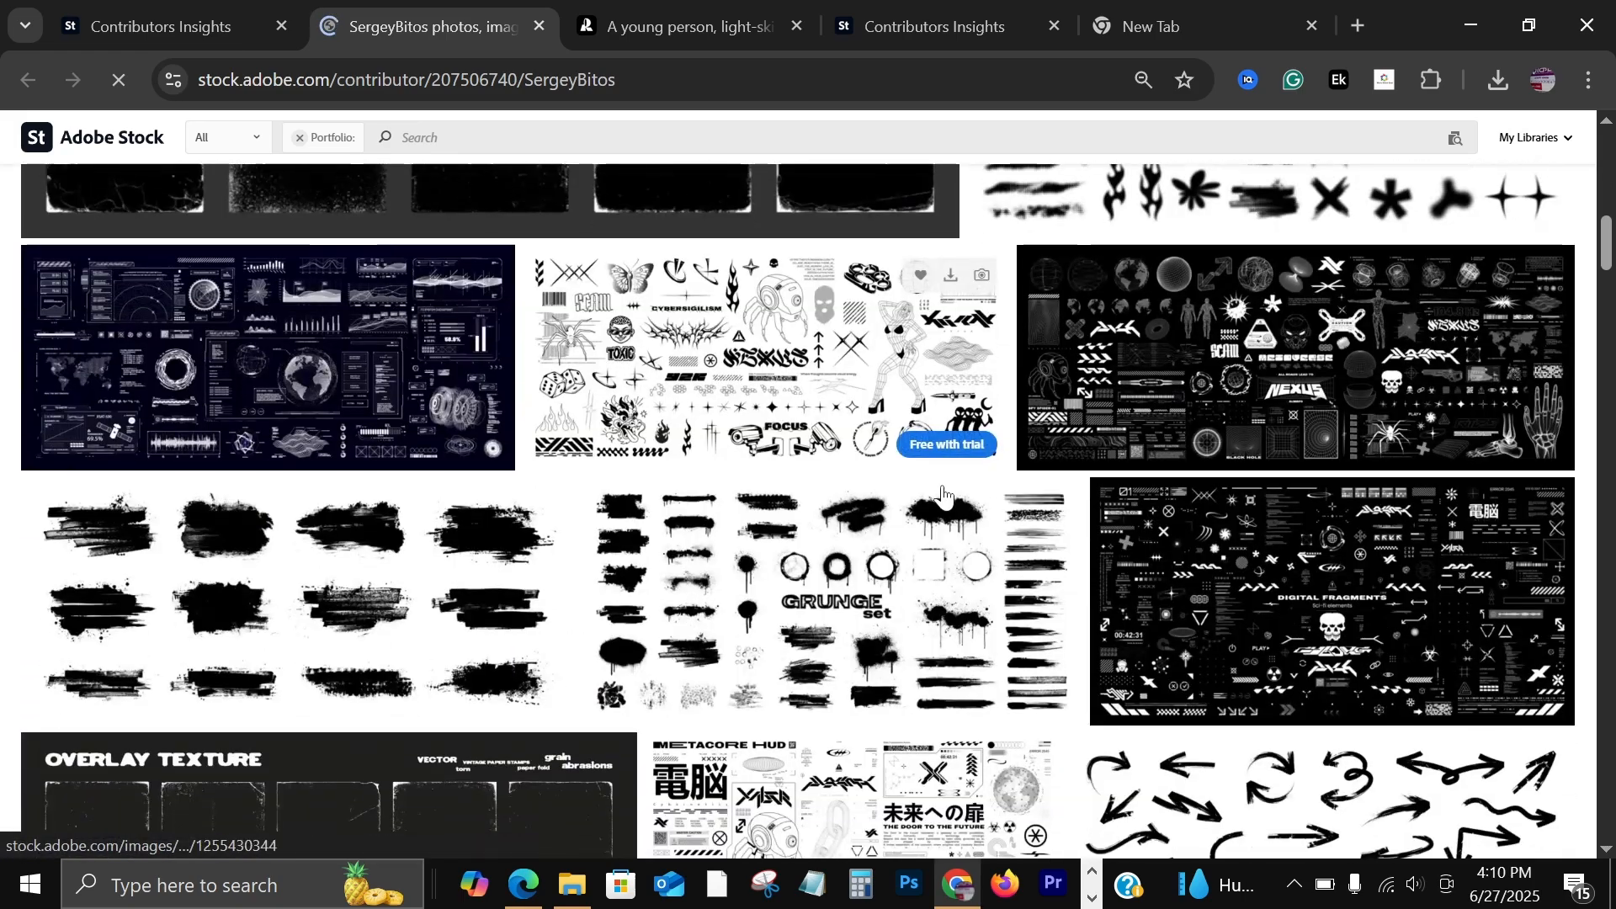
{"action": "scroll", "coordinate": [919, 472], "scroll_direction": "down", "scroll_amount": 4}
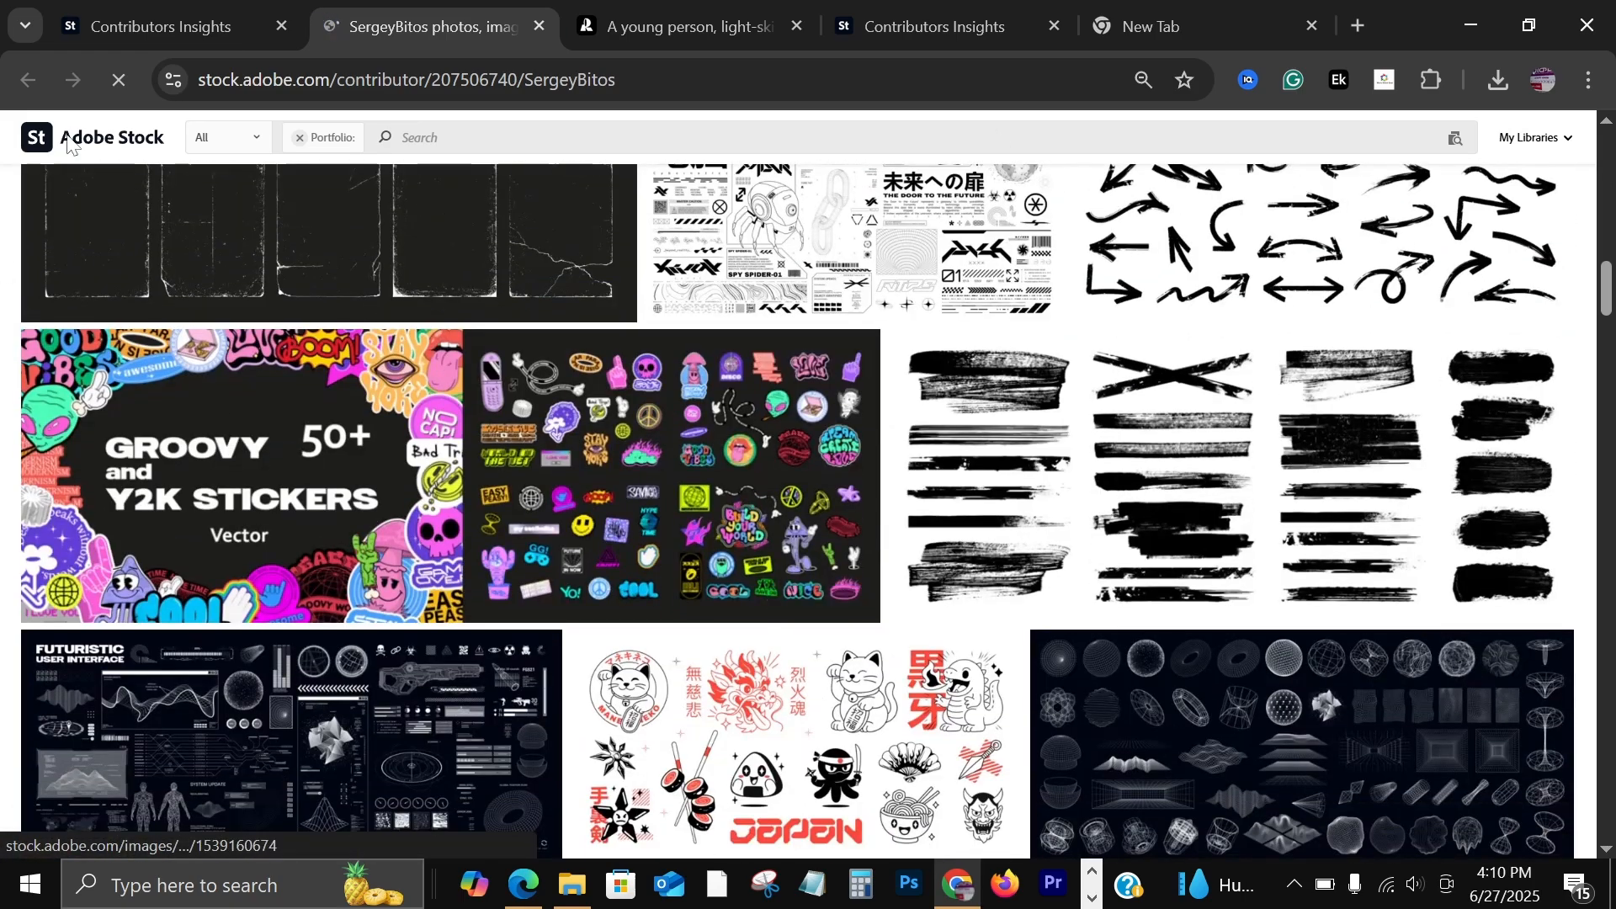
{"action": "scroll", "coordinate": [994, 405], "scroll_direction": "down", "scroll_amount": 2}
{"action": "scroll", "coordinate": [599, 486], "scroll_direction": "down", "scroll_amount": 3}
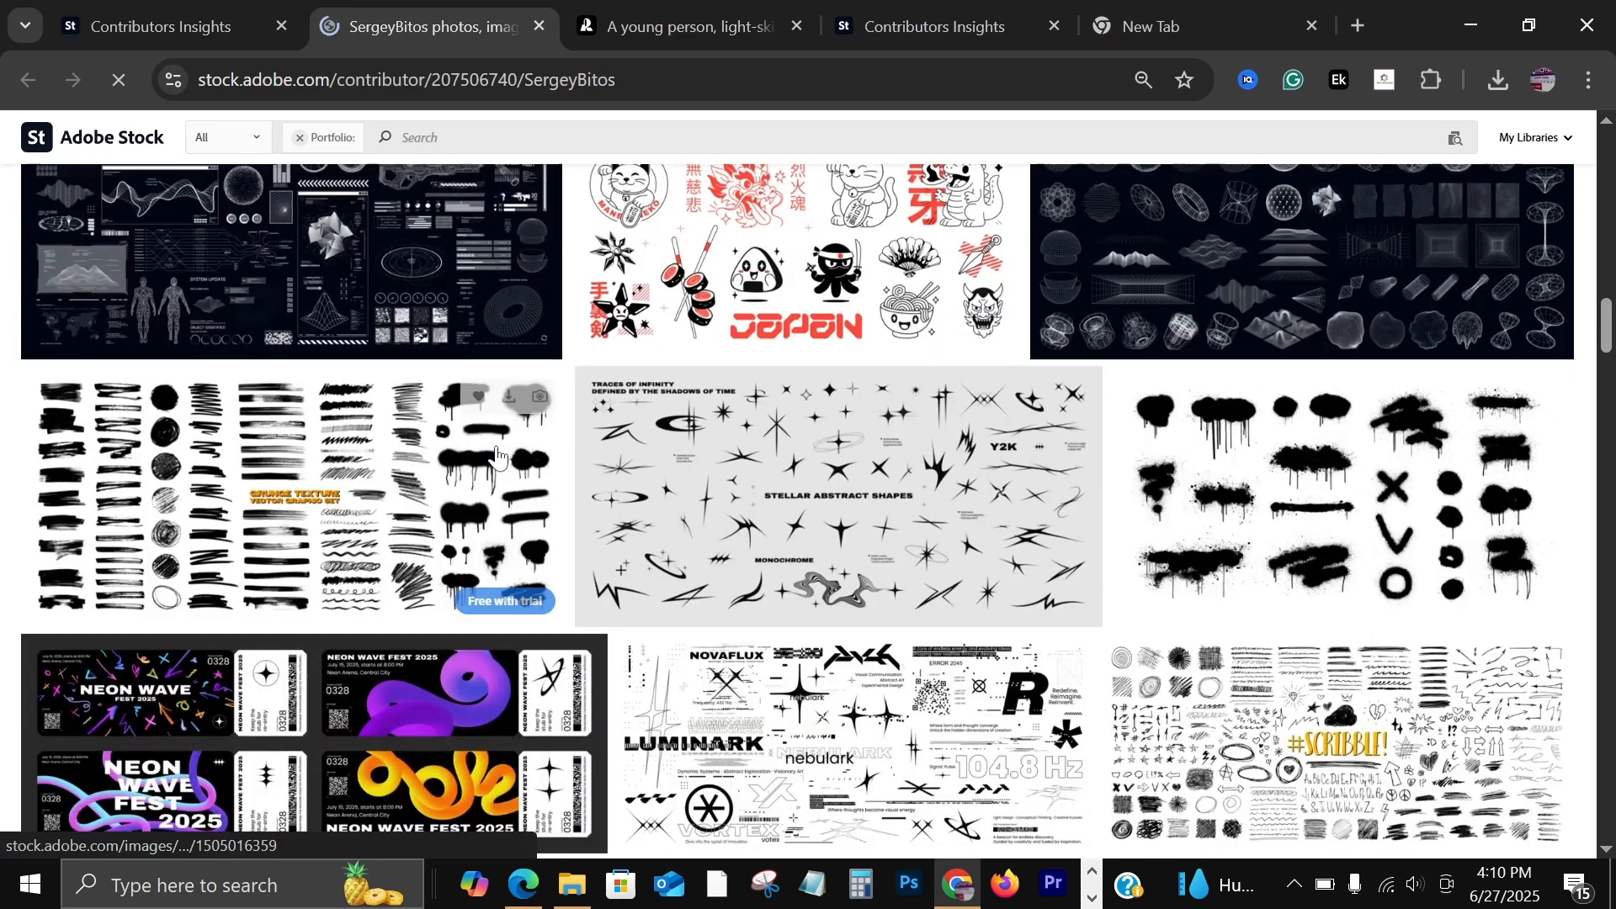
{"action": "scroll", "coordinate": [599, 485], "scroll_direction": "down", "scroll_amount": 3}
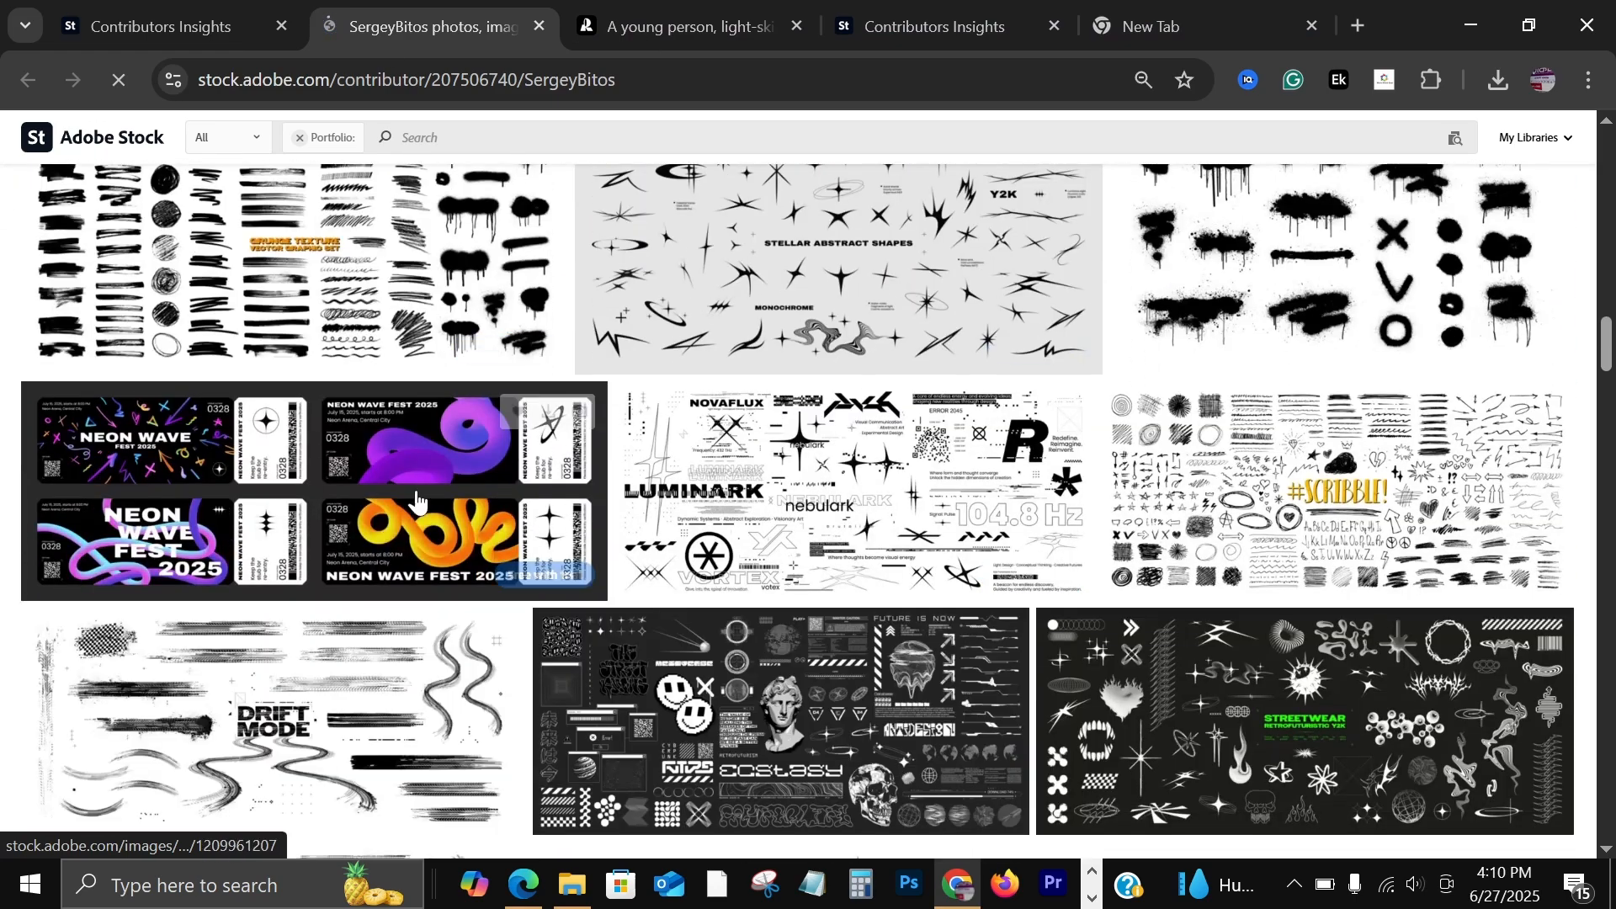
{"action": "scroll", "coordinate": [755, 477], "scroll_direction": "down", "scroll_amount": 2}
{"action": "scroll", "coordinate": [932, 357], "scroll_direction": "down", "scroll_amount": 8}
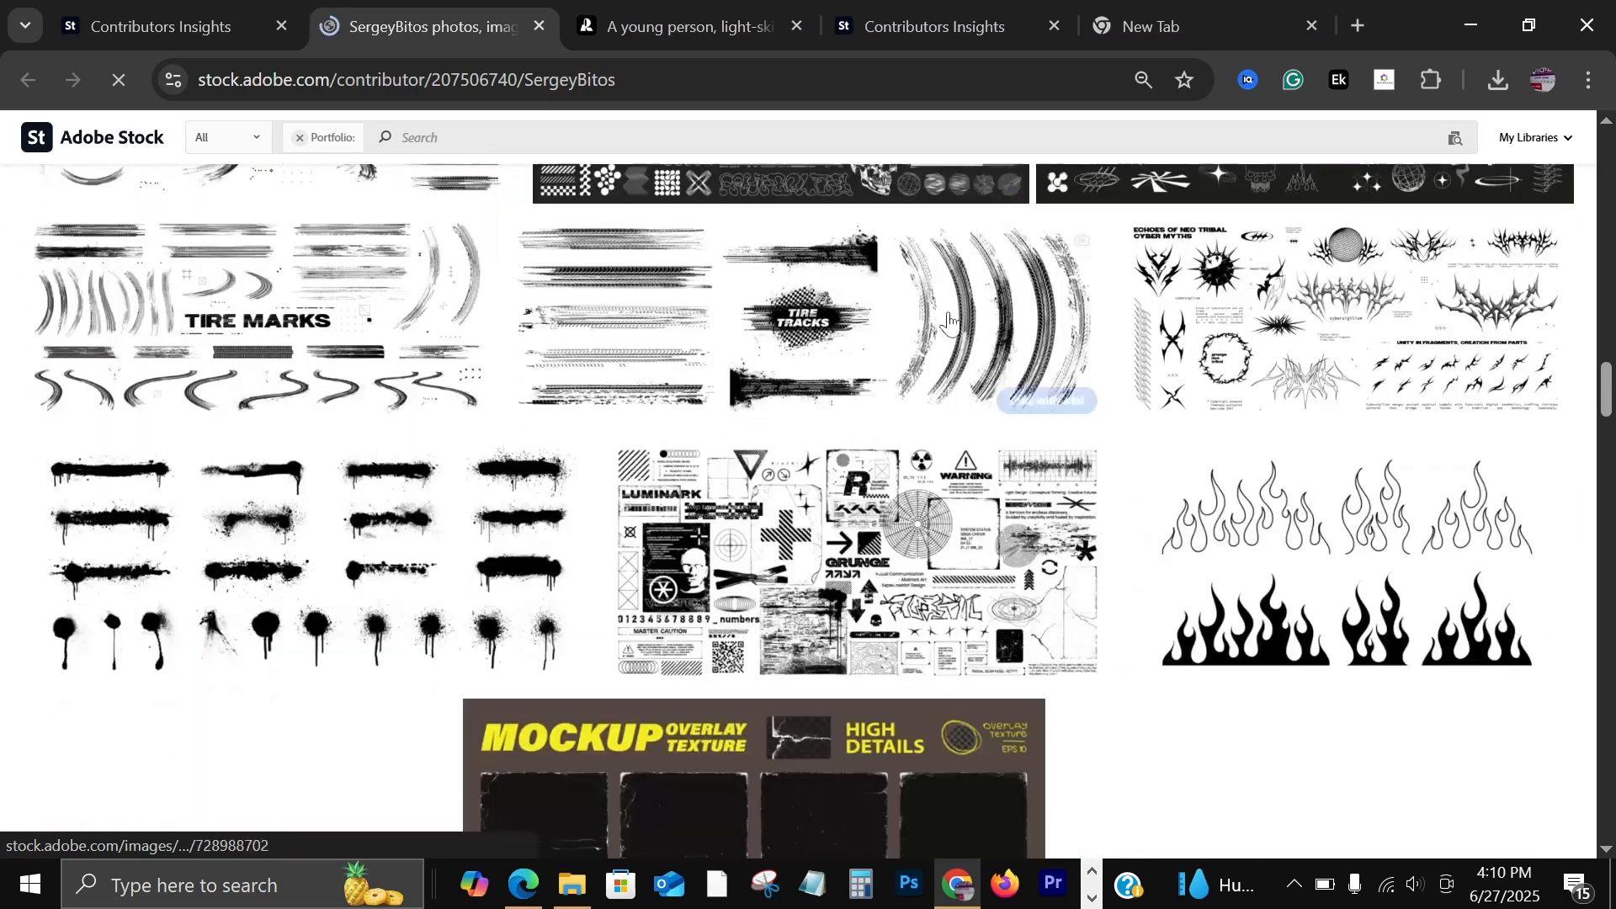
{"action": "scroll", "coordinate": [930, 358], "scroll_direction": "down", "scroll_amount": 2}
{"action": "scroll", "coordinate": [1191, 290], "scroll_direction": "up", "scroll_amount": 1}
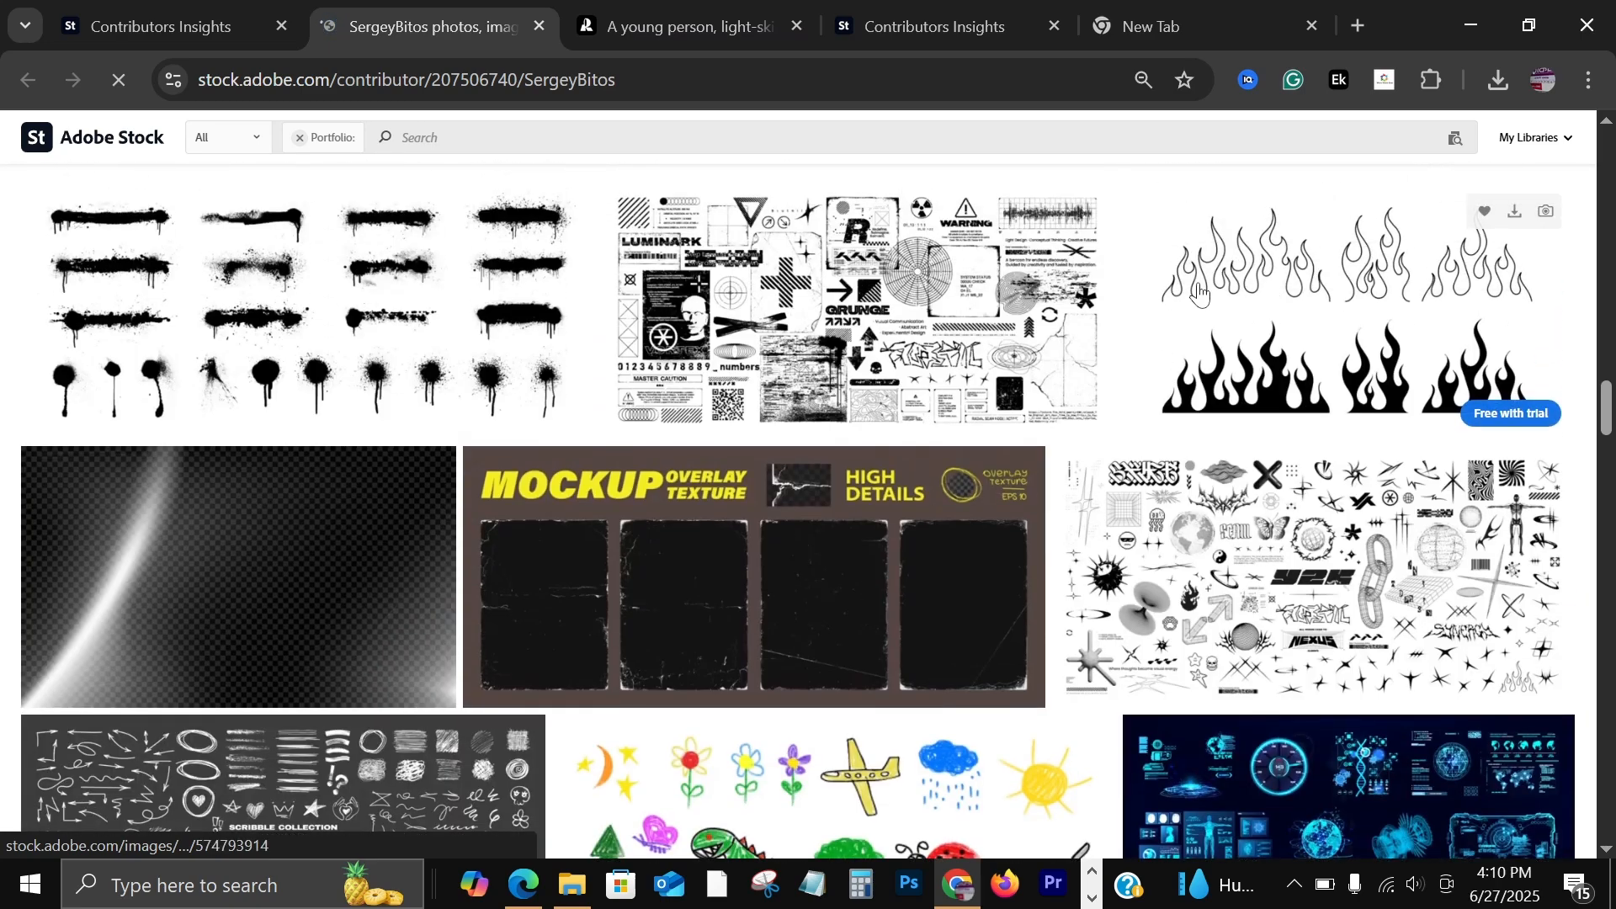
Feed the outlined and solid flames image into the Image to Prompt extension in Edge and copy the generated prompt.
{"action": "left_click_drag", "start_coordinate": [1296, 334], "coordinate": [1297, 299]}
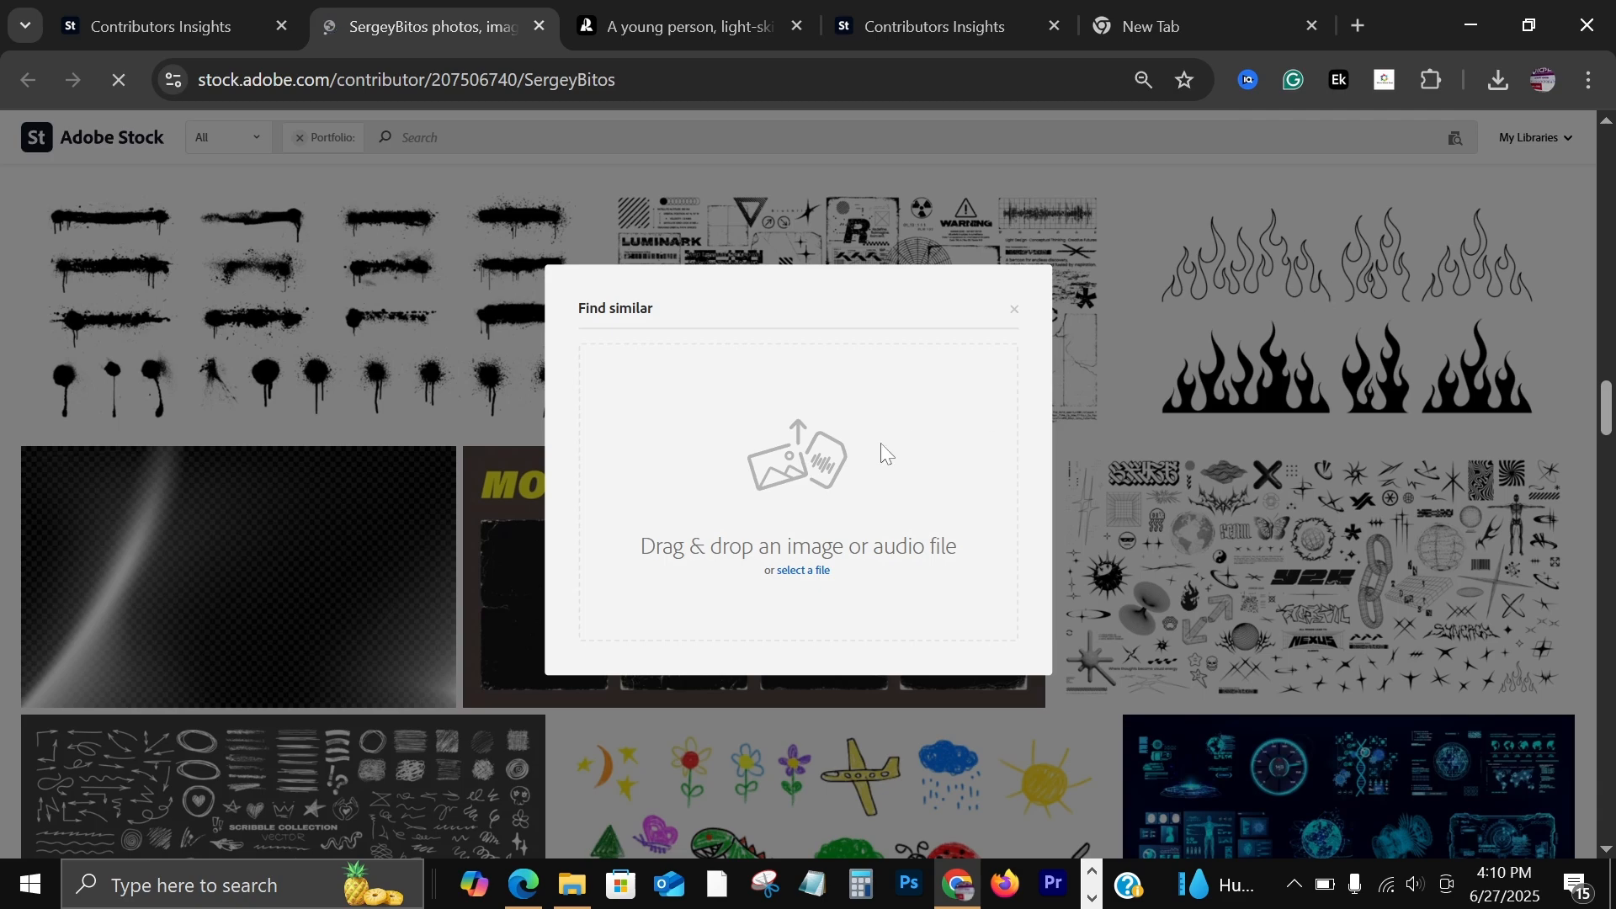
{"action": "left_click", "coordinate": [1013, 323]}
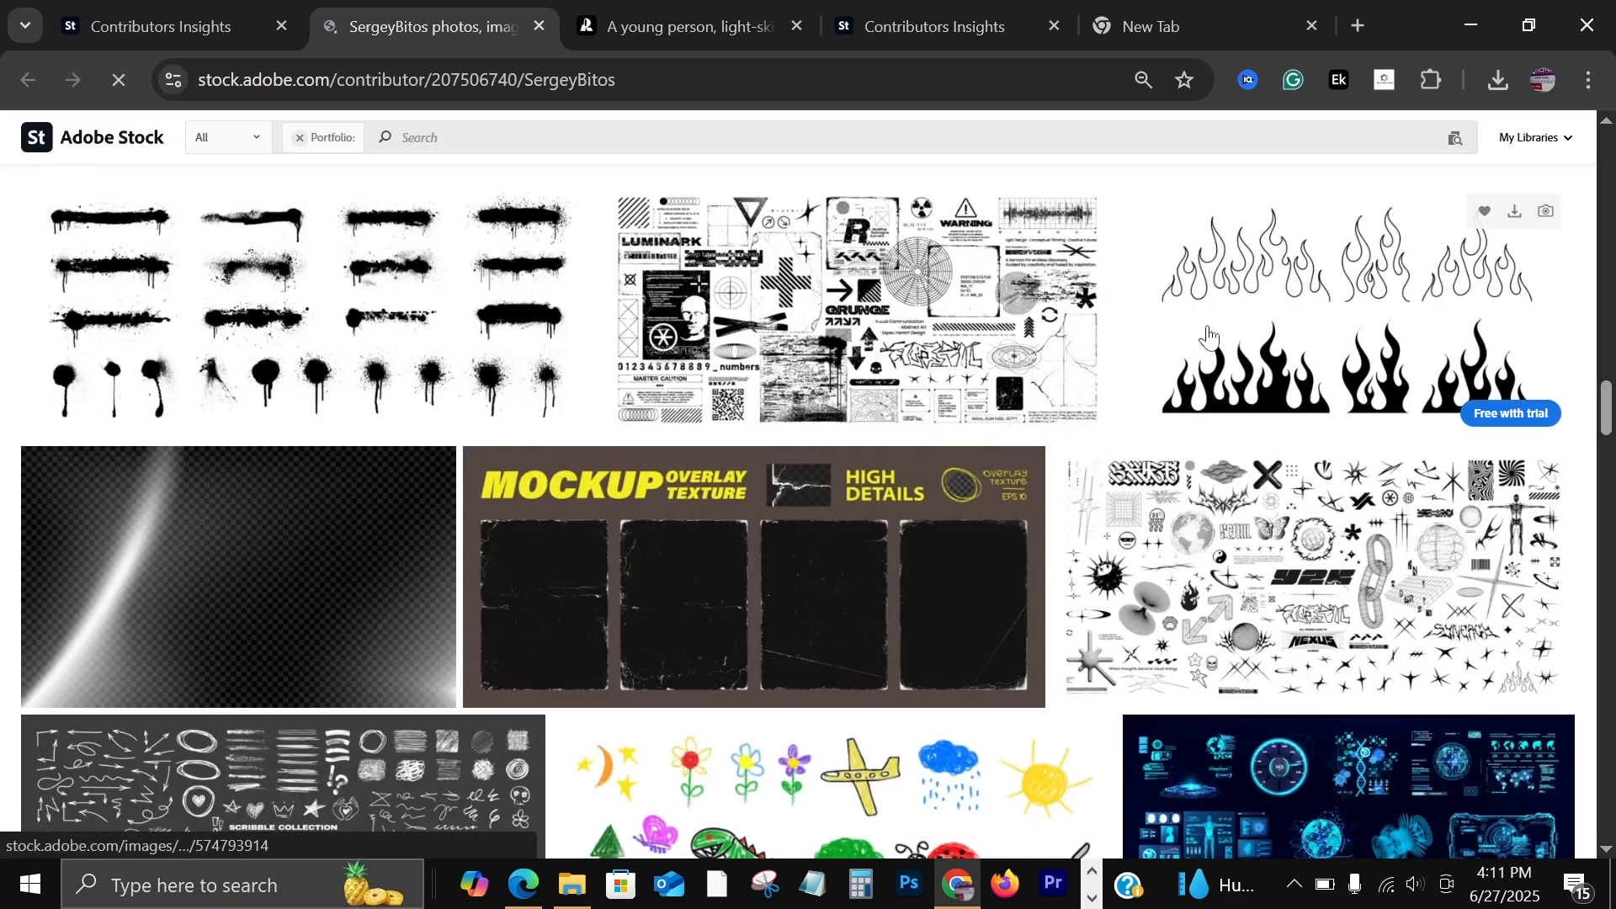
{"action": "left_click_drag", "start_coordinate": [1204, 330], "coordinate": [1276, 601]}
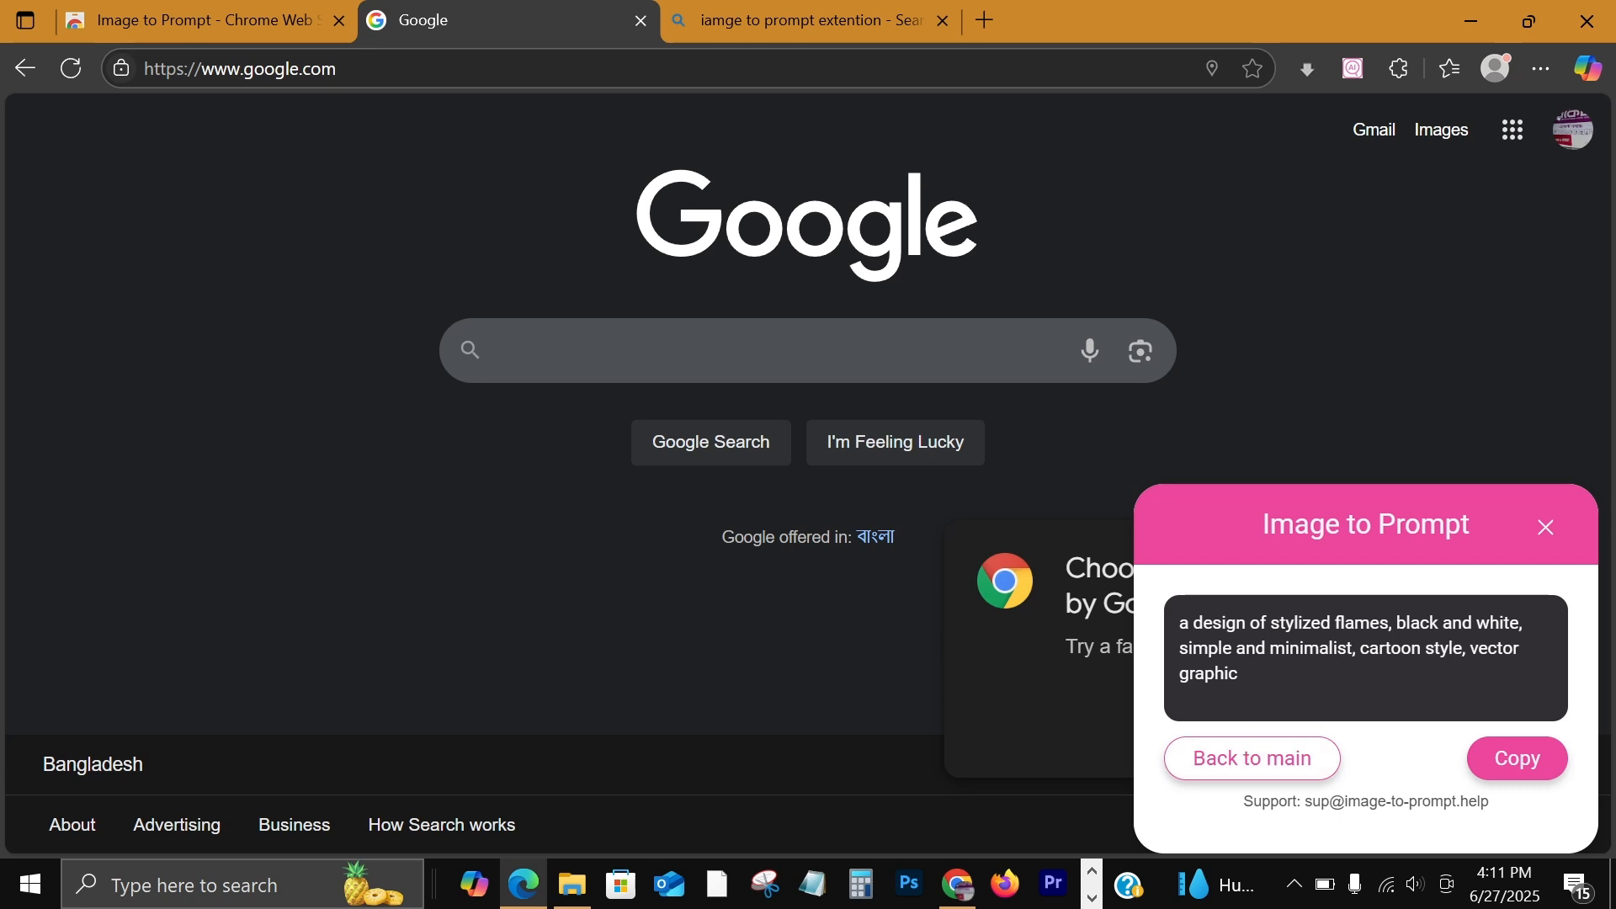
{"action": "left_click", "coordinate": [1508, 757]}
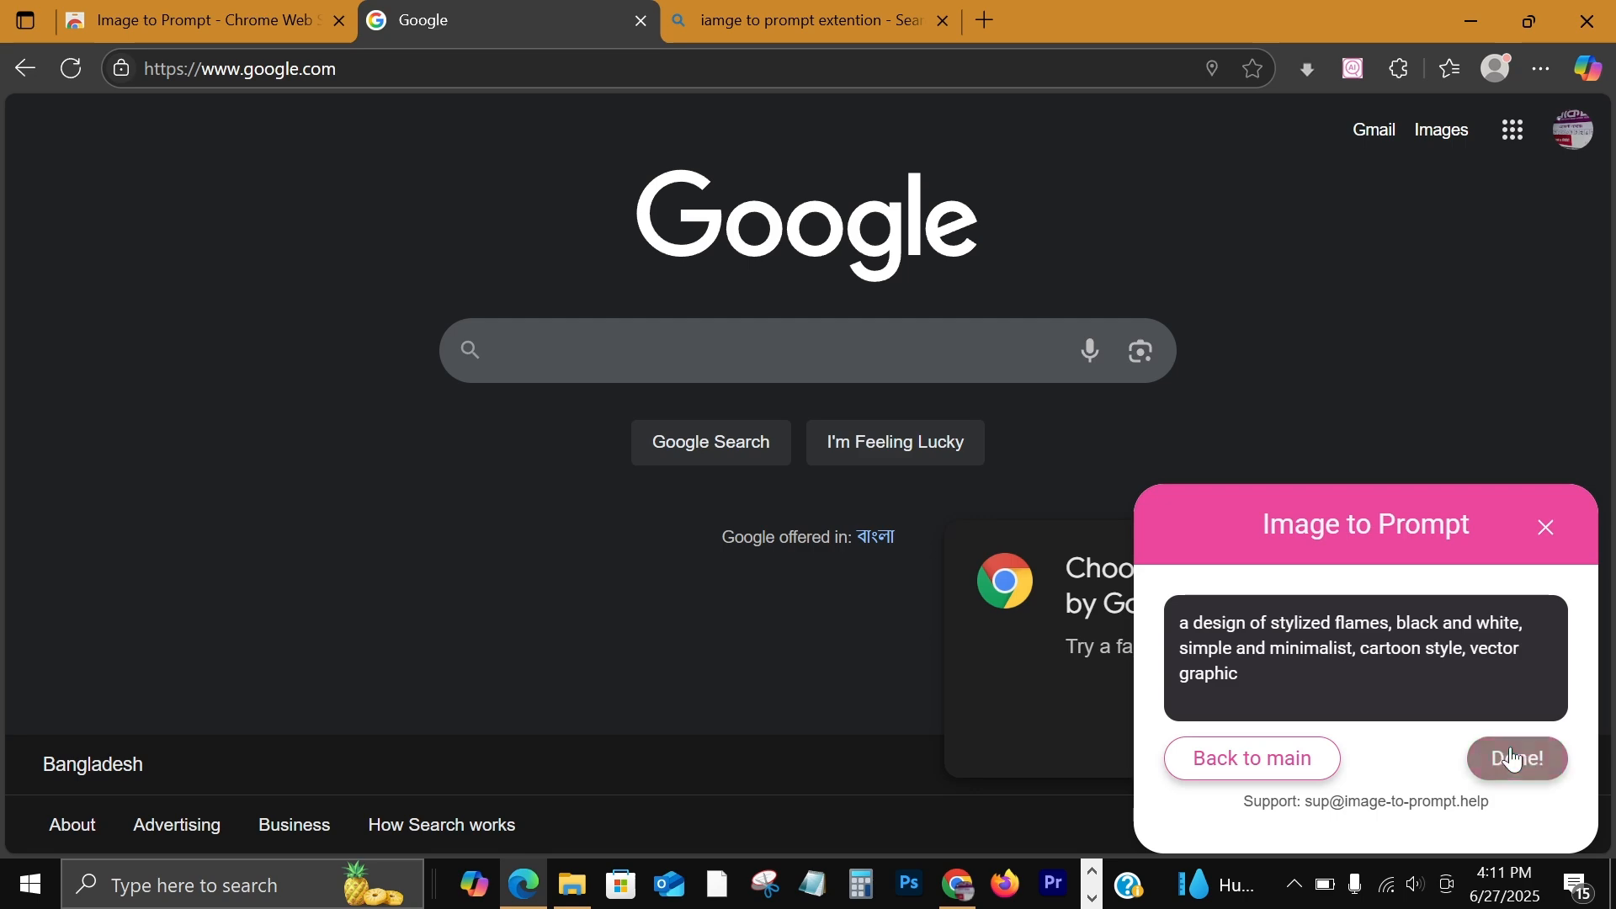
Switch to Recraft in Chrome, replace the lion prompt with the copied stylized flames prompt, and generate the vector art.
{"action": "left_click", "coordinate": [959, 884]}
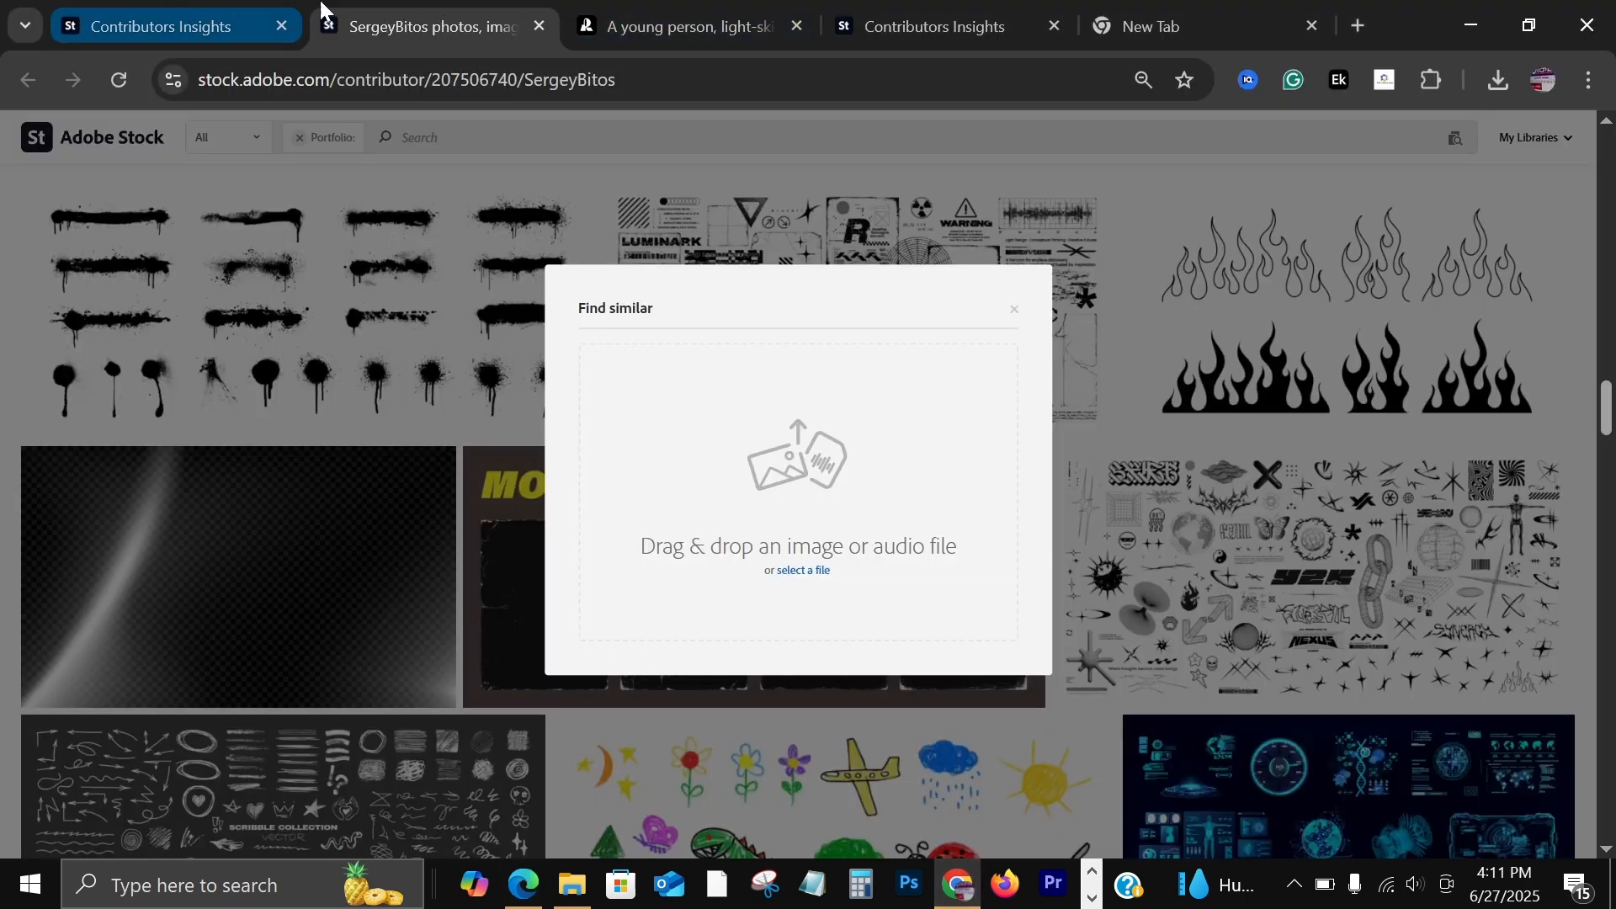
{"action": "left_click", "coordinate": [611, 4]}
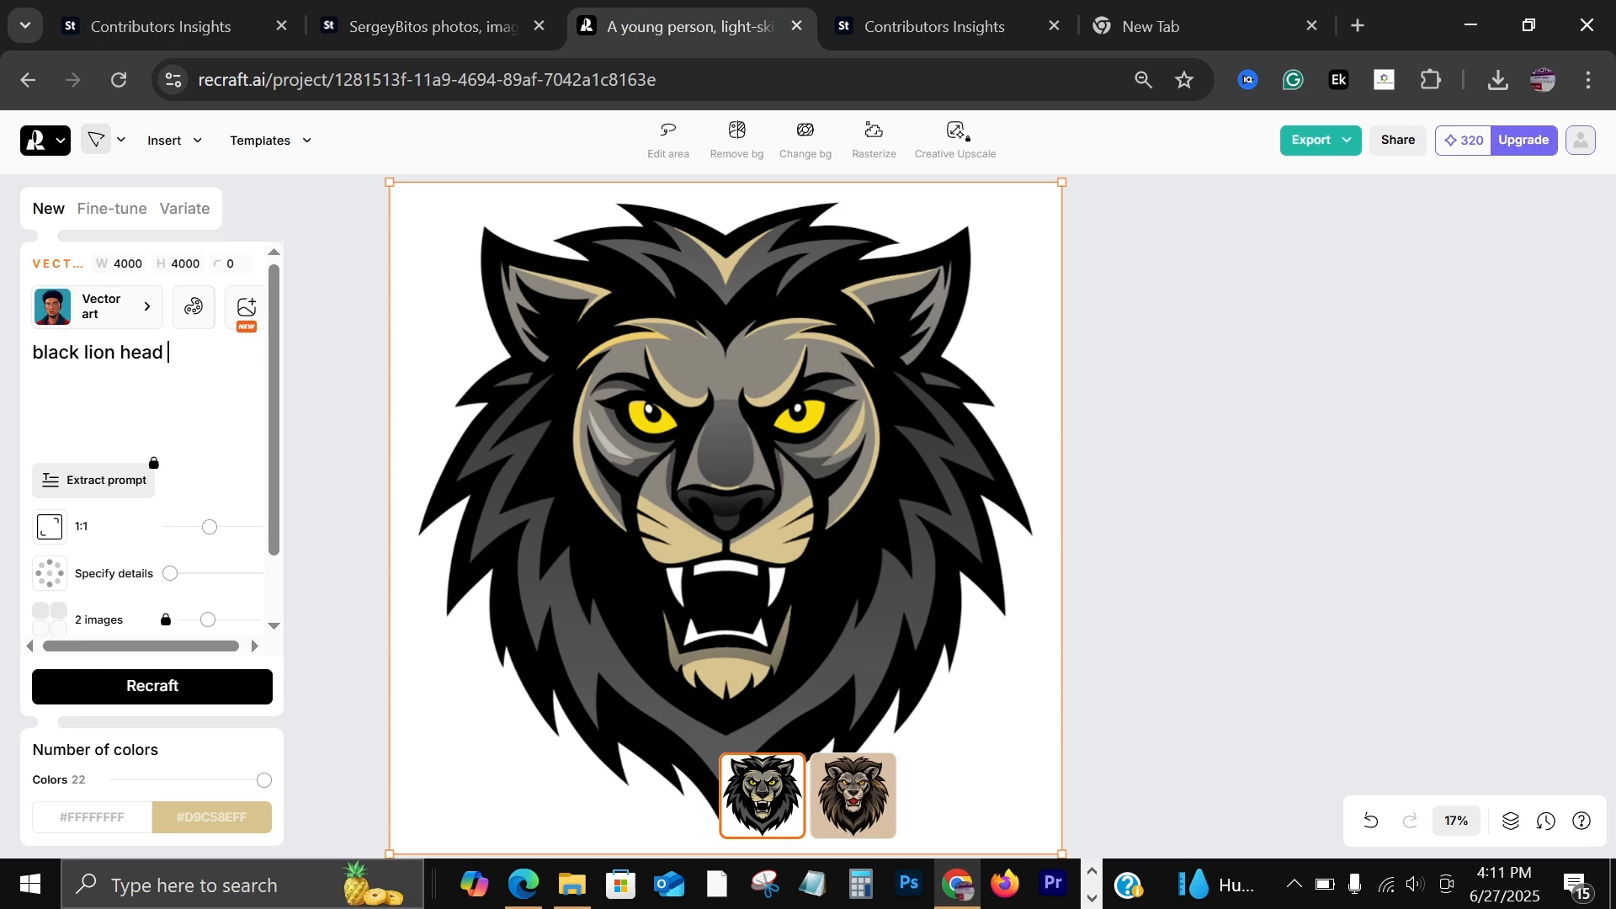
{"action": "left_click_drag", "start_coordinate": [168, 352], "coordinate": [6, 364]}
{"action": "key", "text": "BackSpace"}
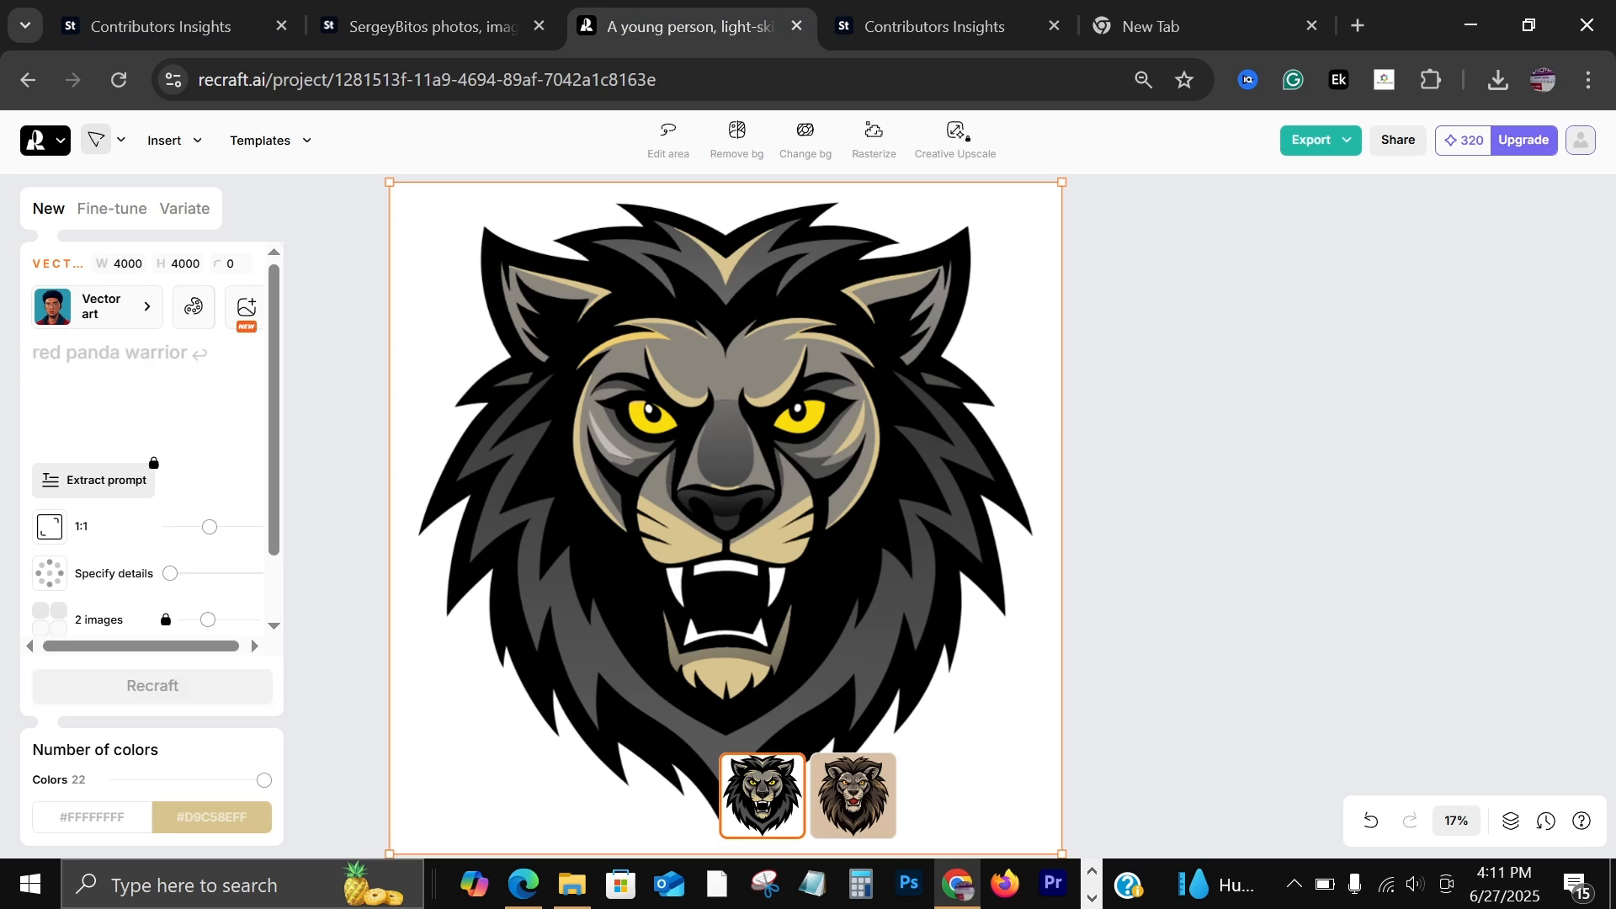
{"action": "key", "text": "ctrl+v"}
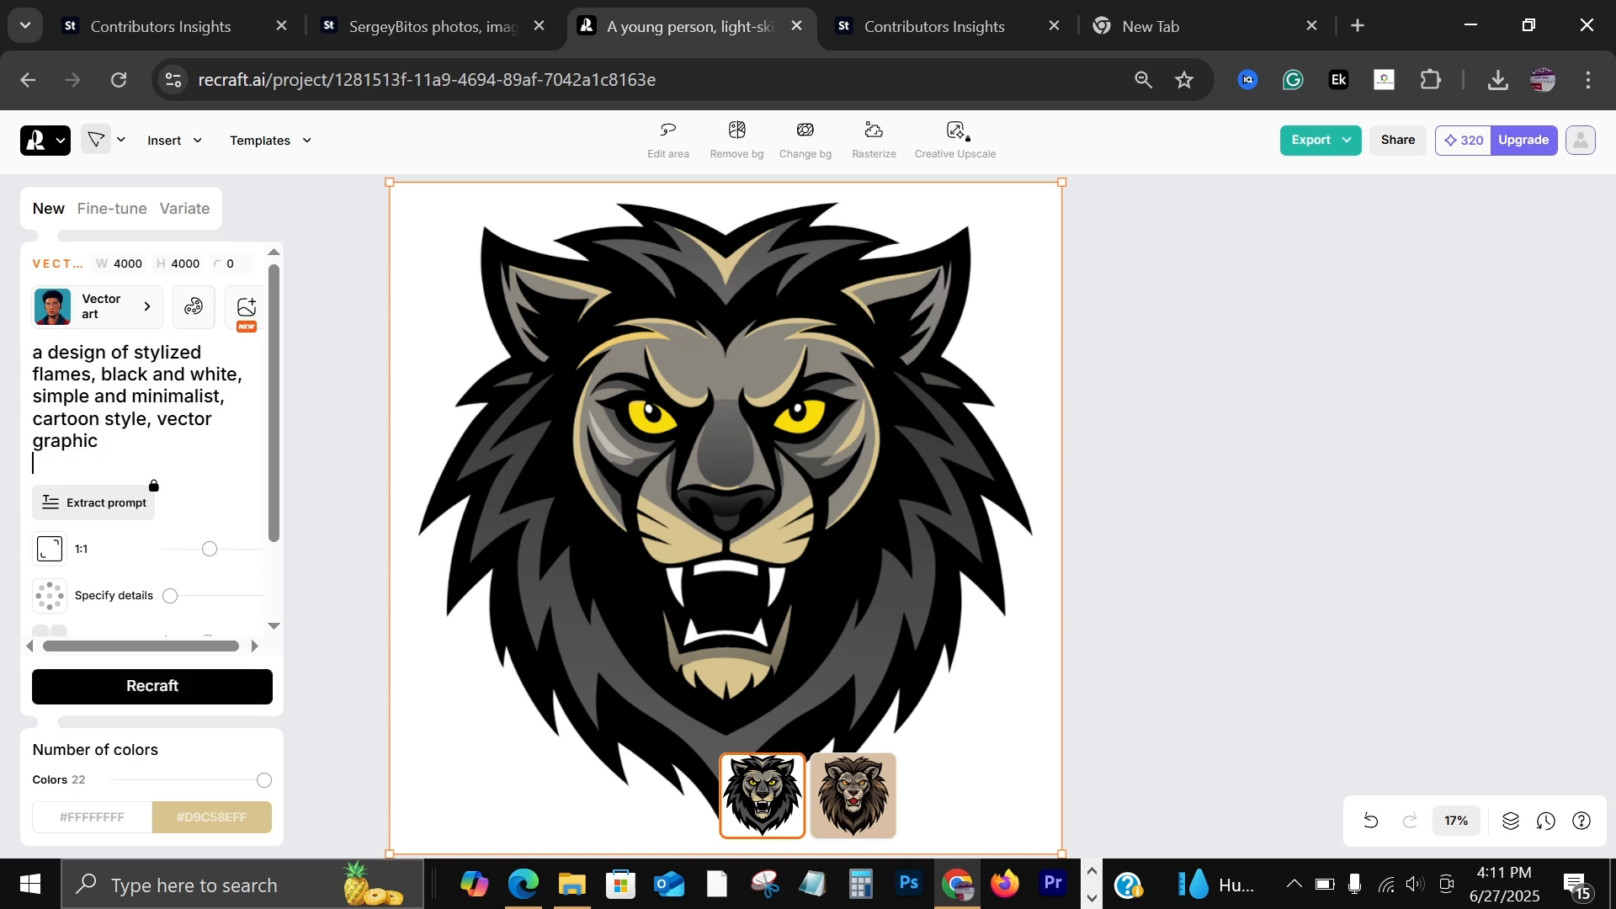
{"action": "left_click", "coordinate": [181, 685]}
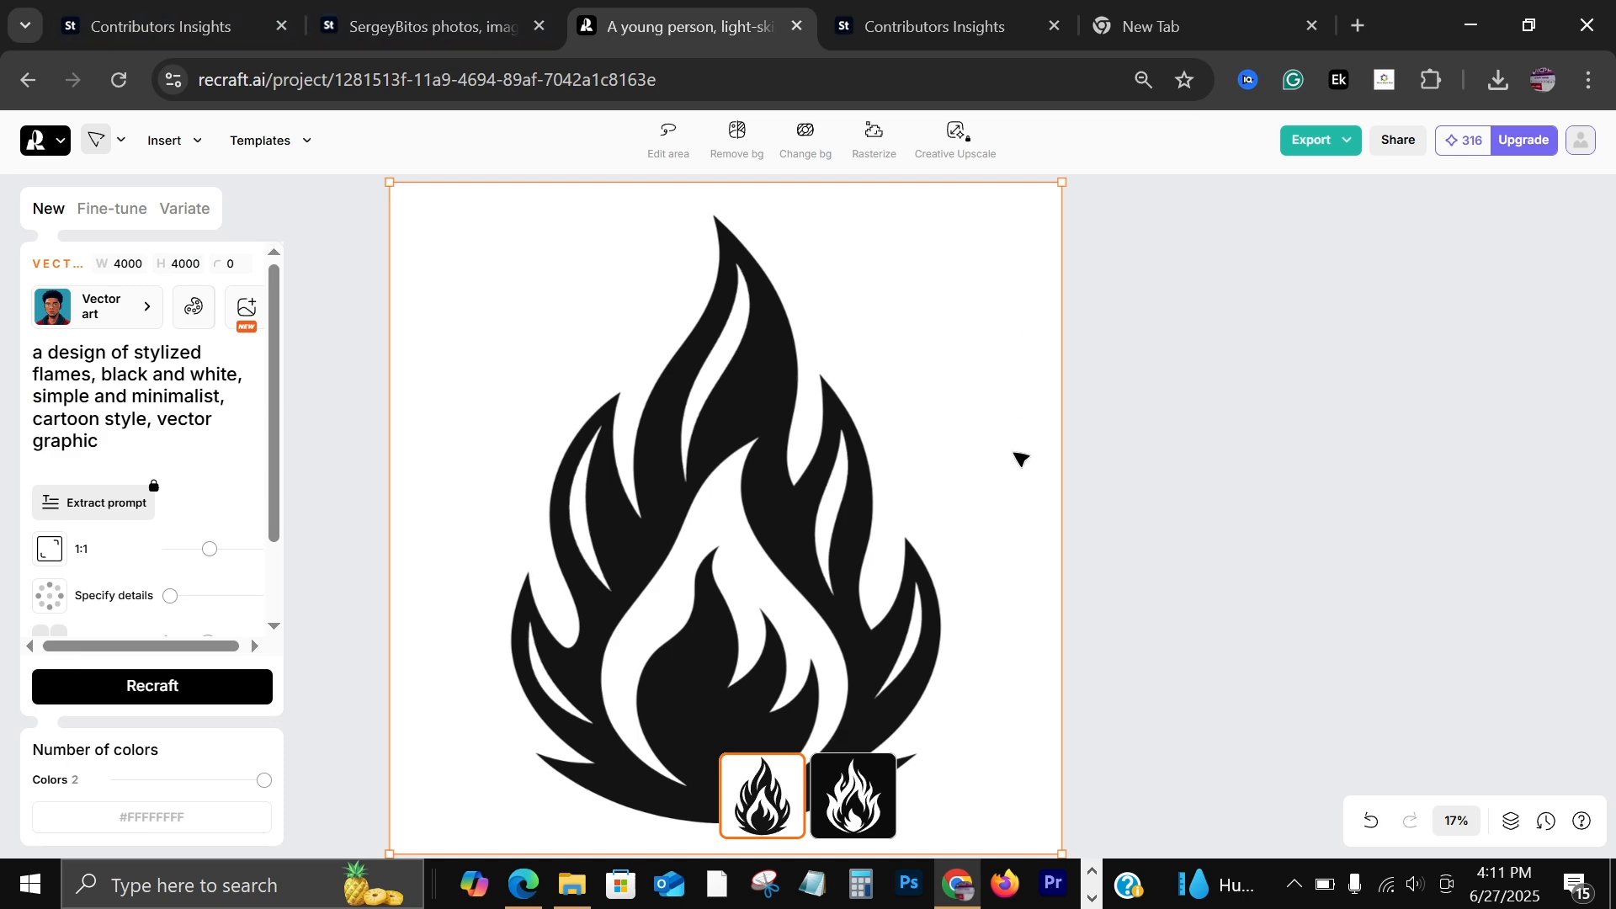
Compare the generated flames with the contributor's portfolio reference, closing its Find similar dialog, and preview both Recraft variants.
{"action": "left_click", "coordinate": [387, 10]}
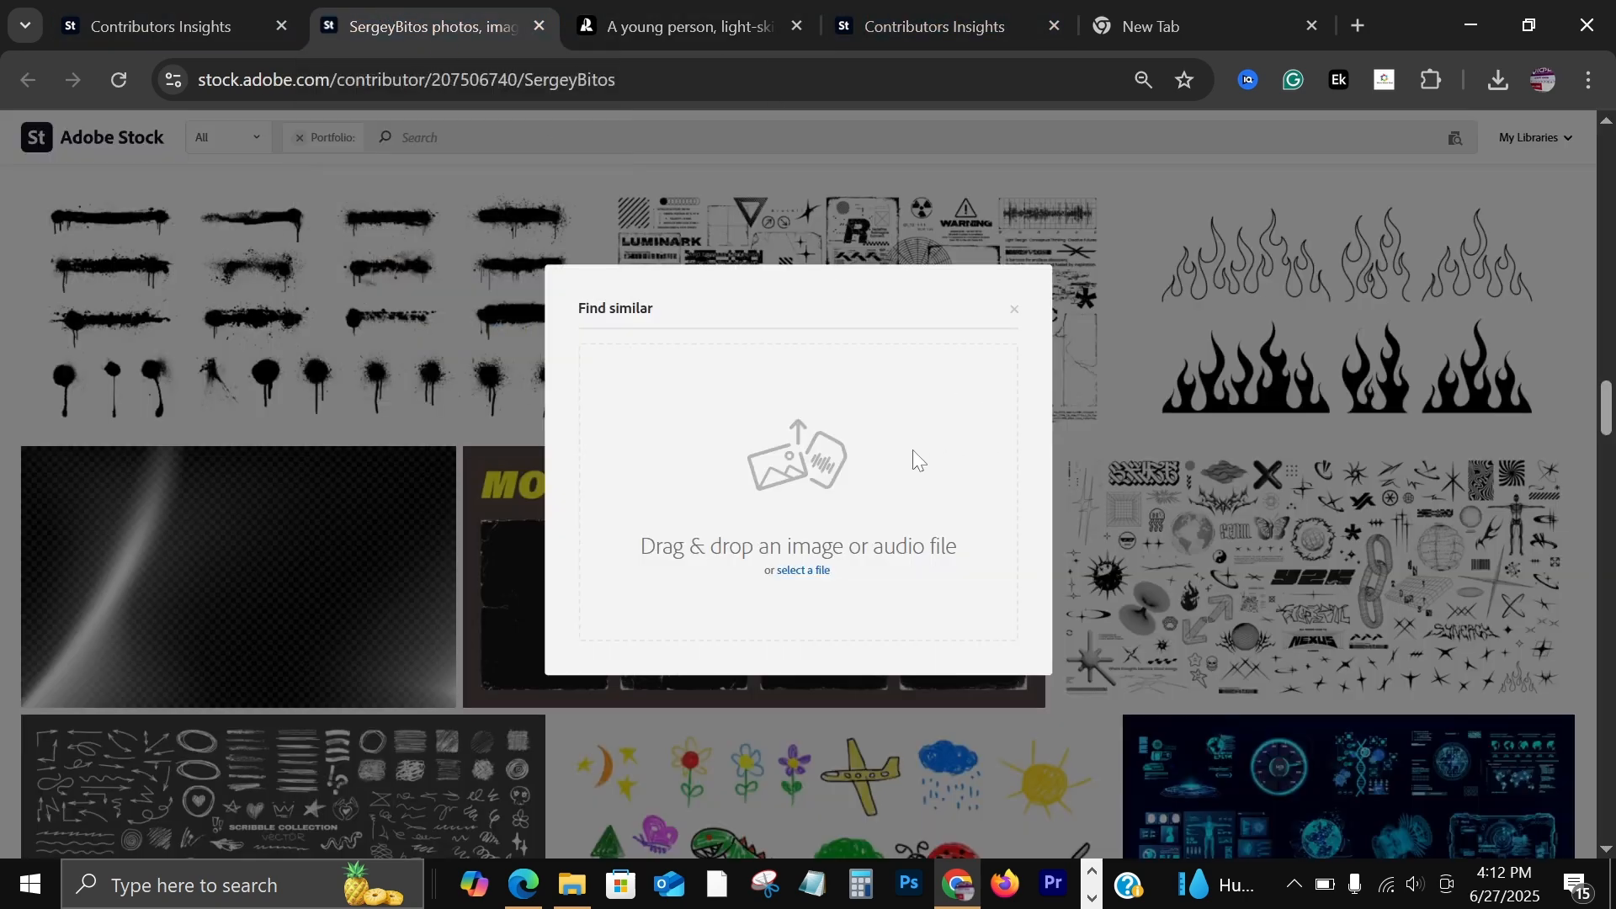
{"action": "left_click", "coordinate": [1017, 313]}
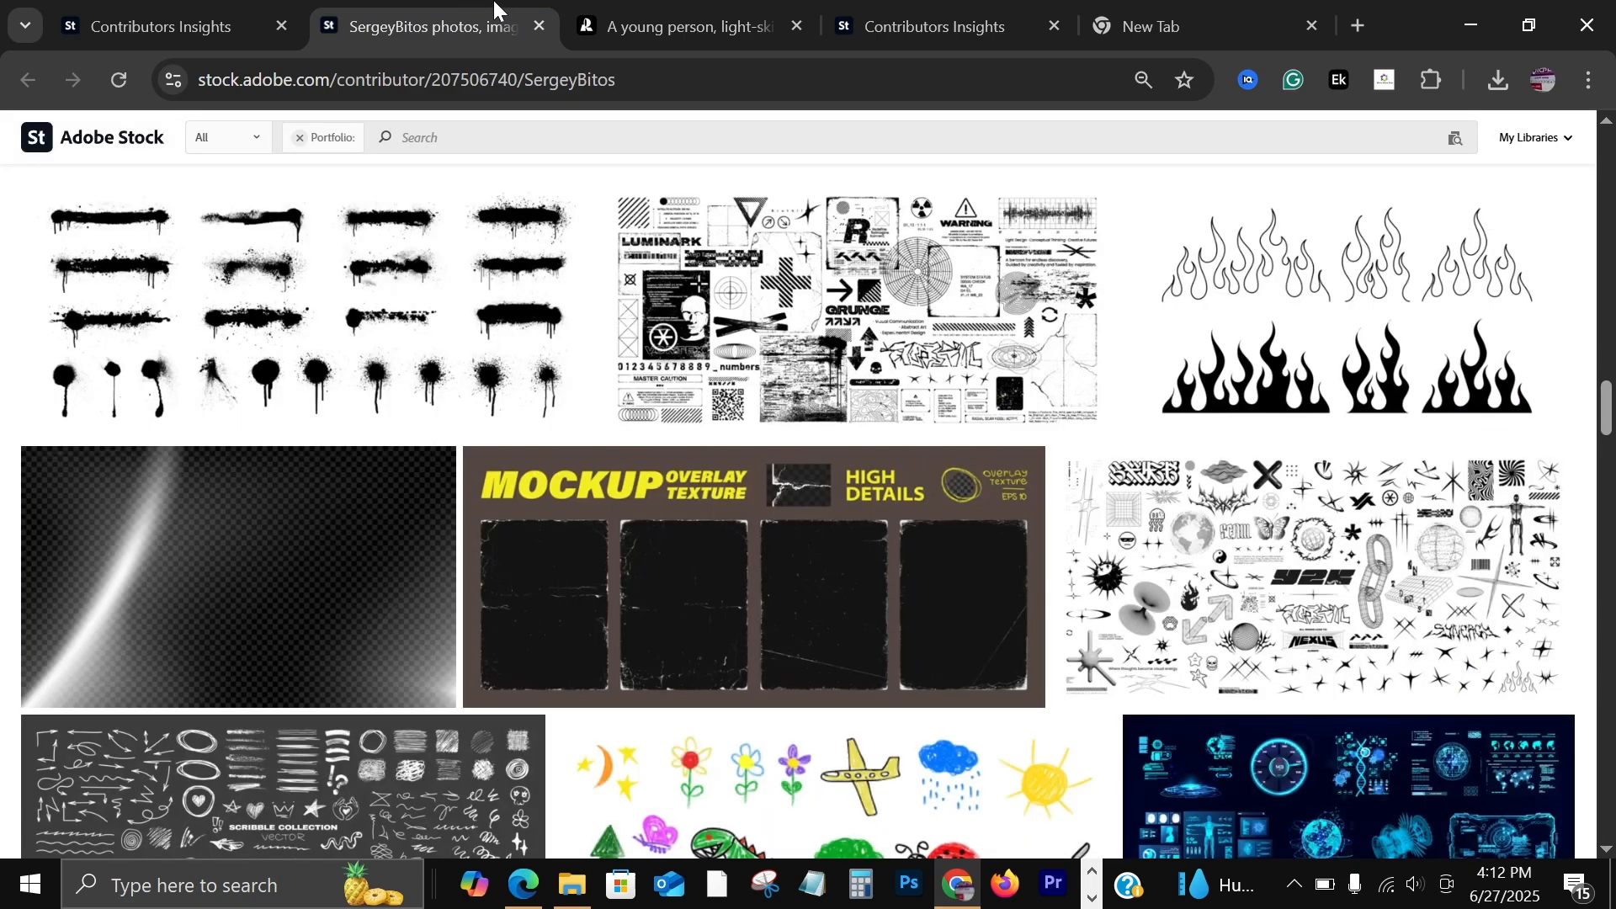
{"action": "left_click", "coordinate": [682, 27]}
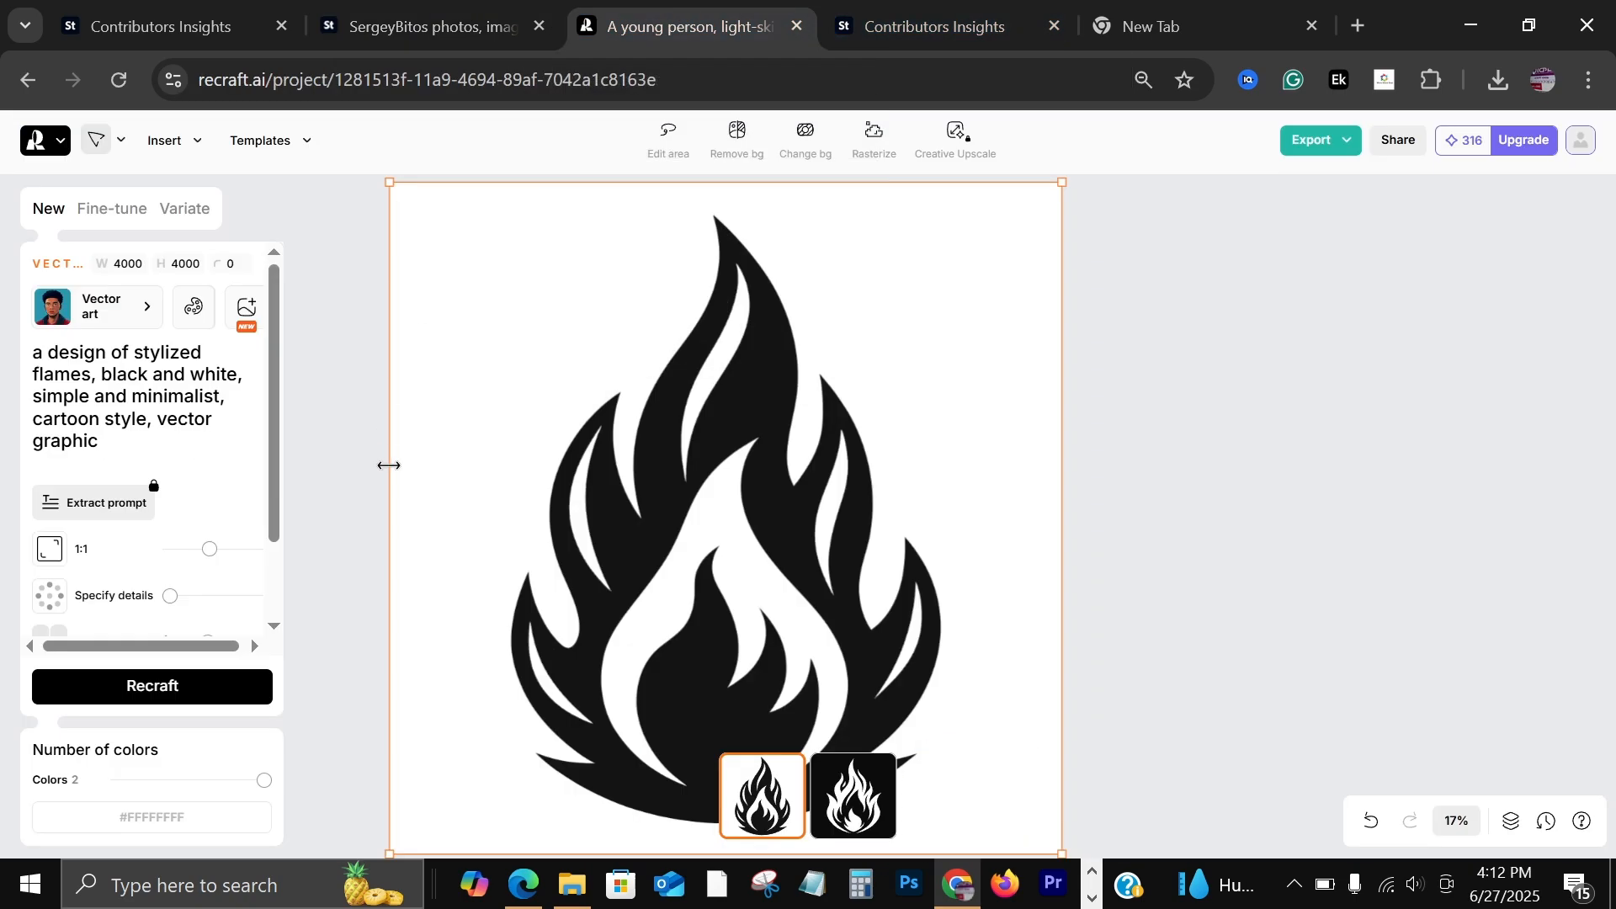
{"action": "scroll", "coordinate": [893, 527], "scroll_direction": "down", "scroll_amount": 2}
{"action": "left_click", "coordinate": [853, 792]}
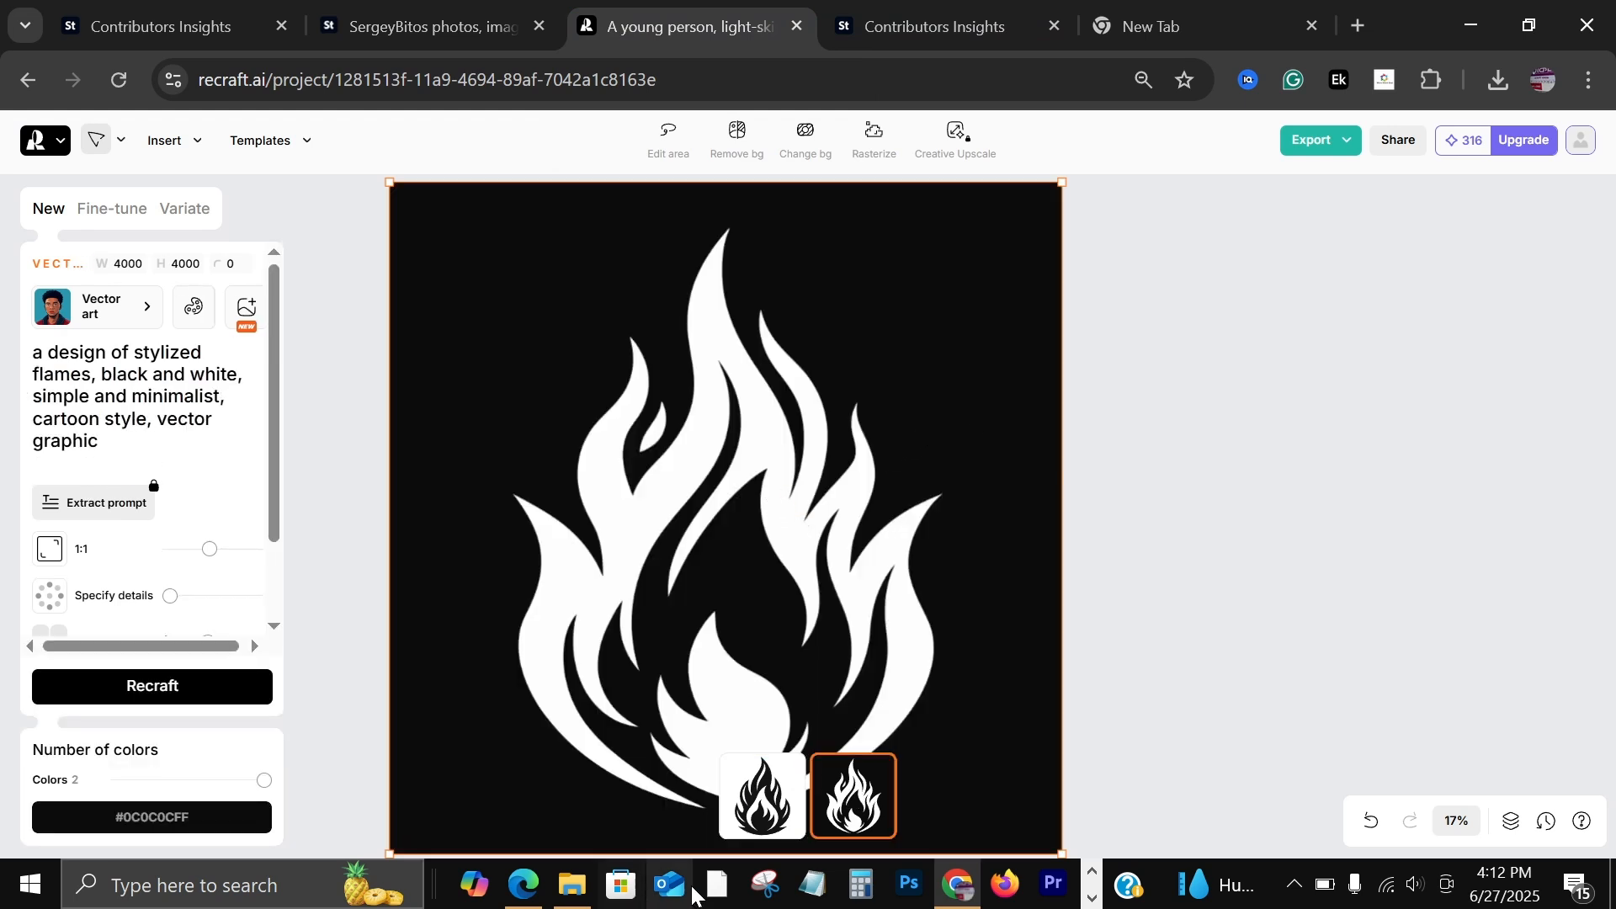
{"action": "left_click", "coordinate": [762, 795]}
{"action": "left_click", "coordinate": [833, 798]}
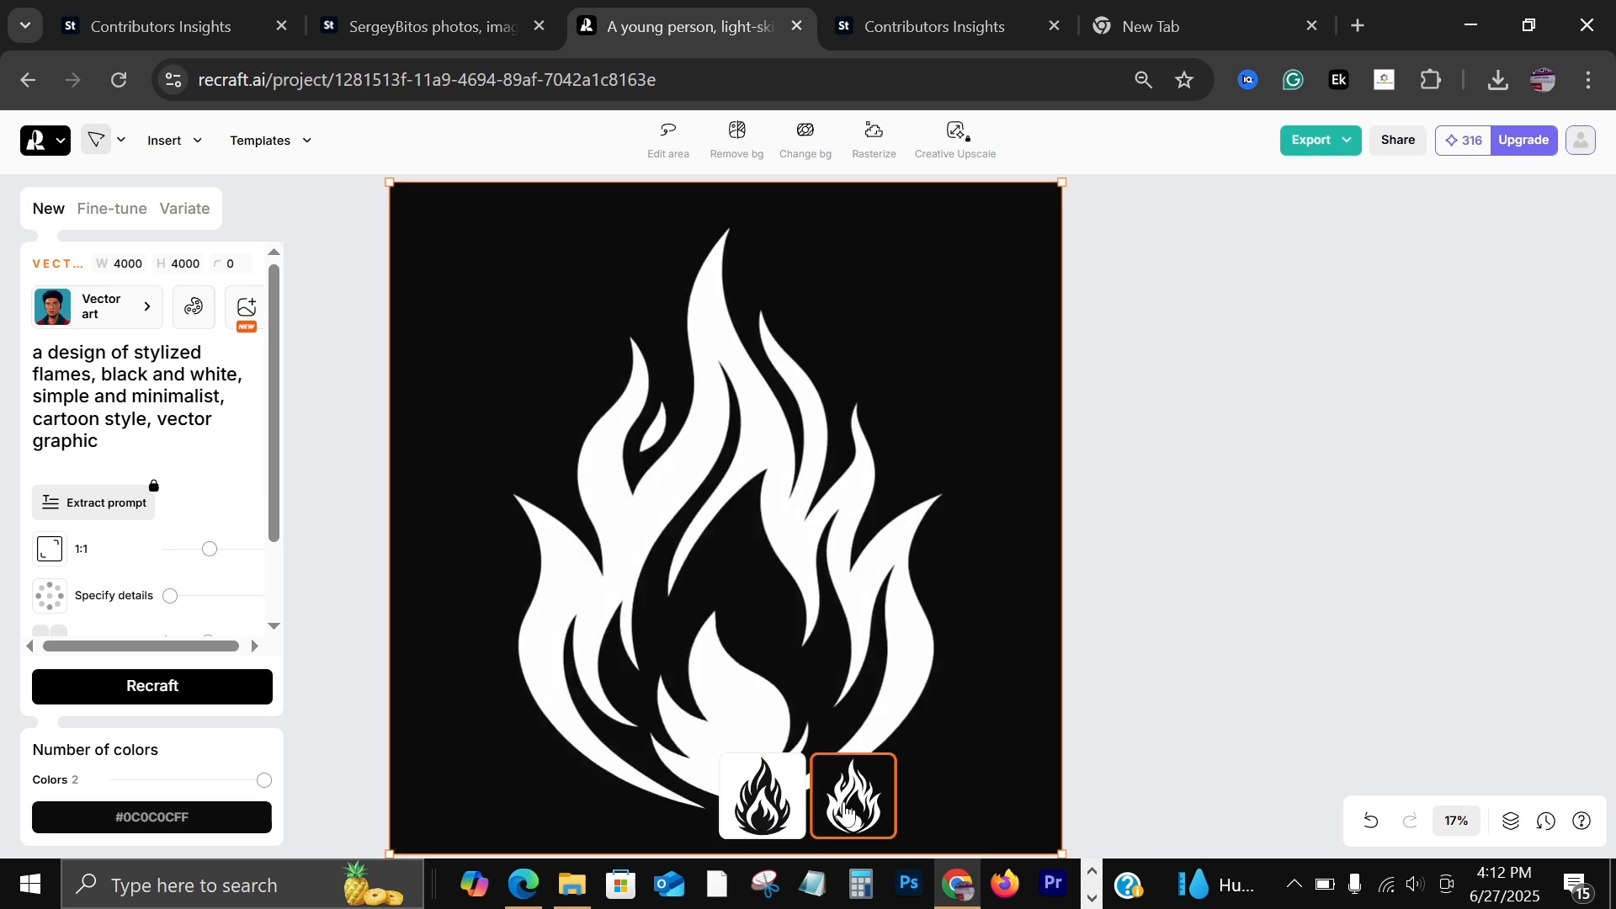
{"action": "left_click", "coordinate": [755, 805]}
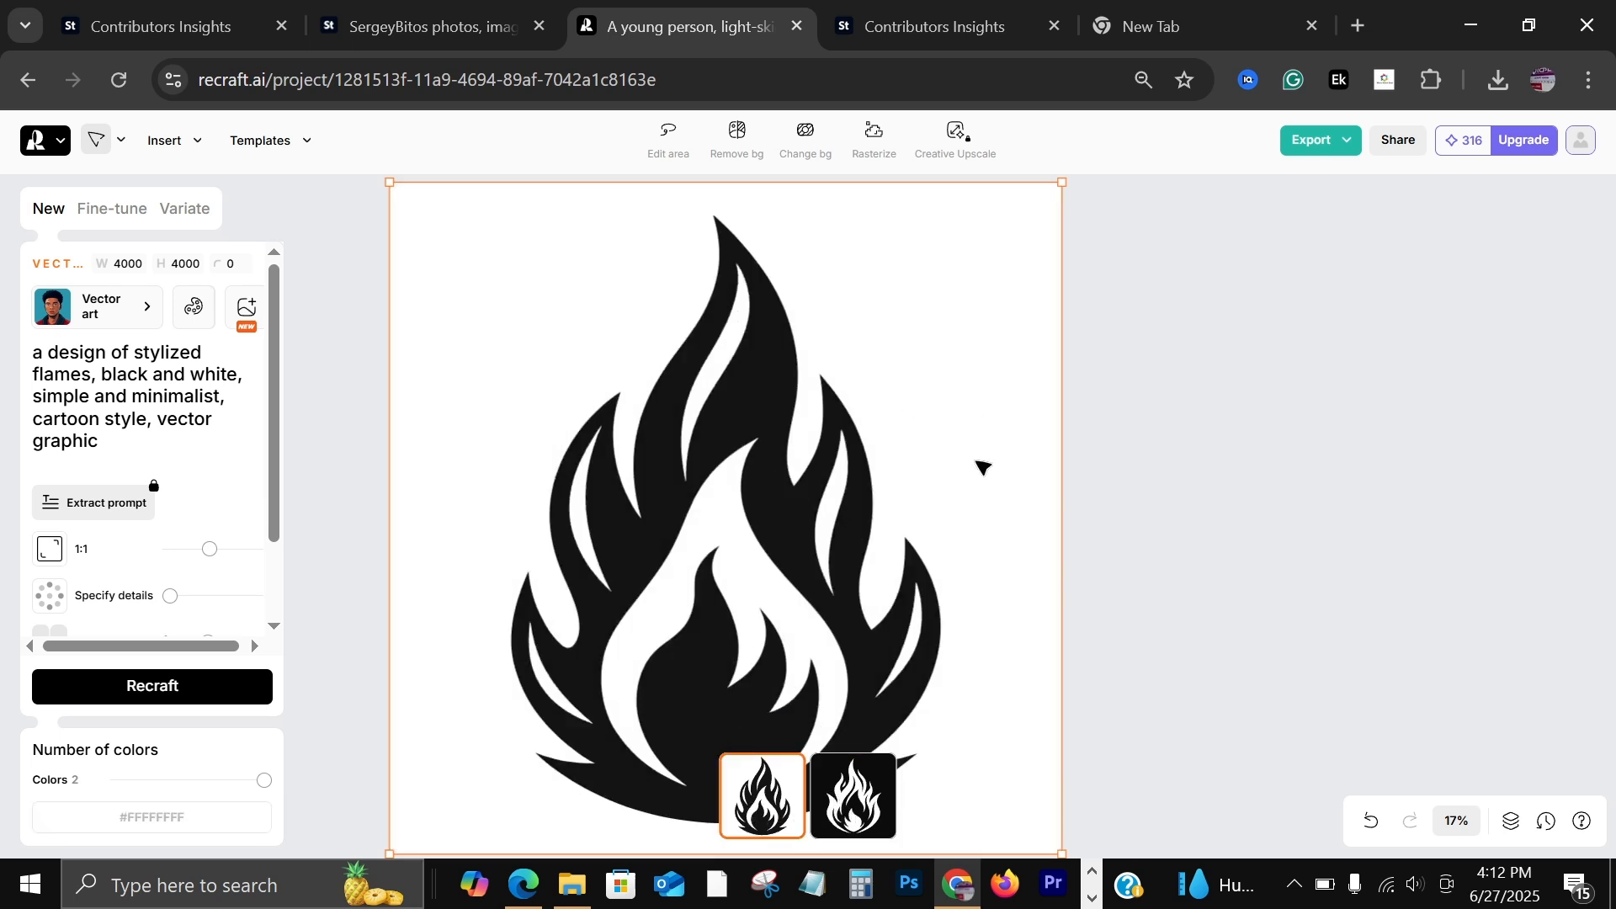
Export the black flame on the white background as an SVG file, then preview the two variants again.
{"action": "left_click", "coordinate": [1335, 138]}
{"action": "left_click", "coordinate": [1282, 311]}
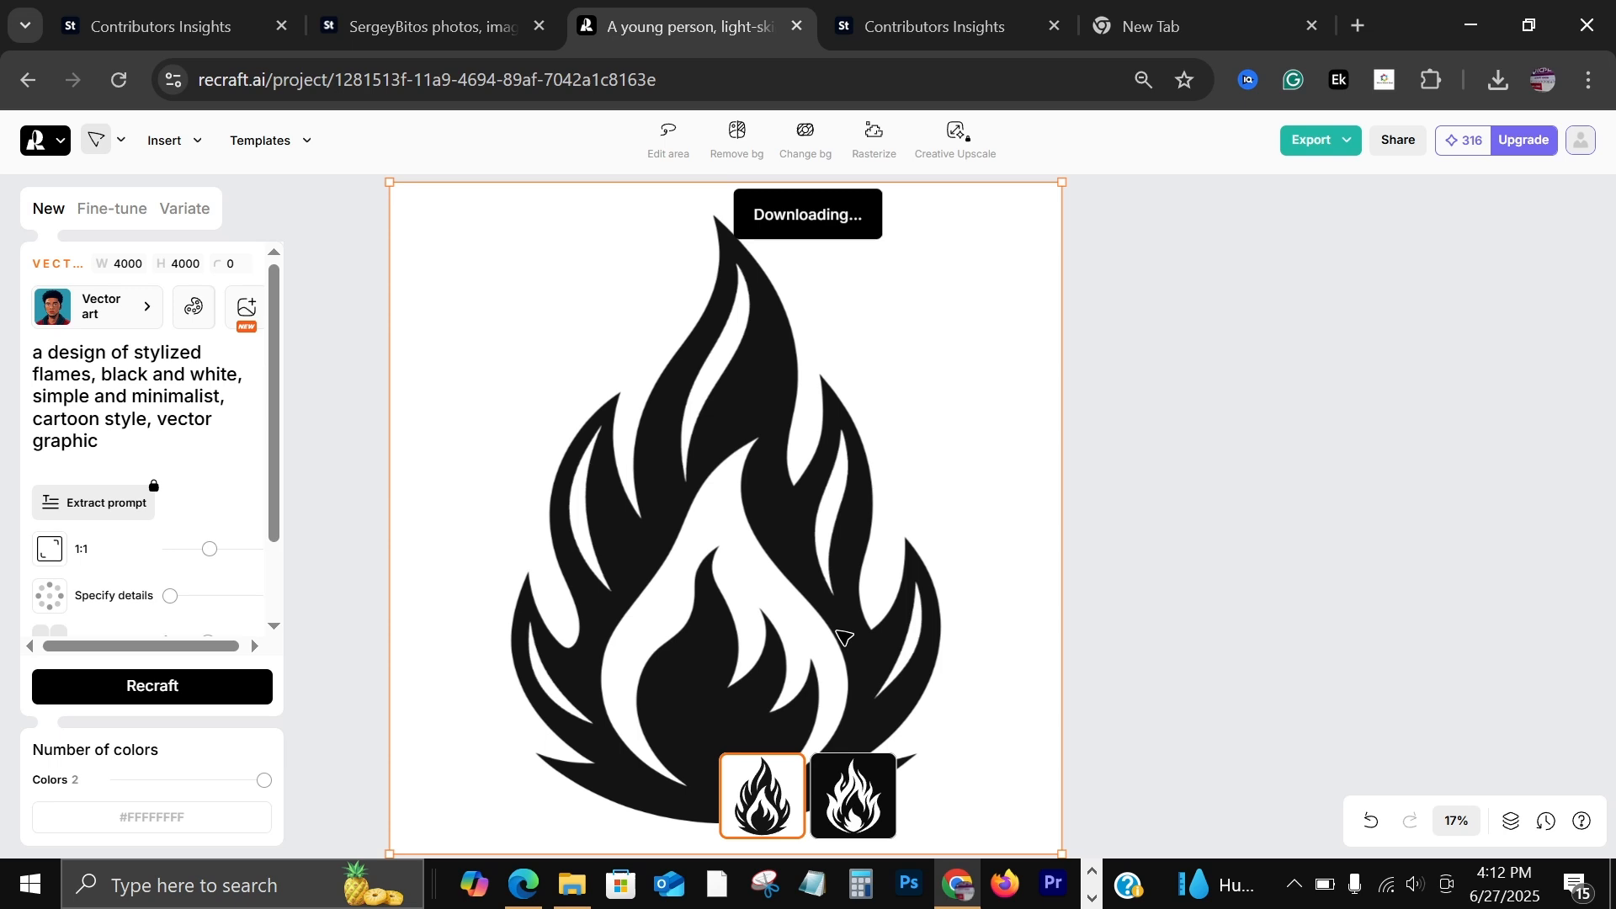
{"action": "left_click", "coordinate": [853, 808]}
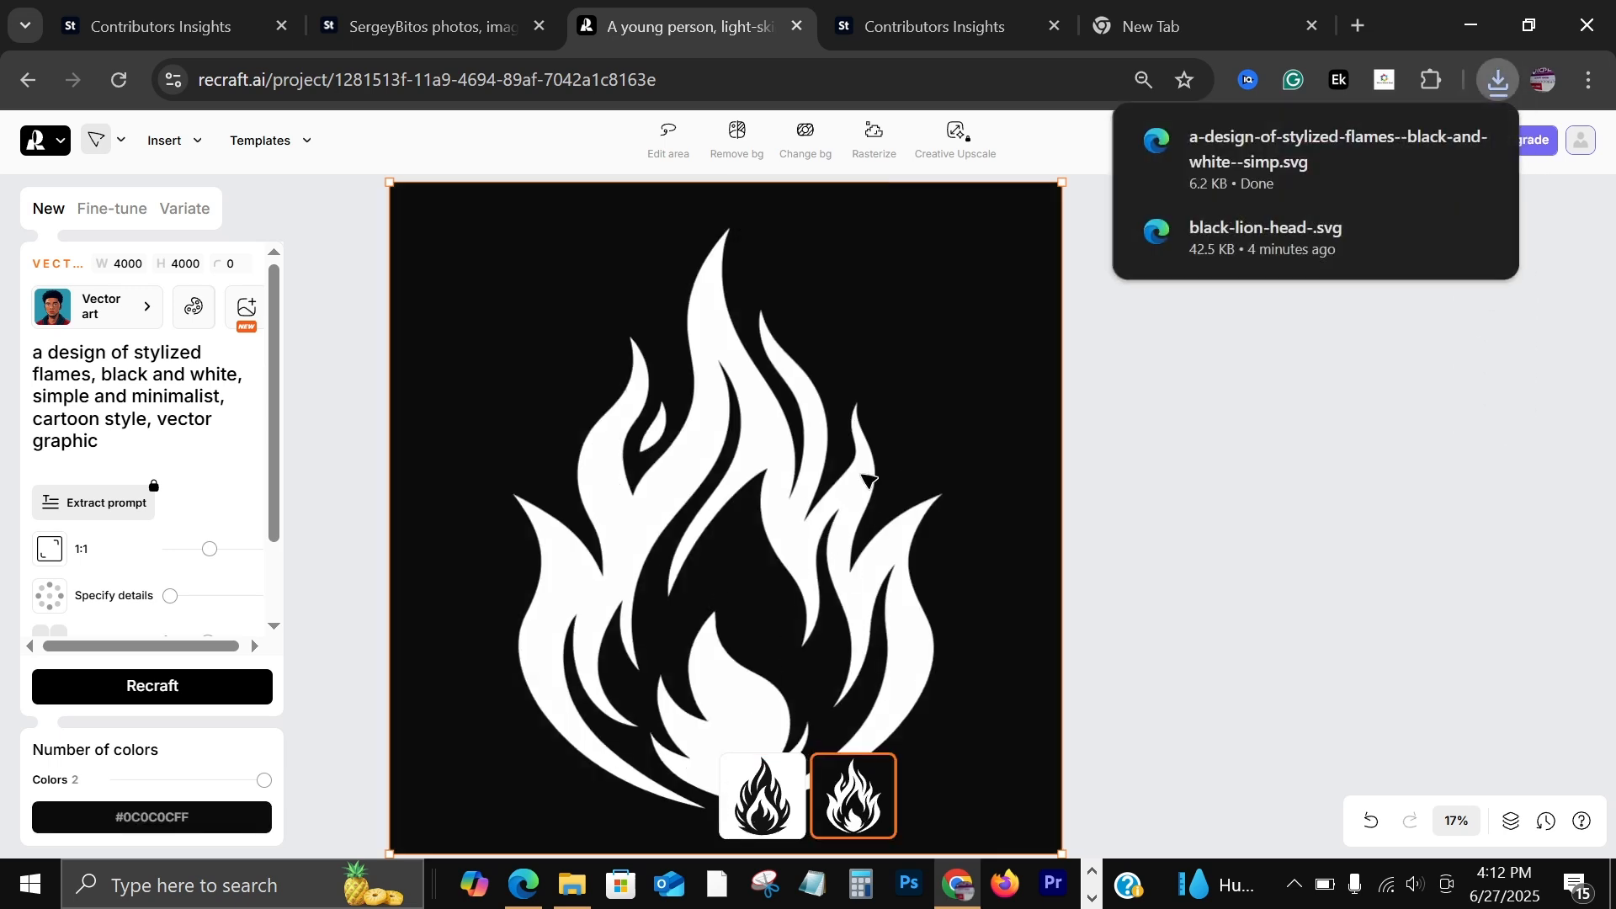
{"action": "left_click", "coordinate": [781, 809]}
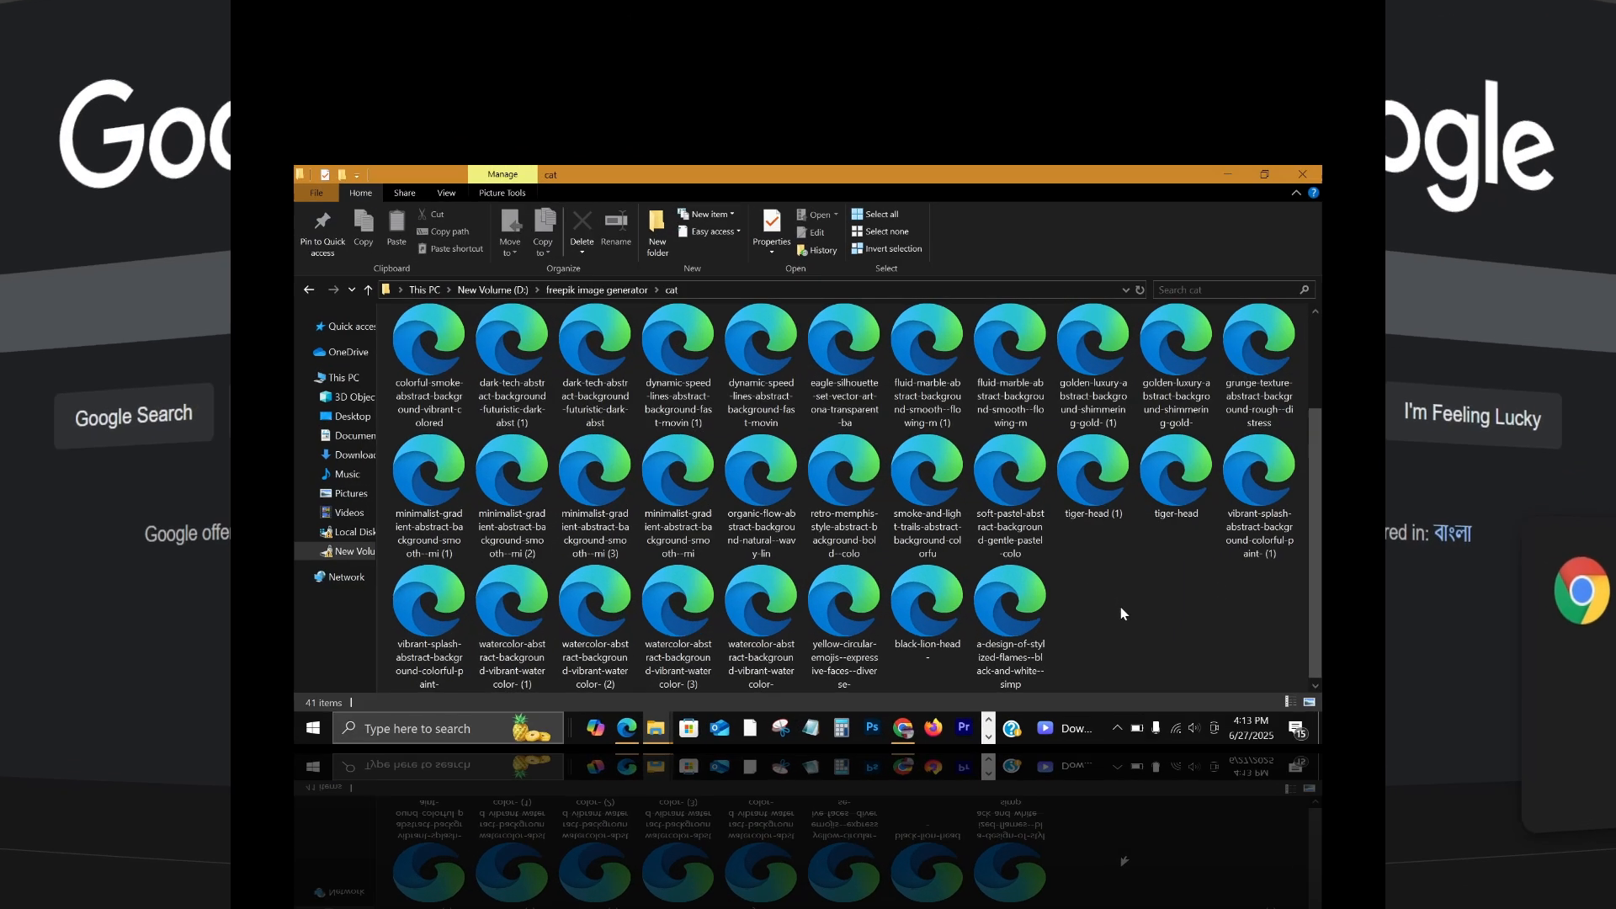
Switch to File Explorer and look through the SVG files collected in the cat folder.
{"action": "left_click", "coordinate": [571, 884]}
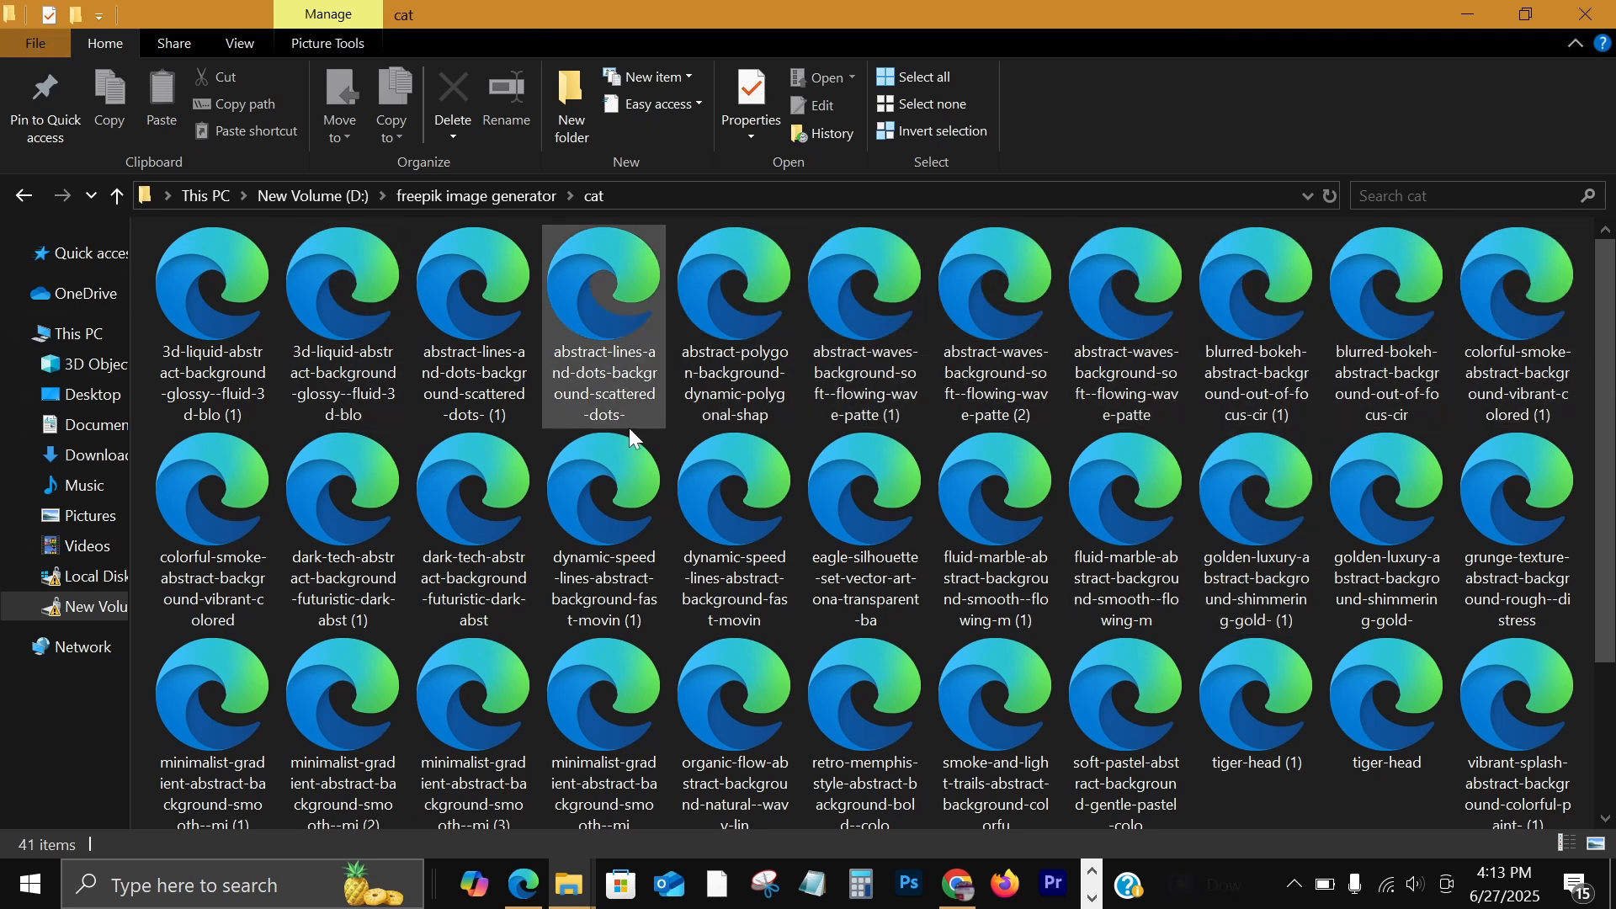
{"action": "scroll", "coordinate": [627, 442], "scroll_direction": "down", "scroll_amount": 2}
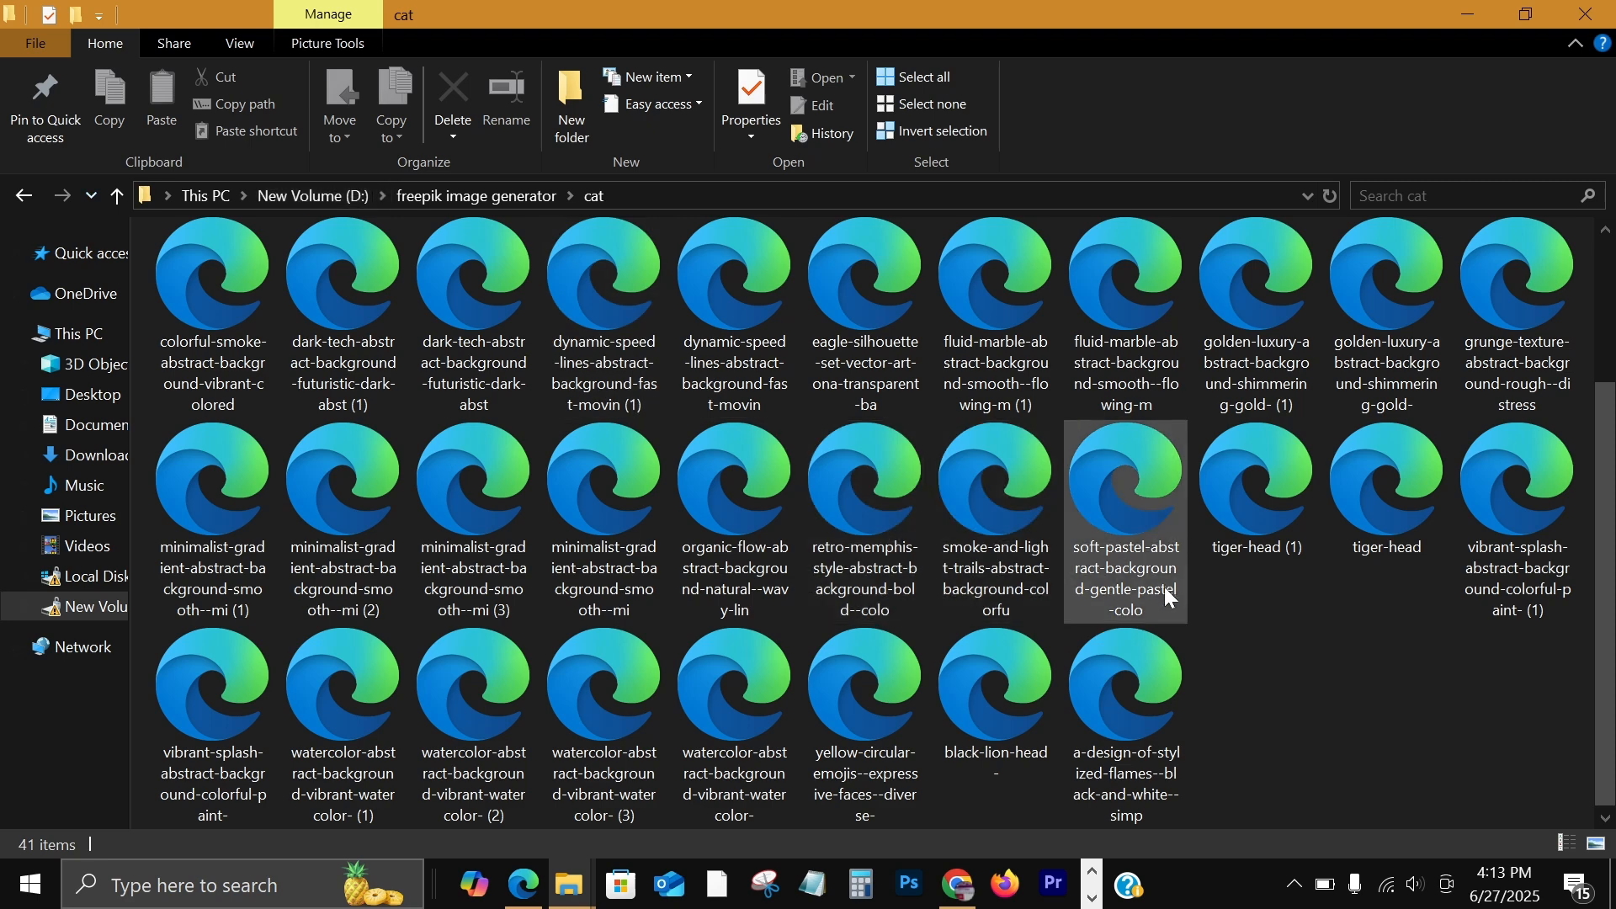
{"action": "scroll", "coordinate": [682, 539], "scroll_direction": "up", "scroll_amount": 2}
{"action": "scroll", "coordinate": [758, 522], "scroll_direction": "down", "scroll_amount": 2}
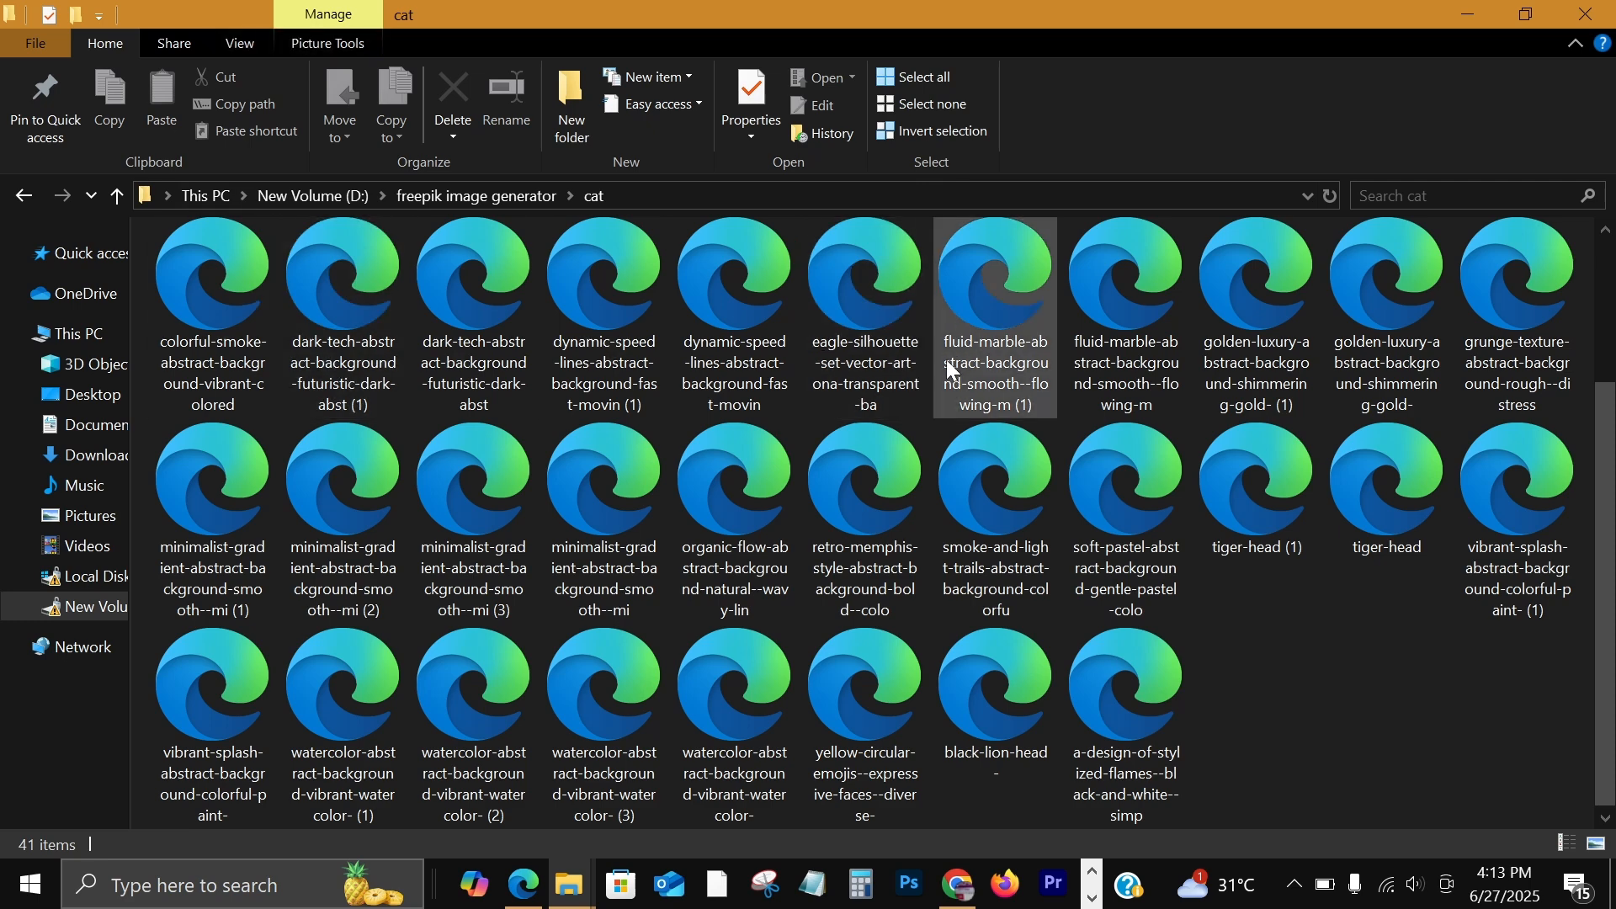
{"action": "scroll", "coordinate": [949, 371], "scroll_direction": "up", "scroll_amount": 2}
Run the EPS_Group script from the convert folder on drive D: with Adobe Illustrator and allow it to continue.
{"action": "left_click", "coordinate": [82, 606]}
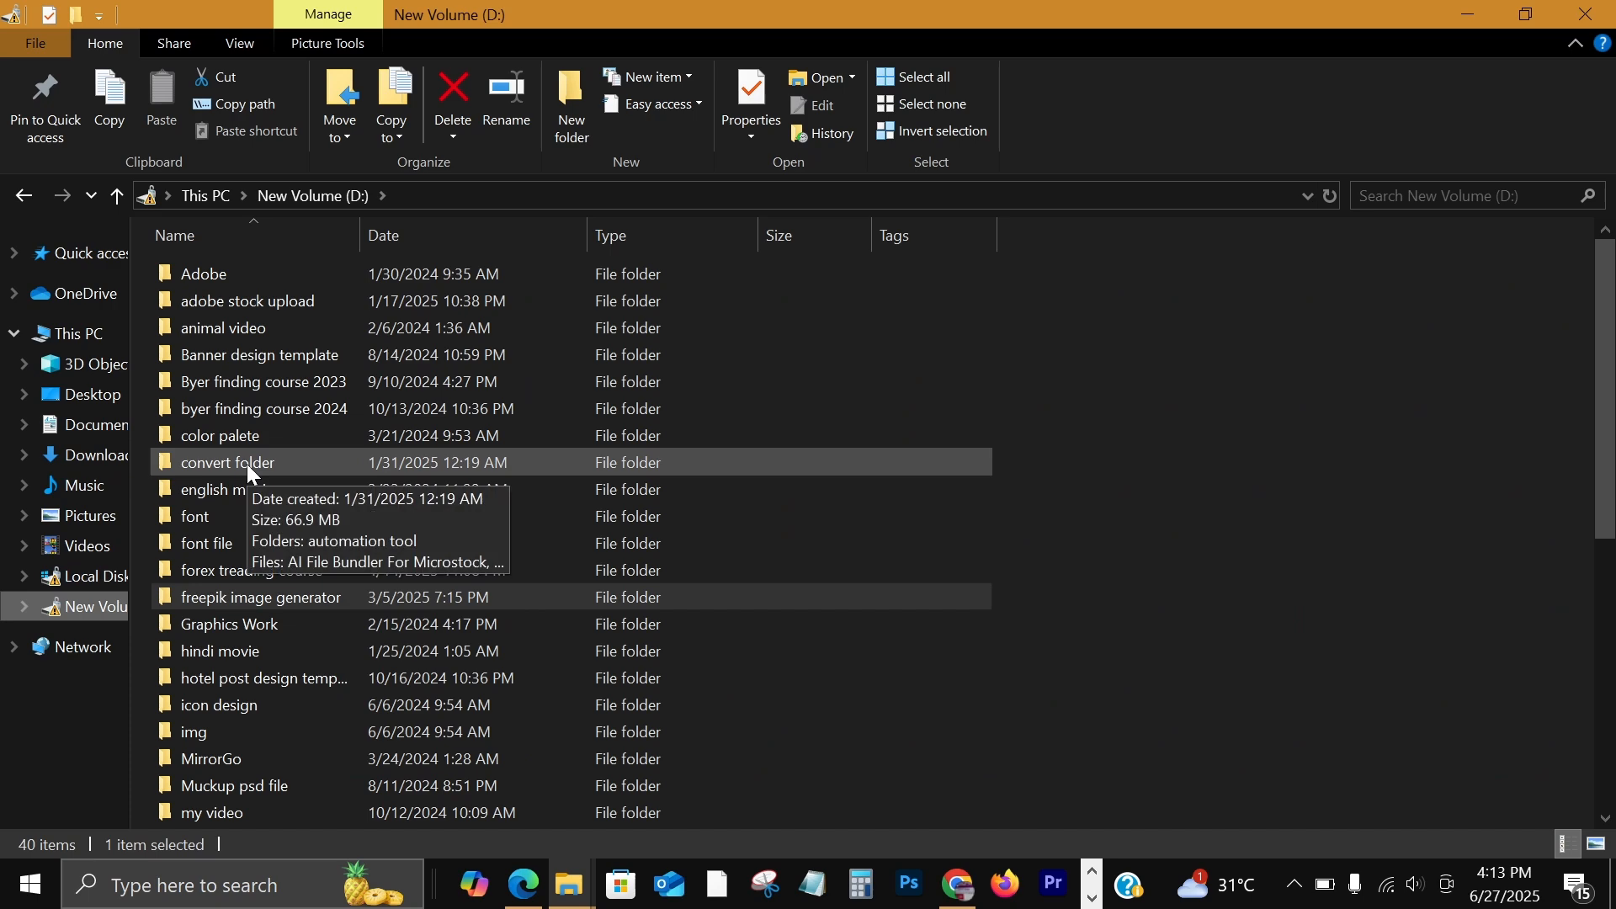
{"action": "double_click", "coordinate": [246, 463]}
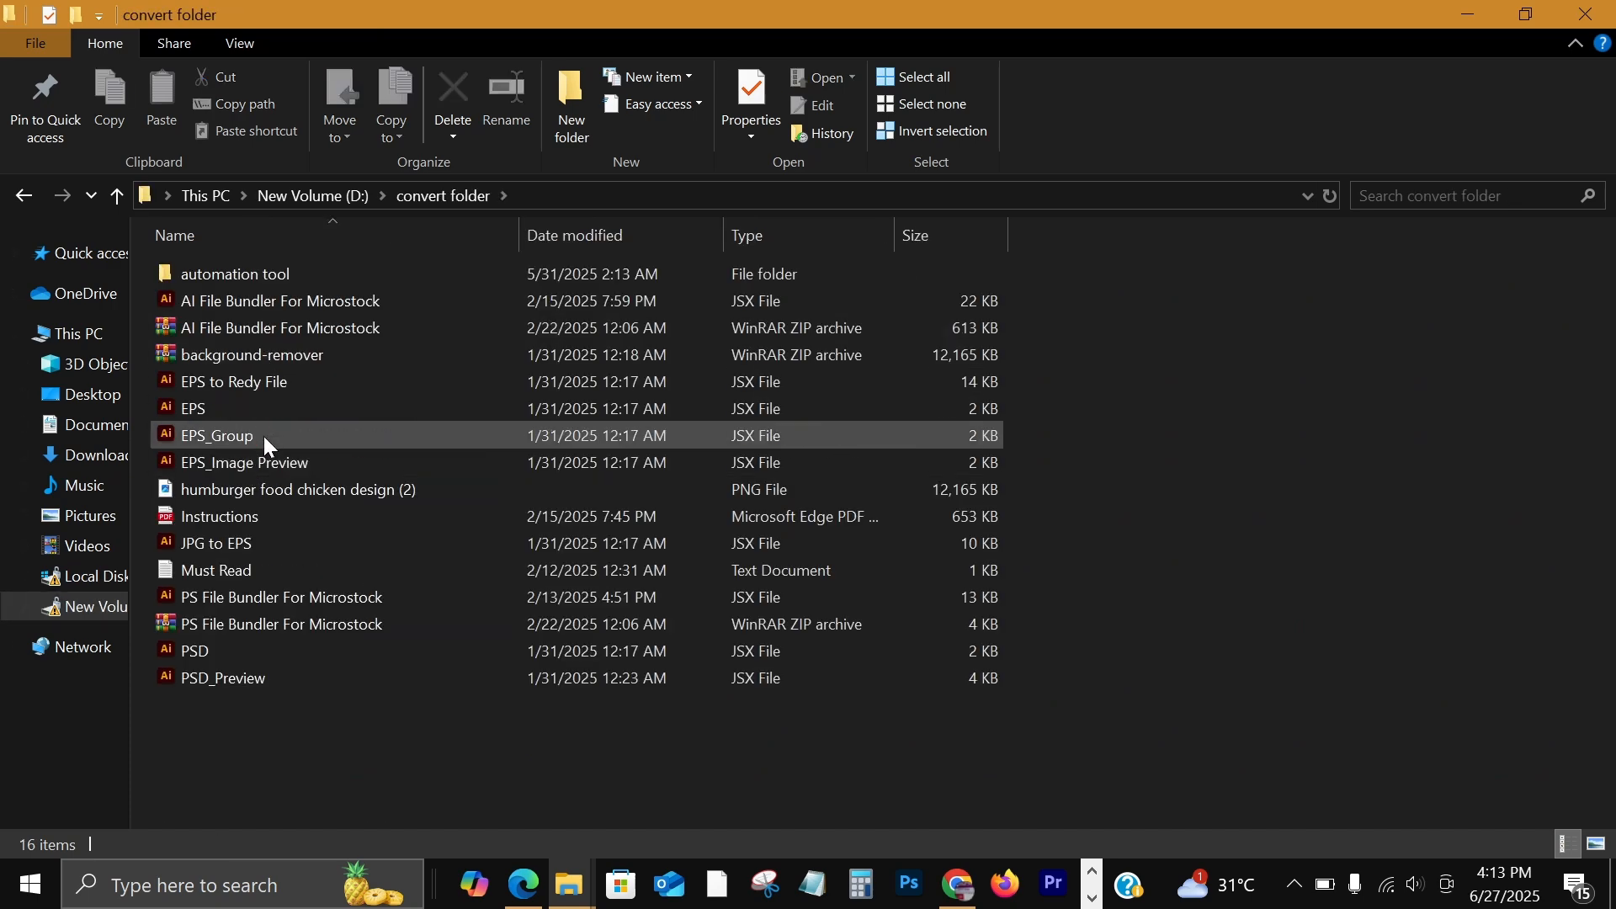
{"action": "right_click", "coordinate": [255, 438]}
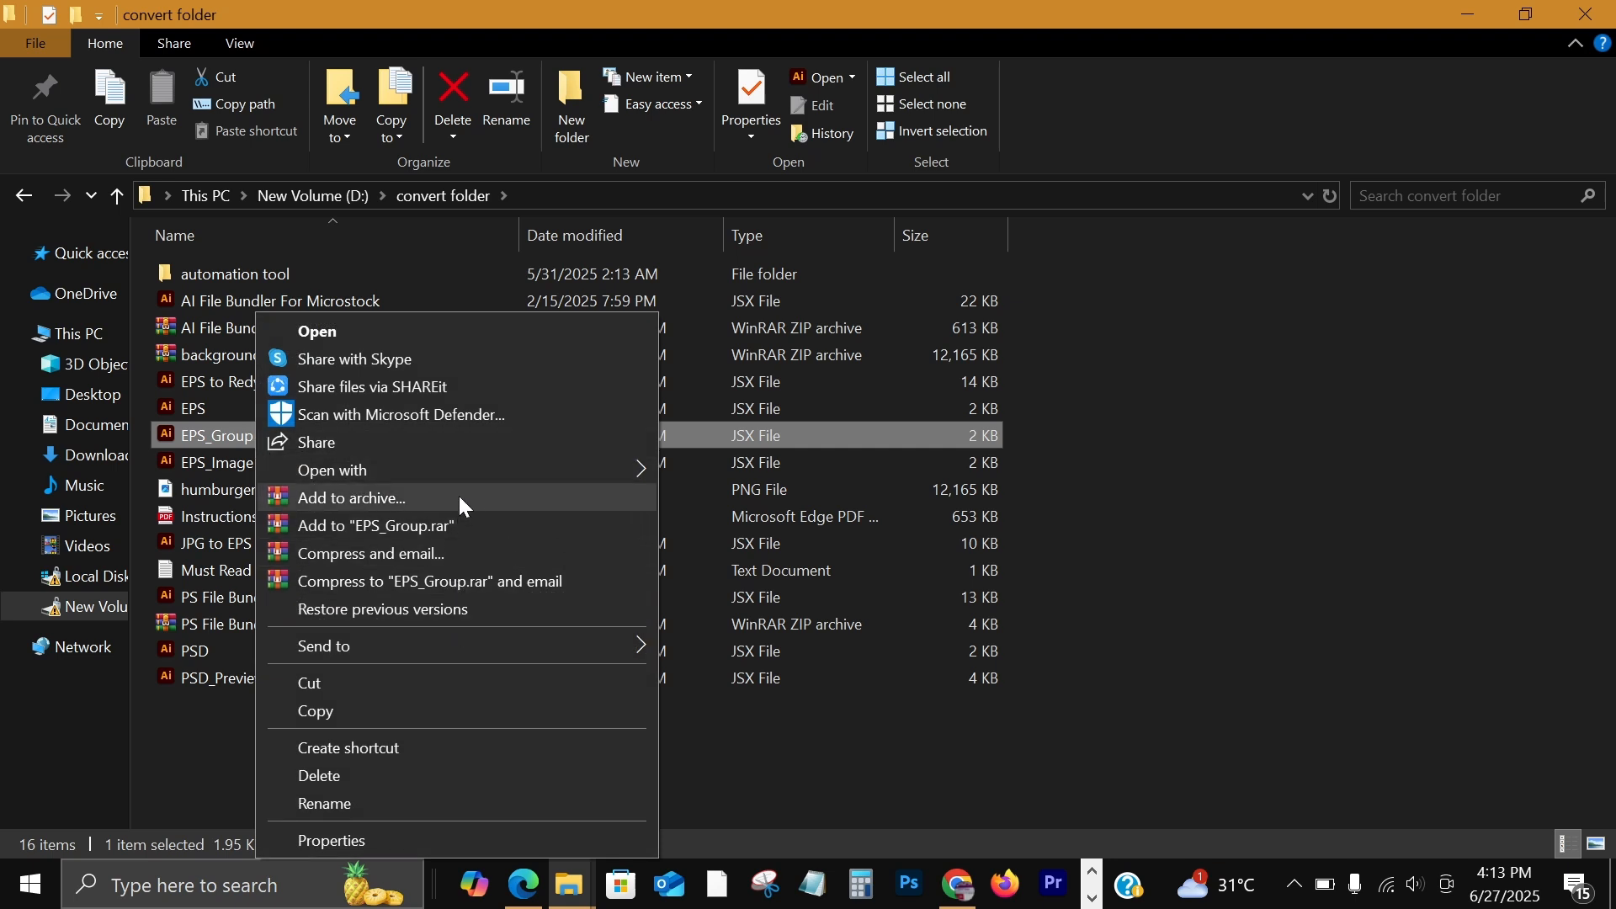
{"action": "mouse_move", "coordinate": [456, 468]}
{"action": "left_click", "coordinate": [736, 468]}
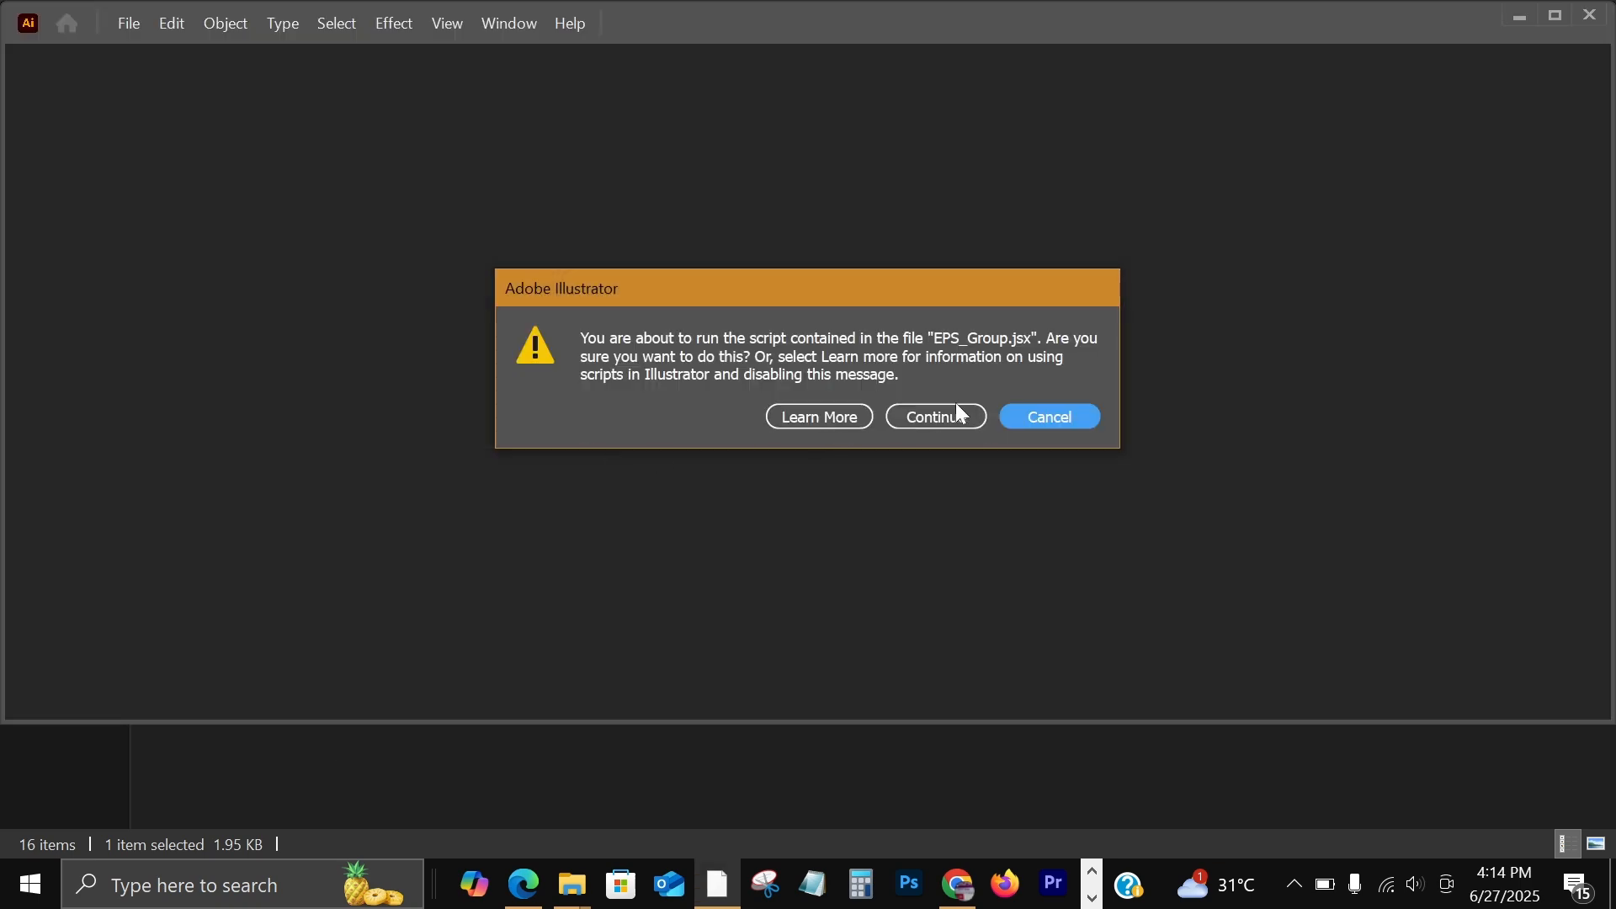
{"action": "left_click", "coordinate": [923, 421]}
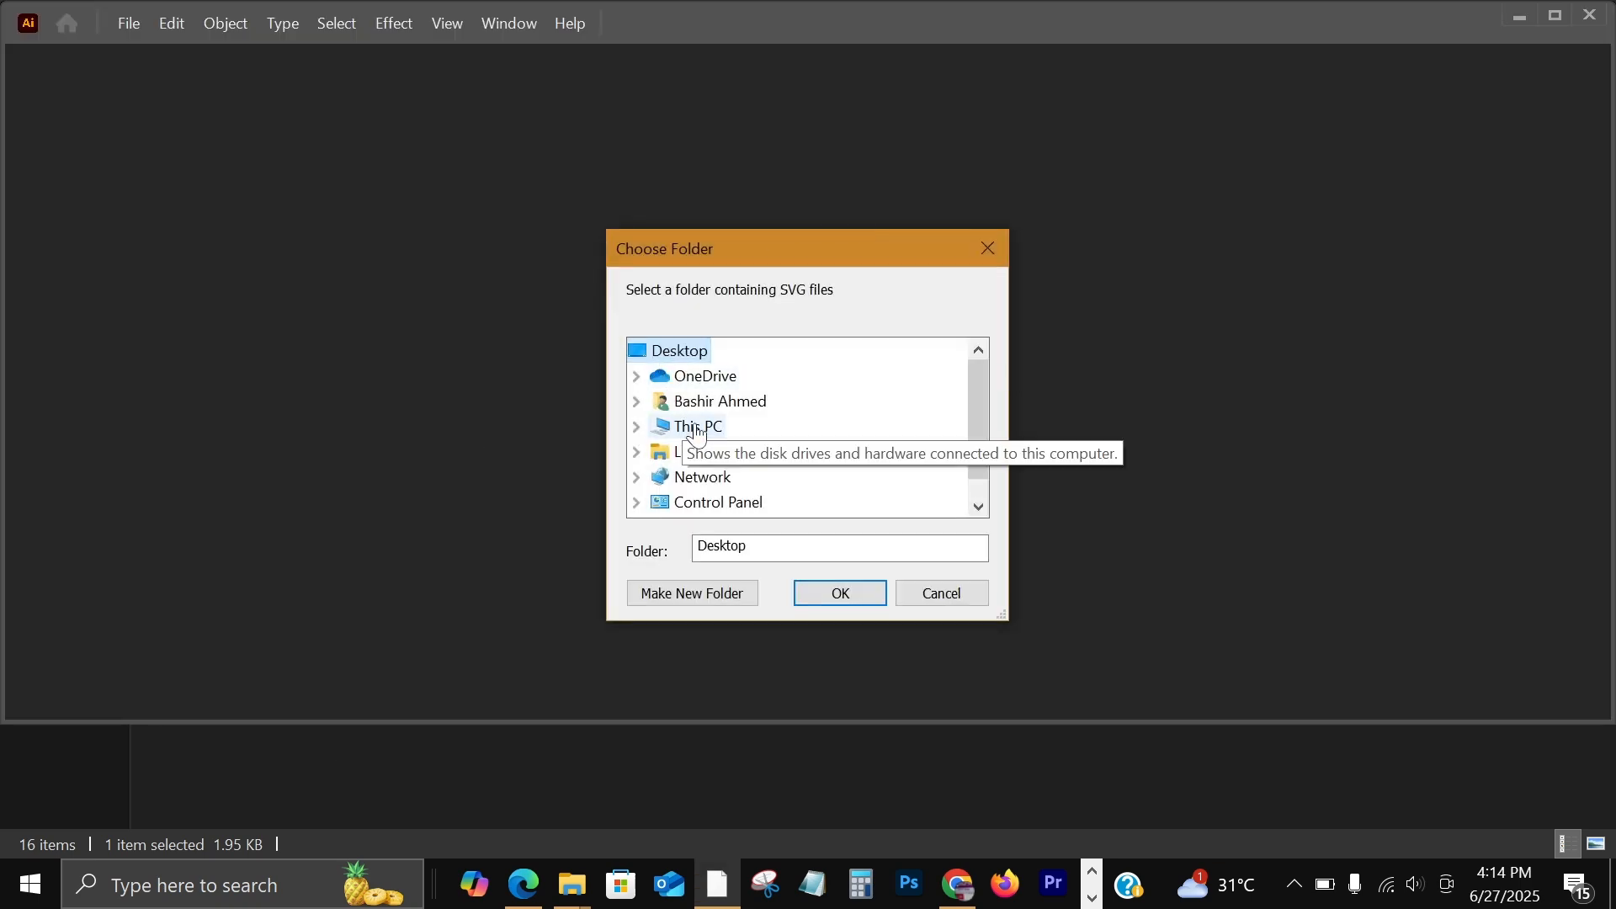
Choose the cat folder inside freepik image generator on drive D: as the script's folder of SVG files.
{"action": "left_click", "coordinate": [688, 426]}
{"action": "scroll", "coordinate": [770, 416], "scroll_direction": "down", "scroll_amount": 3}
{"action": "left_click", "coordinate": [740, 402]}
{"action": "scroll", "coordinate": [791, 408], "scroll_direction": "down", "scroll_amount": 2}
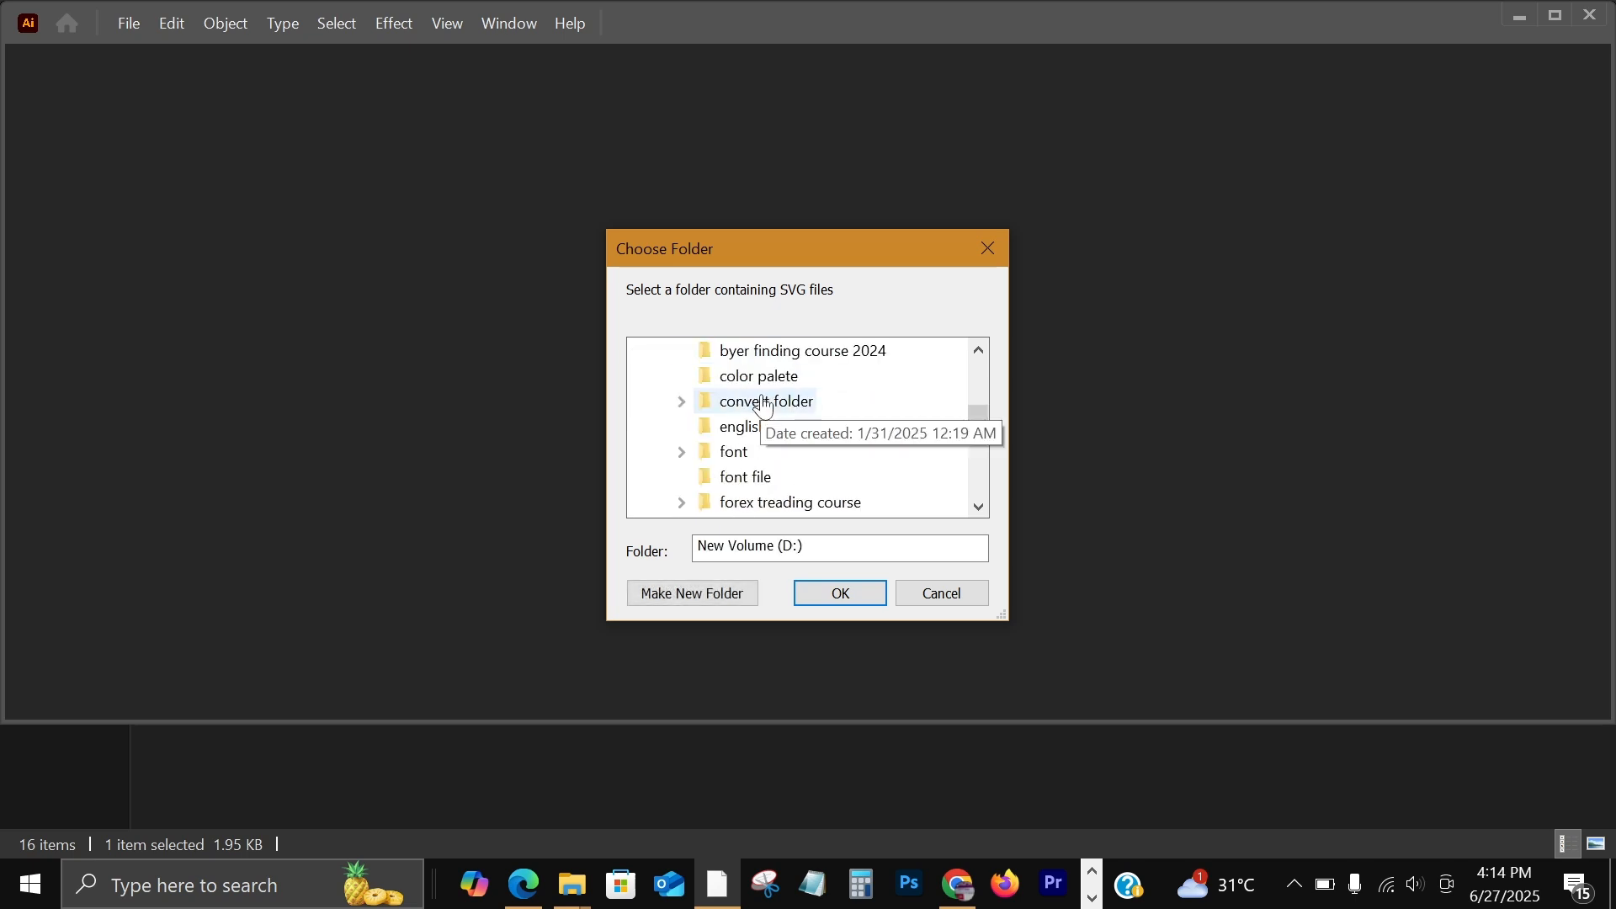
{"action": "scroll", "coordinate": [850, 421], "scroll_direction": "down", "scroll_amount": 2}
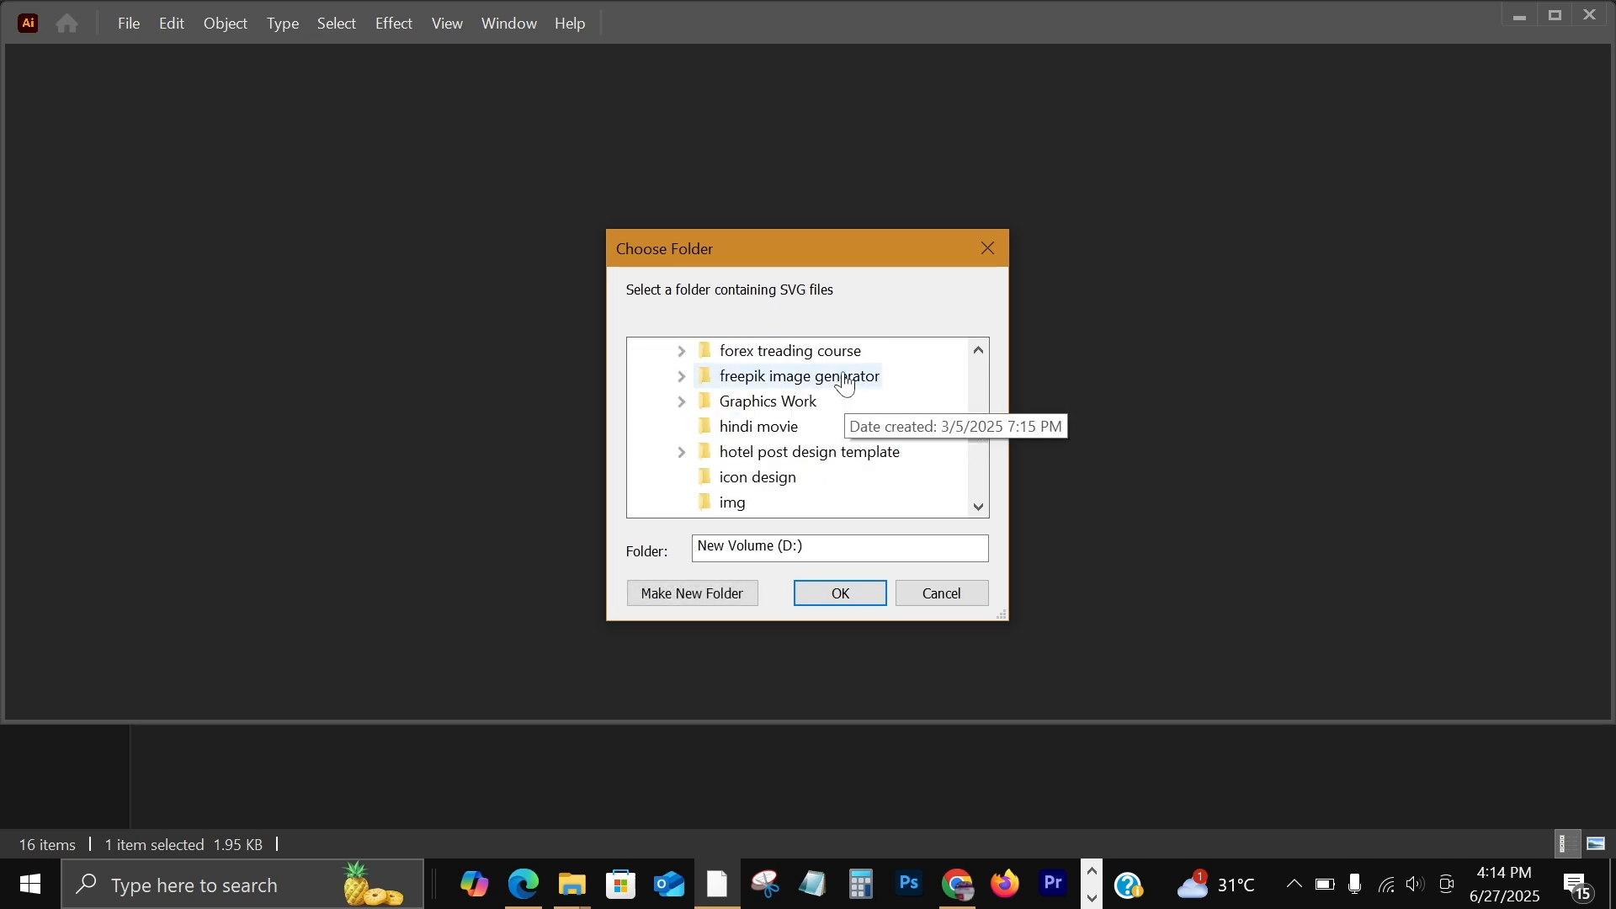
{"action": "double_click", "coordinate": [846, 384]}
{"action": "left_click", "coordinate": [755, 402]}
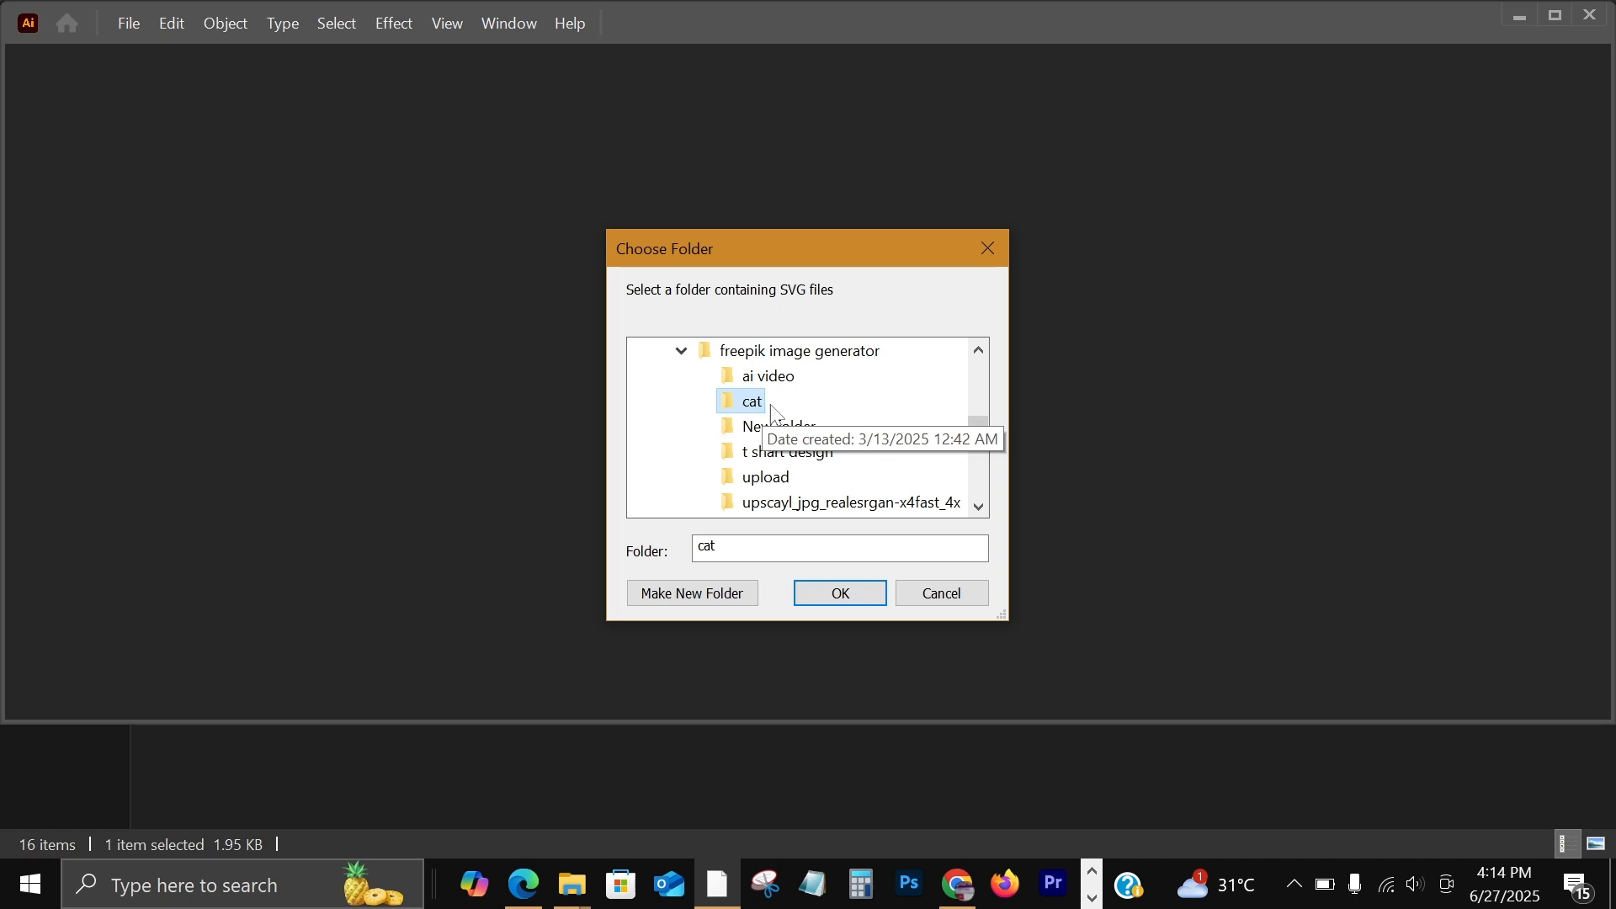
{"action": "left_click", "coordinate": [825, 595]}
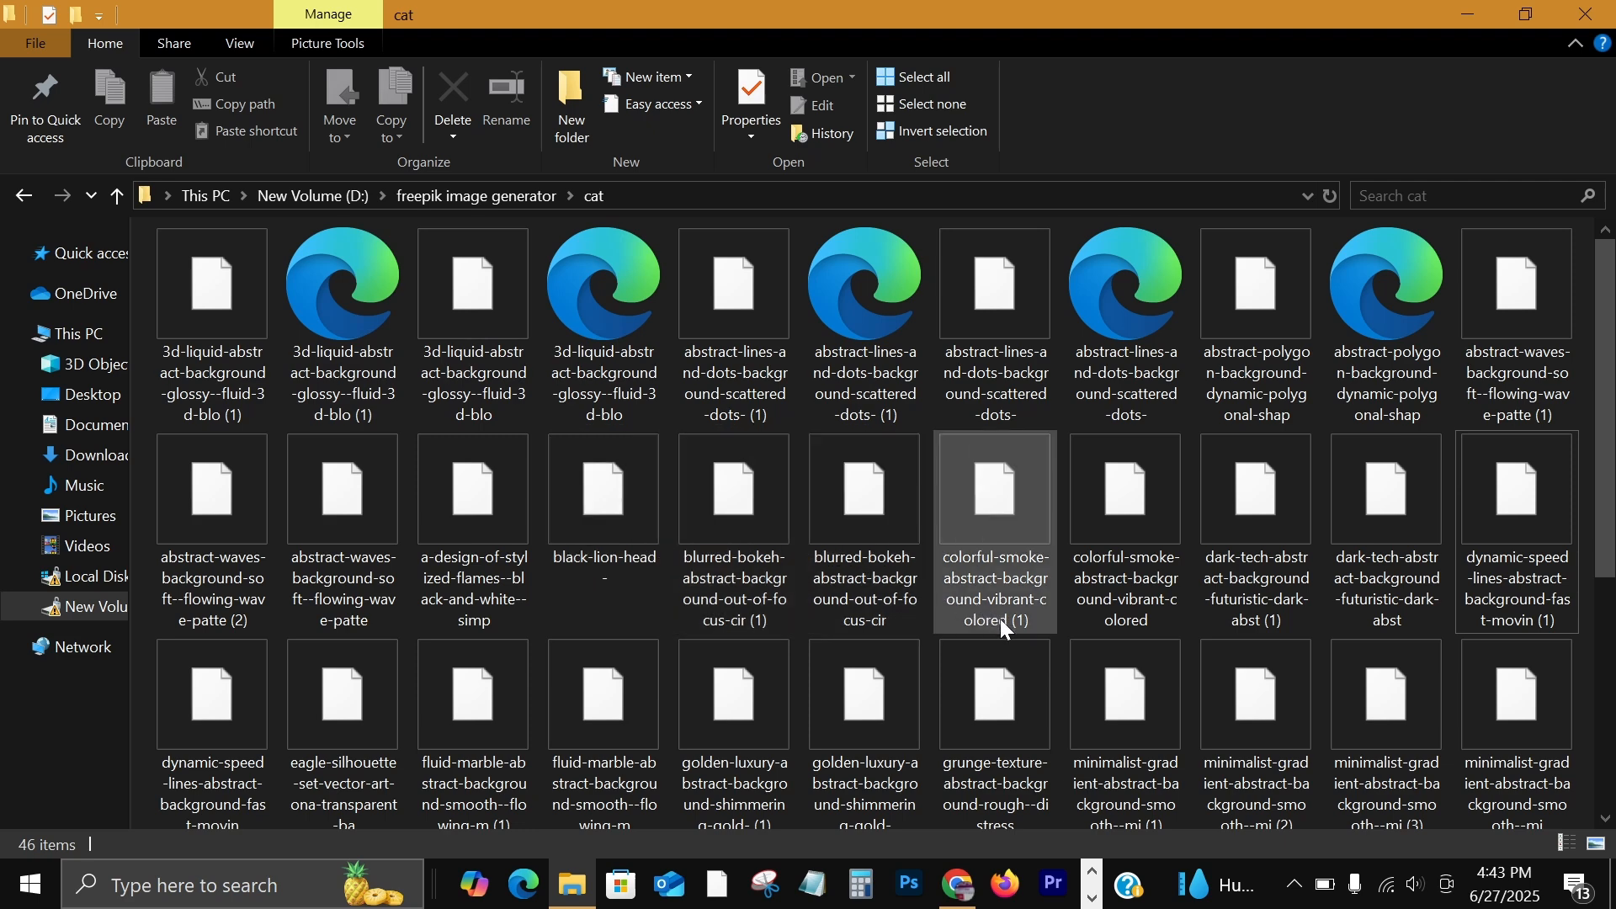
Delete the five remaining SVG originals of the 3d-liquid, abstract-lines and abstract-polygon backgrounds from the cat folder.
{"action": "scroll", "coordinate": [1004, 630], "scroll_direction": "down", "scroll_amount": 5}
{"action": "scroll", "coordinate": [1004, 633], "scroll_direction": "up", "scroll_amount": 5}
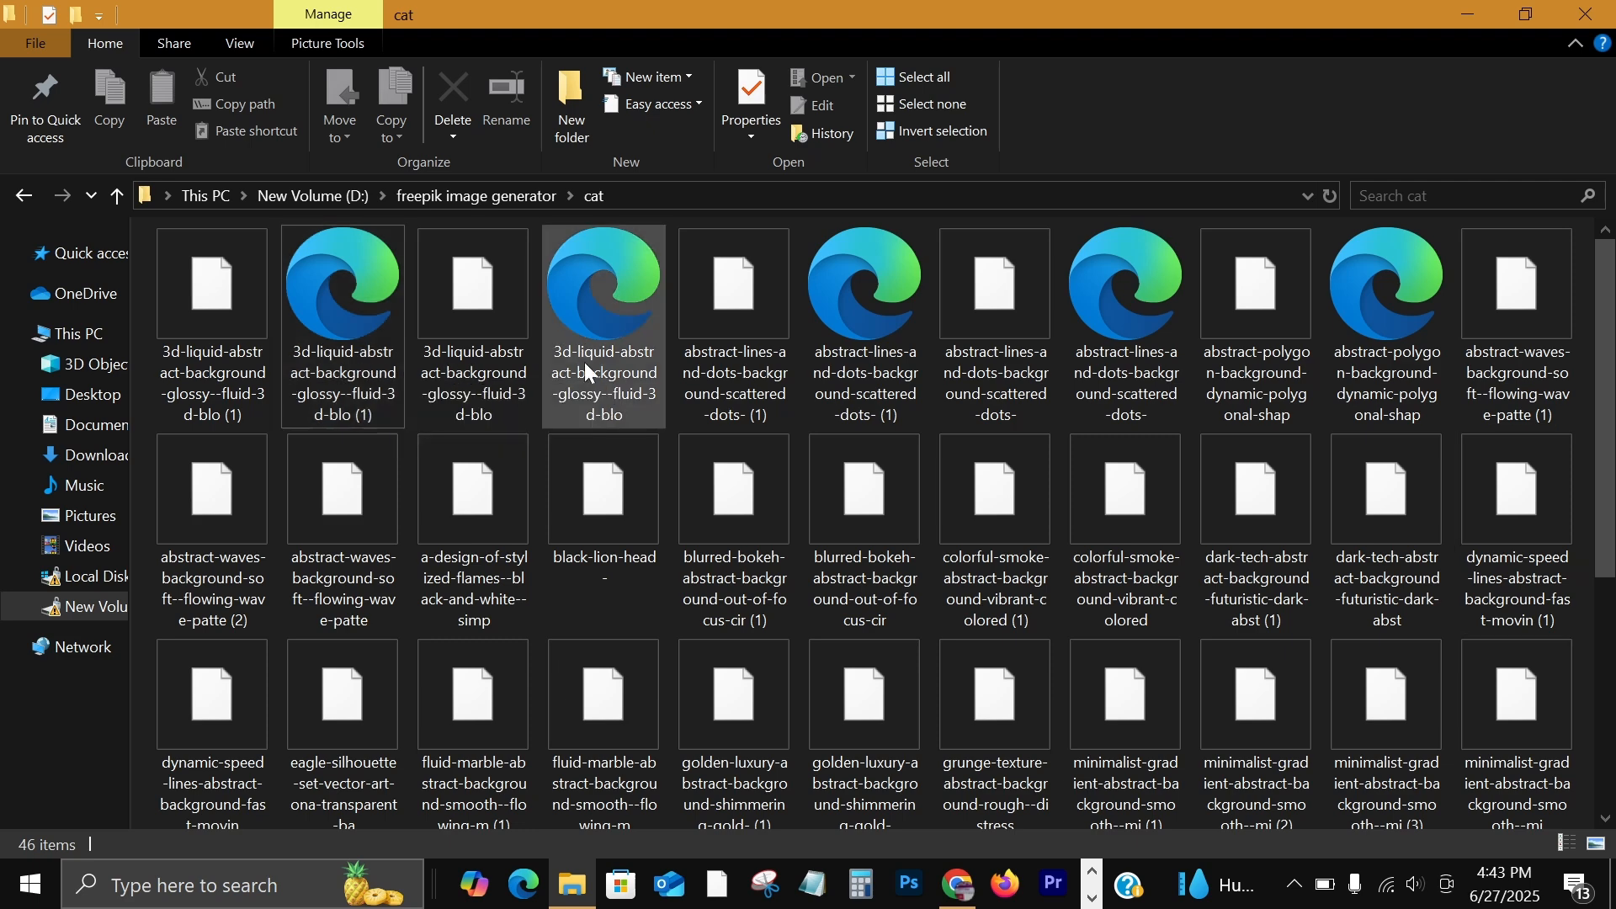
{"action": "left_click", "coordinate": [341, 370]}
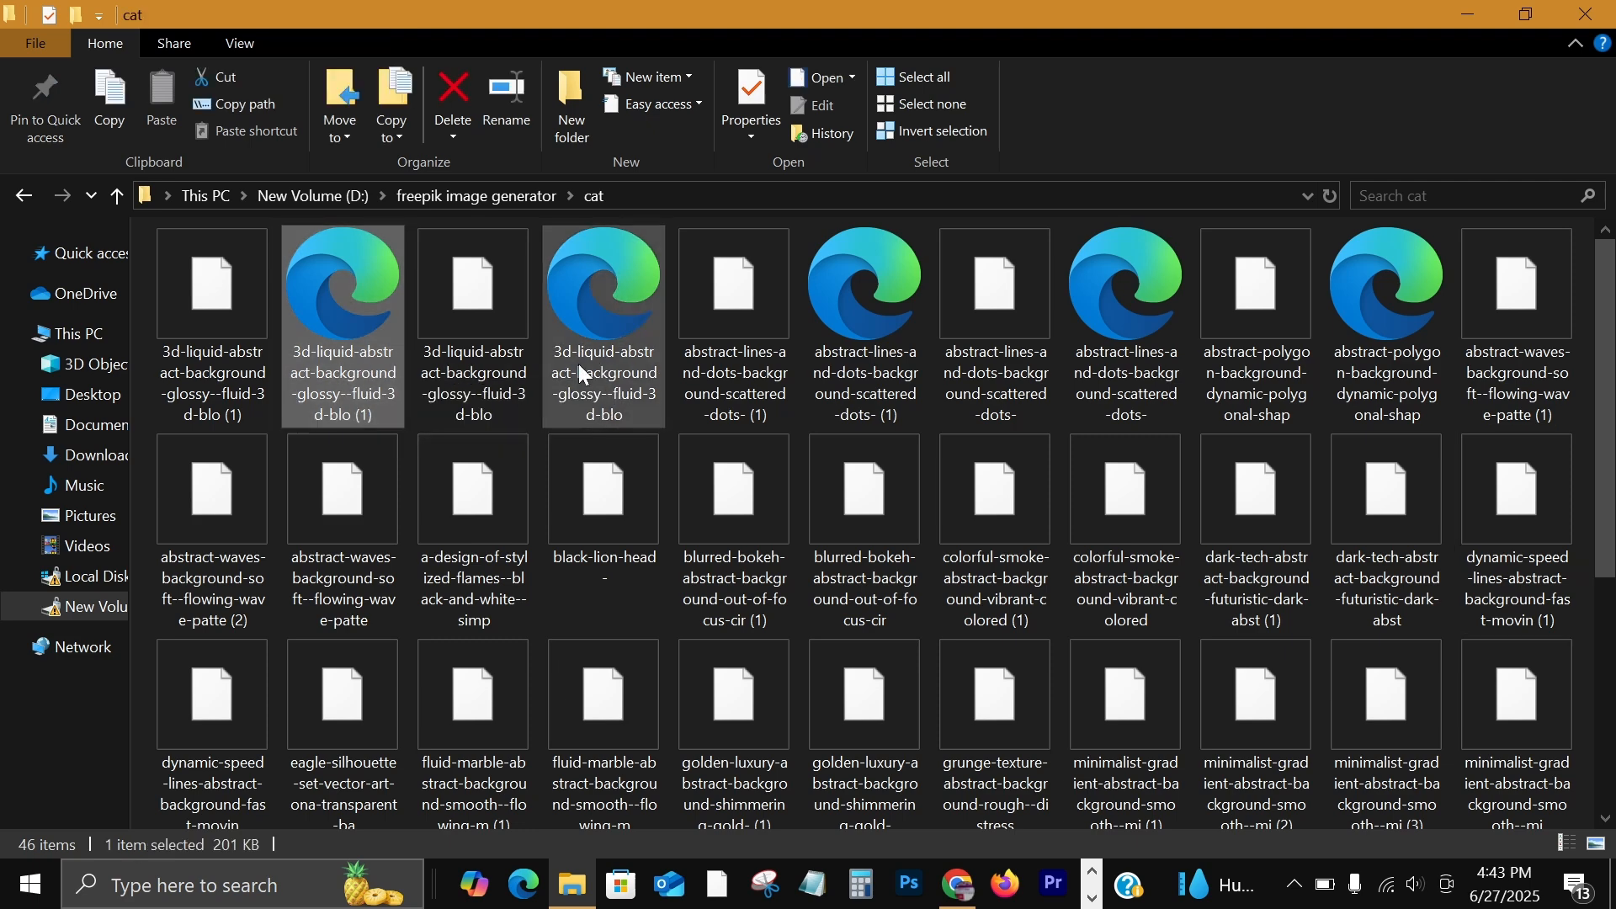
{"action": "left_click", "coordinate": [584, 372], "text": "ctrl"}
{"action": "left_click", "coordinate": [842, 358], "text": "ctrl"}
{"action": "left_click", "coordinate": [1120, 350], "text": "ctrl"}
{"action": "left_click", "coordinate": [1370, 363], "text": "ctrl"}
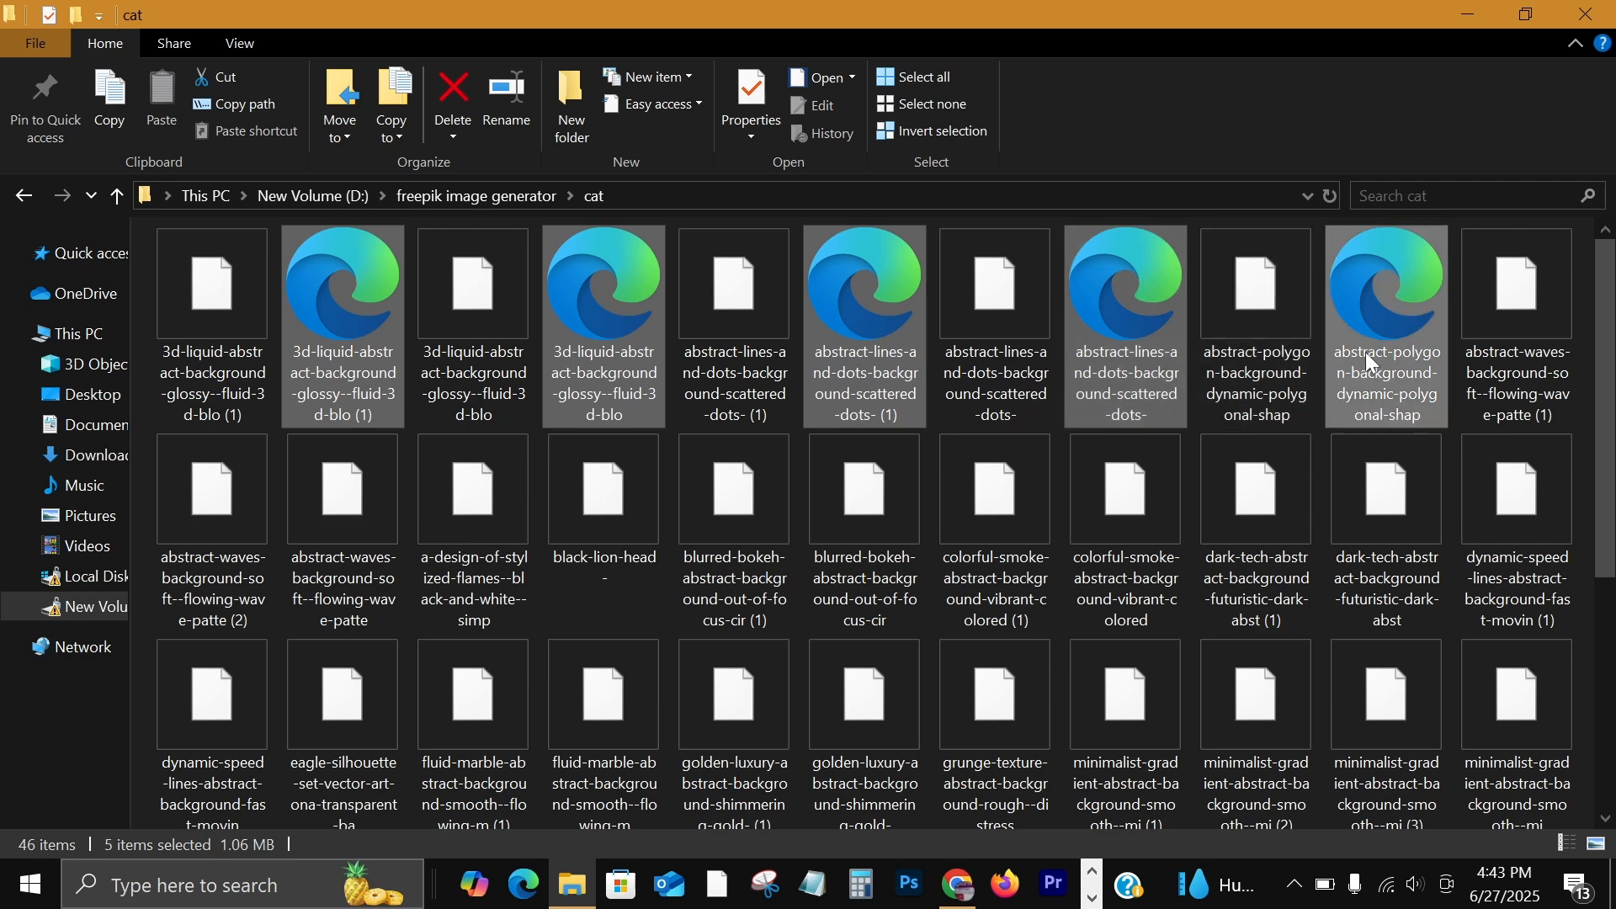
{"action": "key", "text": "Delete"}
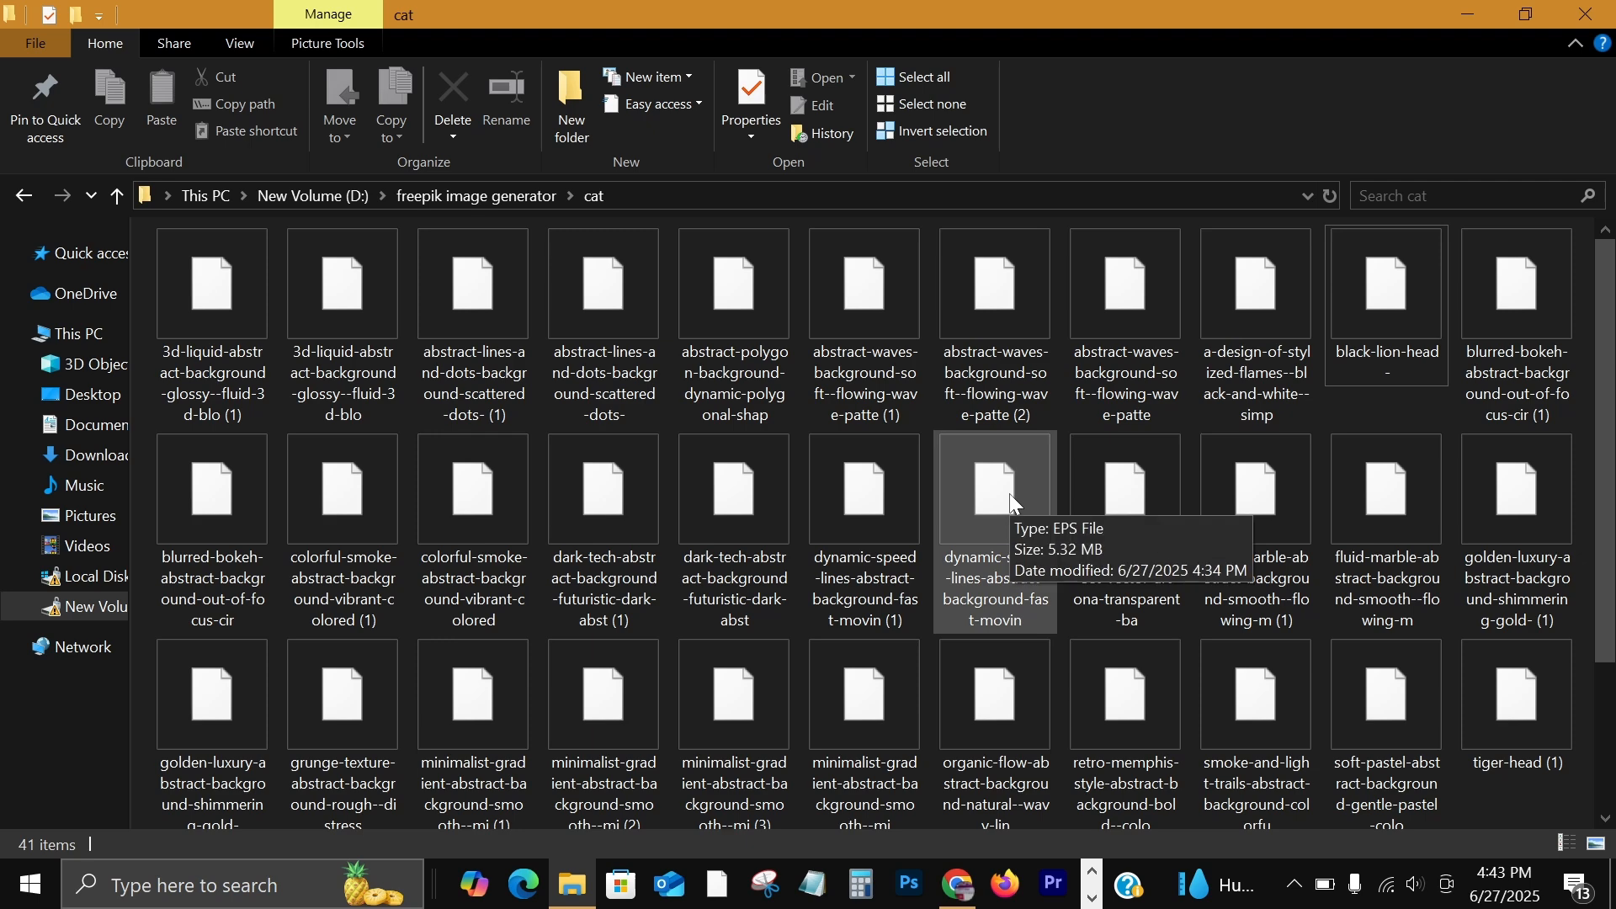
Look through the converted EPS files in the cat folder.
{"action": "scroll", "coordinate": [1014, 503], "scroll_direction": "down", "scroll_amount": 2}
{"action": "scroll", "coordinate": [1014, 503], "scroll_direction": "up", "scroll_amount": 2}
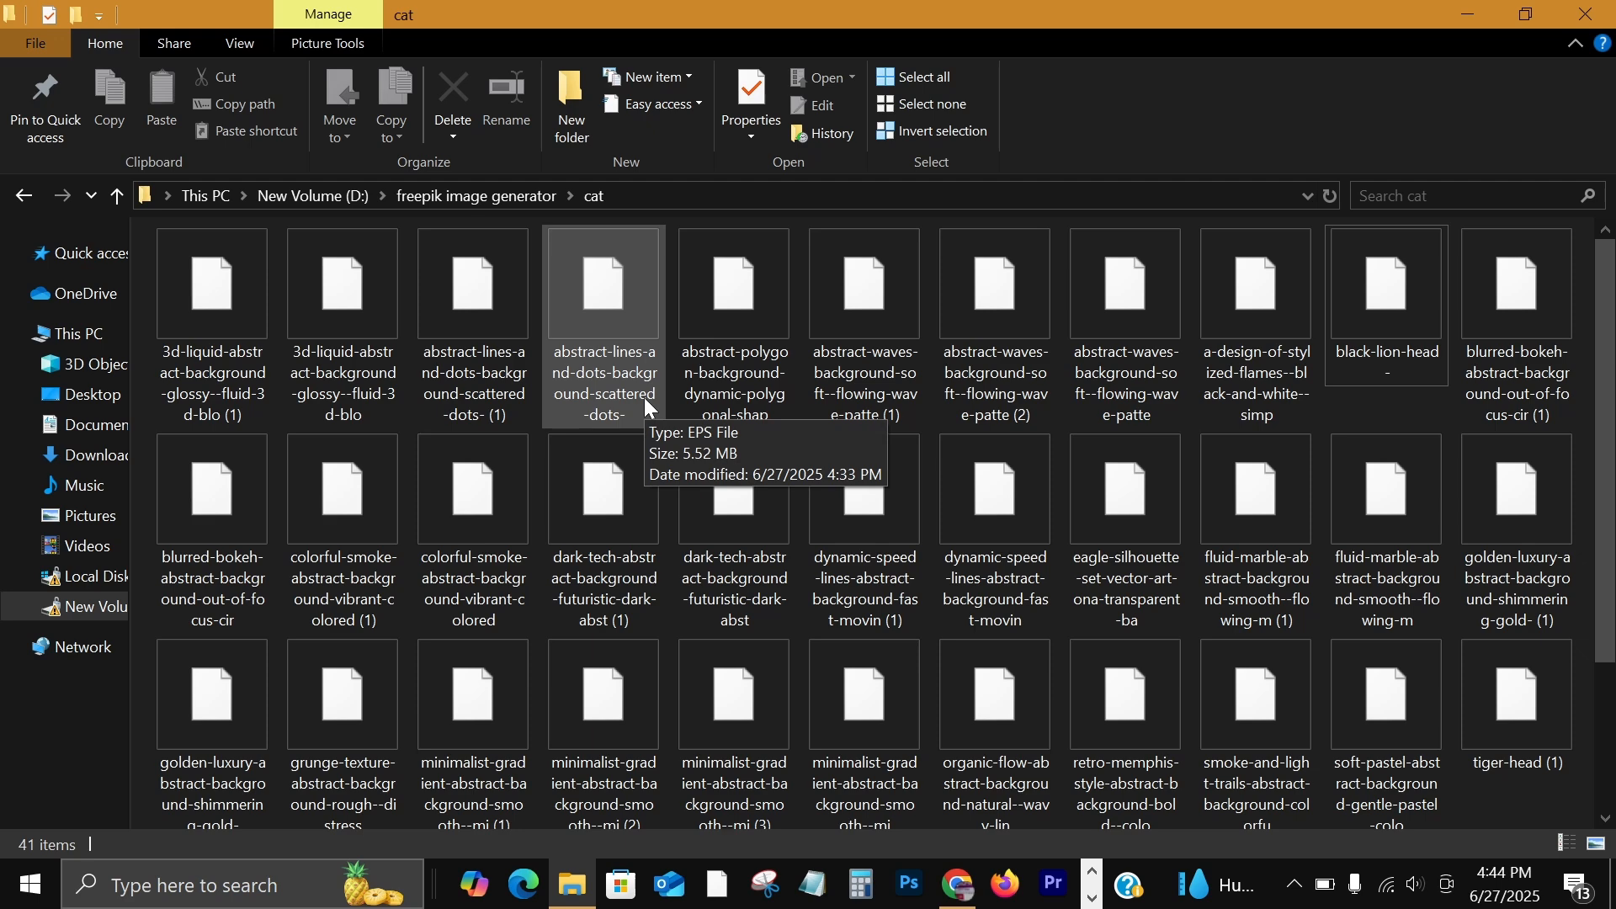
{"action": "scroll", "coordinate": [649, 407], "scroll_direction": "down", "scroll_amount": 2}
{"action": "scroll", "coordinate": [649, 408], "scroll_direction": "up", "scroll_amount": 2}
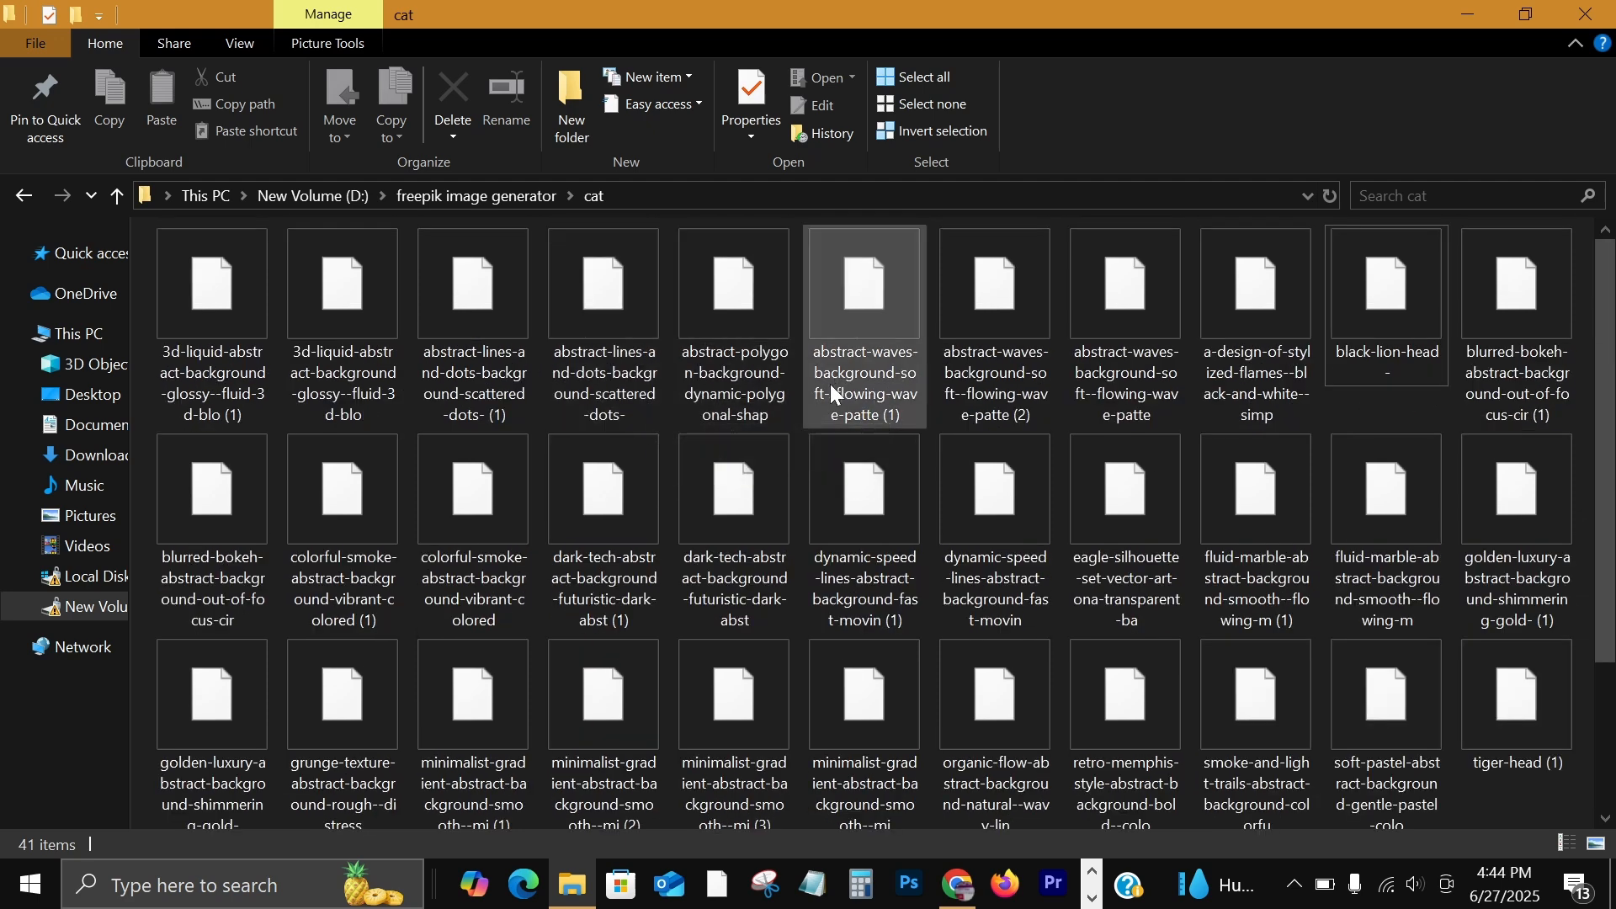
{"action": "scroll", "coordinate": [810, 410], "scroll_direction": "down", "scroll_amount": 2}
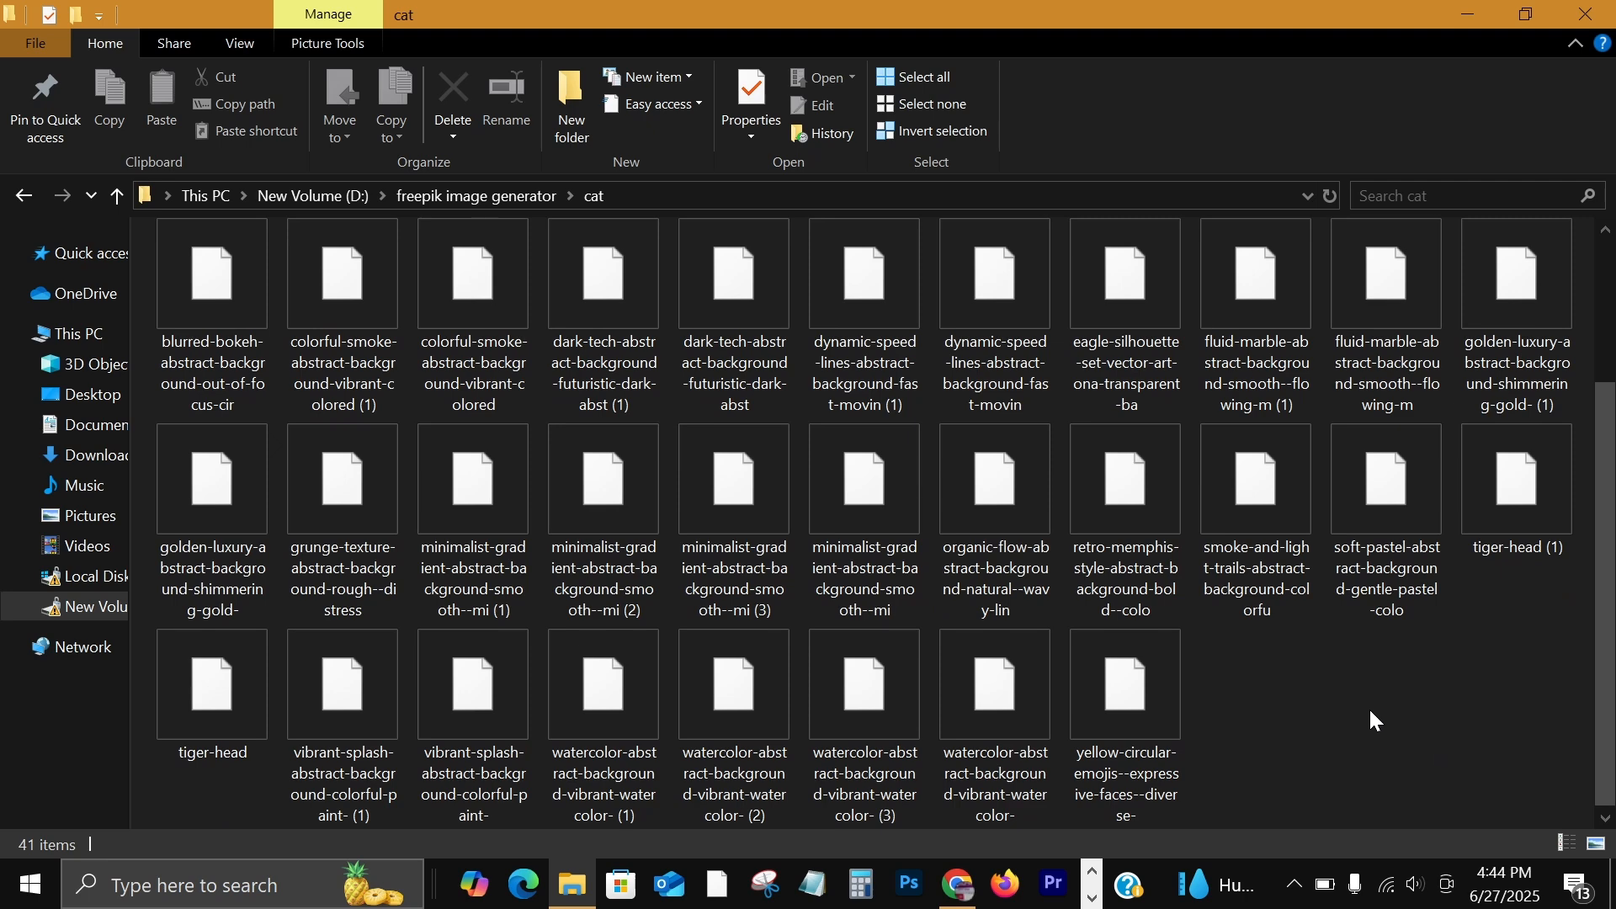
{"action": "scroll", "coordinate": [1376, 722], "scroll_direction": "up", "scroll_amount": 2}
{"action": "scroll", "coordinate": [1376, 722], "scroll_direction": "down", "scroll_amount": 2}
{"action": "scroll", "coordinate": [926, 556], "scroll_direction": "up", "scroll_amount": 2}
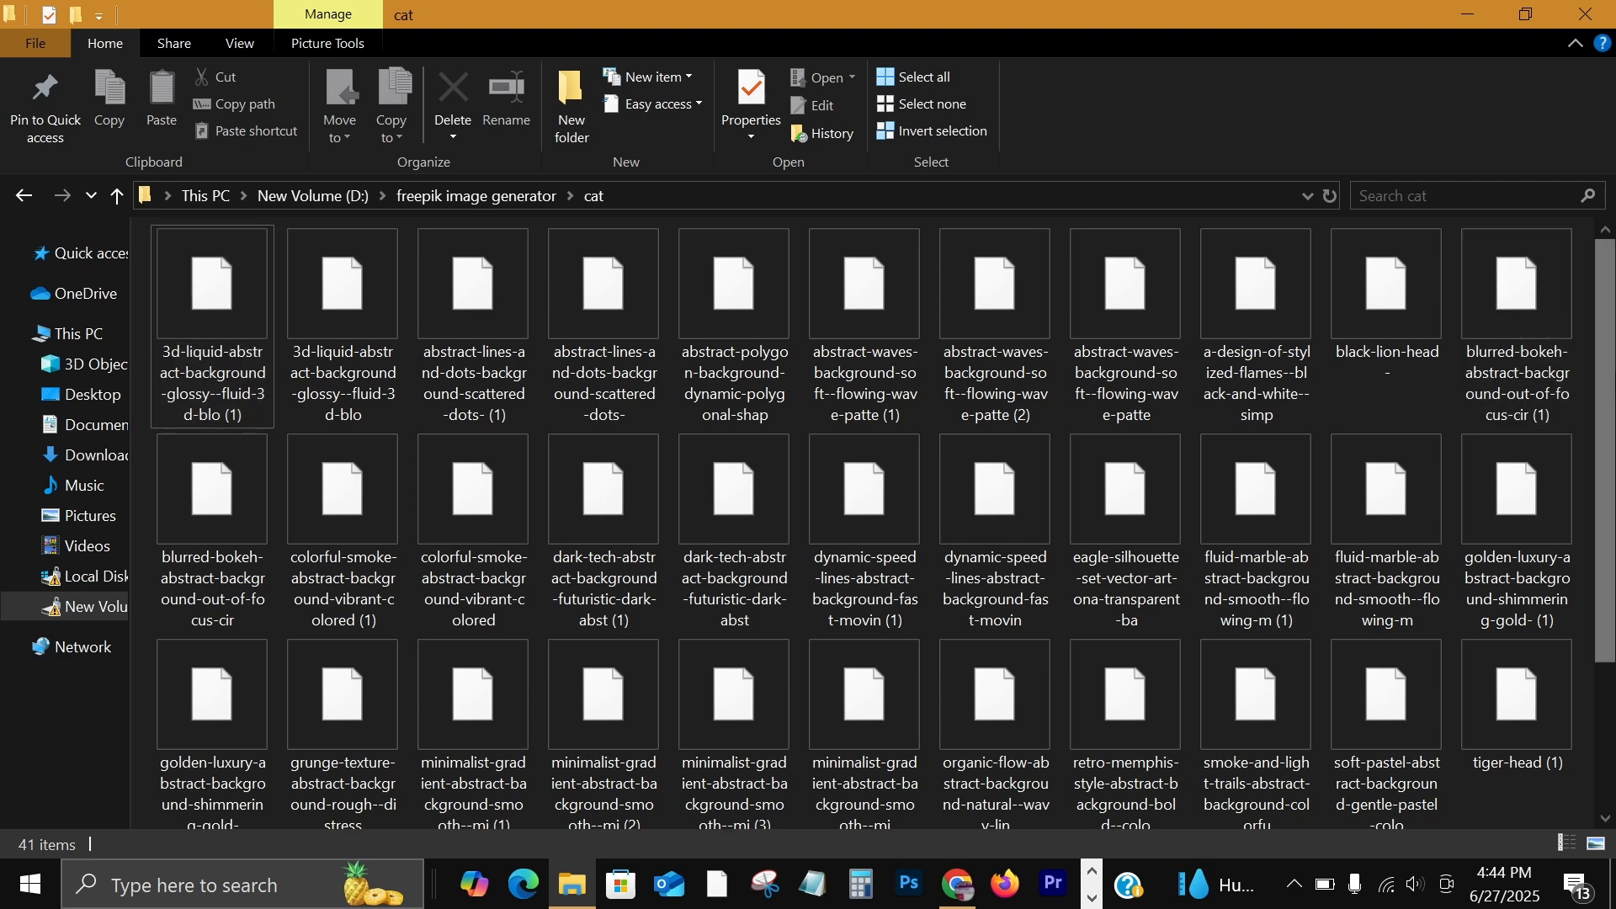
{"action": "scroll", "coordinate": [882, 523], "scroll_direction": "down", "scroll_amount": 2}
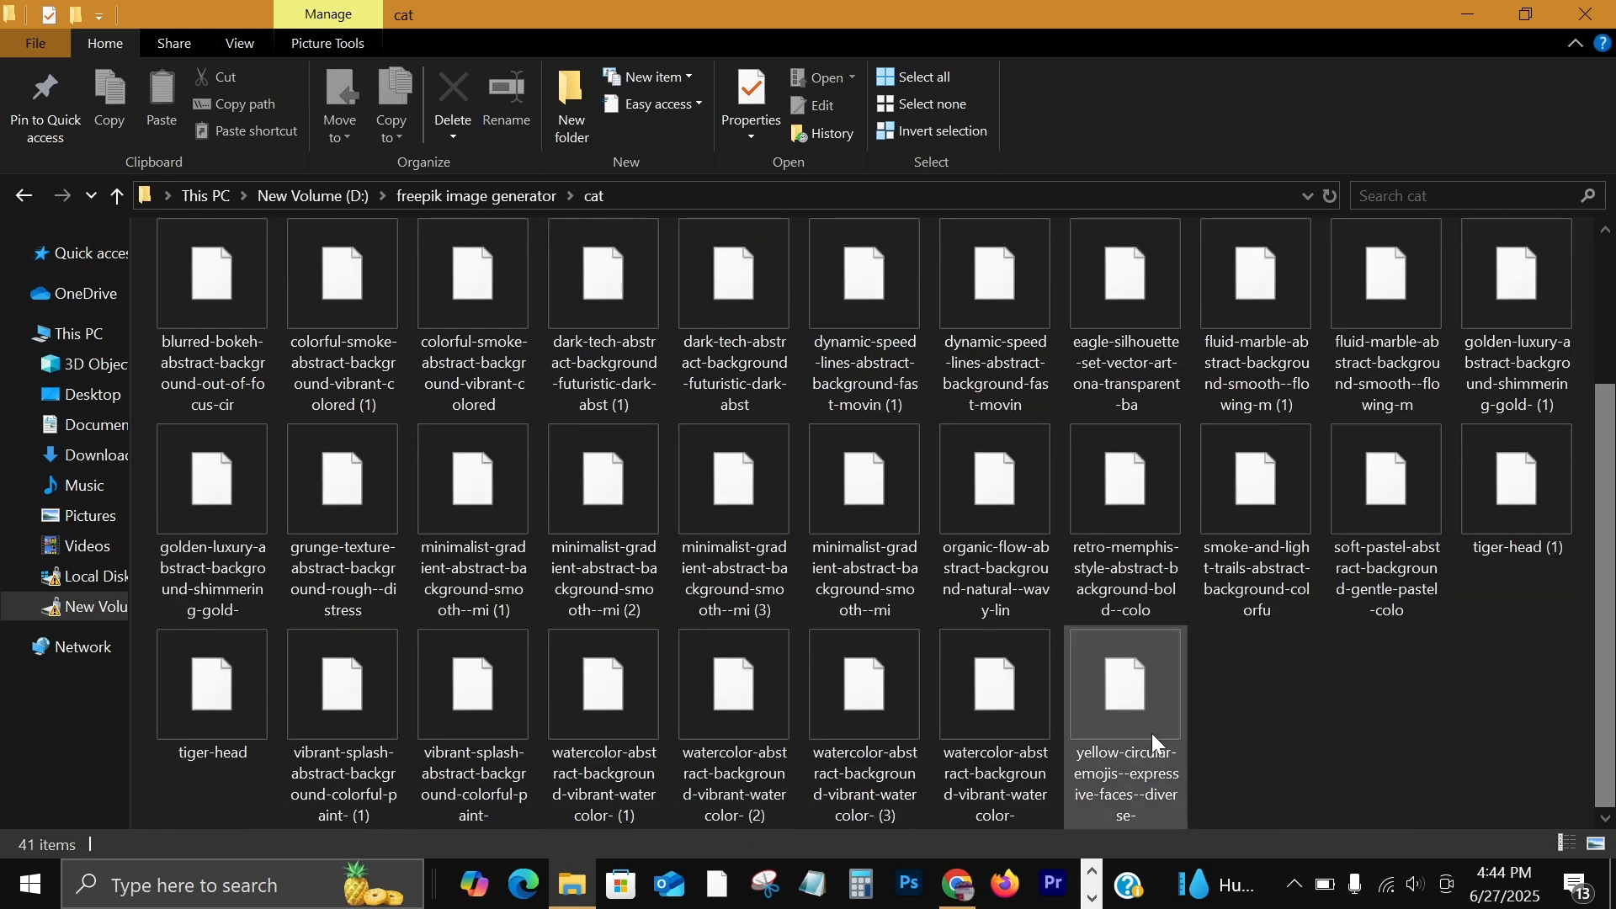
Select all the EPS files in the cat folder and upload them to the Adobe Stock contributor site.
{"action": "left_click", "coordinate": [916, 76]}
{"action": "left_click_drag", "start_coordinate": [981, 523], "coordinate": [731, 483]}
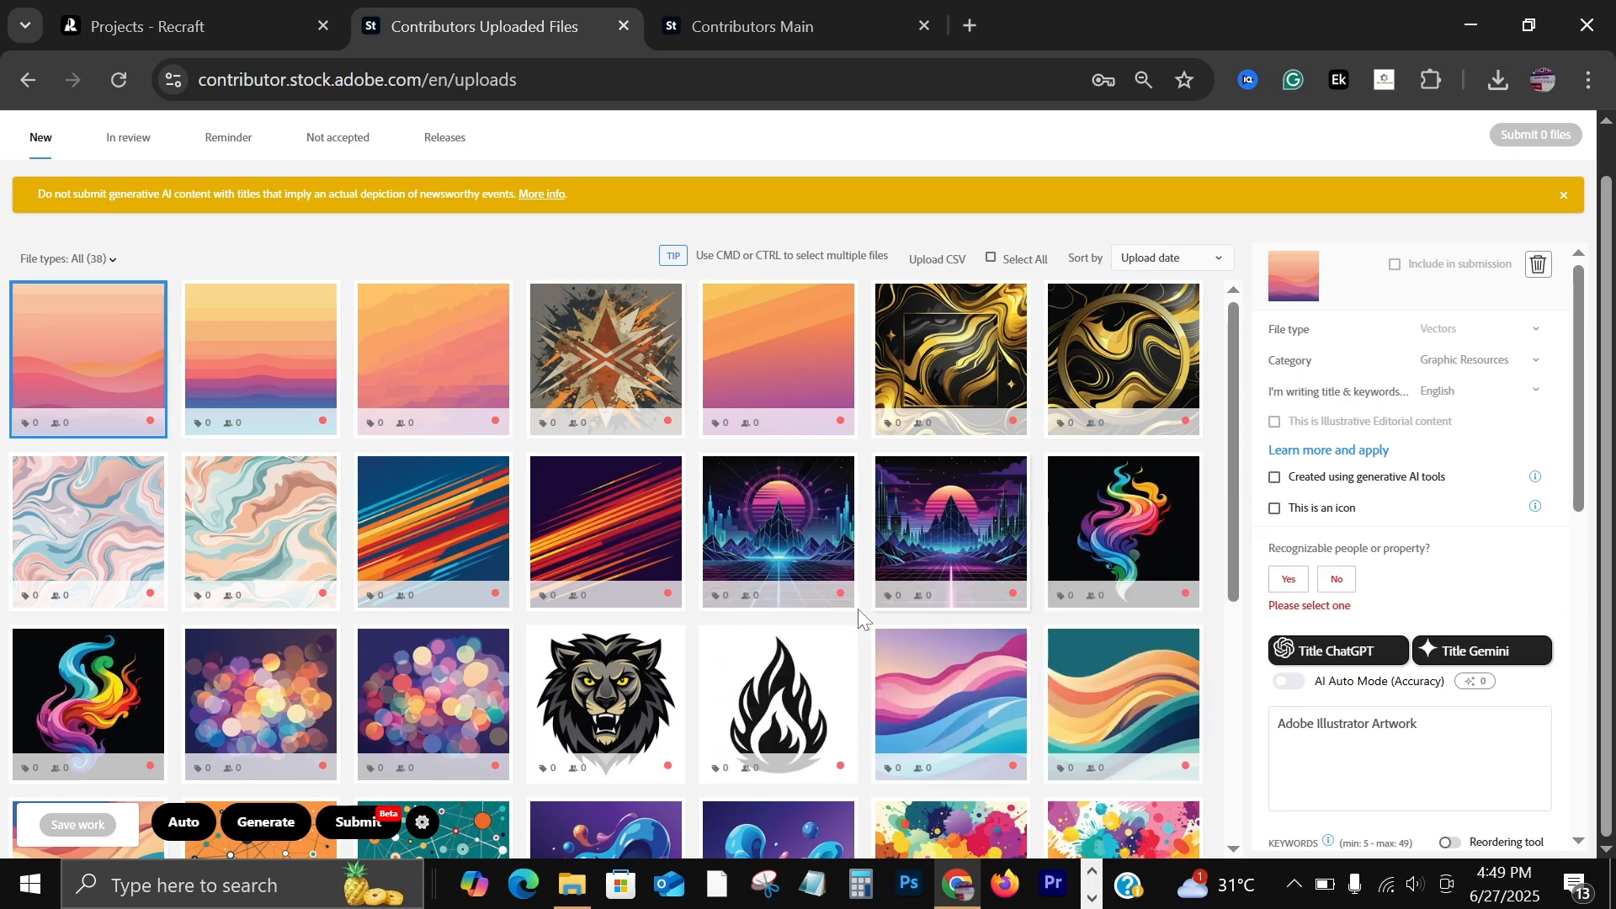
Mark all uploaded files as created using generative AI tools with no recognizable people or property, and save the work.
{"action": "scroll", "coordinate": [1355, 707], "scroll_direction": "down", "scroll_amount": 5}
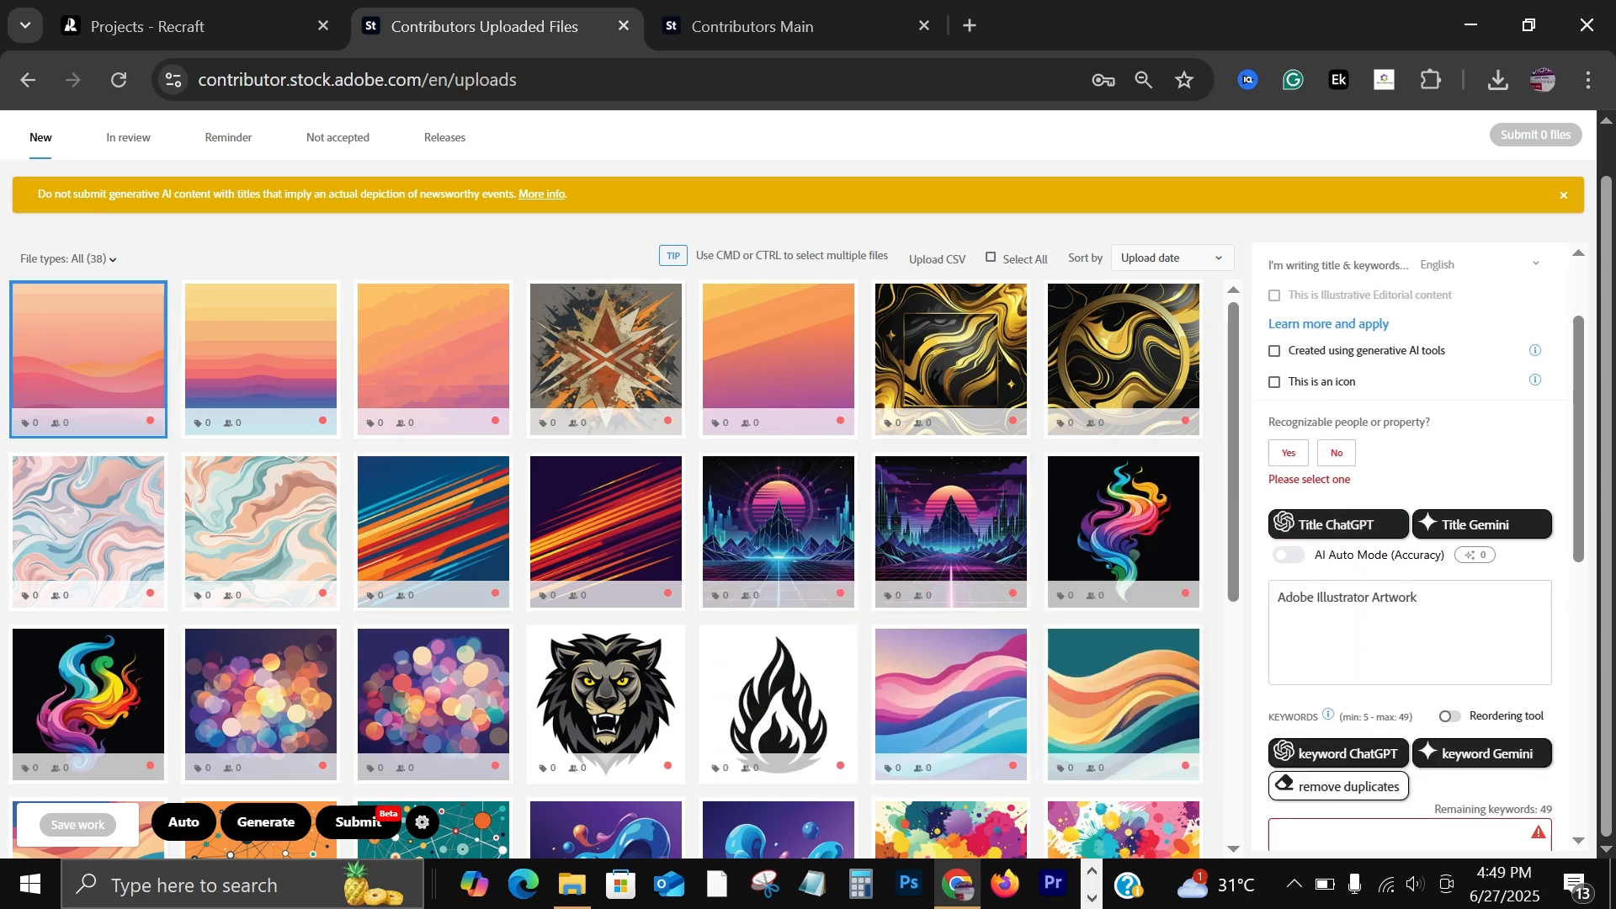
{"action": "scroll", "coordinate": [1355, 707], "scroll_direction": "up", "scroll_amount": 3}
{"action": "scroll", "coordinate": [1410, 607], "scroll_direction": "down", "scroll_amount": 2}
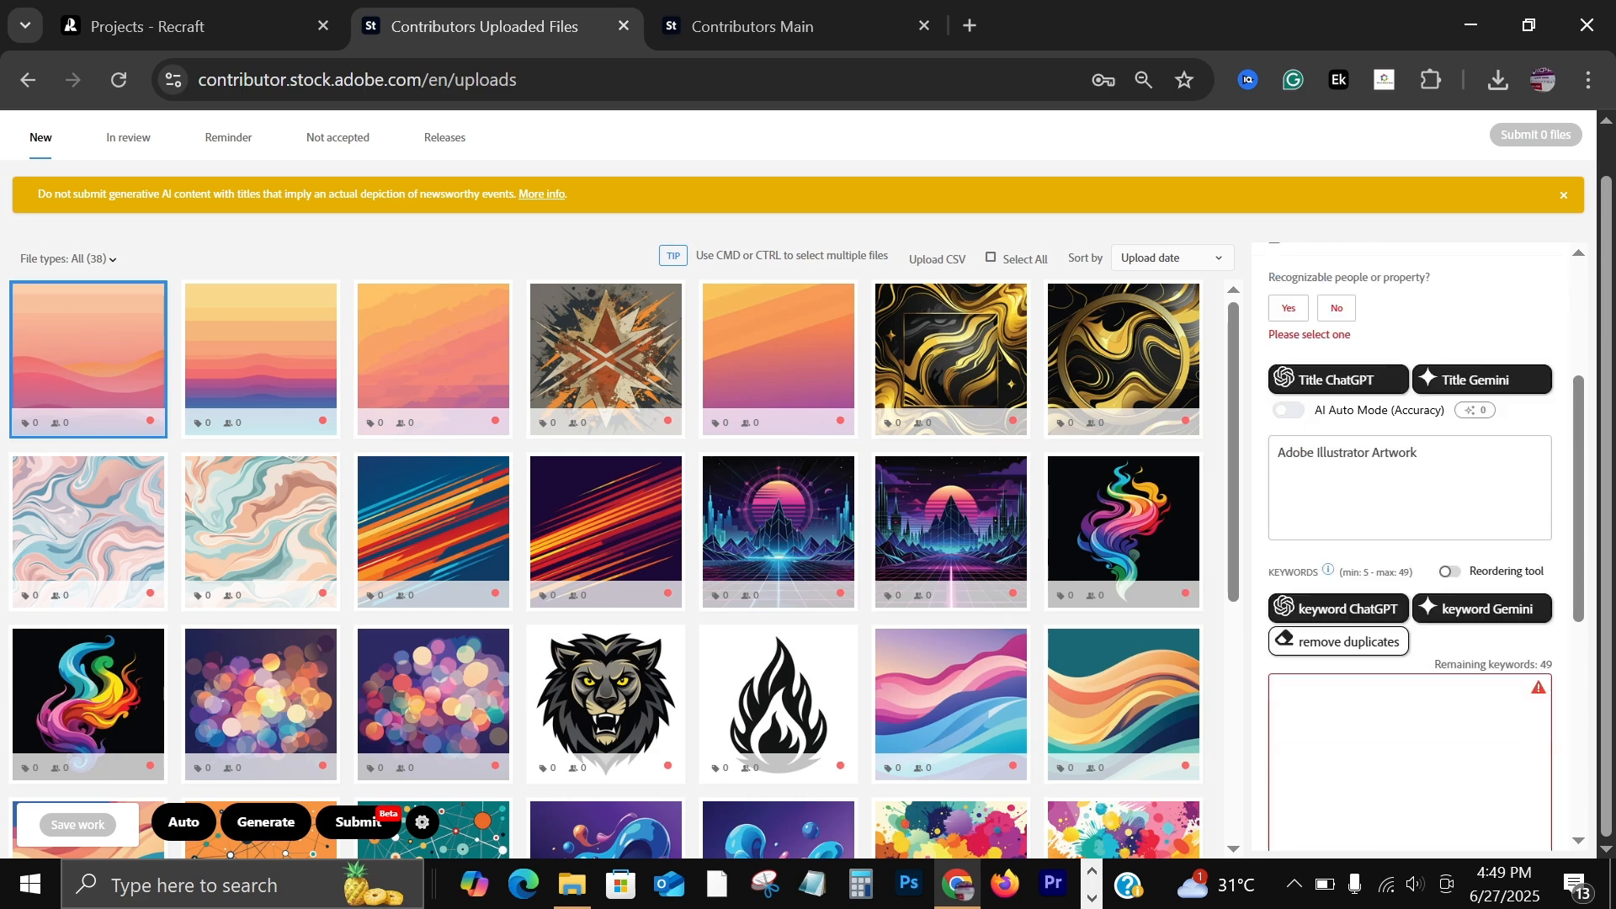
{"action": "scroll", "coordinate": [1410, 606], "scroll_direction": "up", "scroll_amount": 3}
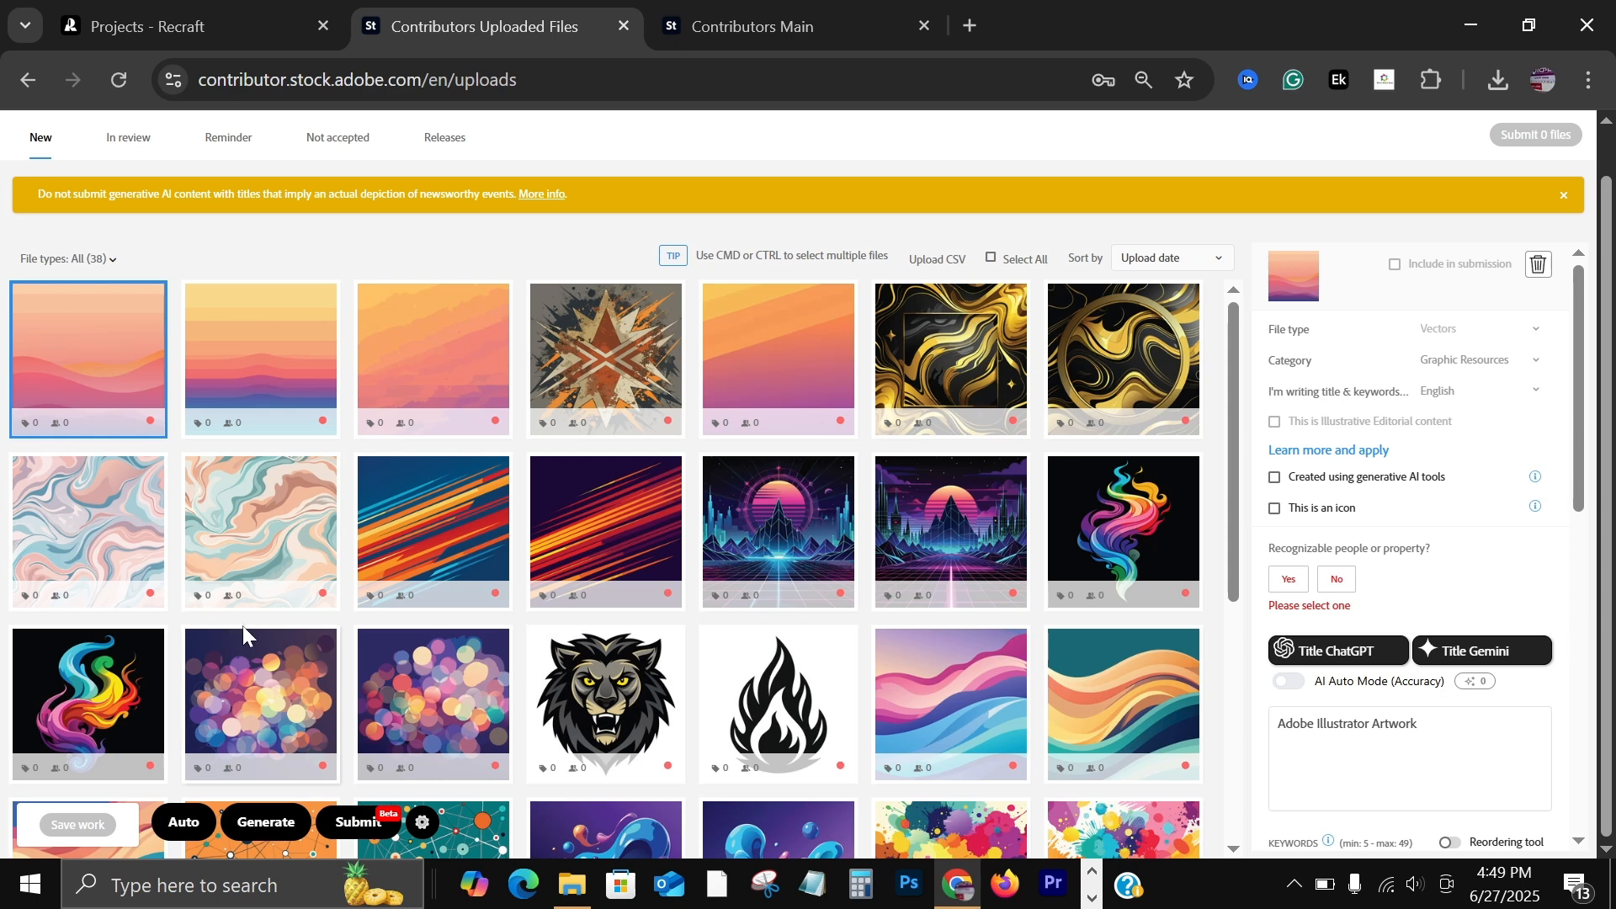
{"action": "mouse_move", "coordinate": [242, 627]}
{"action": "mouse_move", "coordinate": [138, 331]}
{"action": "left_click", "coordinate": [991, 259]}
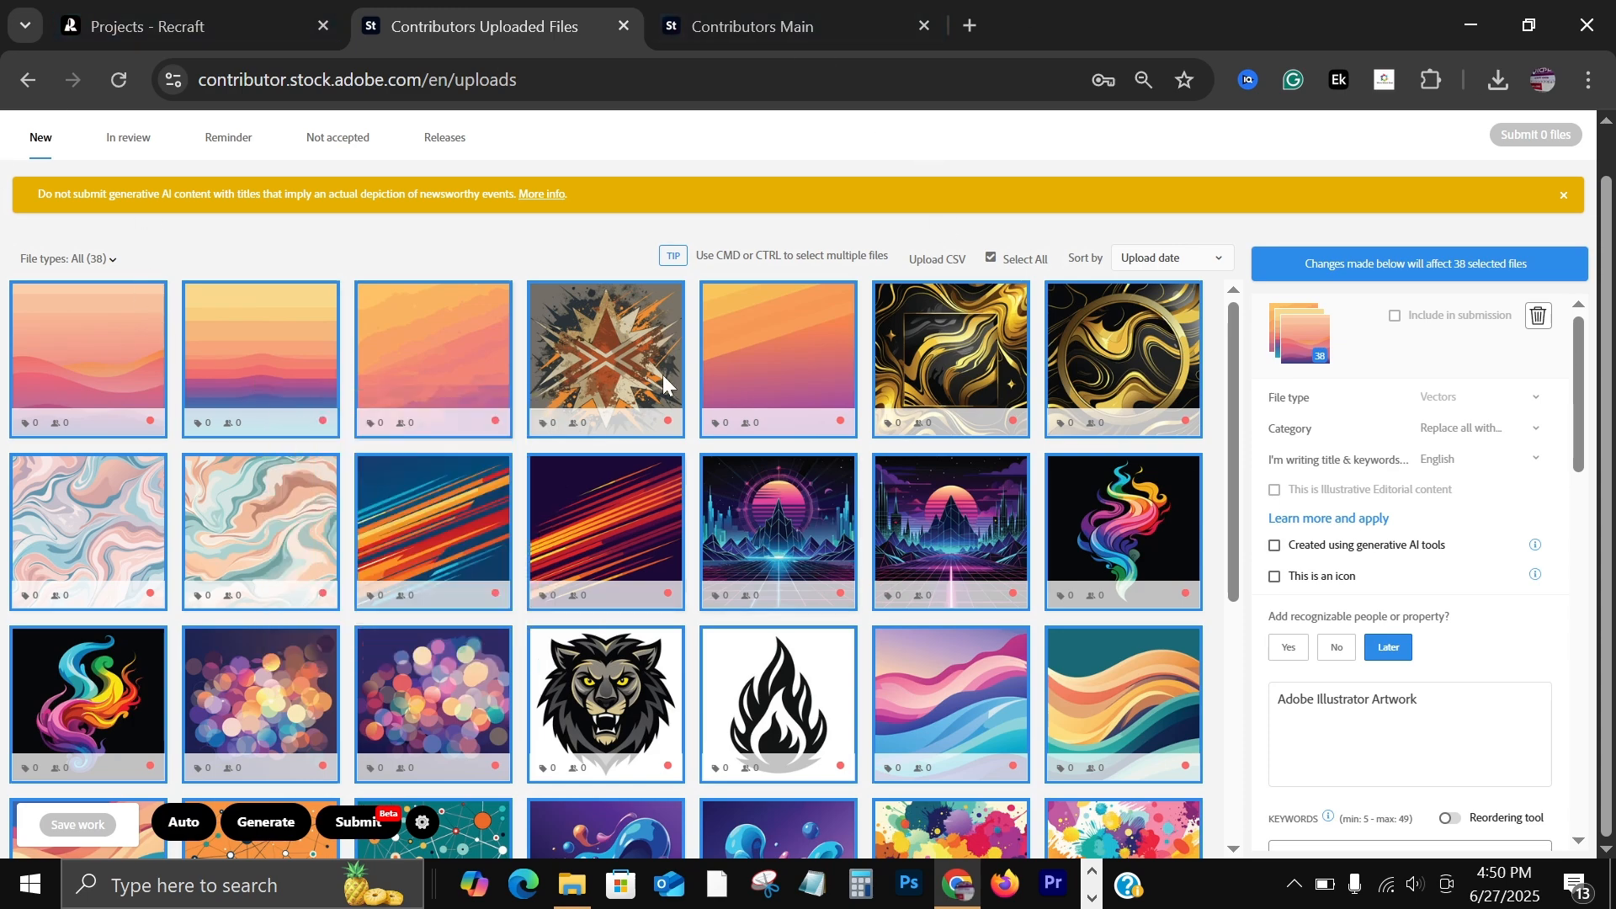
{"action": "mouse_move", "coordinate": [114, 409]}
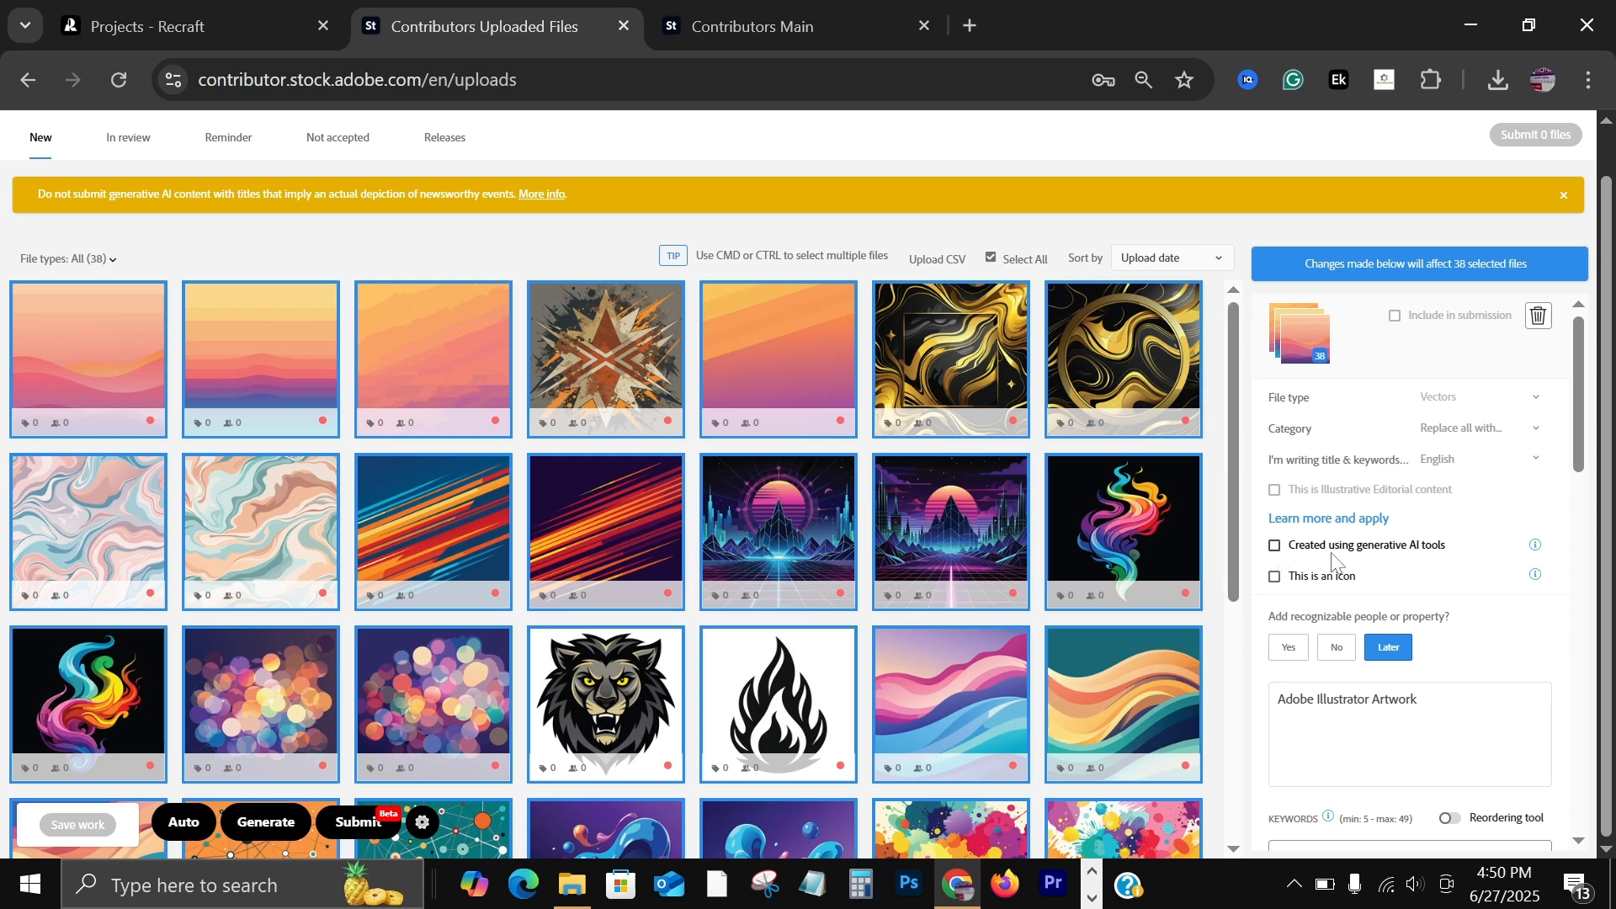
{"action": "left_click", "coordinate": [1276, 546]}
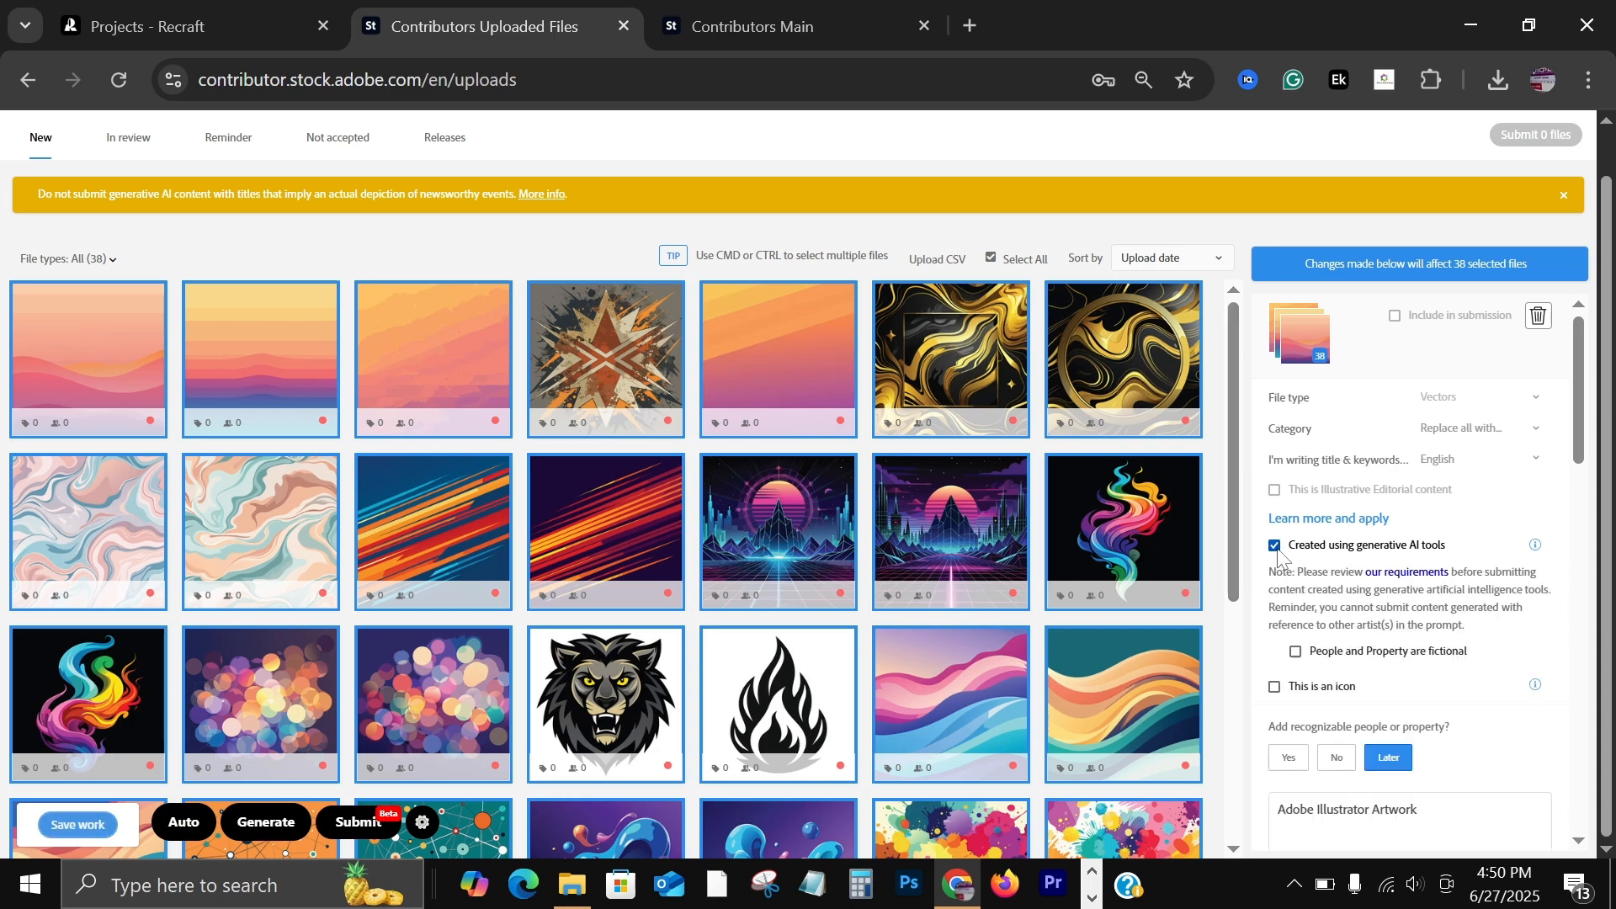
{"action": "left_click", "coordinate": [1331, 765]}
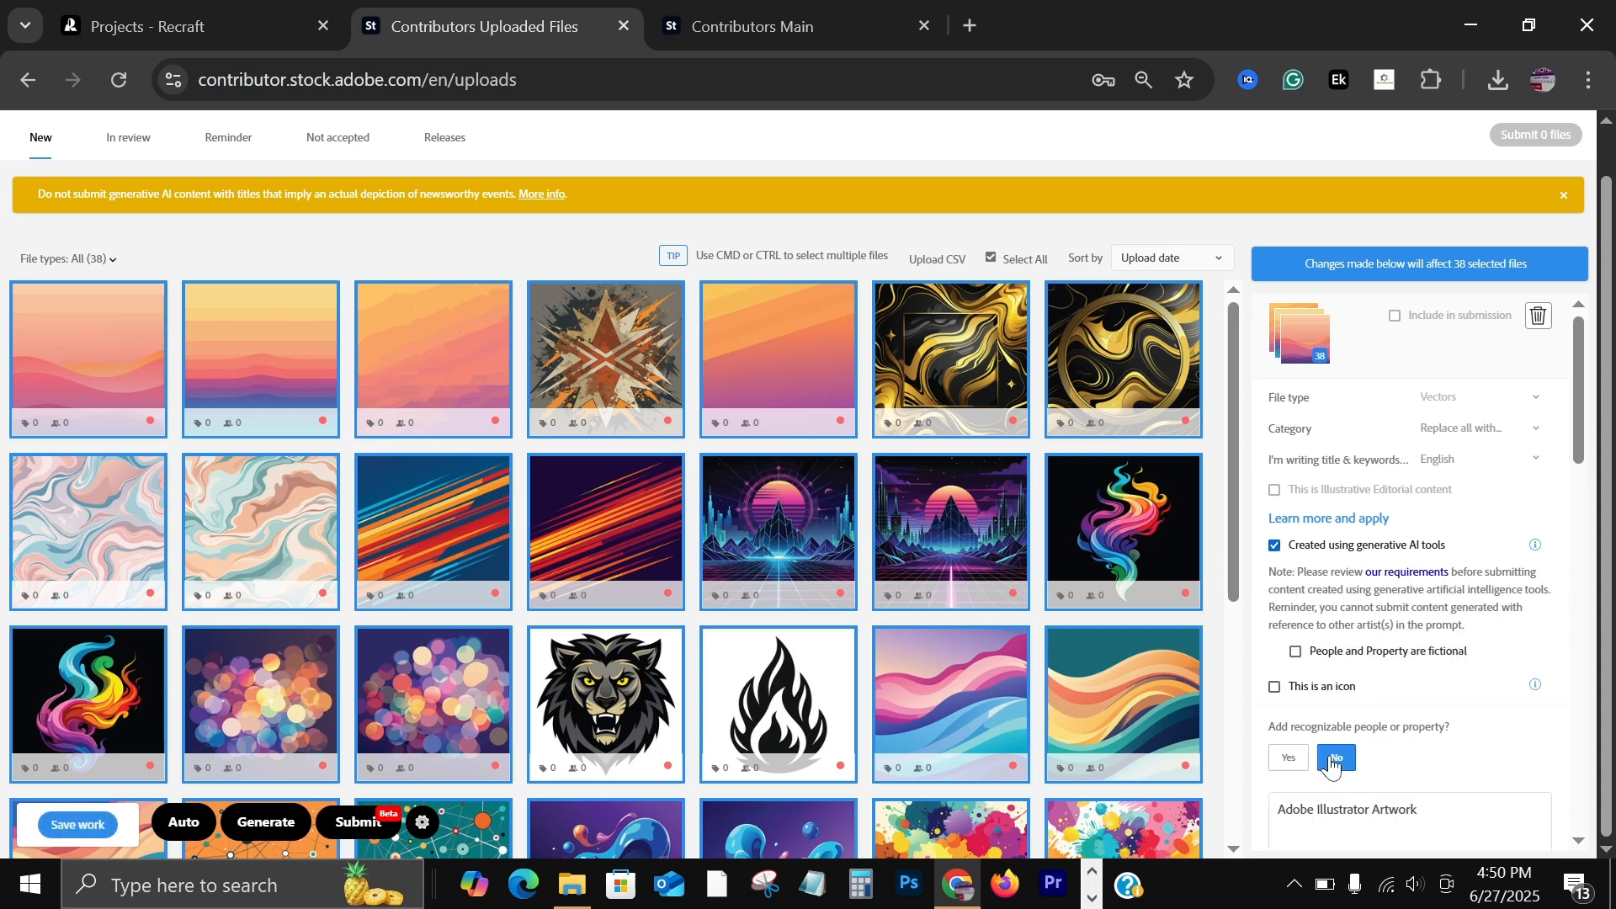
{"action": "left_click", "coordinate": [74, 825]}
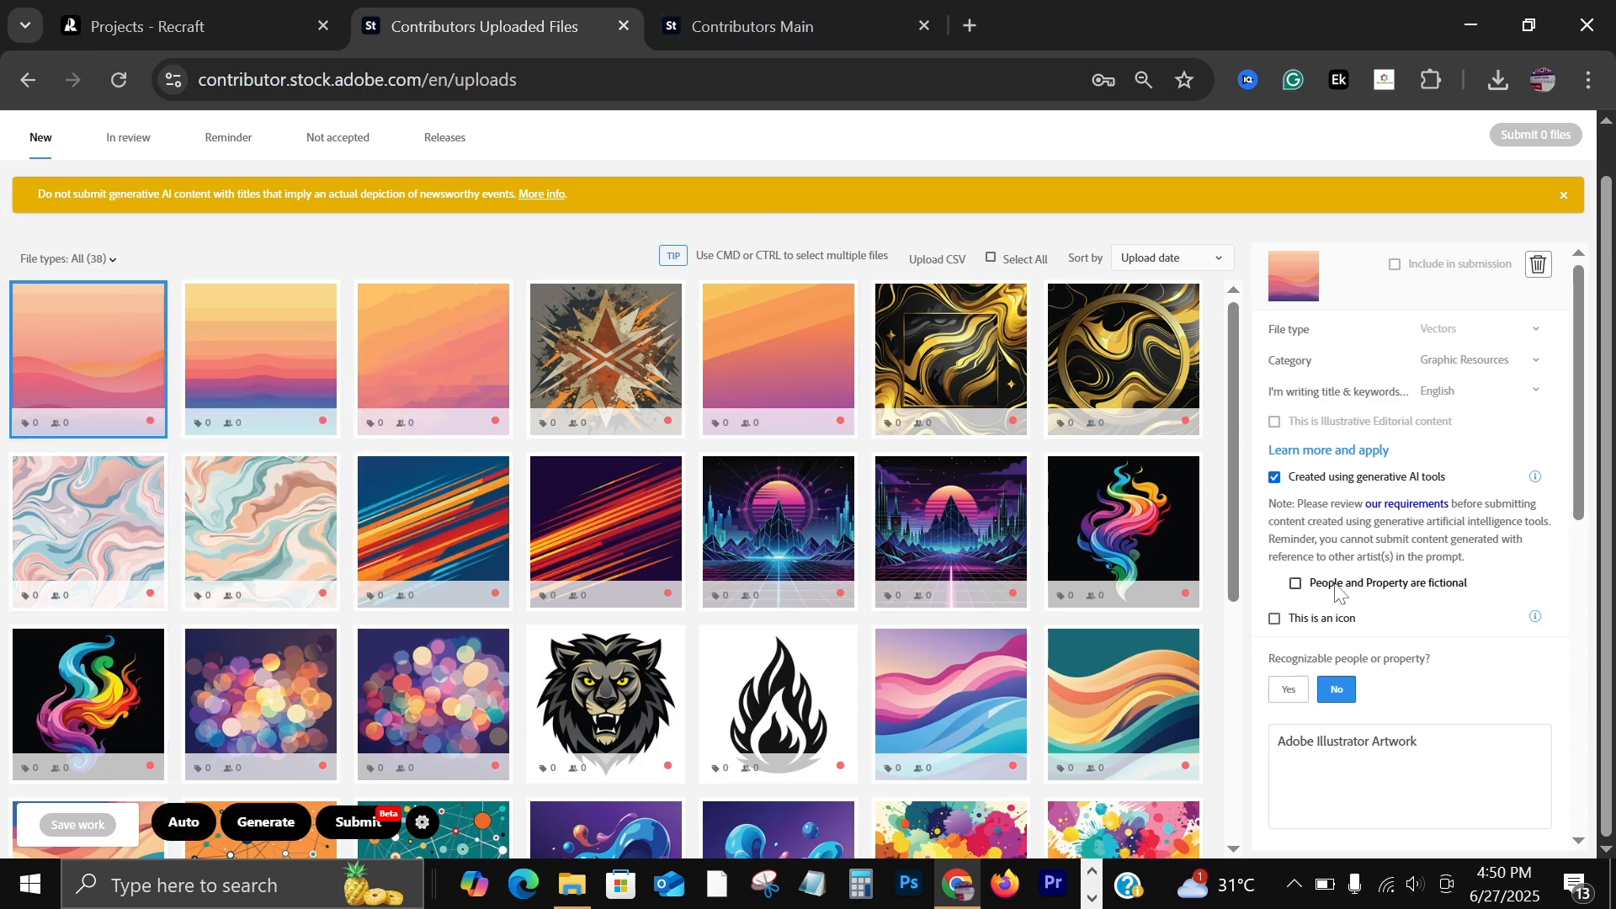
Start the automatic creation of titles and keywords for all the uploaded files.
{"action": "scroll", "coordinate": [1353, 597], "scroll_direction": "down", "scroll_amount": 3}
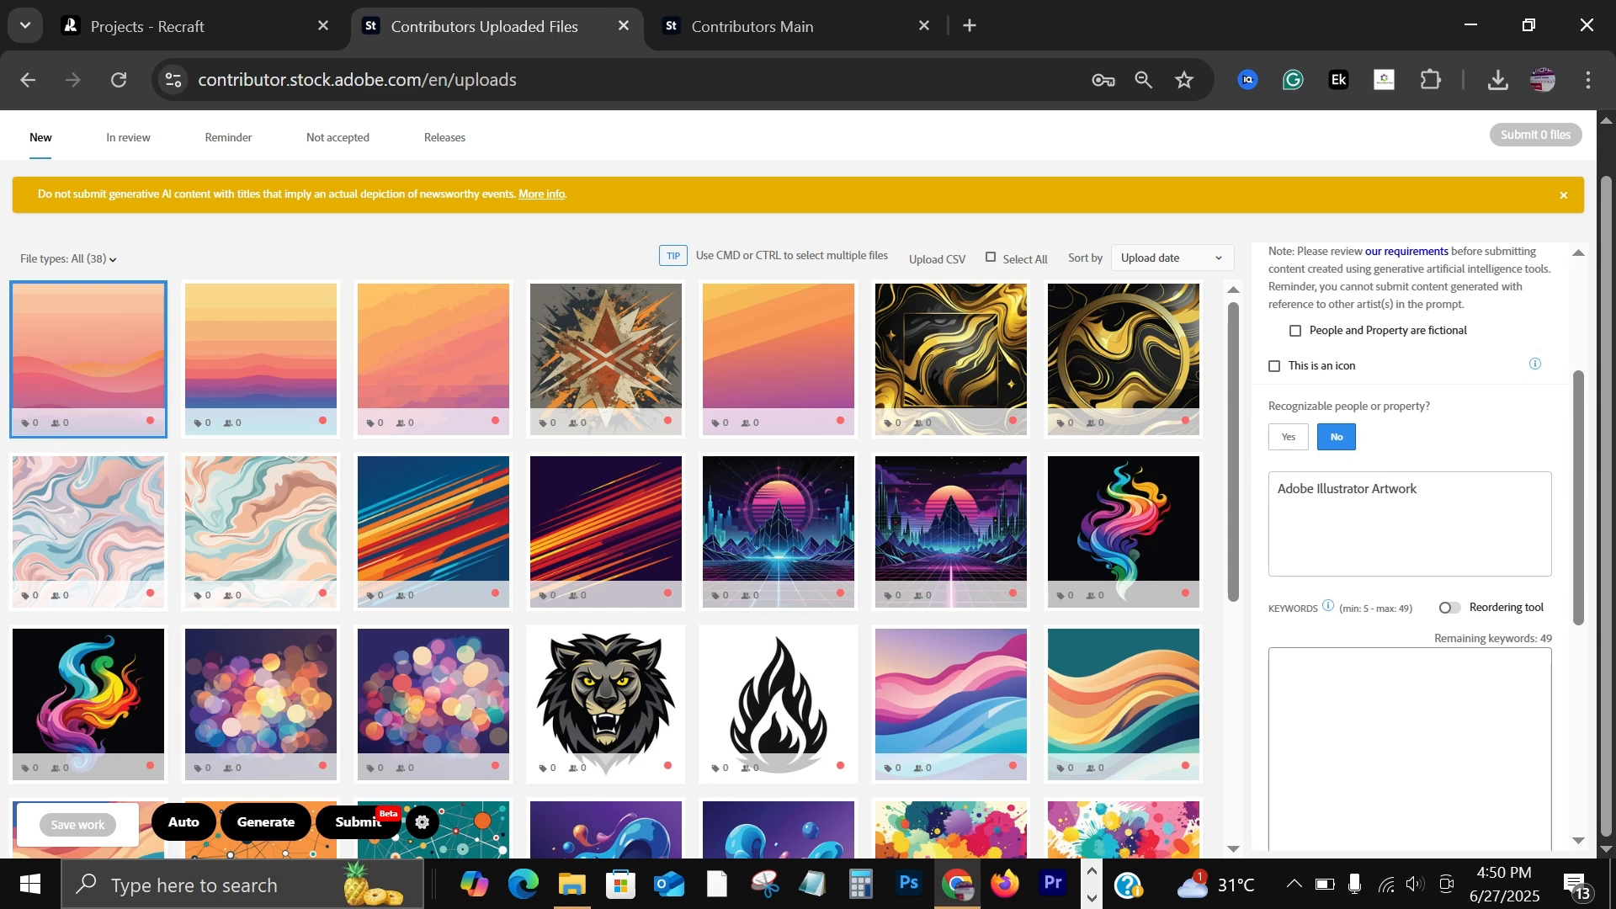
{"action": "scroll", "coordinate": [1410, 547], "scroll_direction": "down", "scroll_amount": 2}
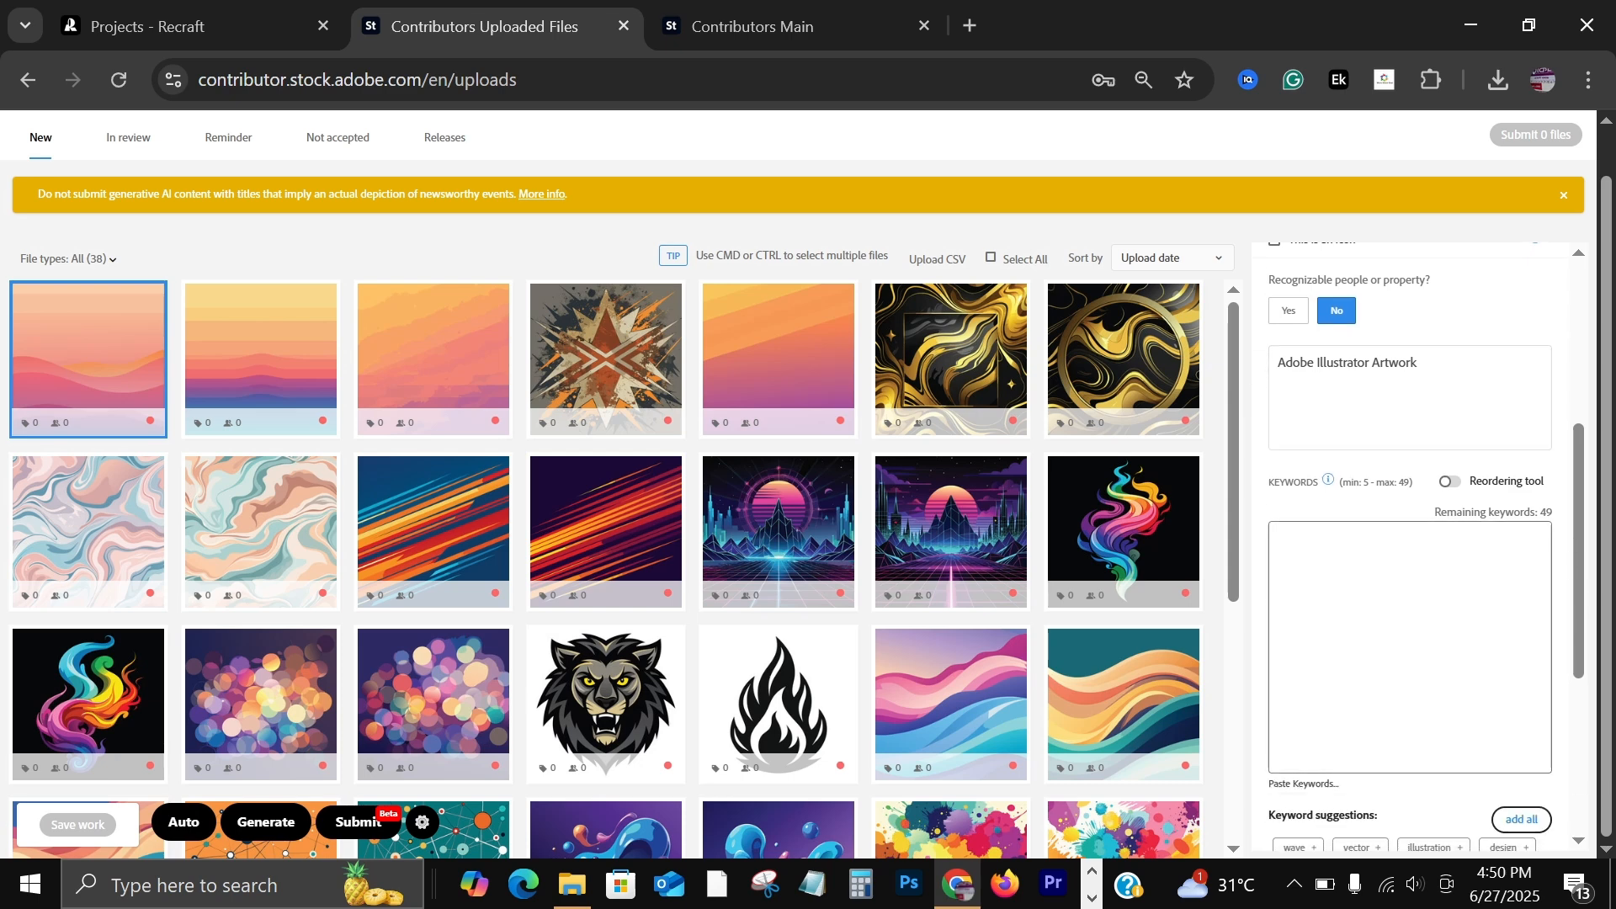
{"action": "scroll", "coordinate": [1410, 547], "scroll_direction": "up", "scroll_amount": 3}
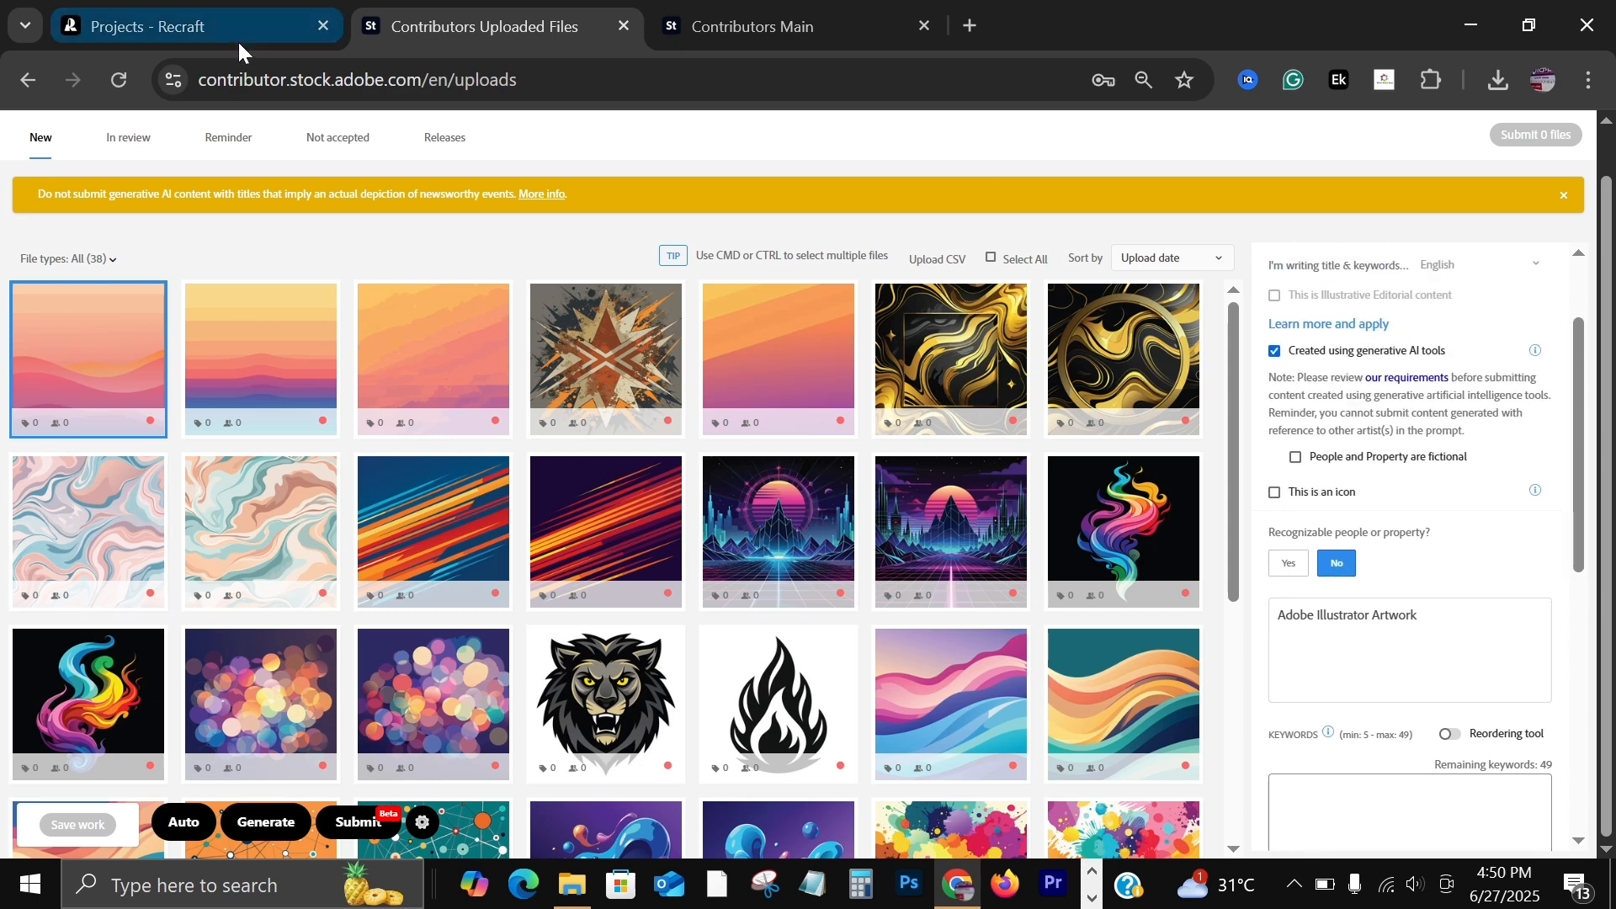
{"action": "mouse_move", "coordinate": [323, 368]}
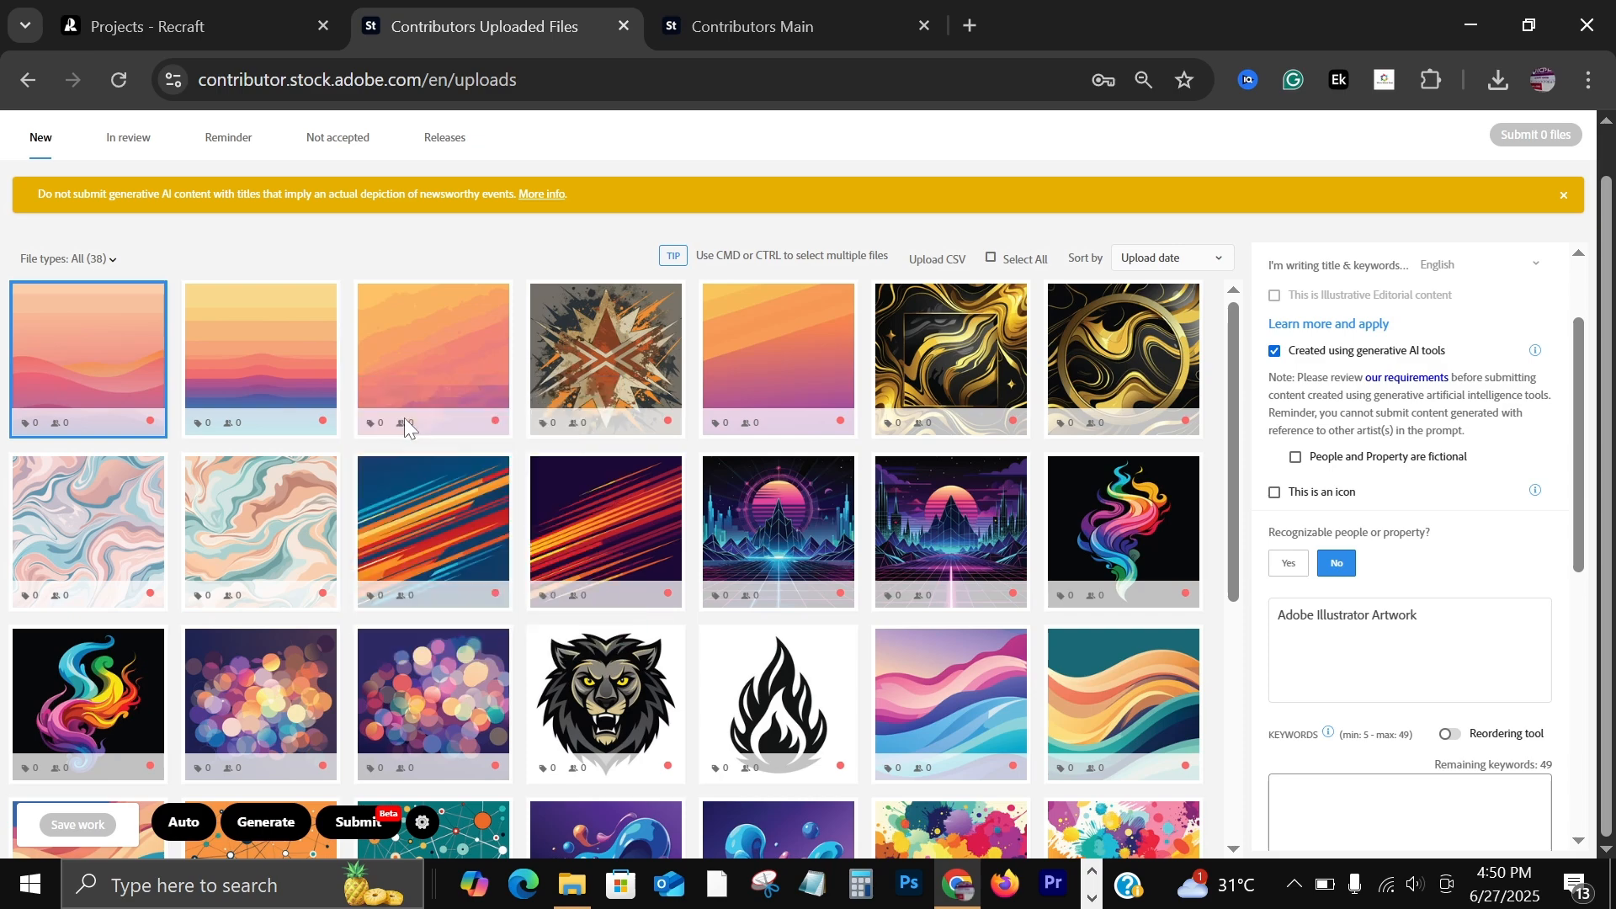
{"action": "left_click", "coordinate": [182, 822]}
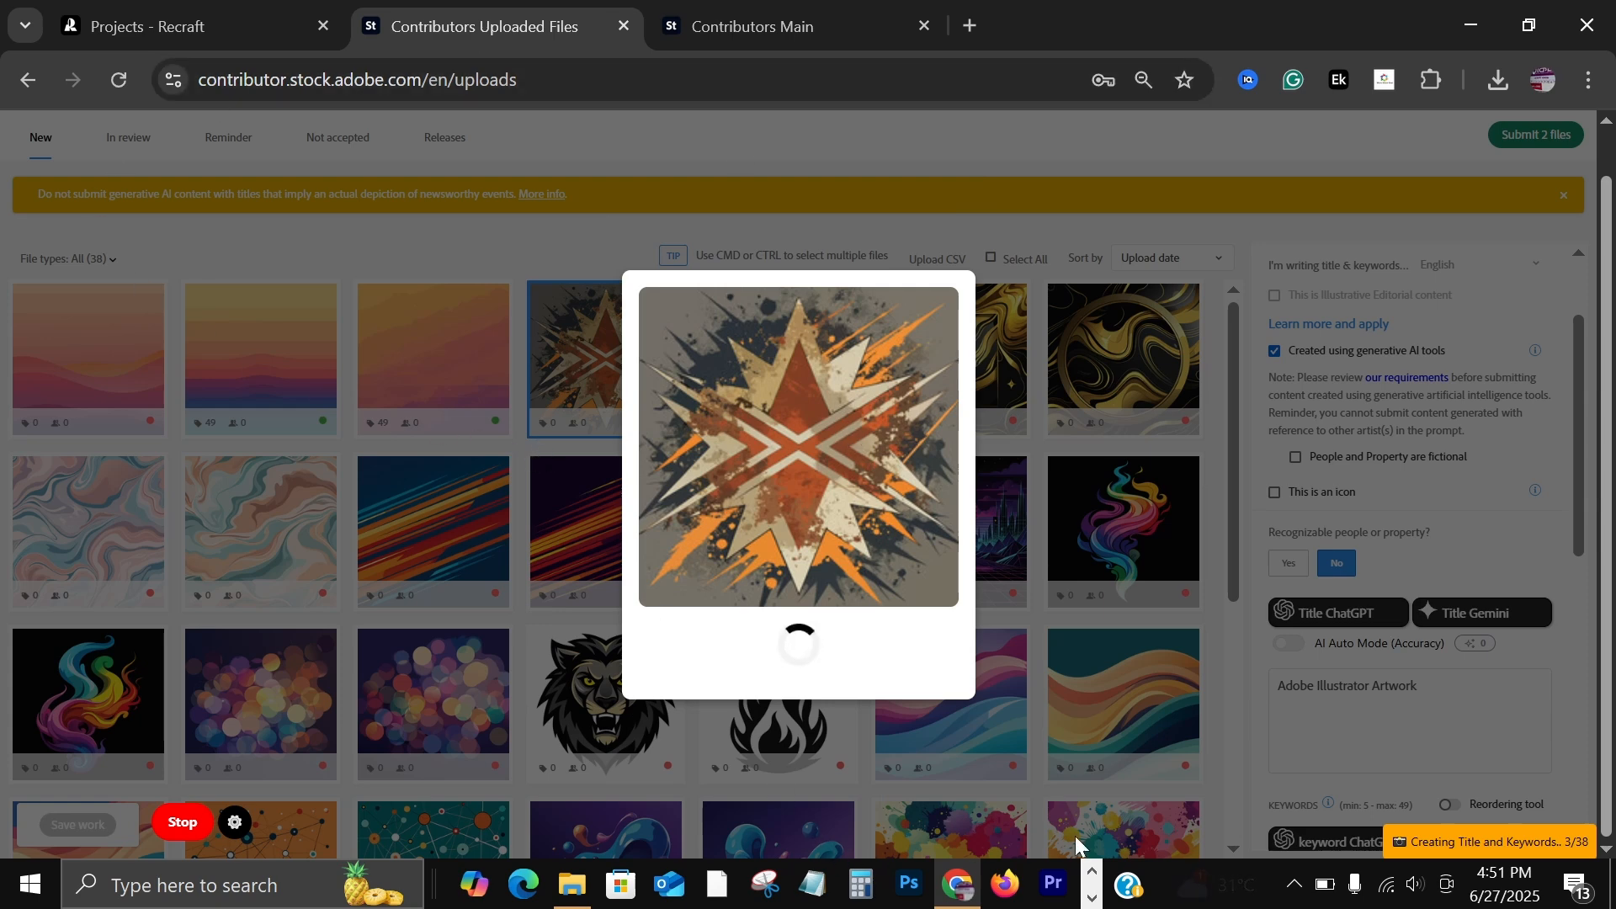
{"action": "left_click", "coordinate": [1094, 896]}
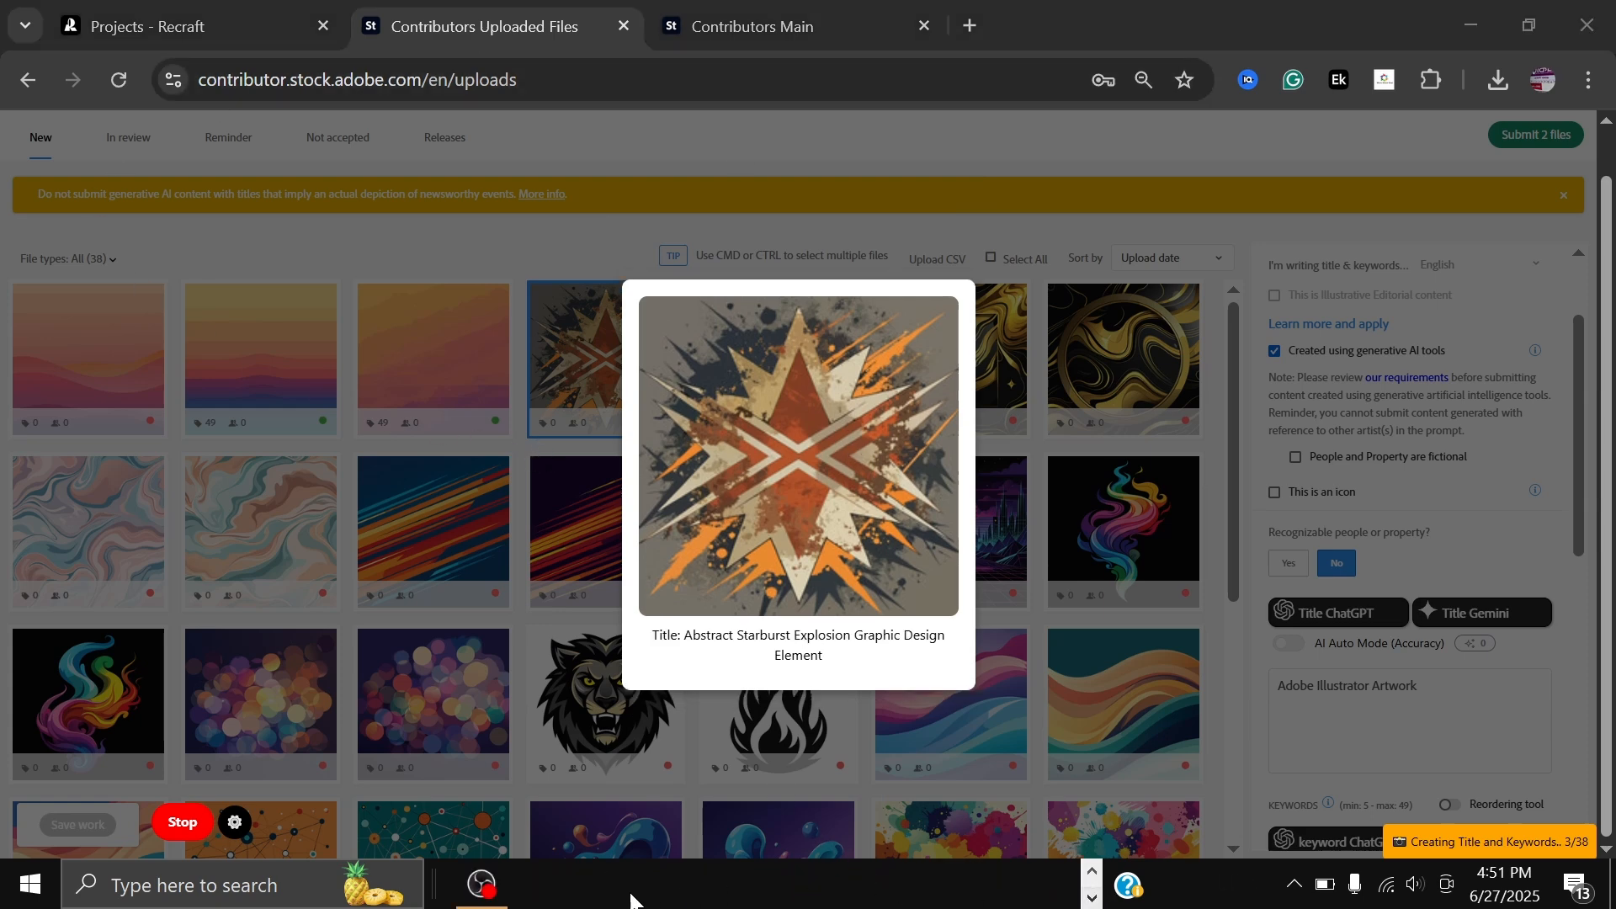
{"action": "left_click", "coordinate": [482, 884]}
{"action": "left_click", "coordinate": [1589, 600]}
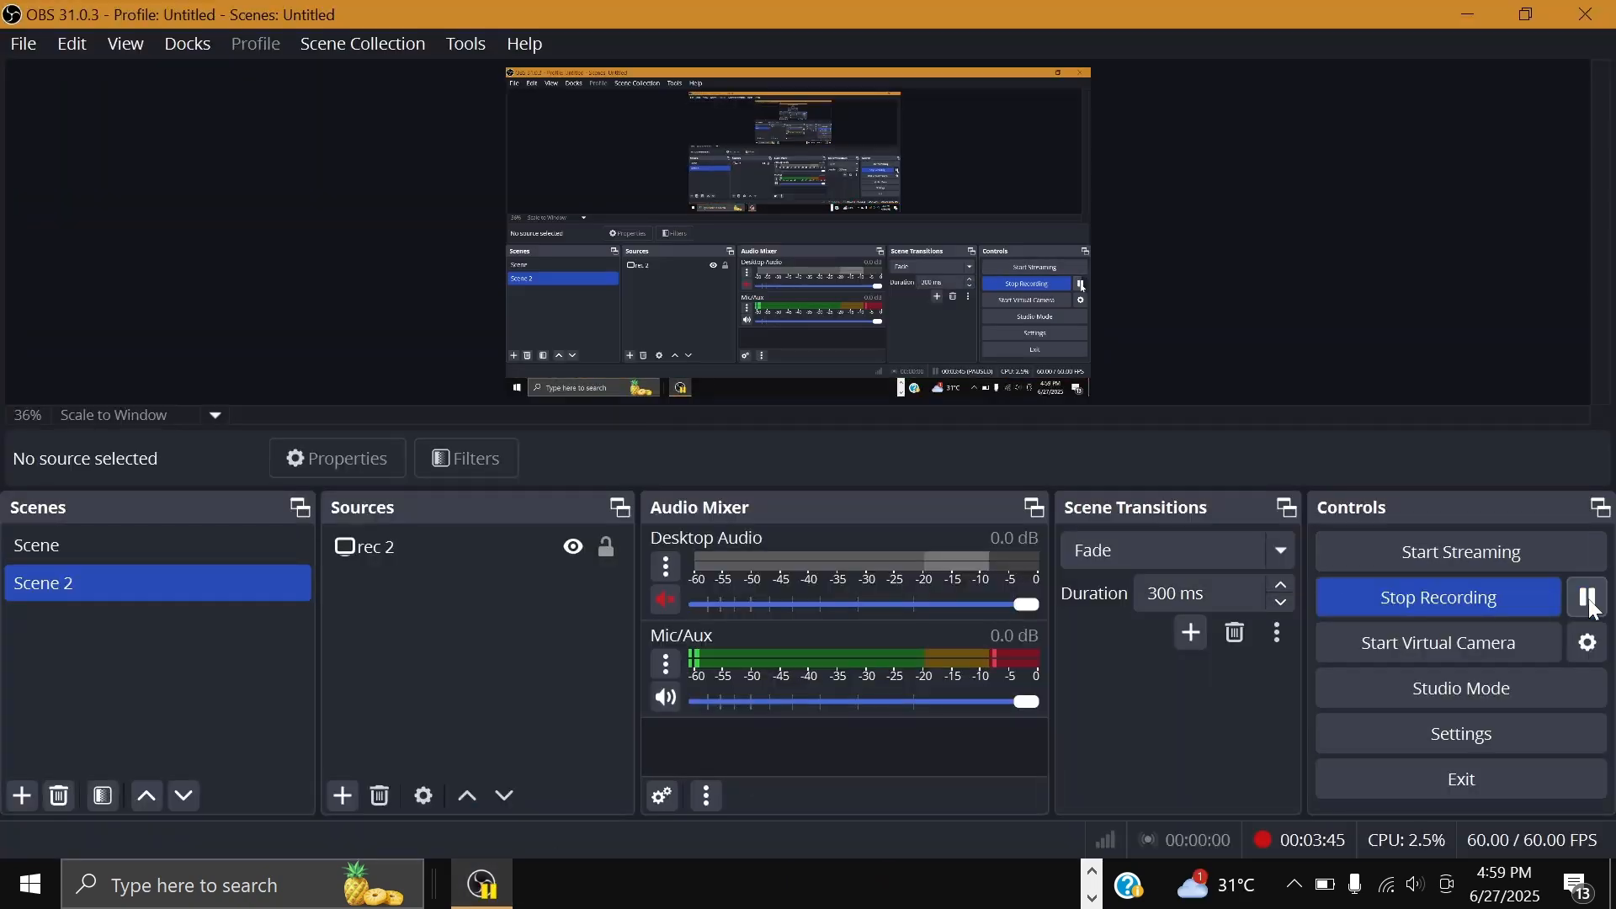
{"action": "left_click", "coordinate": [1093, 871]}
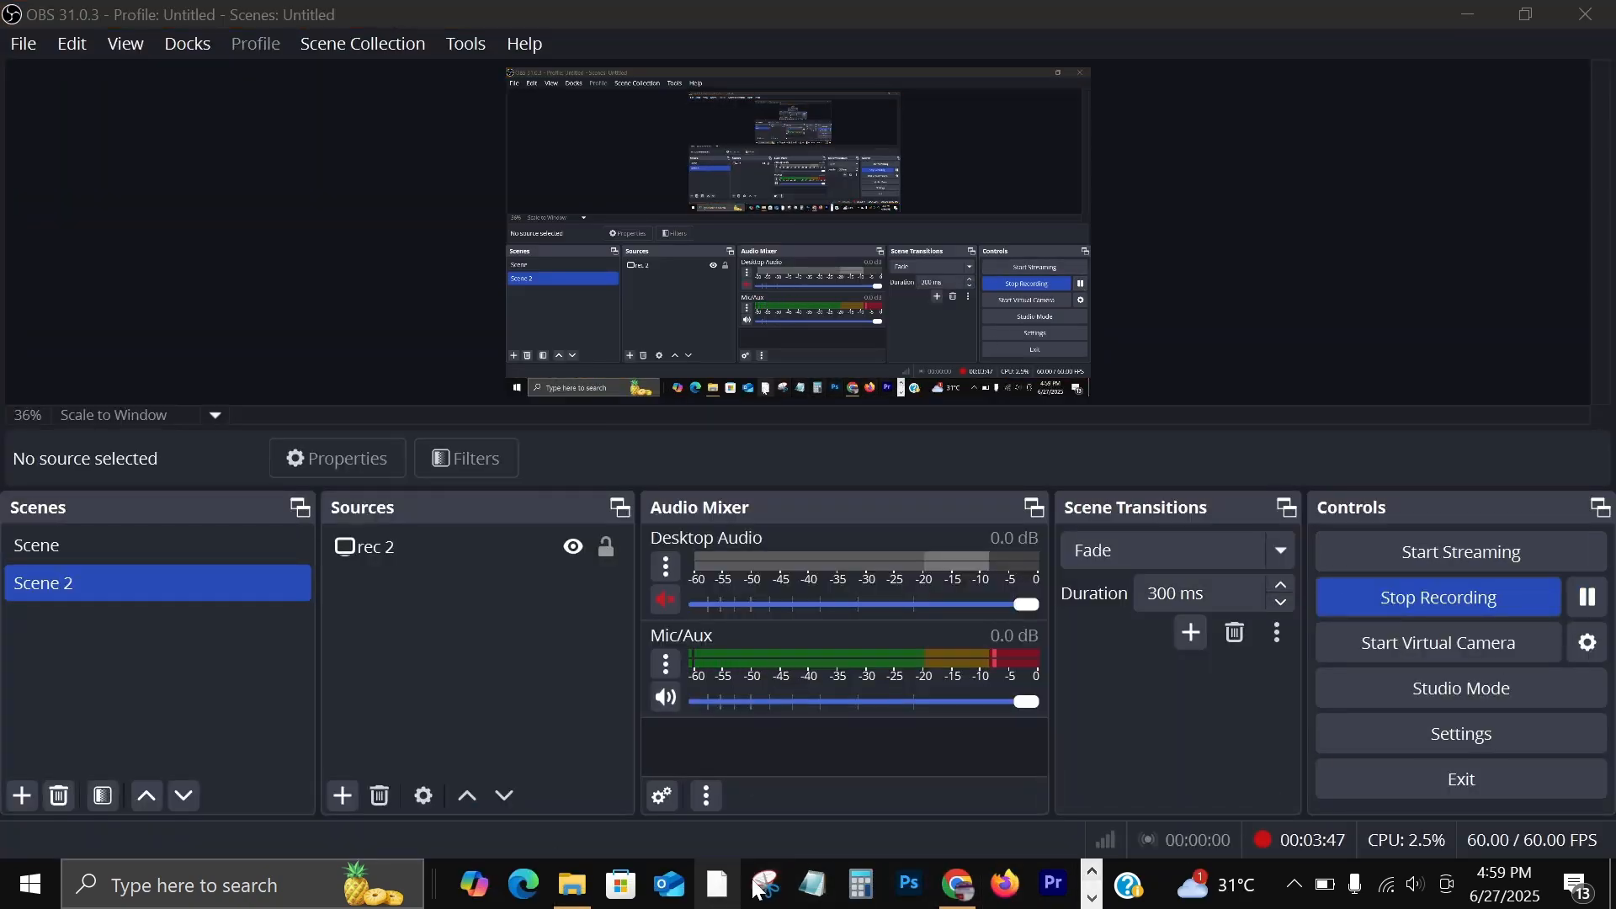
{"action": "left_click", "coordinate": [958, 884]}
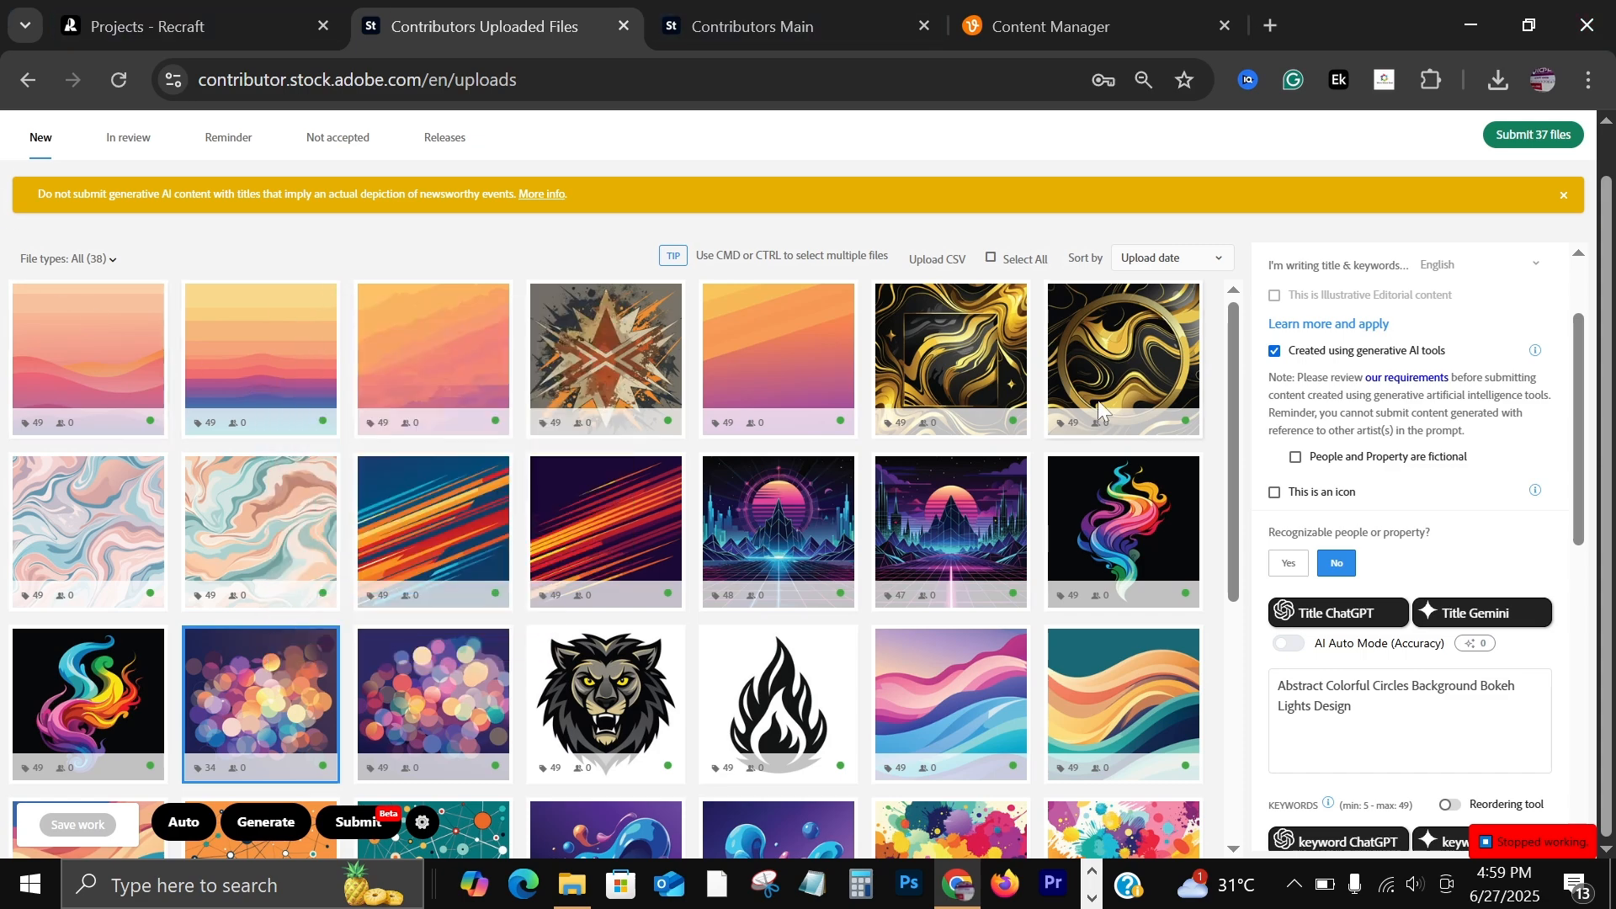
Review the generated titles and keywords across the uploads, including the synthwave cityscape, colorful smoke and black flame artwork.
{"action": "scroll", "coordinate": [505, 471], "scroll_direction": "down", "scroll_amount": 5}
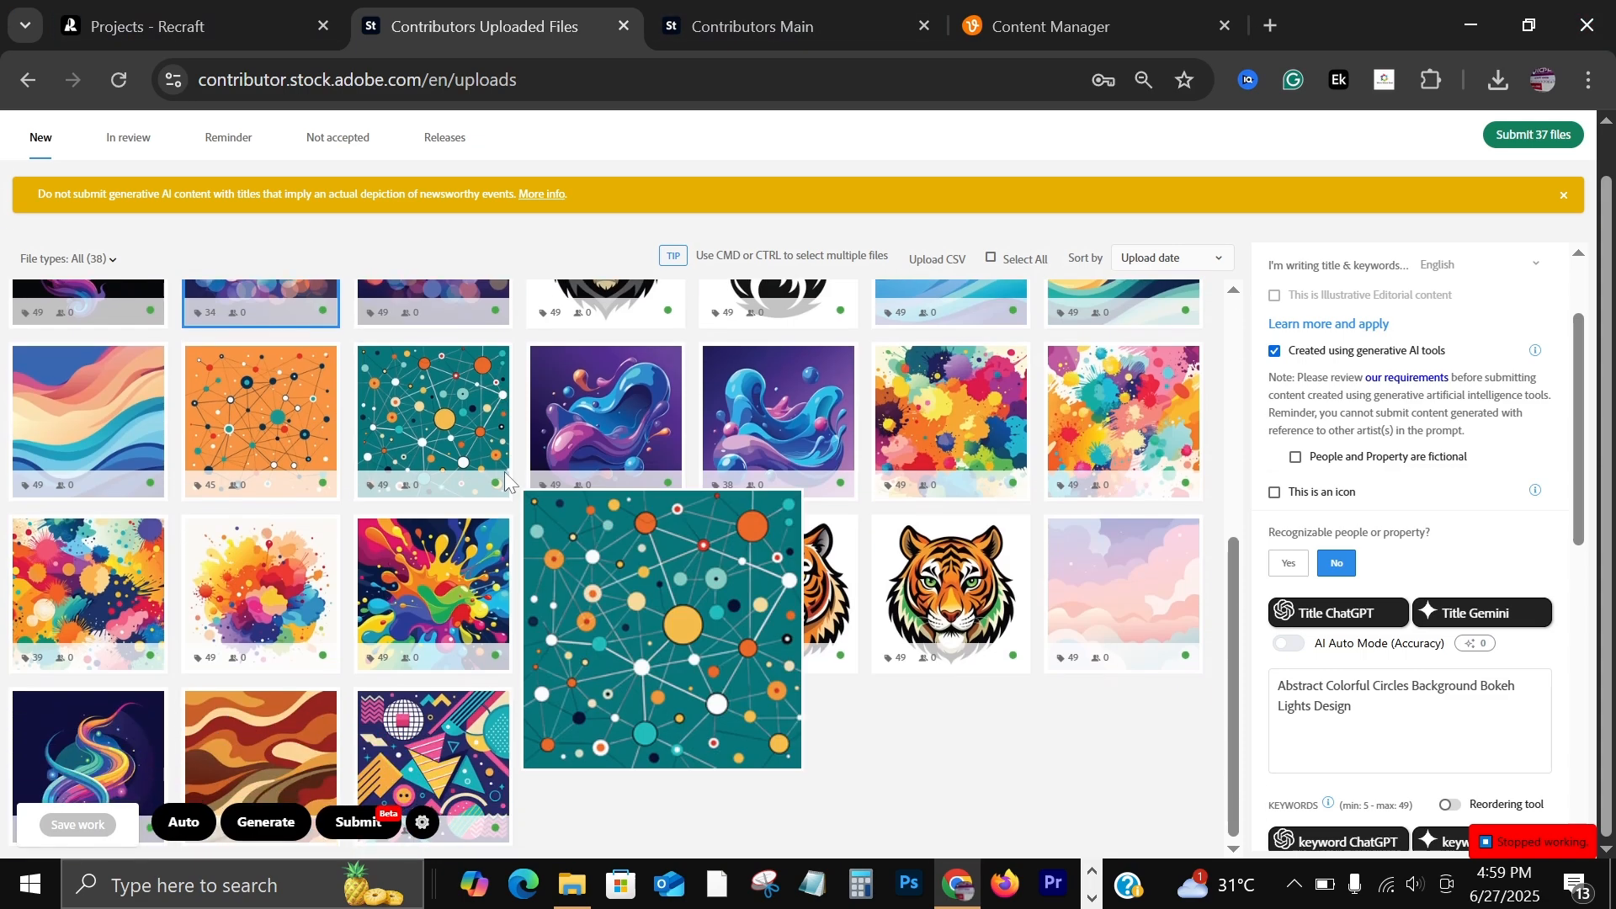
{"action": "scroll", "coordinate": [504, 471], "scroll_direction": "up", "scroll_amount": 3}
{"action": "scroll", "coordinate": [1314, 447], "scroll_direction": "down", "scroll_amount": 4}
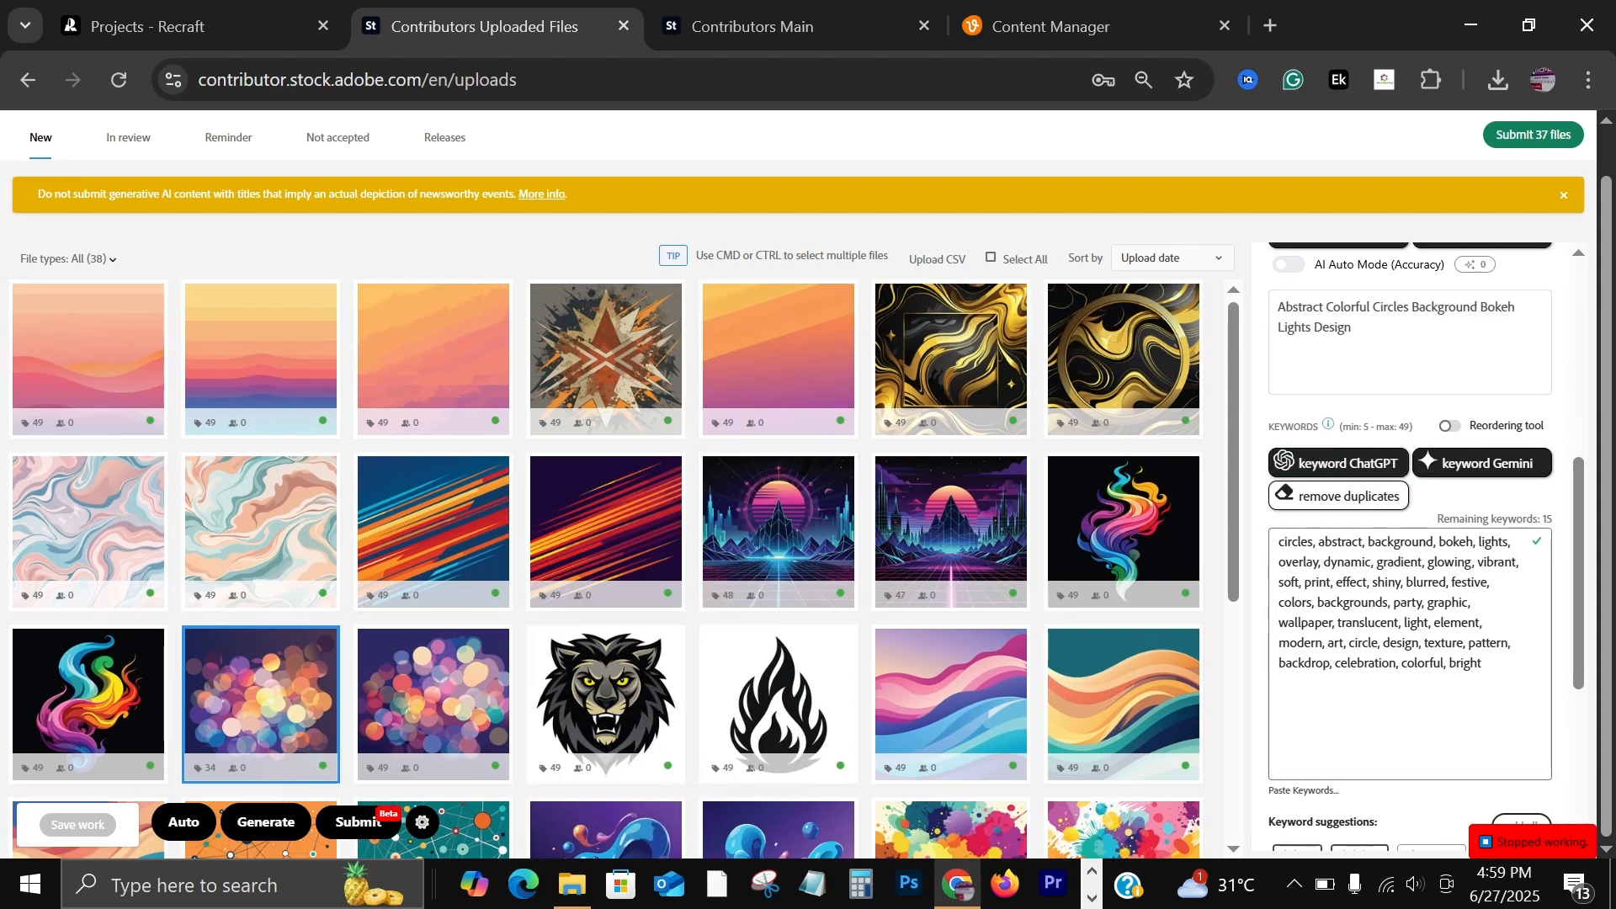
{"action": "left_click", "coordinate": [929, 557]}
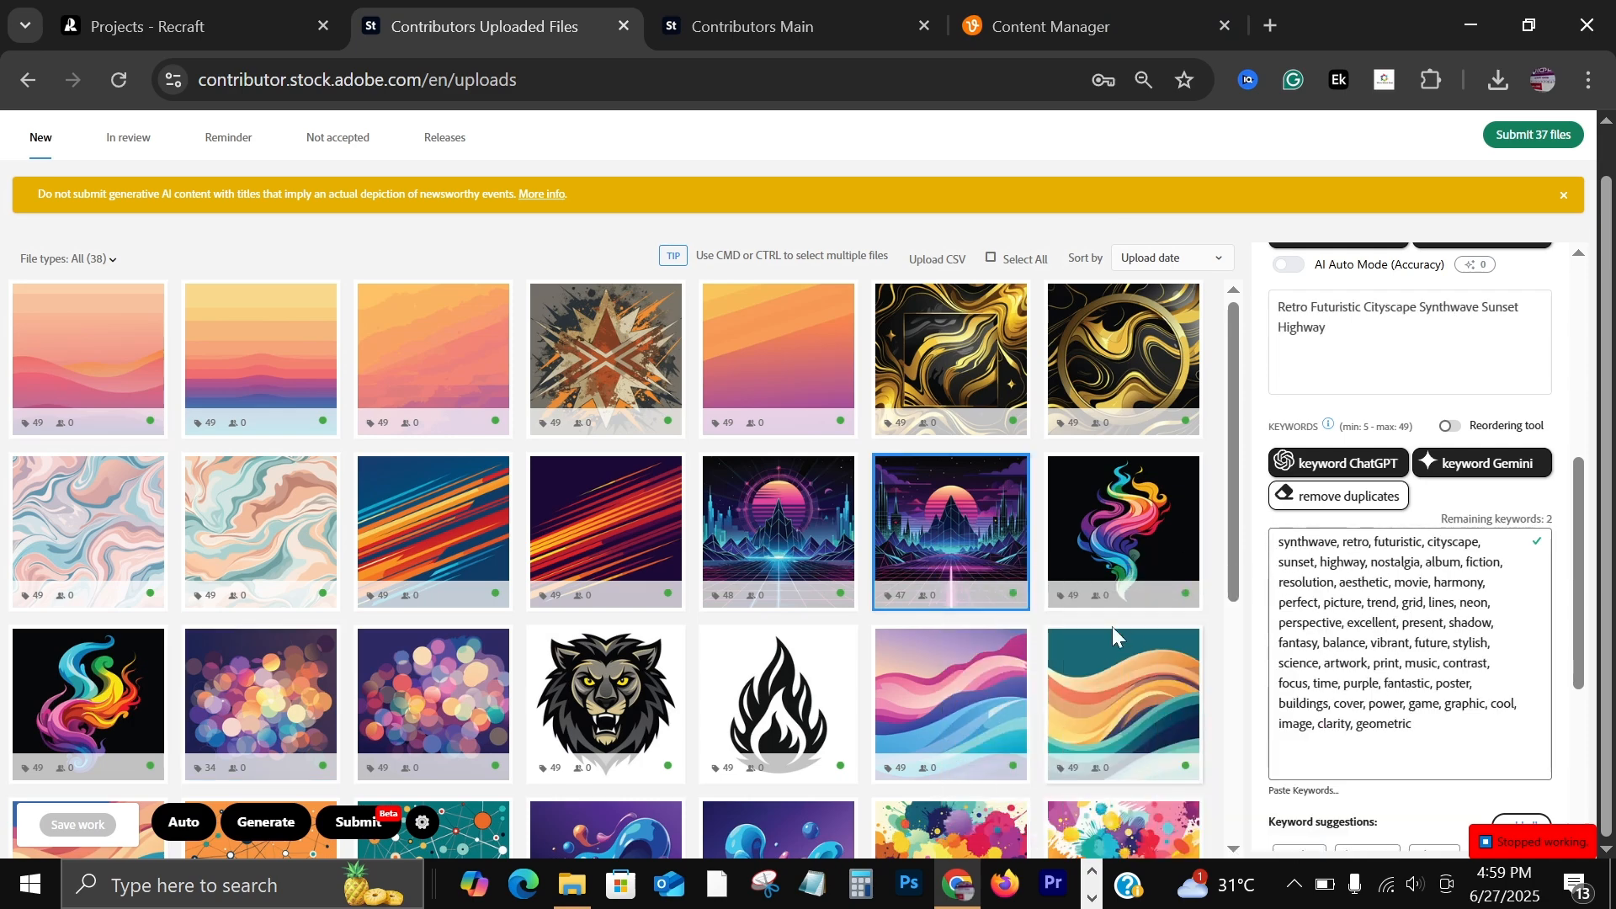
{"action": "left_click", "coordinate": [1094, 530]}
{"action": "left_click", "coordinate": [775, 703]}
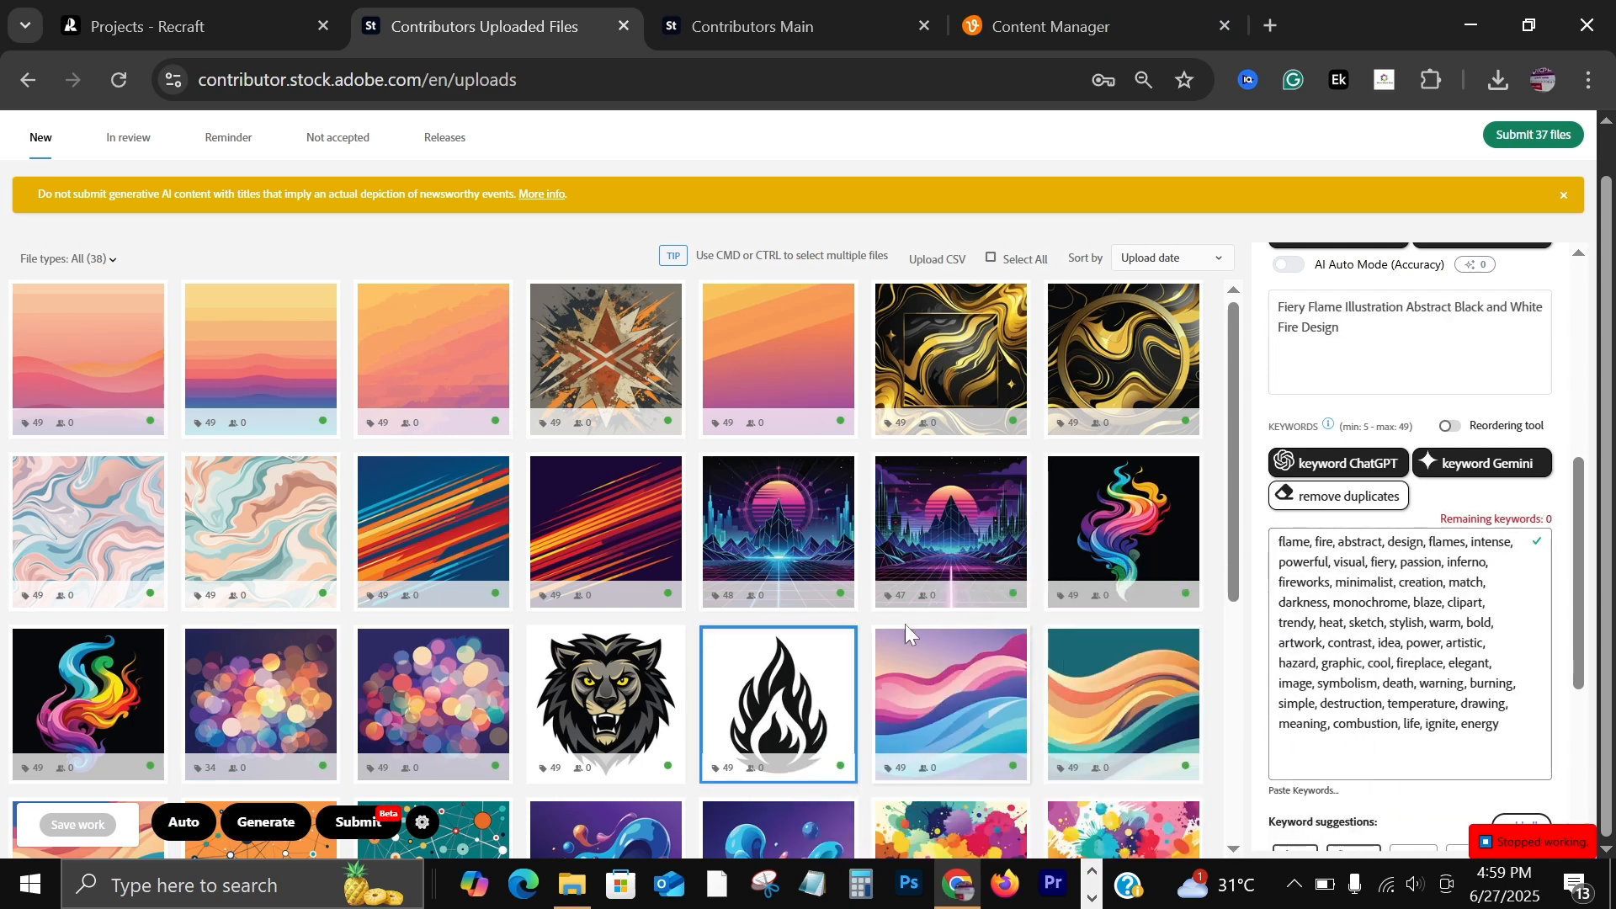
{"action": "scroll", "coordinate": [993, 435], "scroll_direction": "up", "scroll_amount": 1}
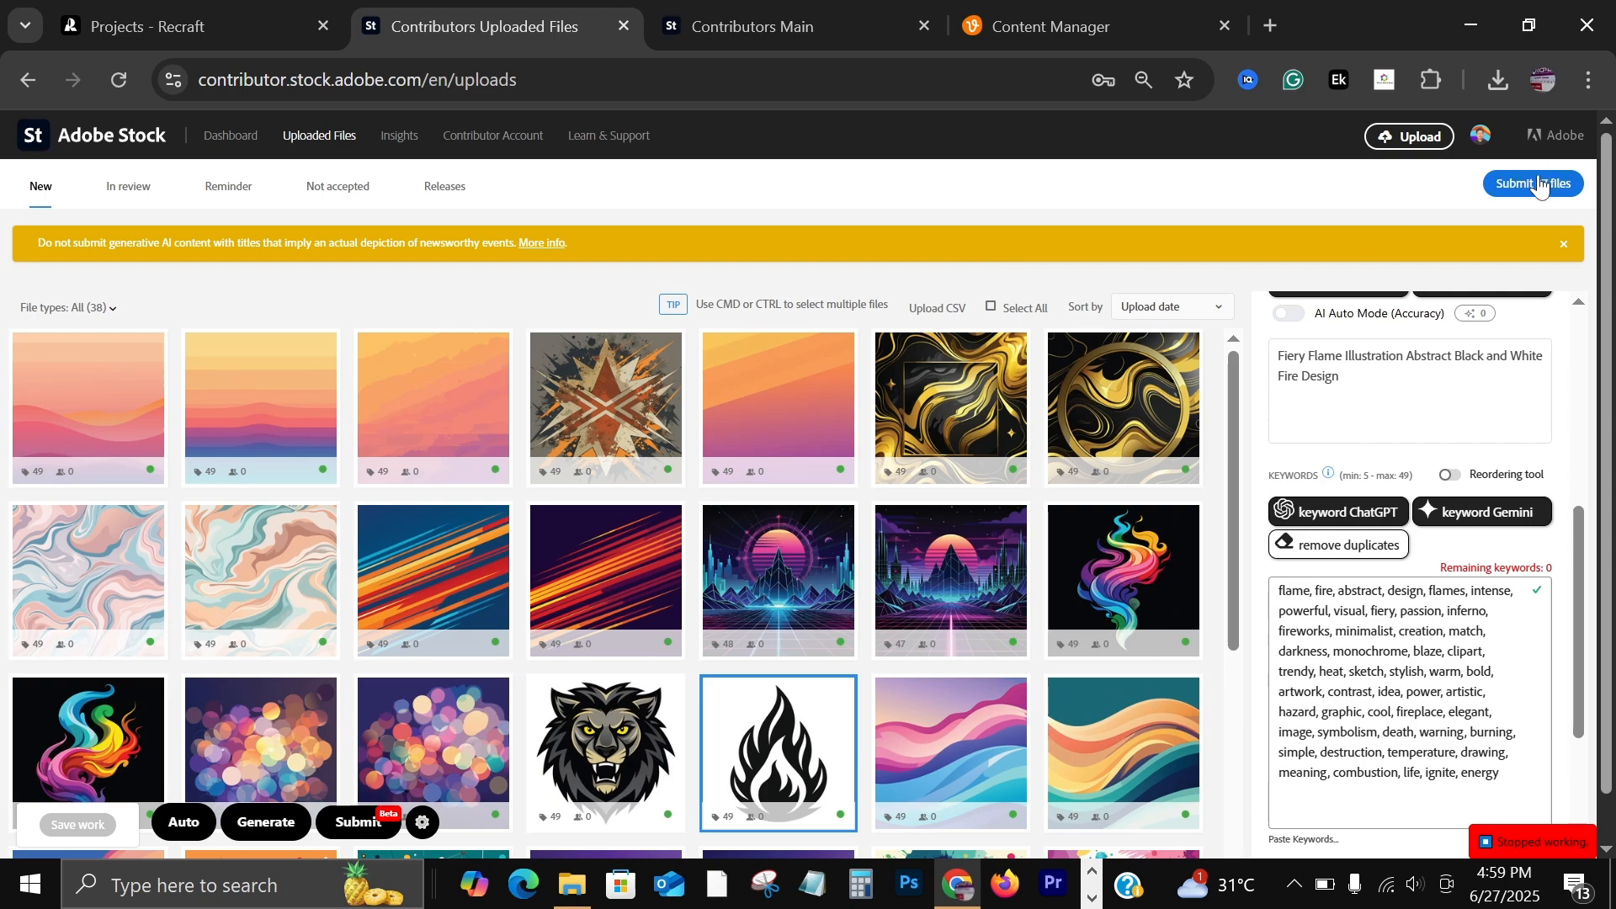
{"action": "scroll", "coordinate": [638, 376], "scroll_direction": "down", "scroll_amount": 6}
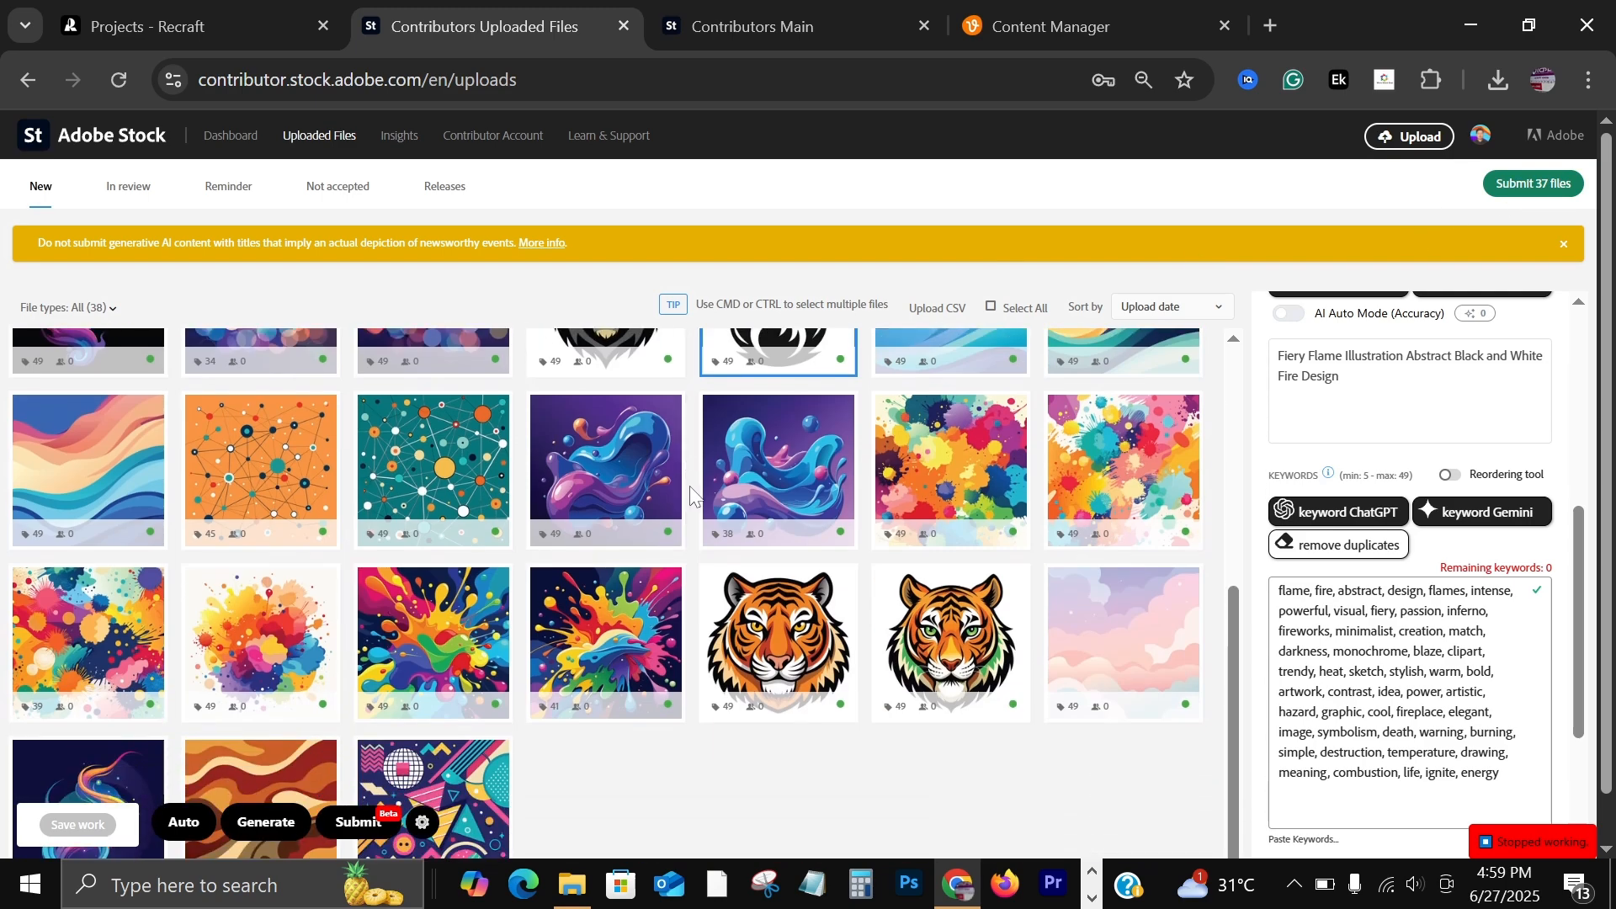
{"action": "scroll", "coordinate": [690, 486], "scroll_direction": "up", "scroll_amount": 1}
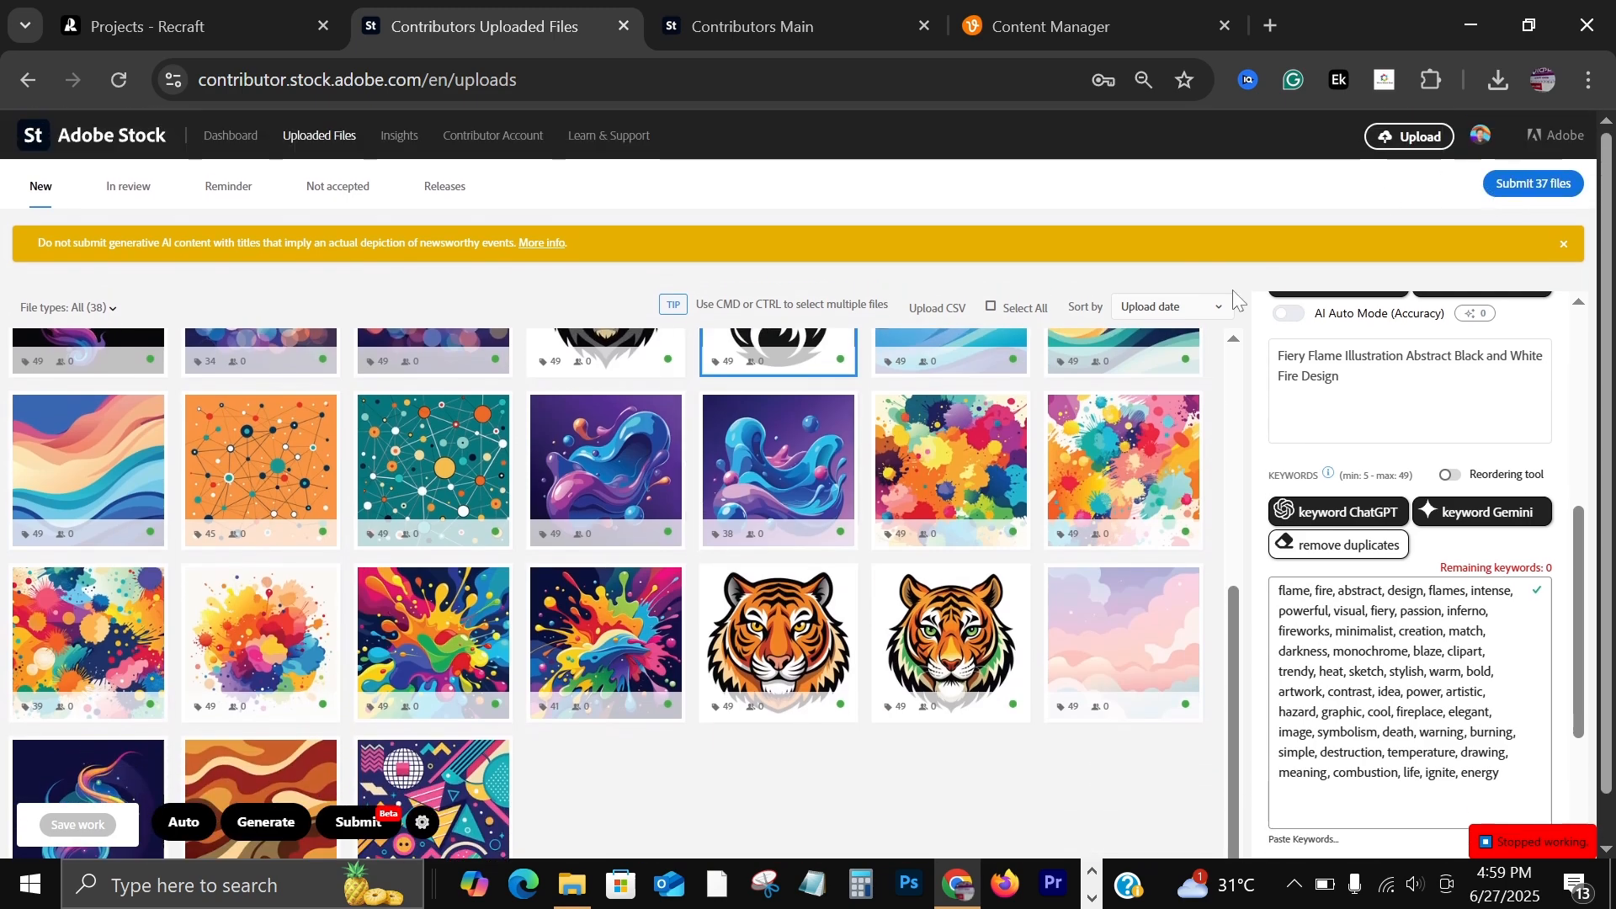
{"action": "scroll", "coordinate": [896, 428], "scroll_direction": "up", "scroll_amount": 5}
Check the title, keywords and AI declaration of the first sunset artwork and the neighbouring gradient and gold backgrounds.
{"action": "left_click", "coordinate": [83, 431]}
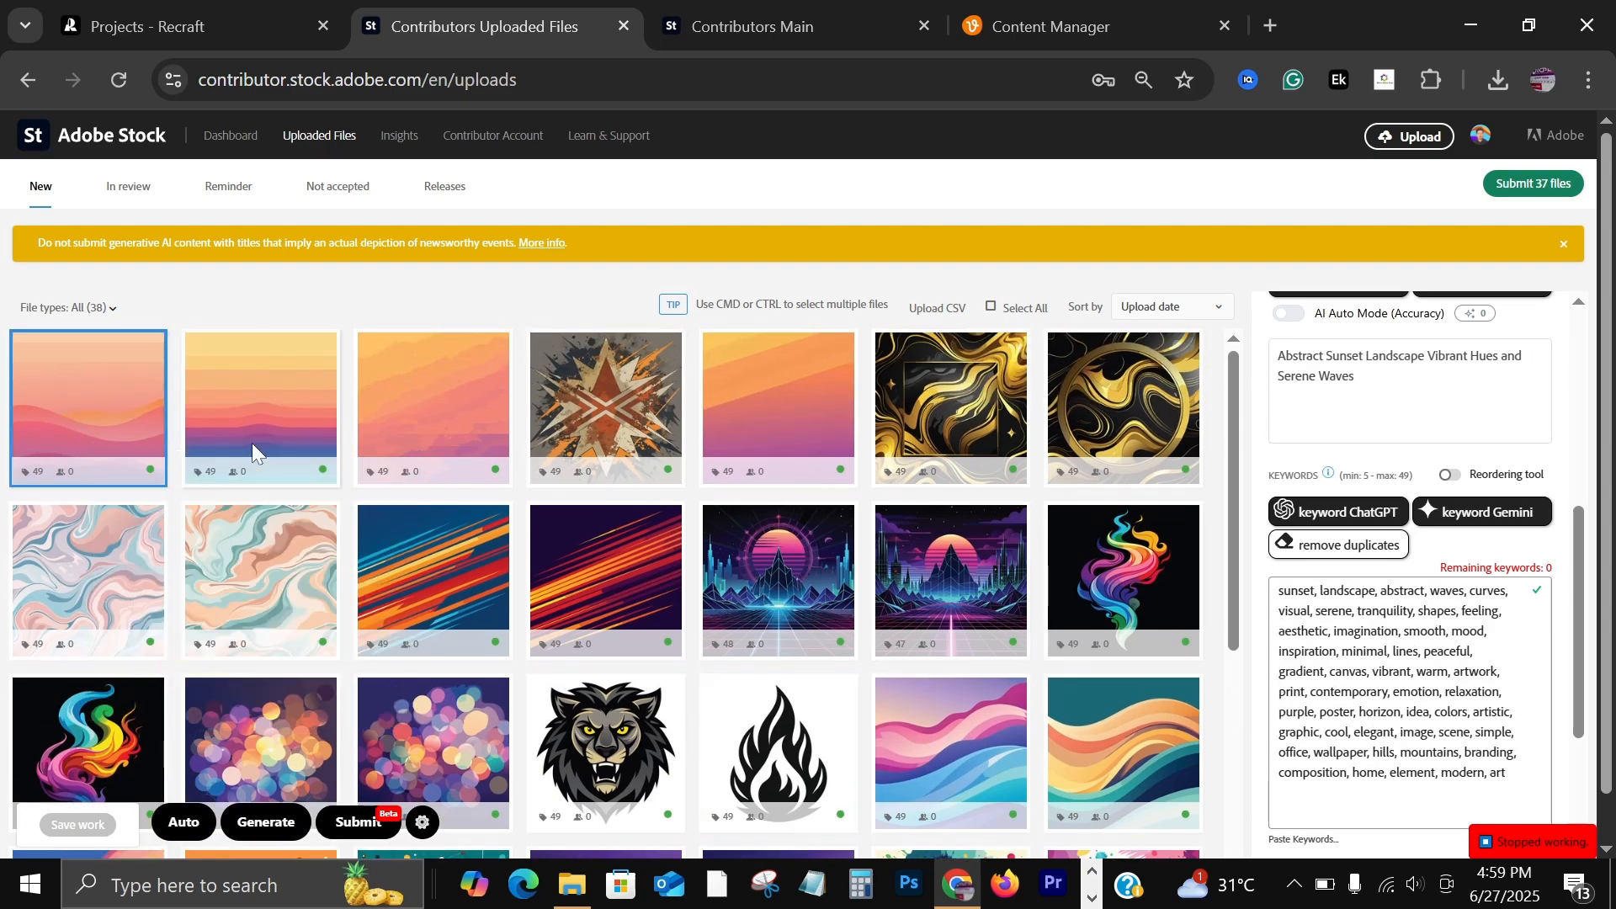
{"action": "scroll", "coordinate": [1265, 526], "scroll_direction": "up", "scroll_amount": 3}
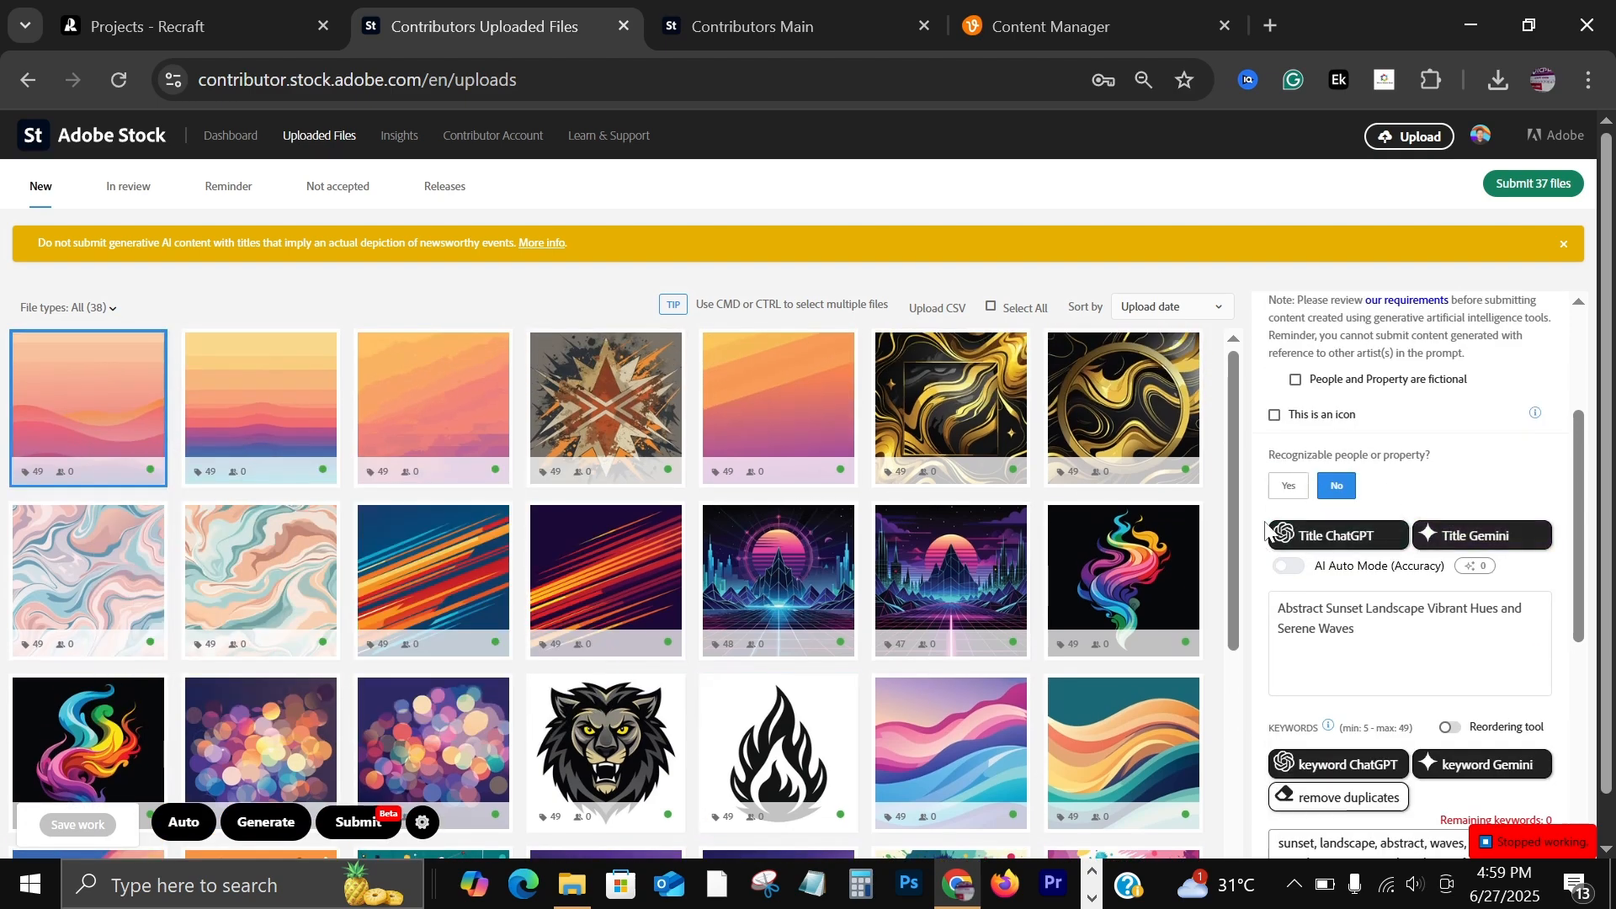
{"action": "scroll", "coordinate": [1265, 526], "scroll_direction": "up", "scroll_amount": 2}
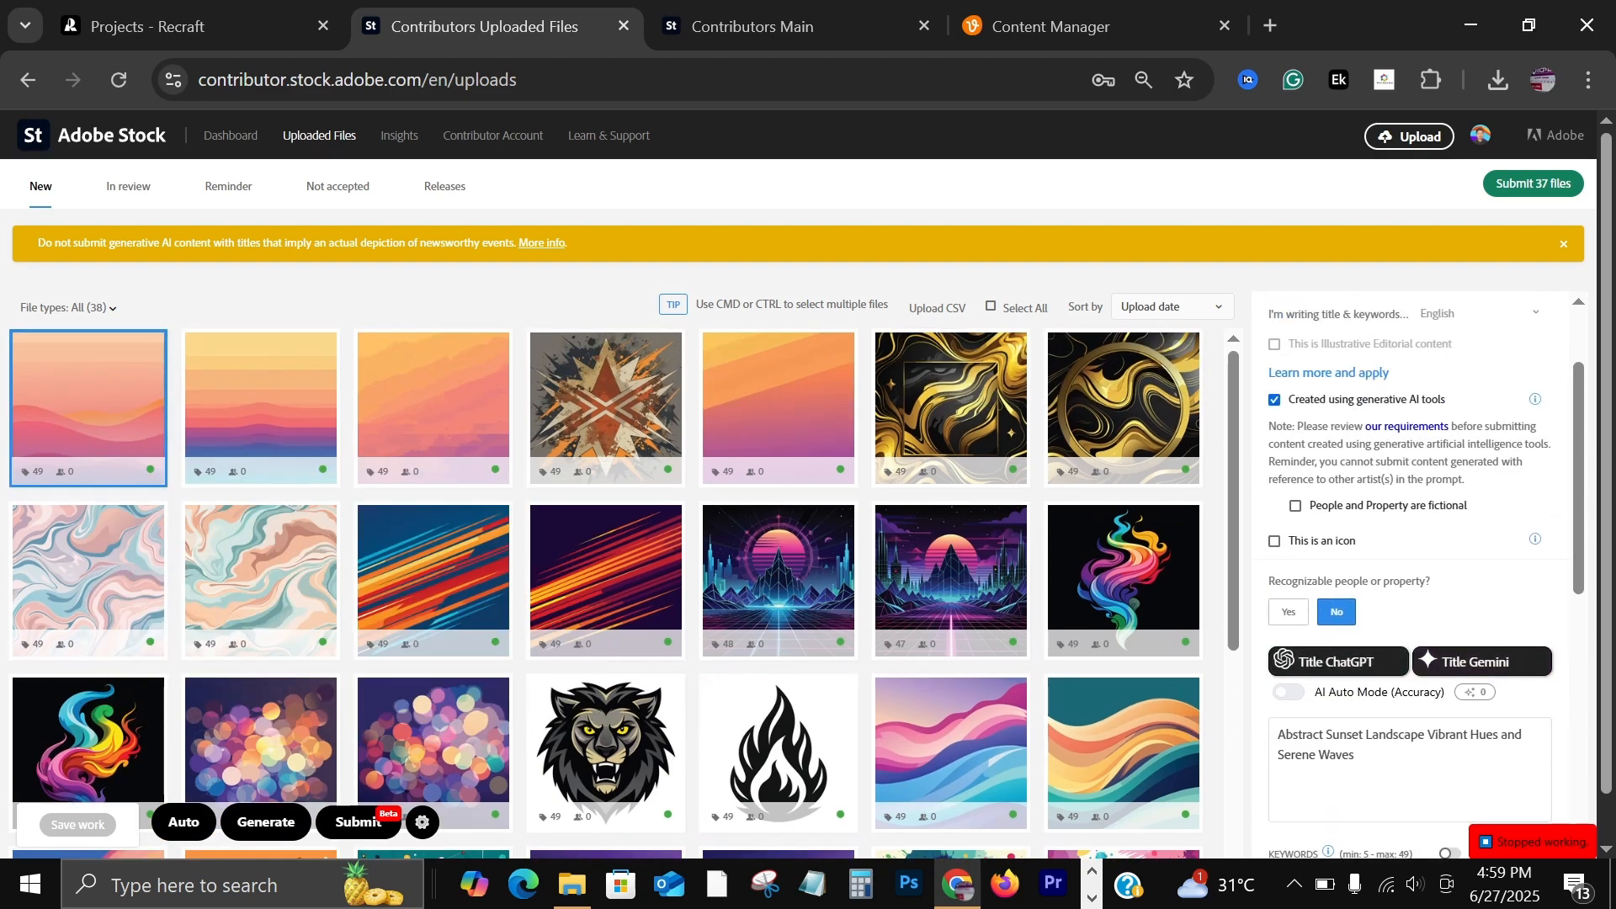
{"action": "left_click", "coordinate": [275, 388]}
{"action": "left_click", "coordinate": [476, 432]}
{"action": "left_click", "coordinate": [791, 437]}
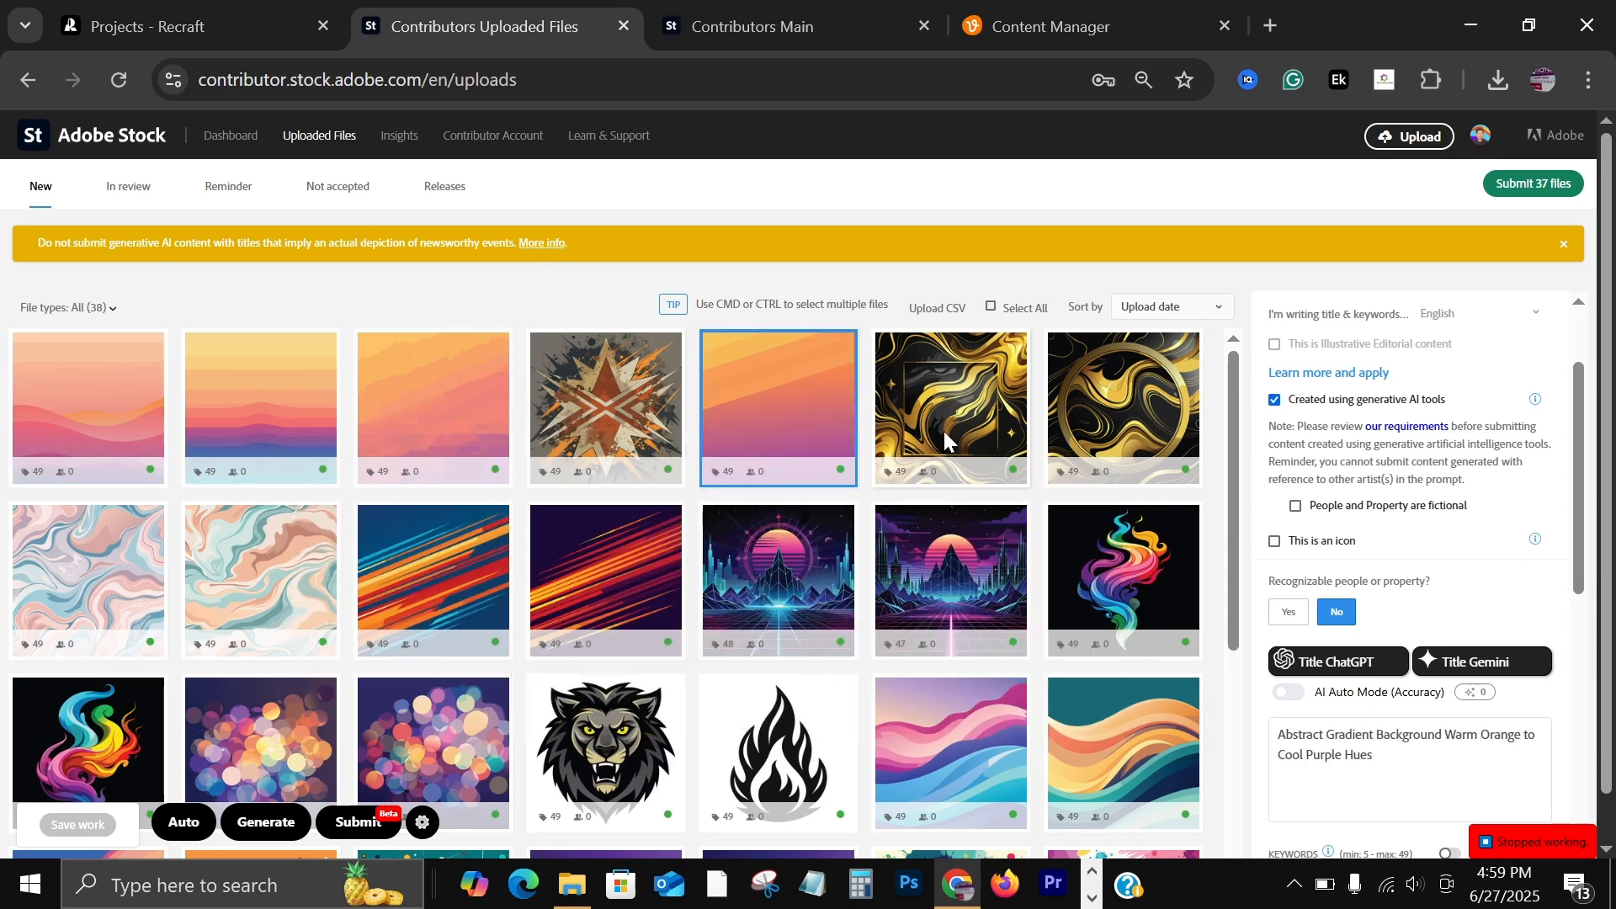
{"action": "left_click", "coordinate": [971, 349]}
{"action": "left_click", "coordinate": [992, 307]}
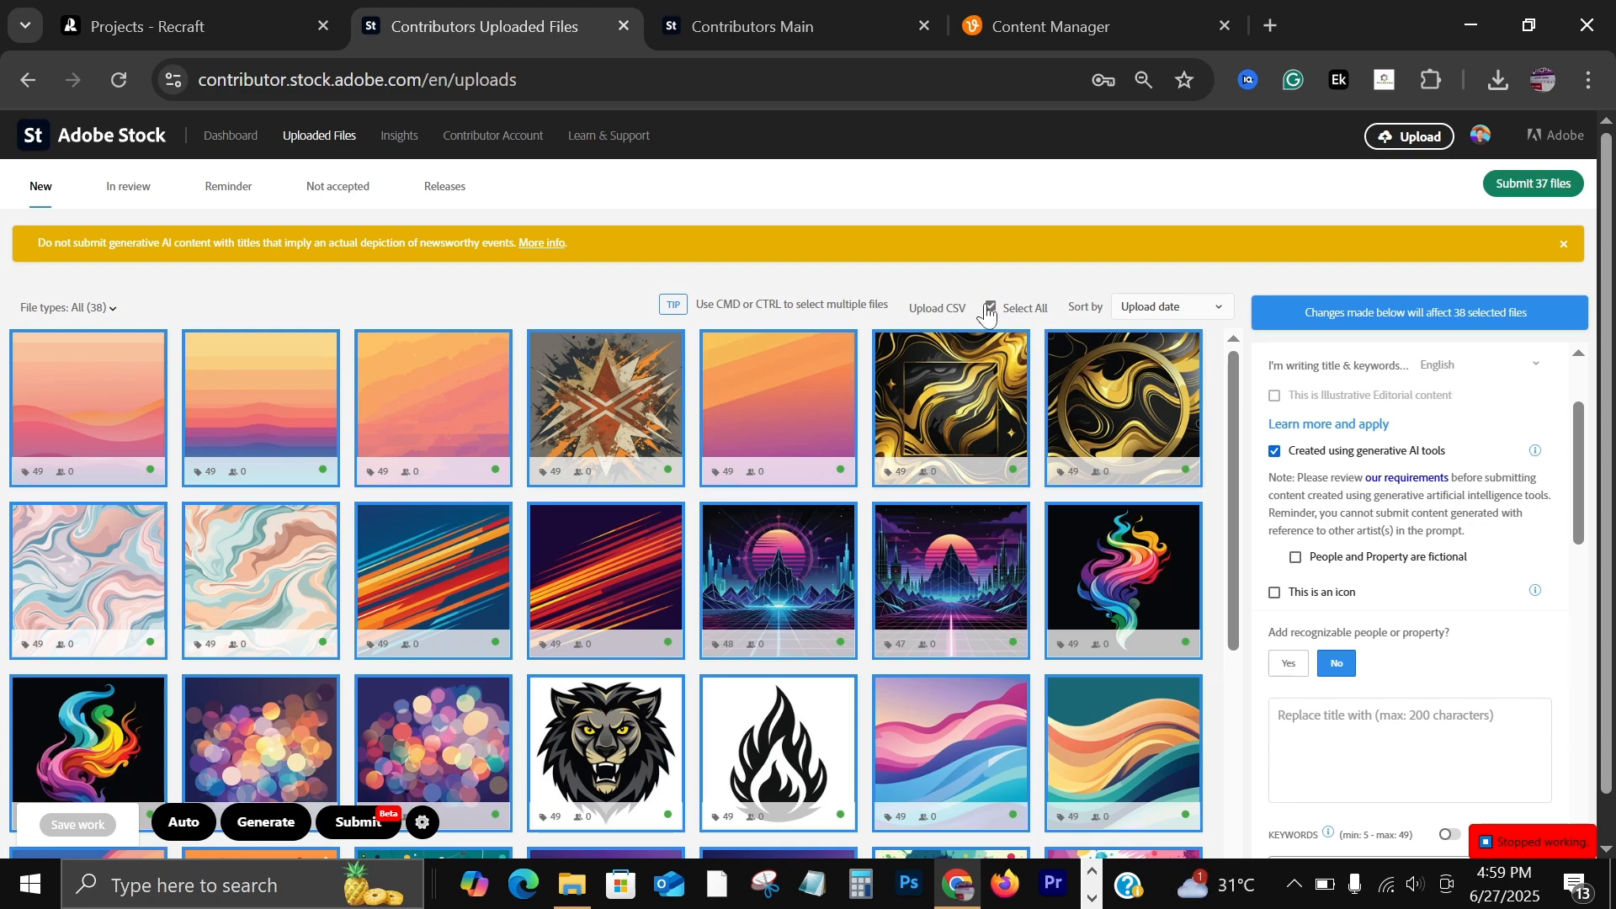
{"action": "left_click", "coordinate": [991, 306]}
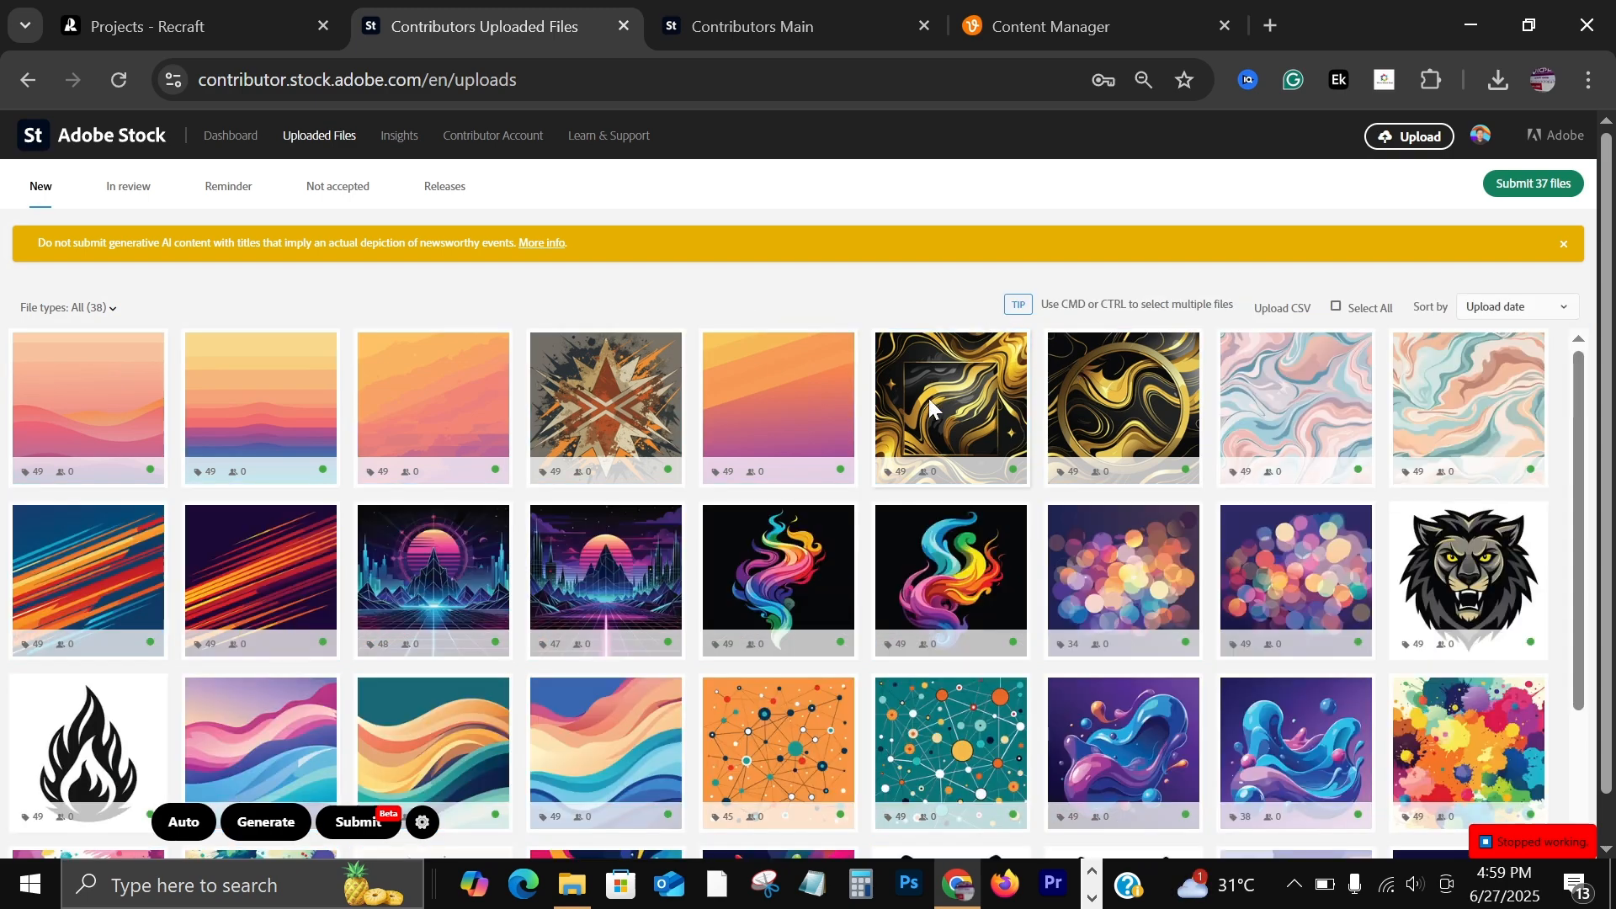
Check the category and submission settings of the first sunset, both synthwave city and the first colorful smoke files.
{"action": "left_click", "coordinate": [105, 426]}
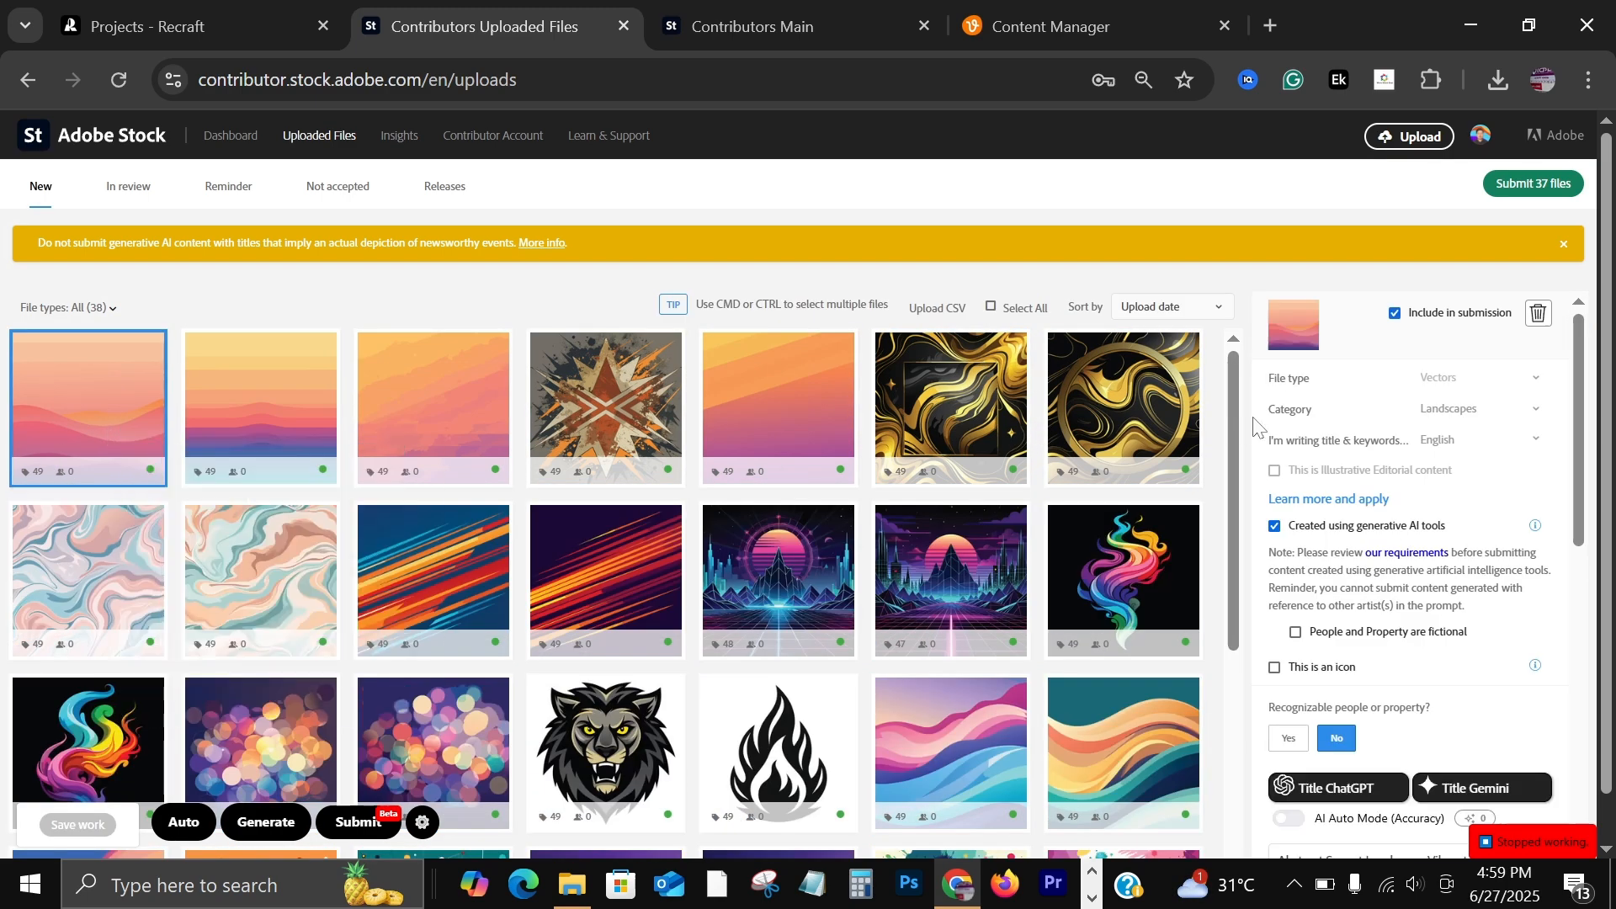
{"action": "left_click", "coordinate": [804, 595]}
{"action": "left_click", "coordinate": [952, 595]}
{"action": "left_click", "coordinate": [1090, 607]}
{"action": "scroll", "coordinate": [917, 670], "scroll_direction": "down", "scroll_amount": 3}
{"action": "scroll", "coordinate": [921, 656], "scroll_direction": "up", "scroll_amount": 3}
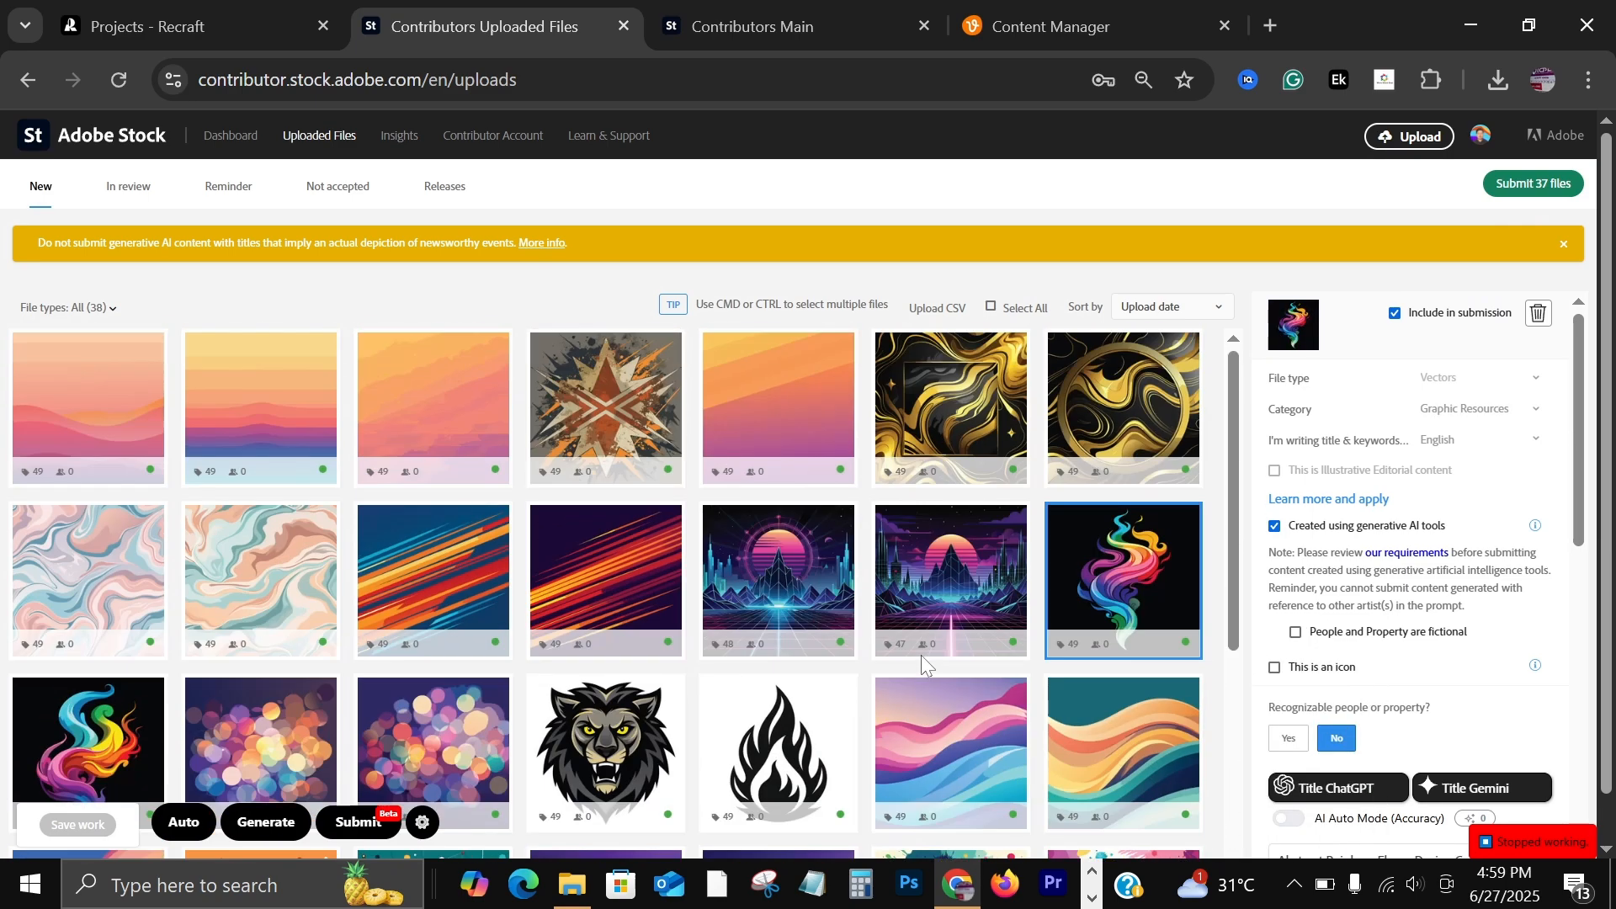
Start submitting the 37 files and accept both the submission guidelines and account suspension terms.
{"action": "left_click", "coordinate": [1524, 187]}
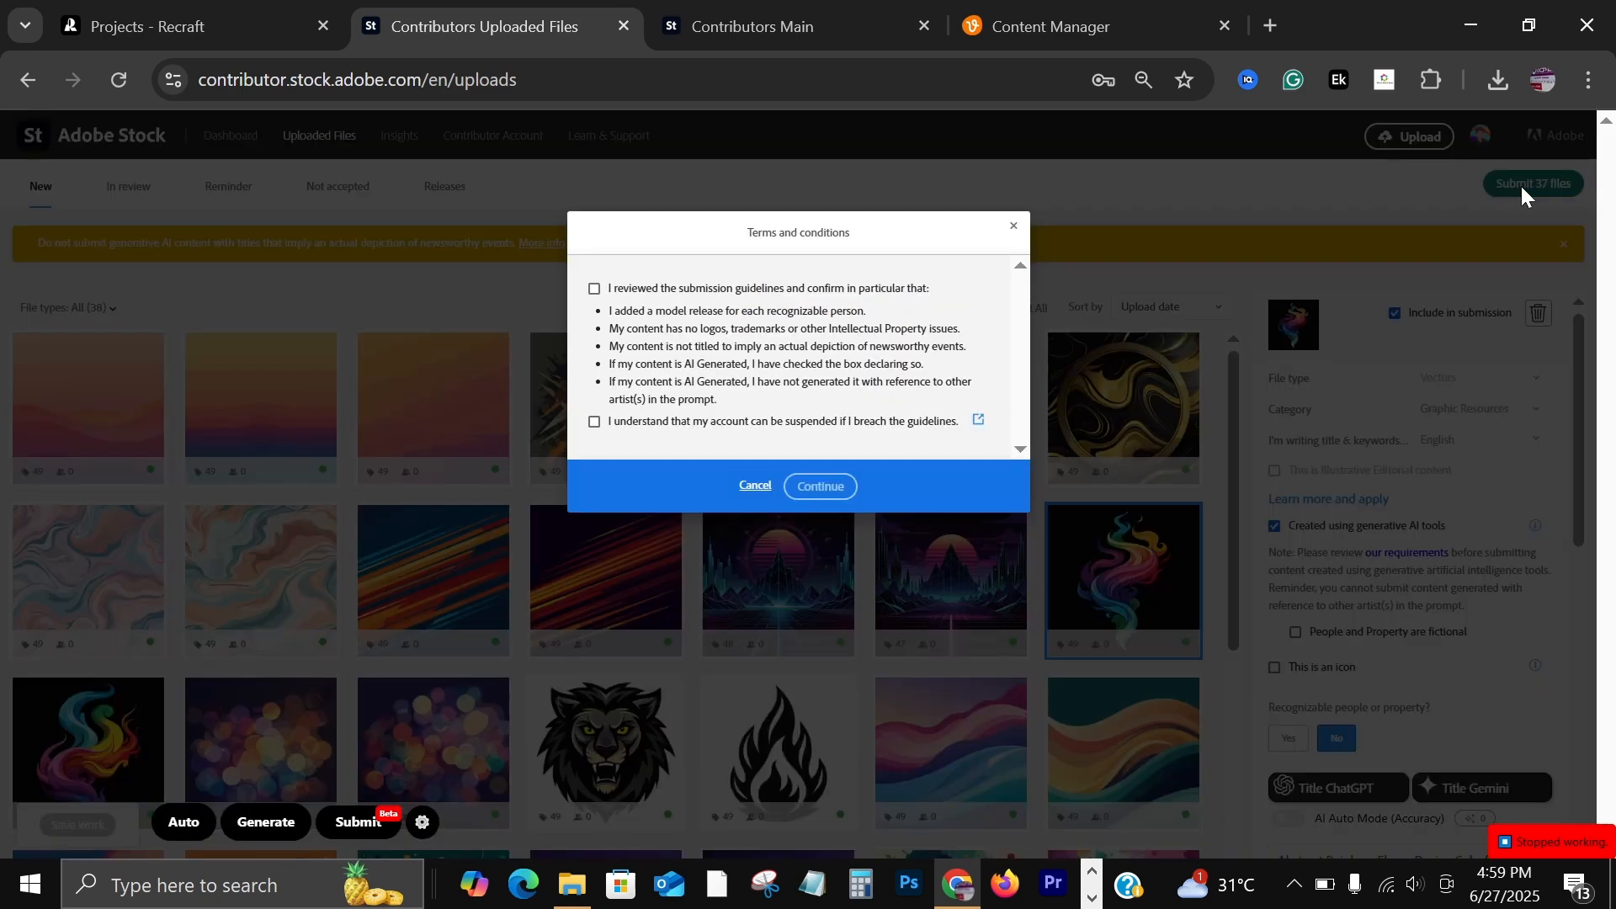
{"action": "left_click", "coordinate": [594, 421]}
{"action": "left_click", "coordinate": [594, 288]}
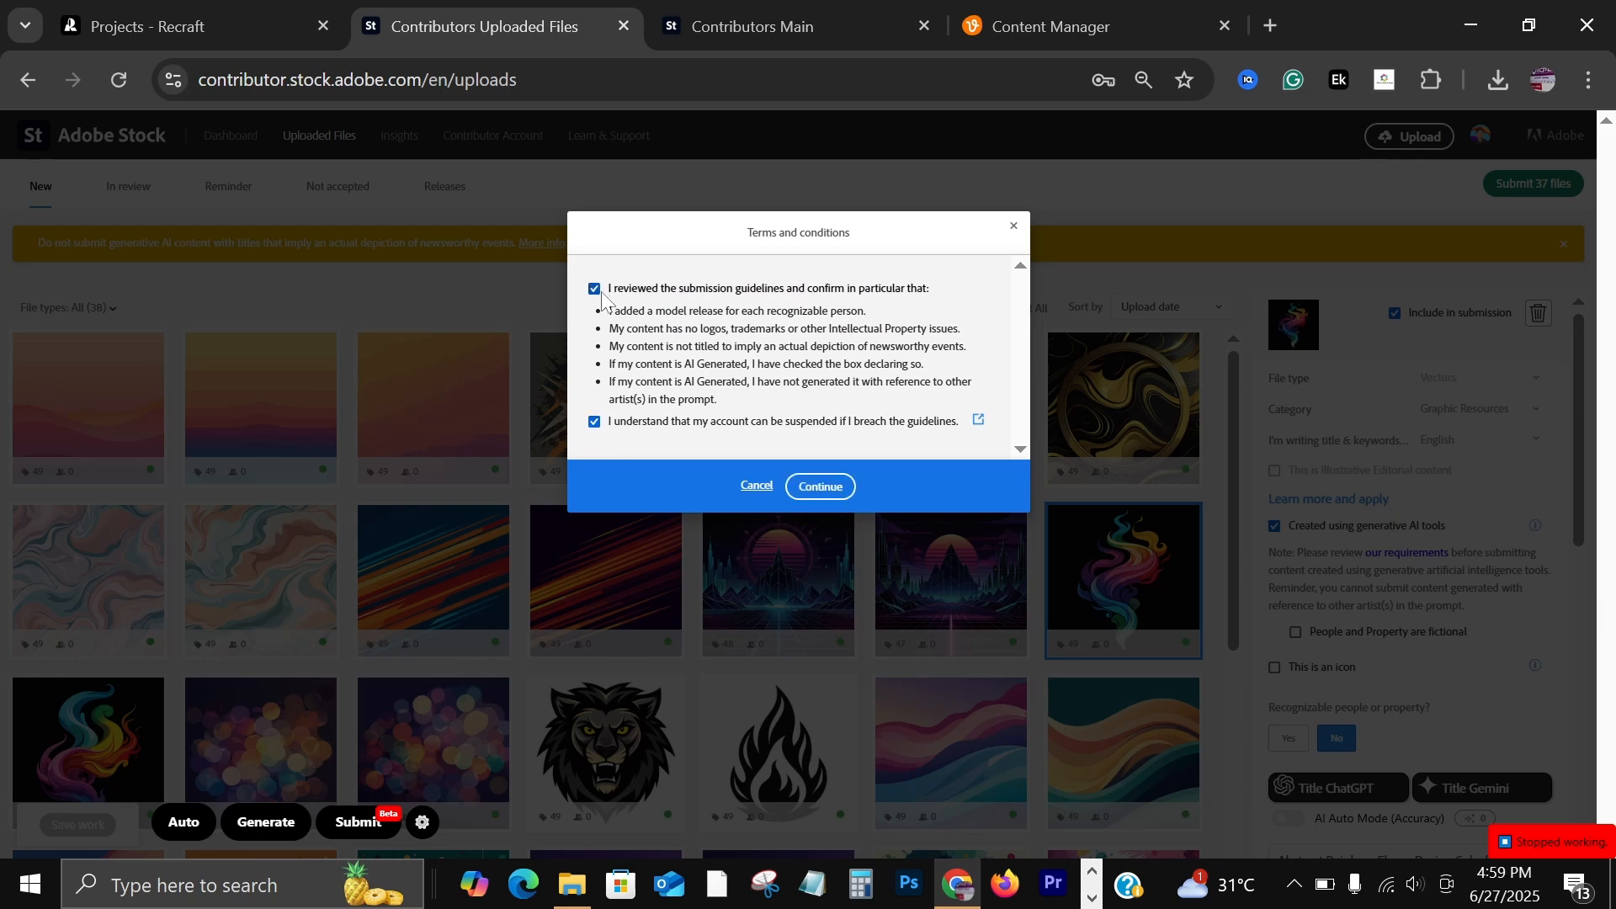
{"action": "left_click", "coordinate": [843, 496]}
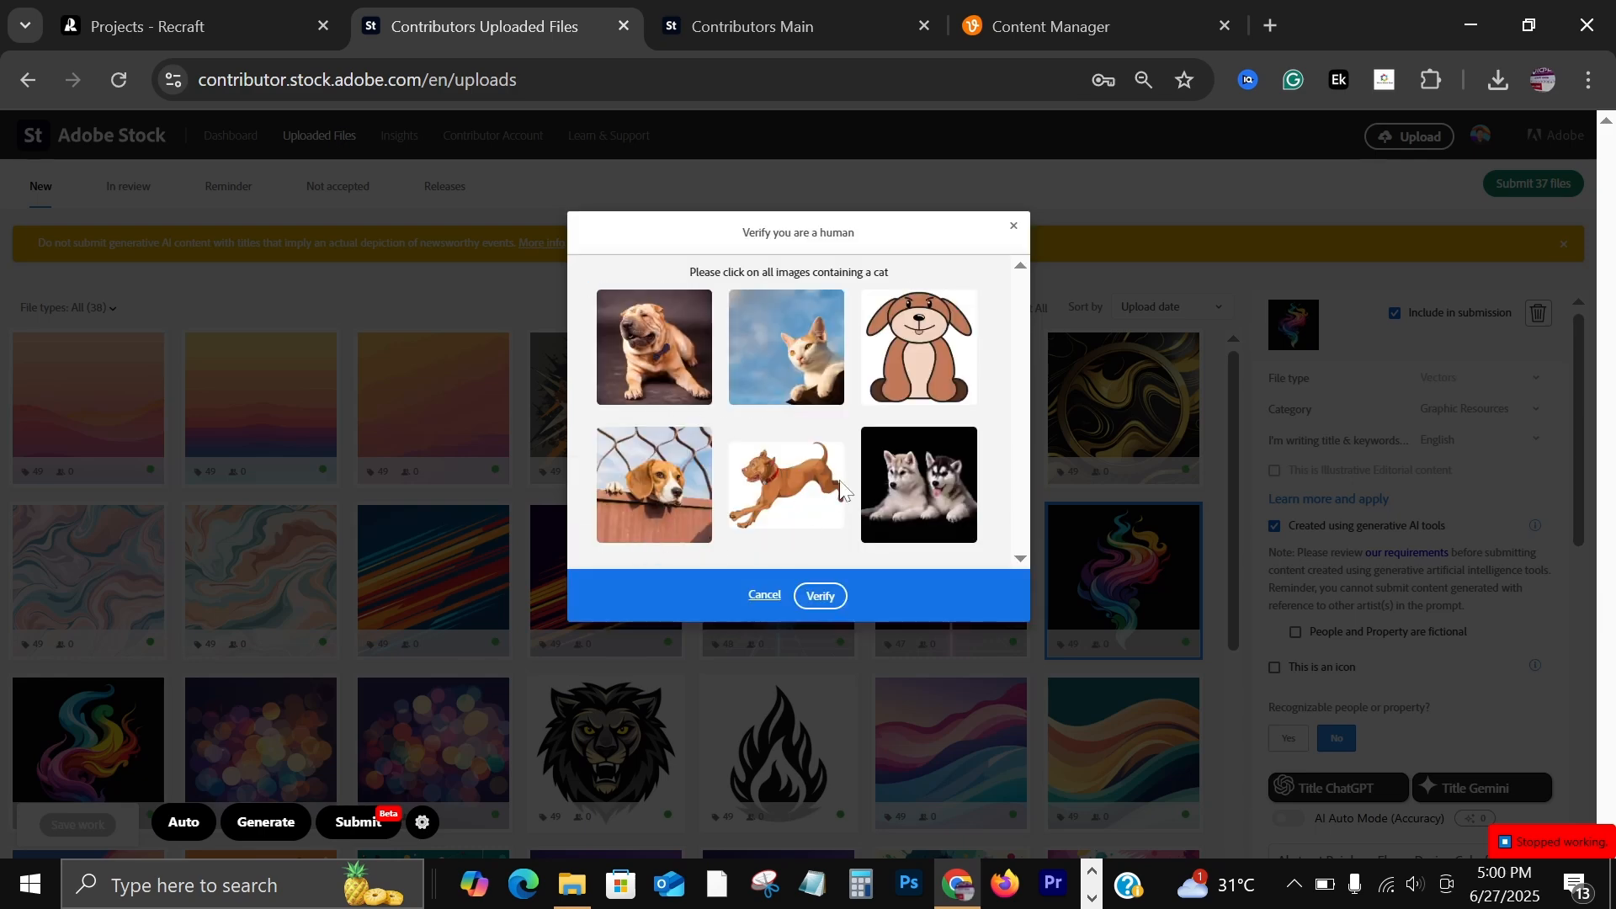
Try to pass the human verification by picking a cat and the cartoon dog in two image sets.
{"action": "left_click", "coordinate": [811, 360]}
{"action": "left_click", "coordinate": [958, 352]}
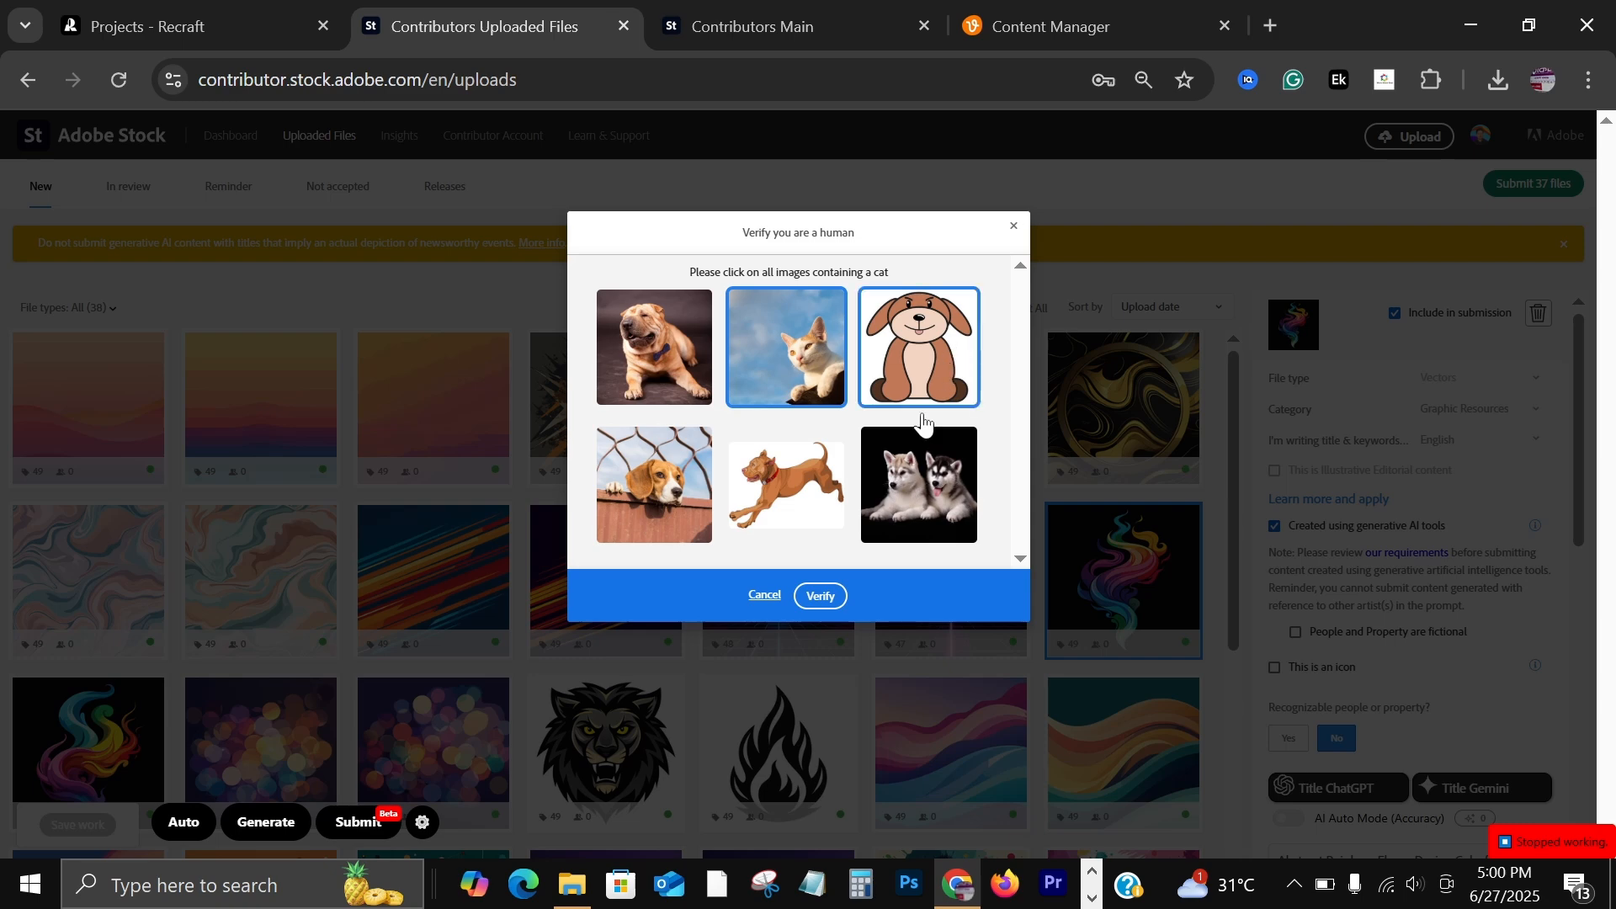
{"action": "left_click", "coordinate": [825, 596]}
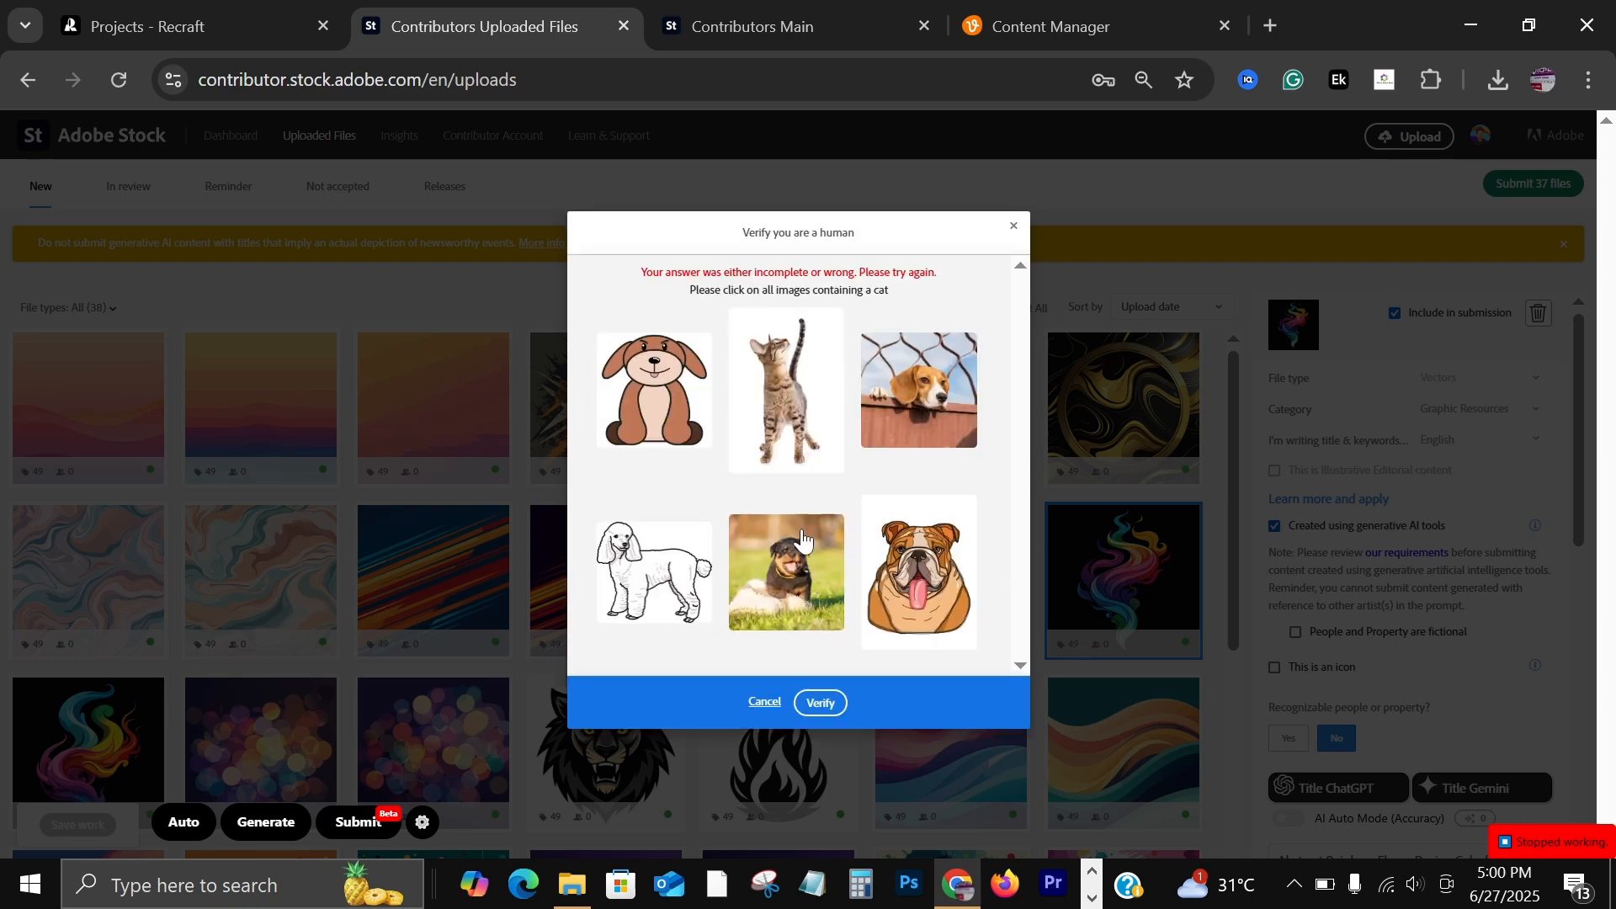
{"action": "left_click", "coordinate": [776, 421]}
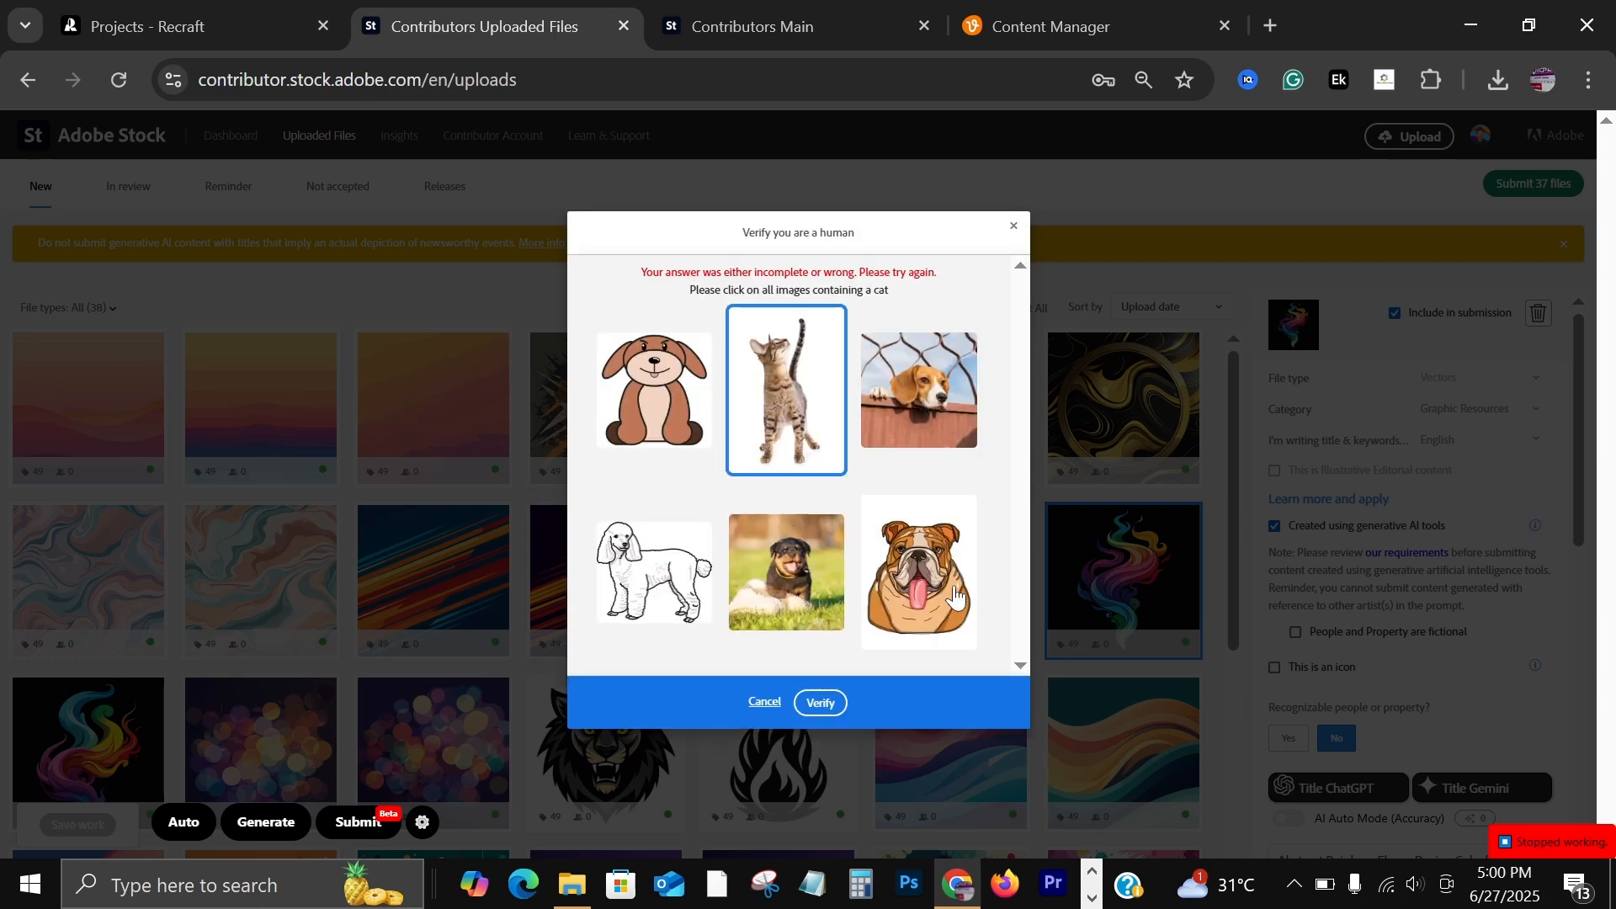
{"action": "left_click", "coordinate": [671, 442]}
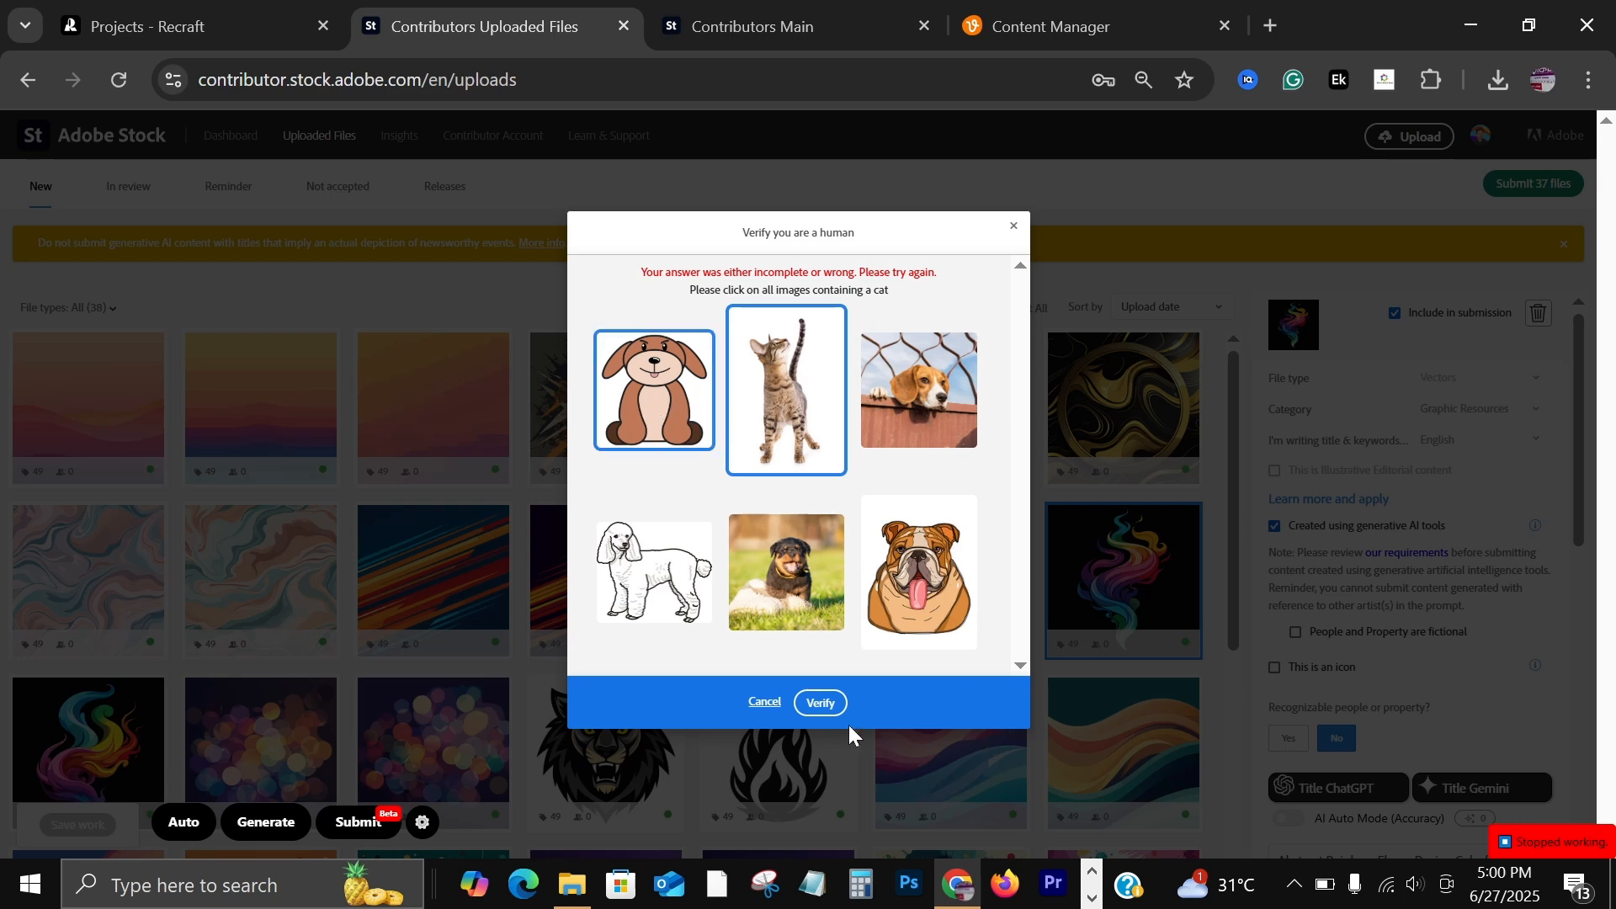
{"action": "left_click", "coordinate": [826, 704]}
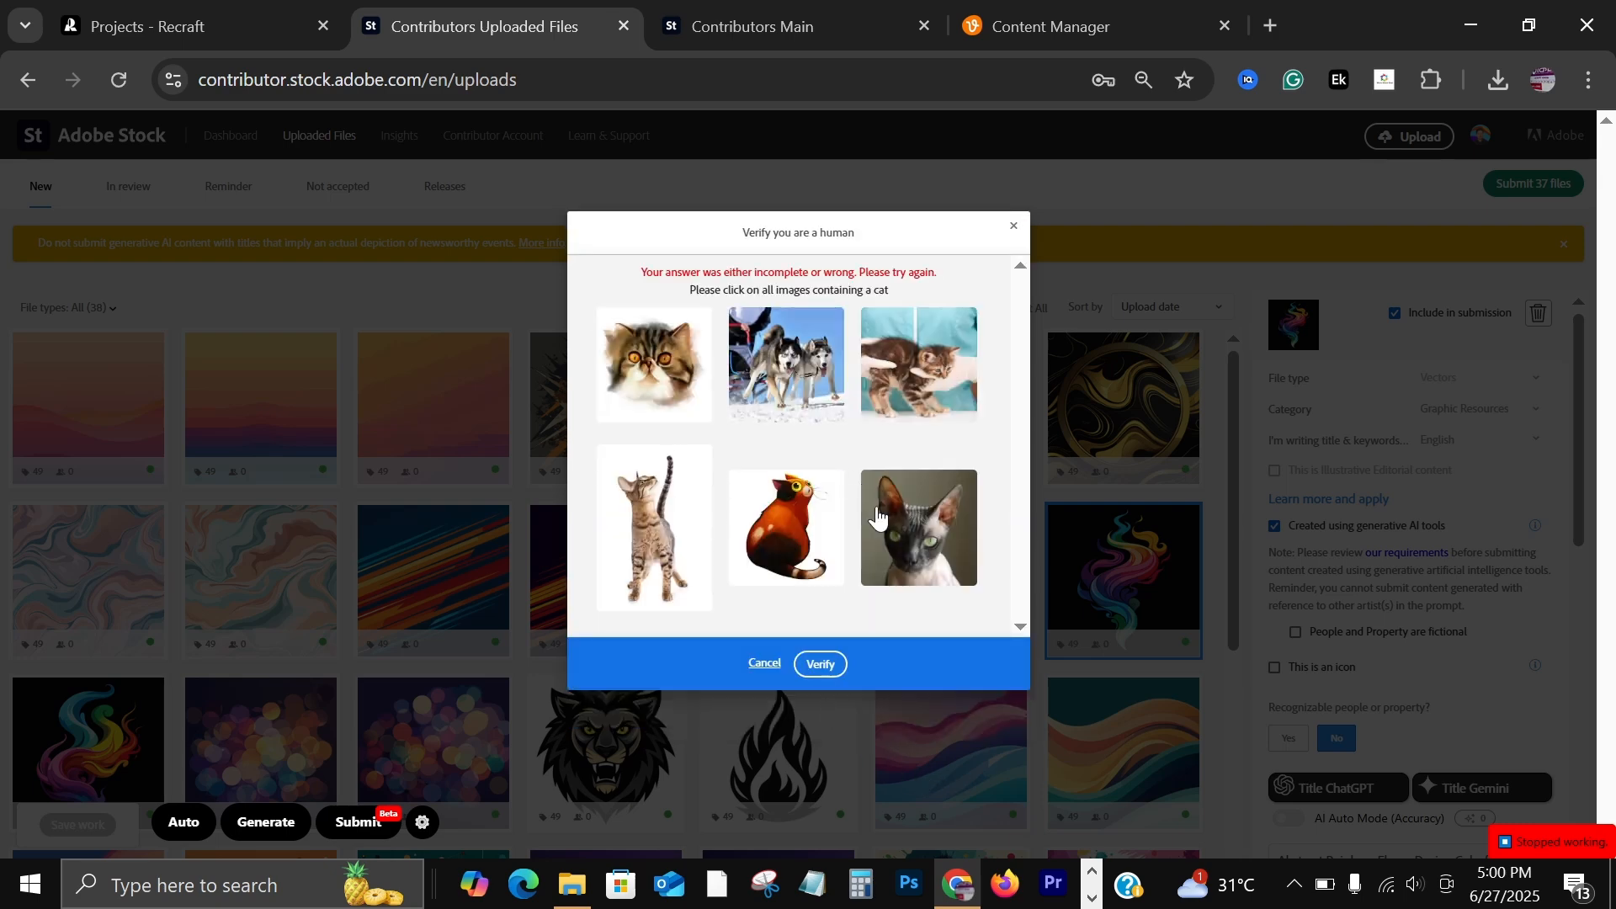
Complete the human verification by selecting all five cat images, leaving out the huskies.
{"action": "left_click", "coordinate": [865, 524]}
{"action": "left_click", "coordinate": [795, 535]}
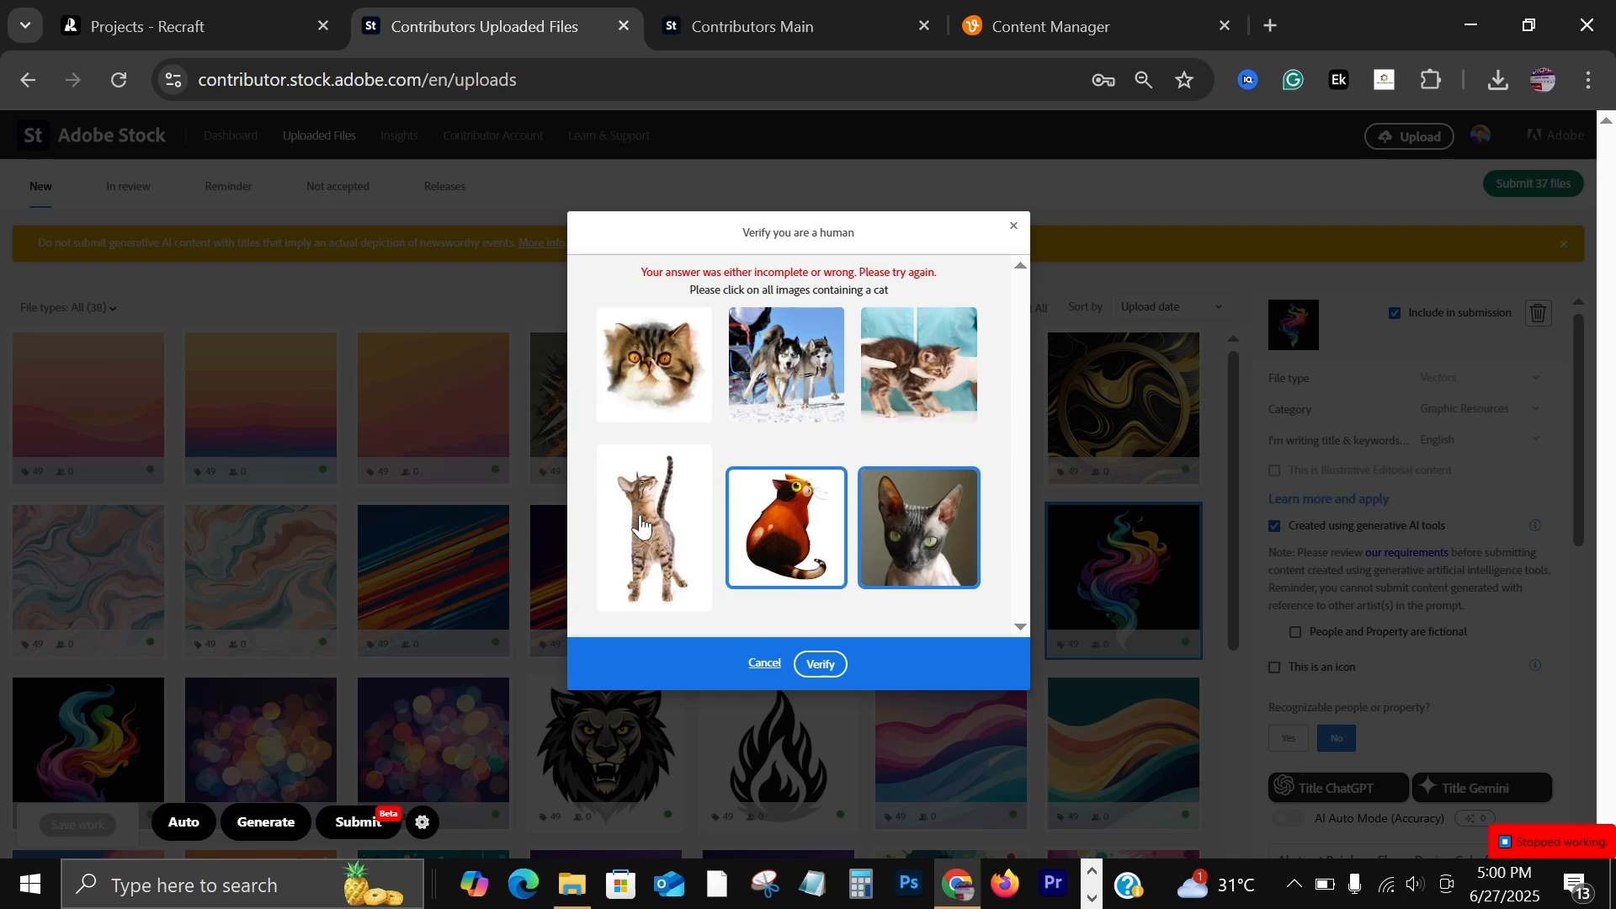
{"action": "left_click", "coordinate": [638, 522]}
{"action": "left_click", "coordinate": [613, 353]}
{"action": "left_click", "coordinate": [935, 396]}
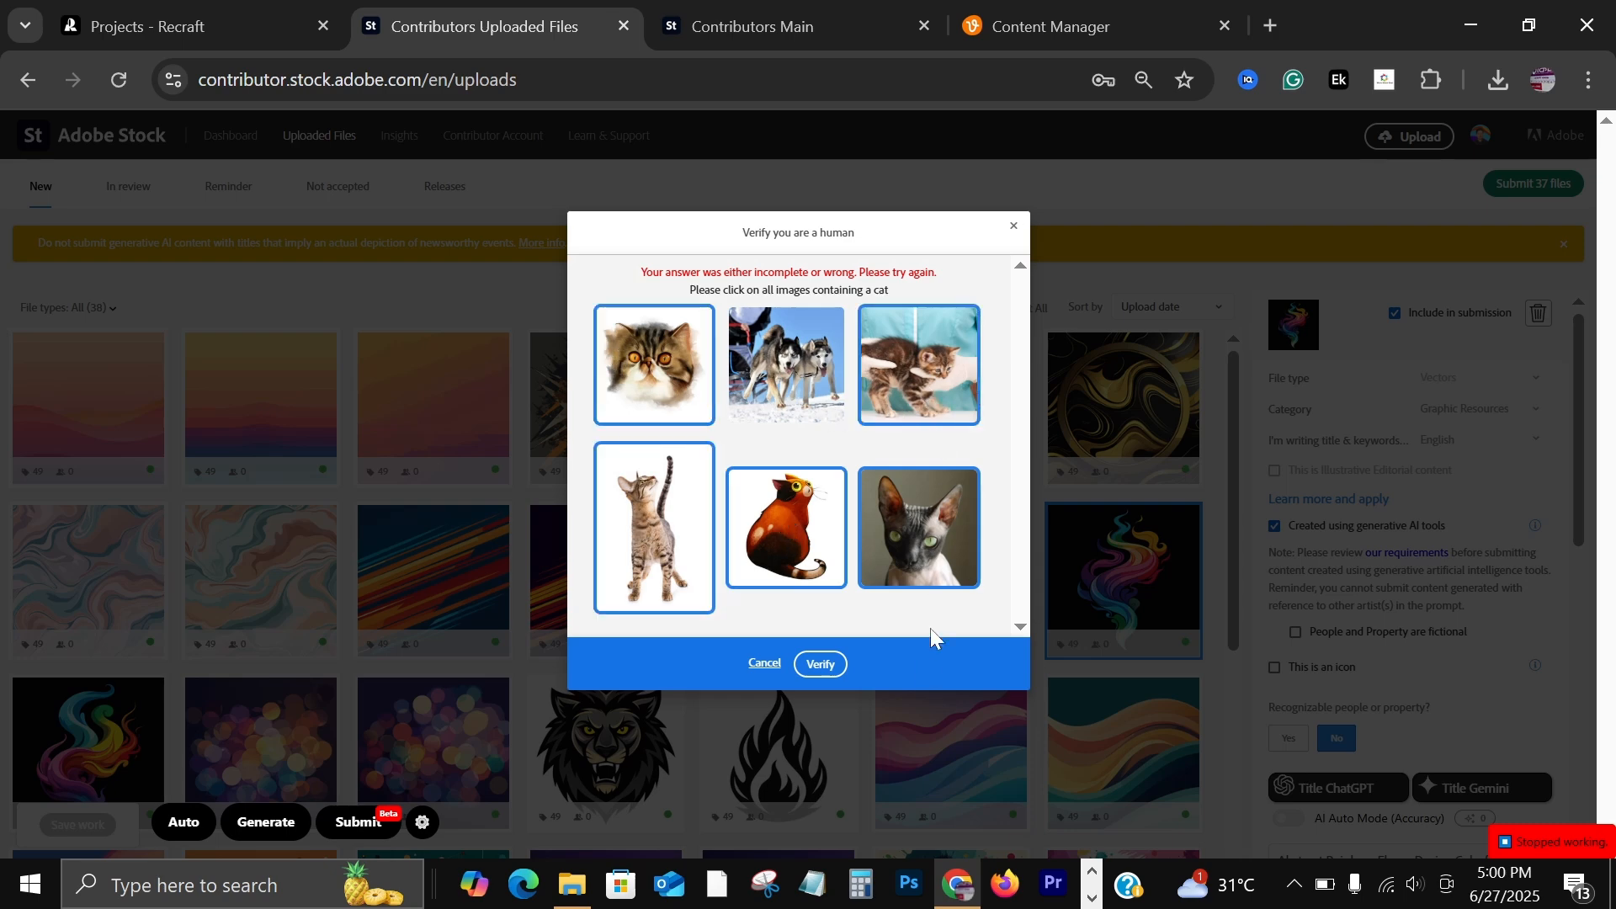
{"action": "left_click", "coordinate": [822, 664]}
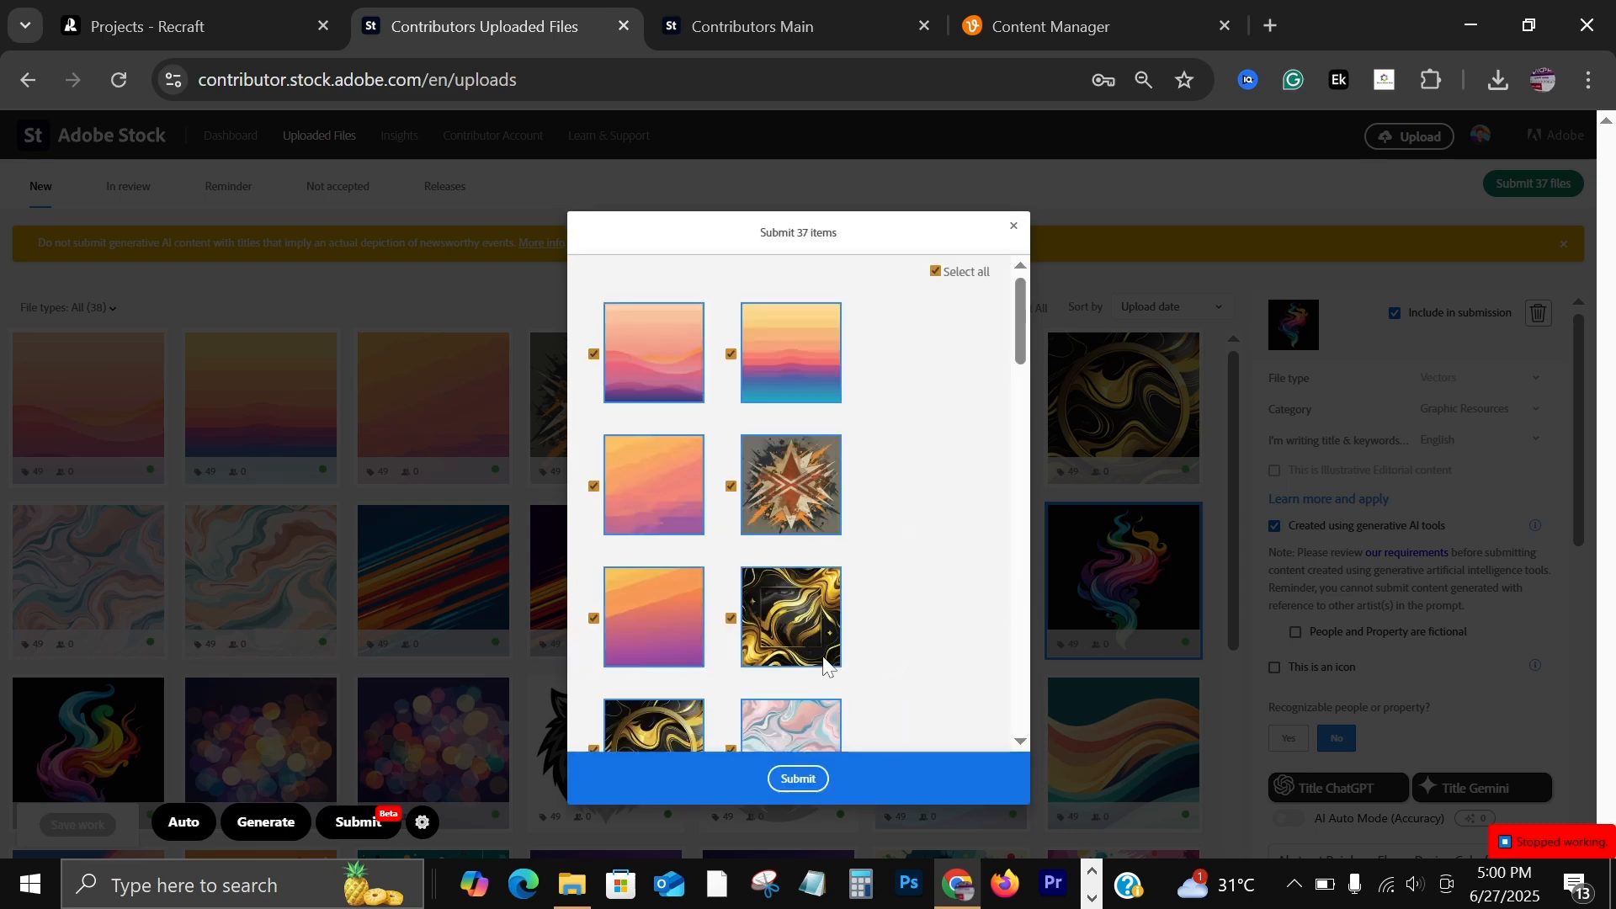
Submit all 37 selected items and open the list of files in review.
{"action": "scroll", "coordinate": [710, 538], "scroll_direction": "down", "scroll_amount": 5}
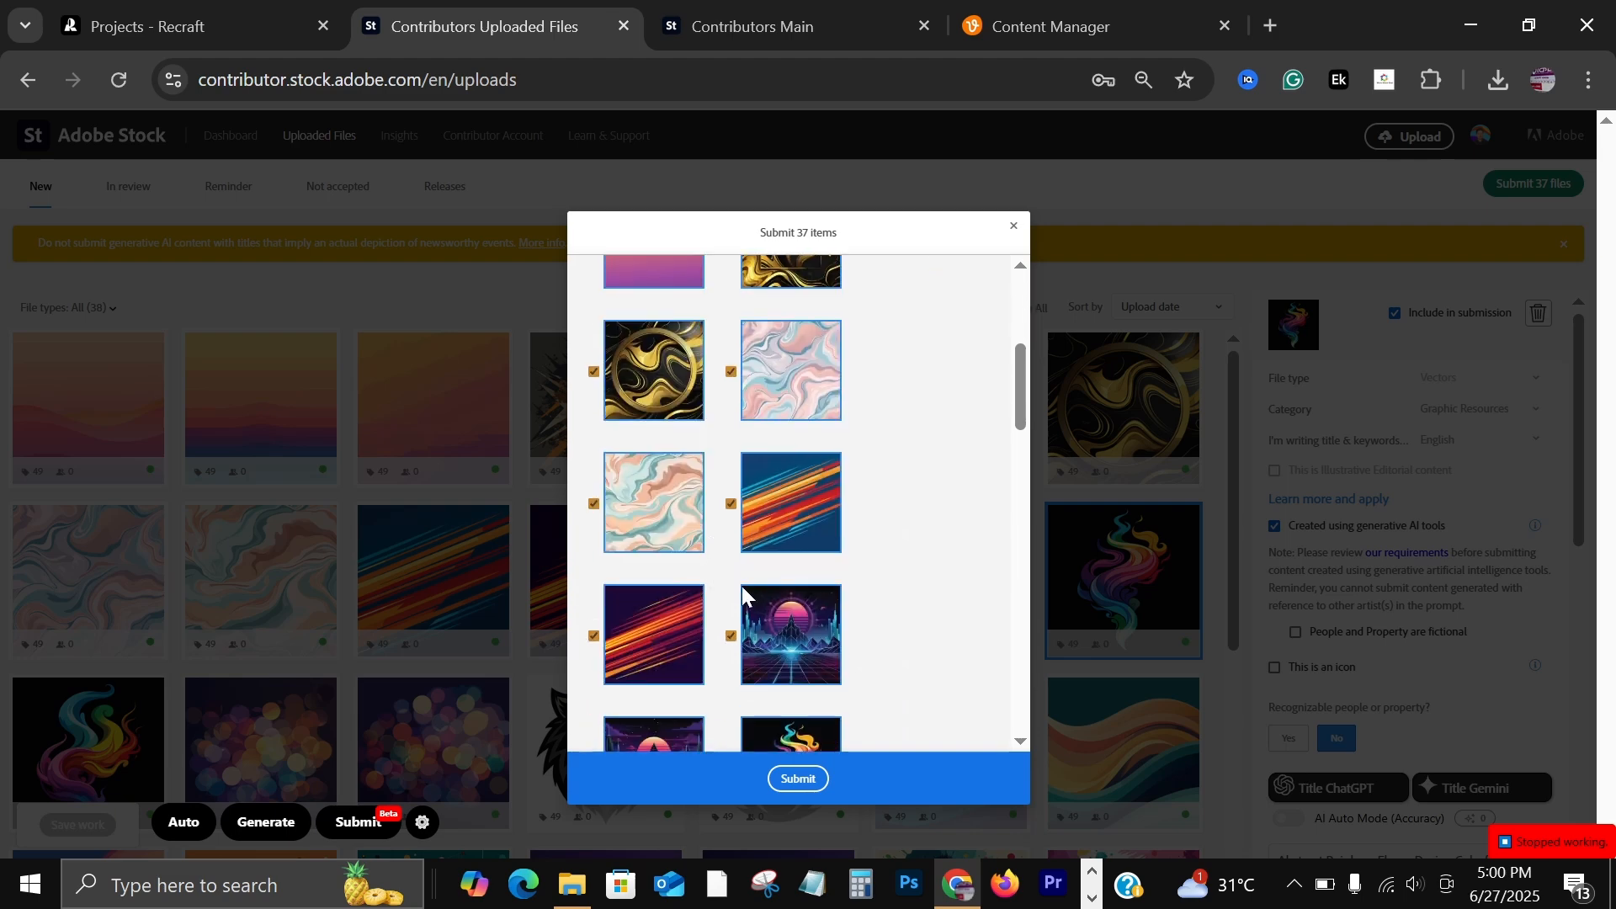
{"action": "left_click", "coordinate": [795, 768]}
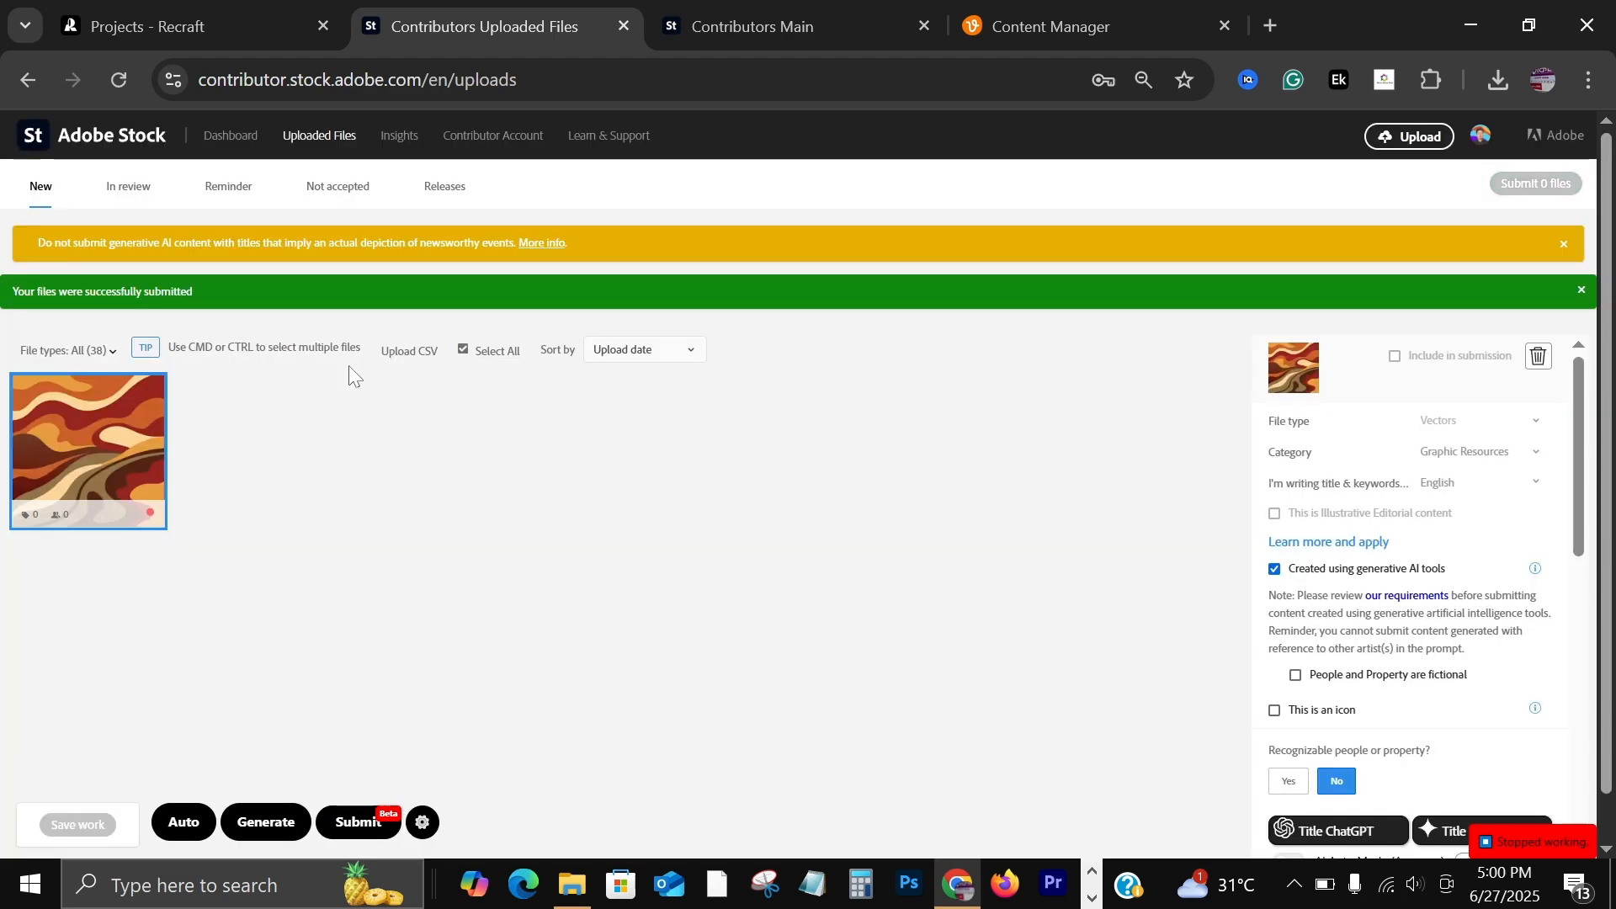
{"action": "mouse_move", "coordinate": [140, 477]}
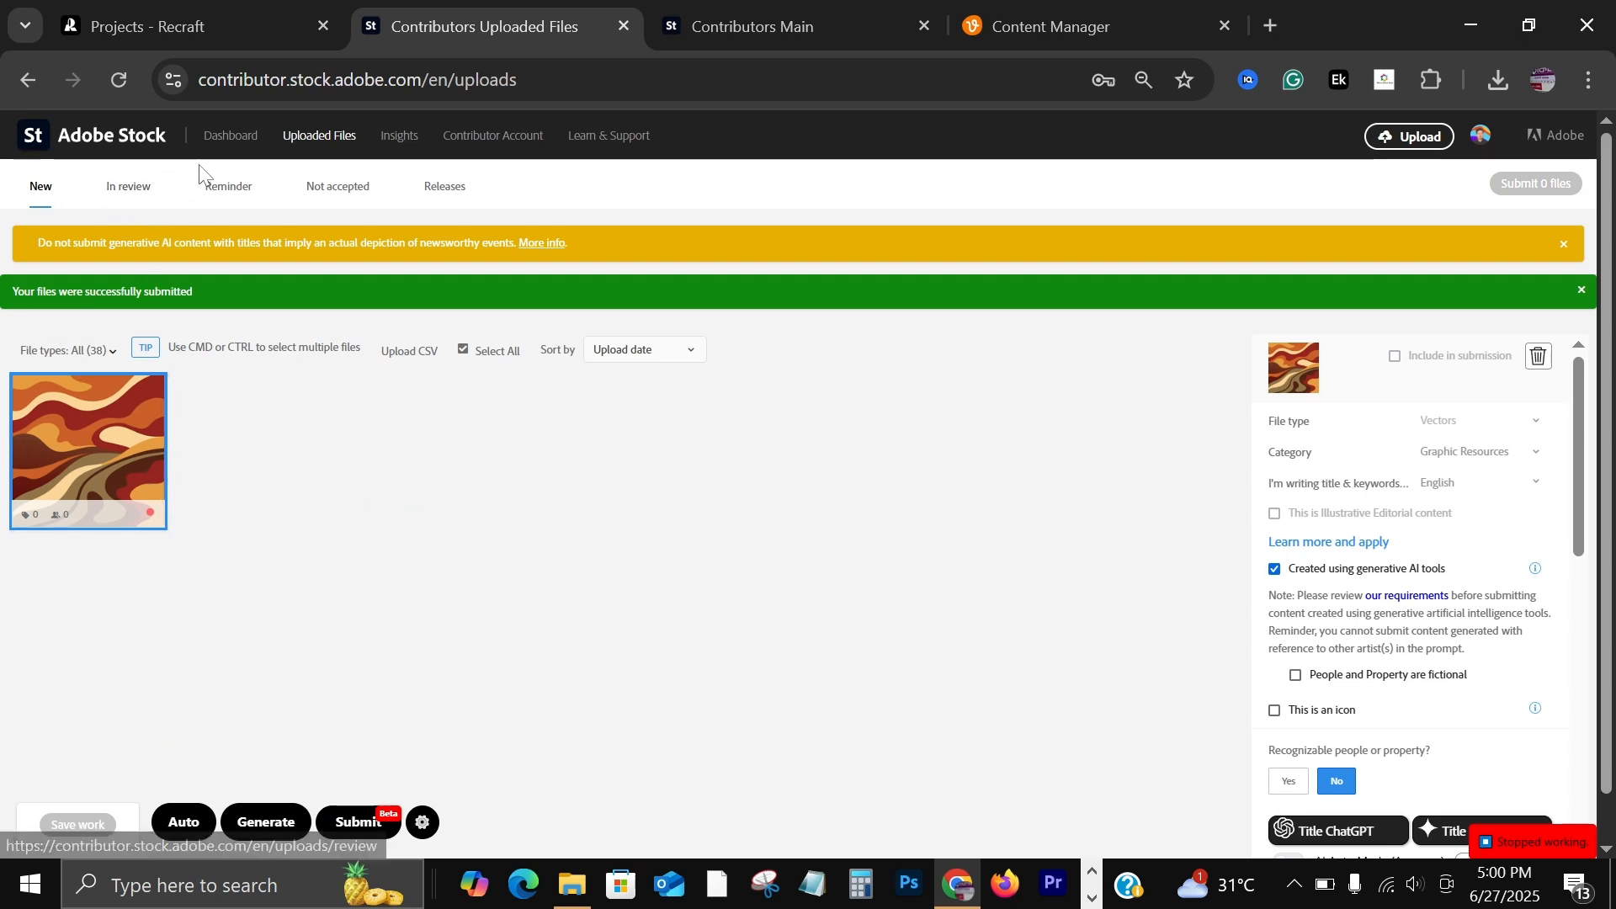
{"action": "left_click", "coordinate": [143, 193]}
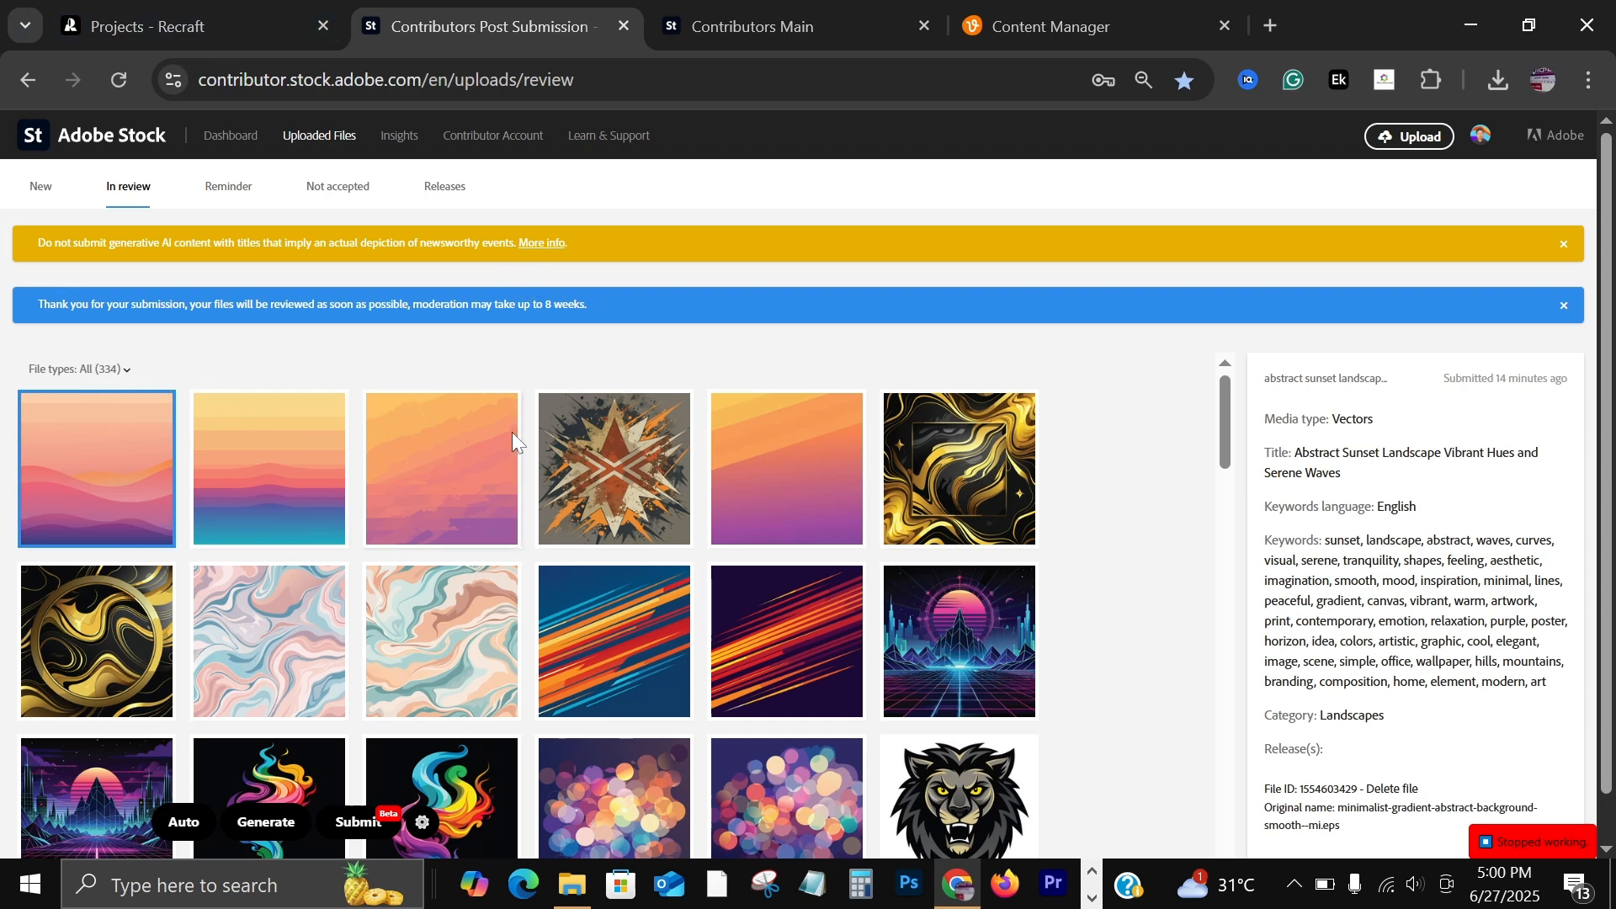
Check this year's earnings on the dashboard, the available earnings statistics and the payout history.
{"action": "left_click", "coordinate": [242, 147]}
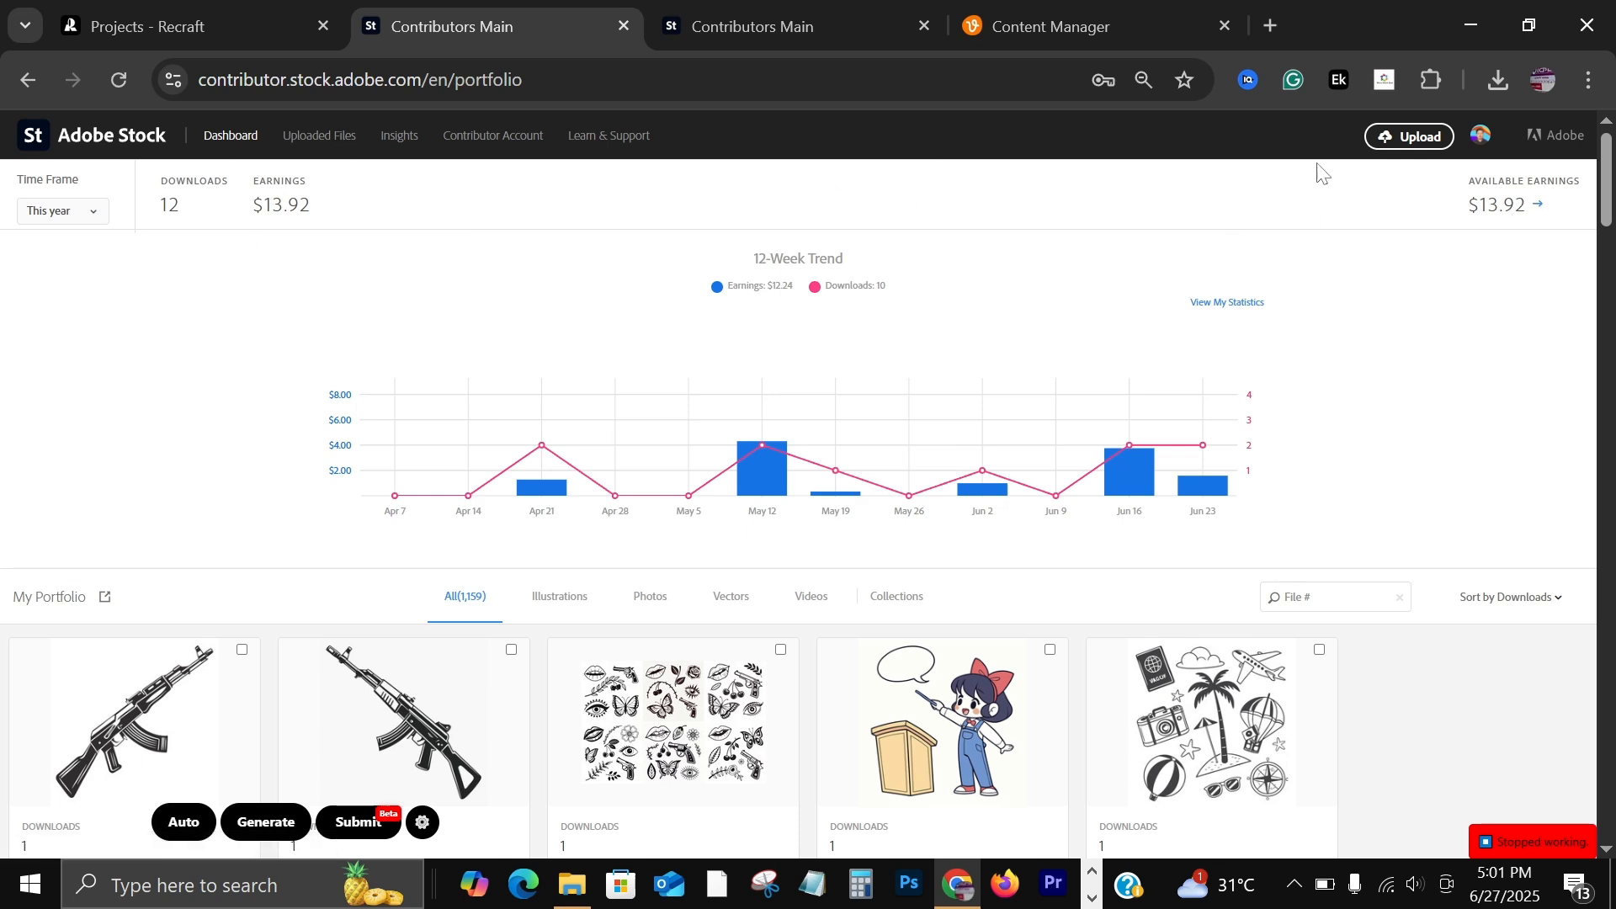
{"action": "left_click", "coordinate": [1537, 205]}
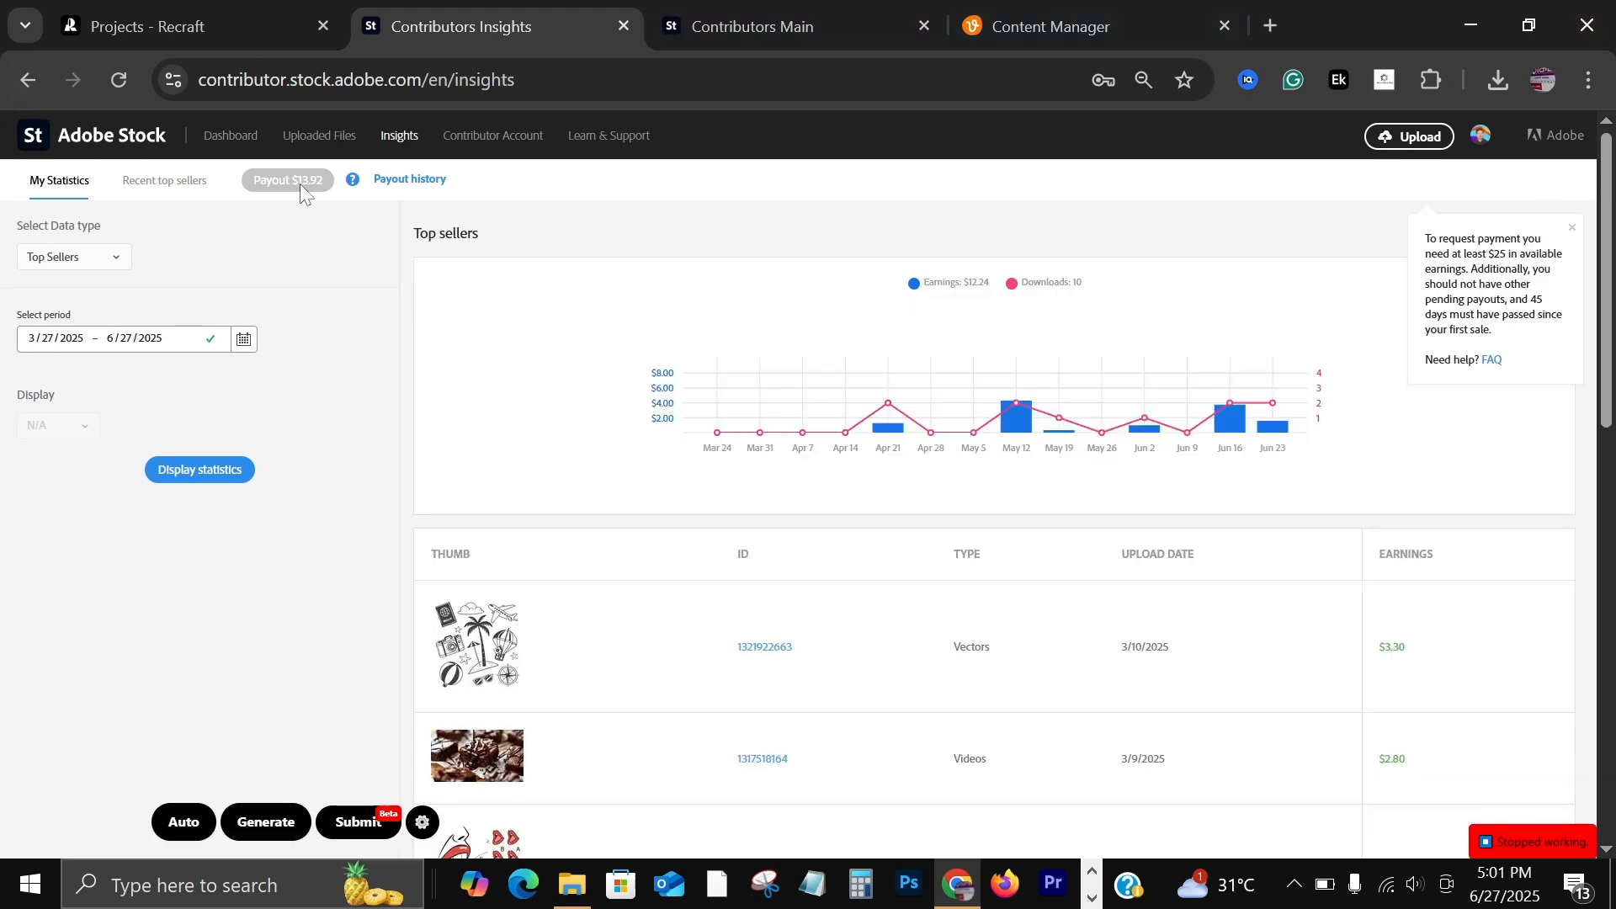
{"action": "left_click", "coordinate": [394, 180]}
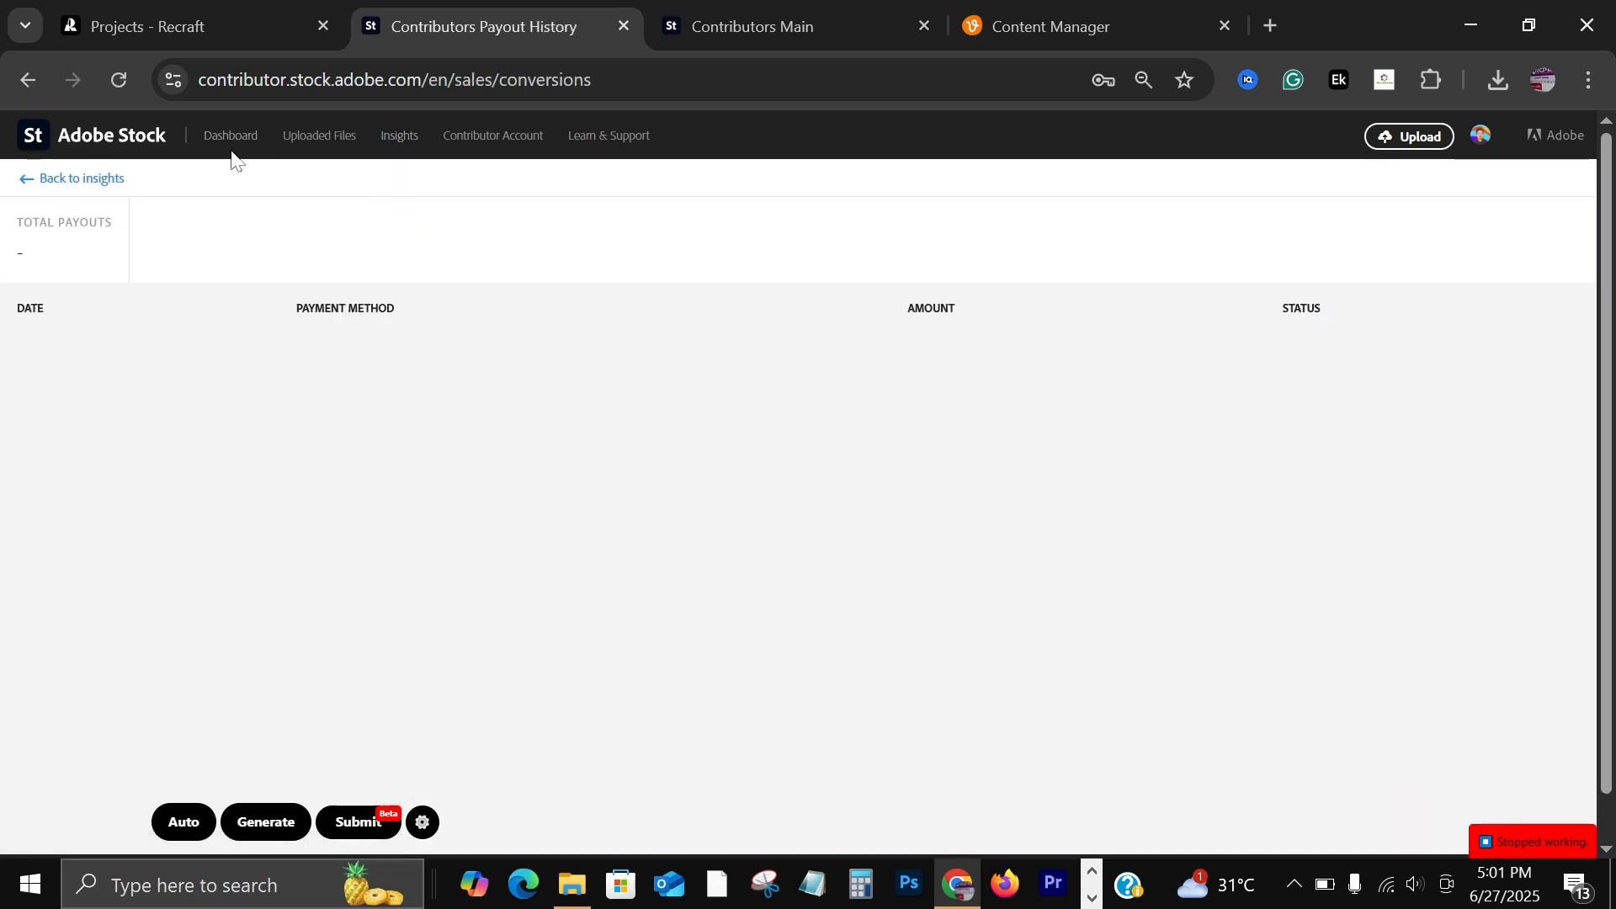
Return to the insights, read the payout request requirements and reopen the payout history.
{"action": "left_click", "coordinate": [39, 183]}
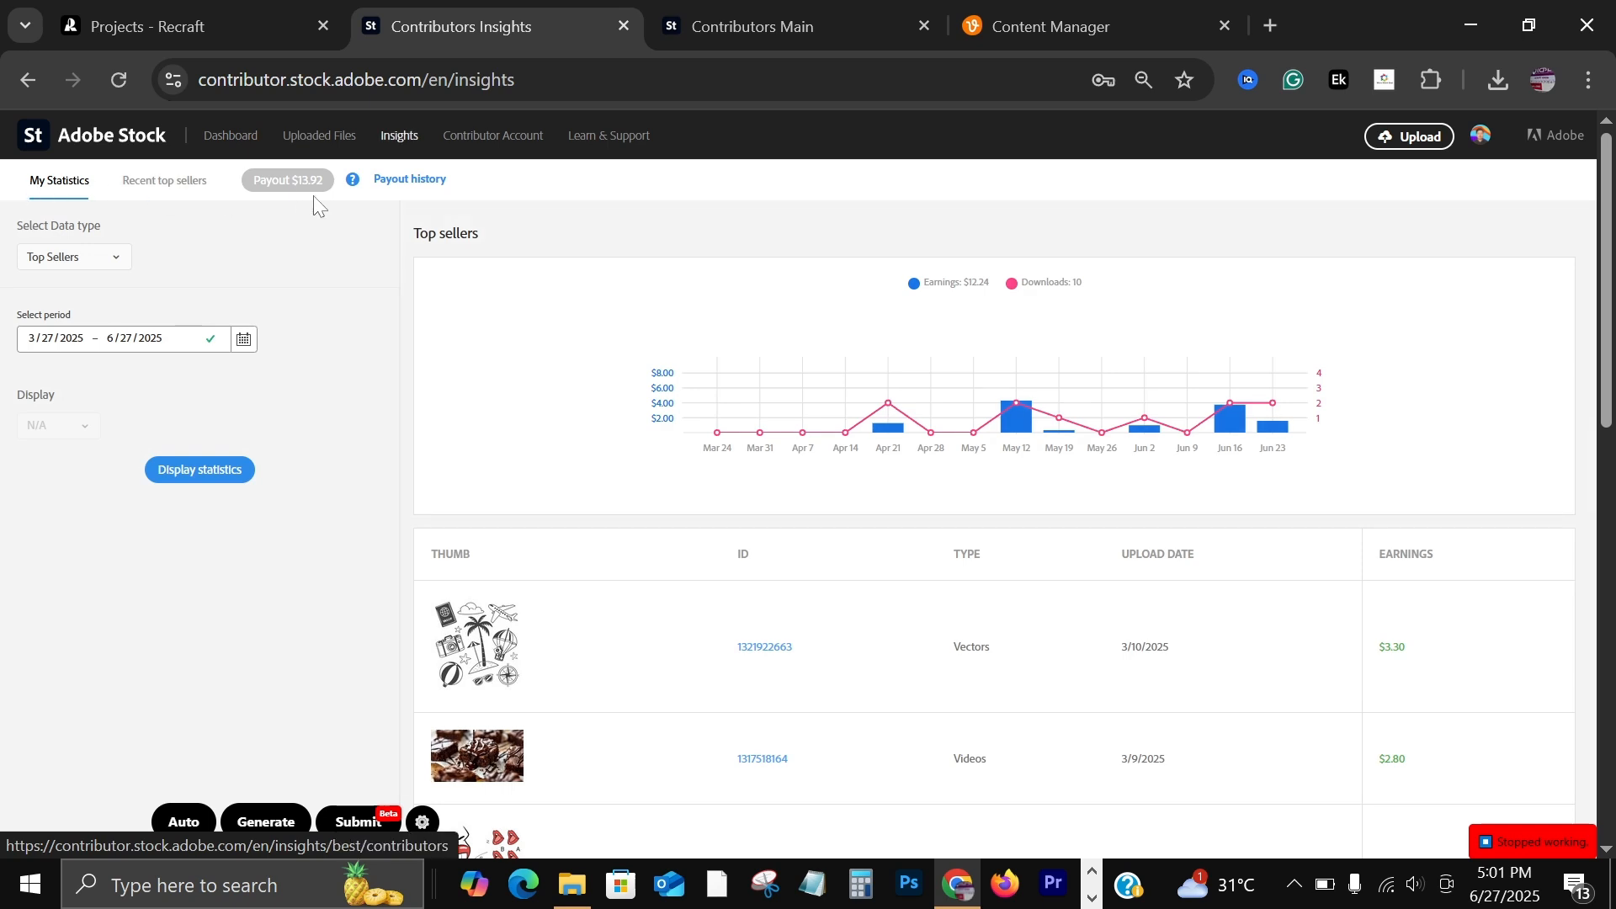
{"action": "left_click", "coordinate": [352, 180]}
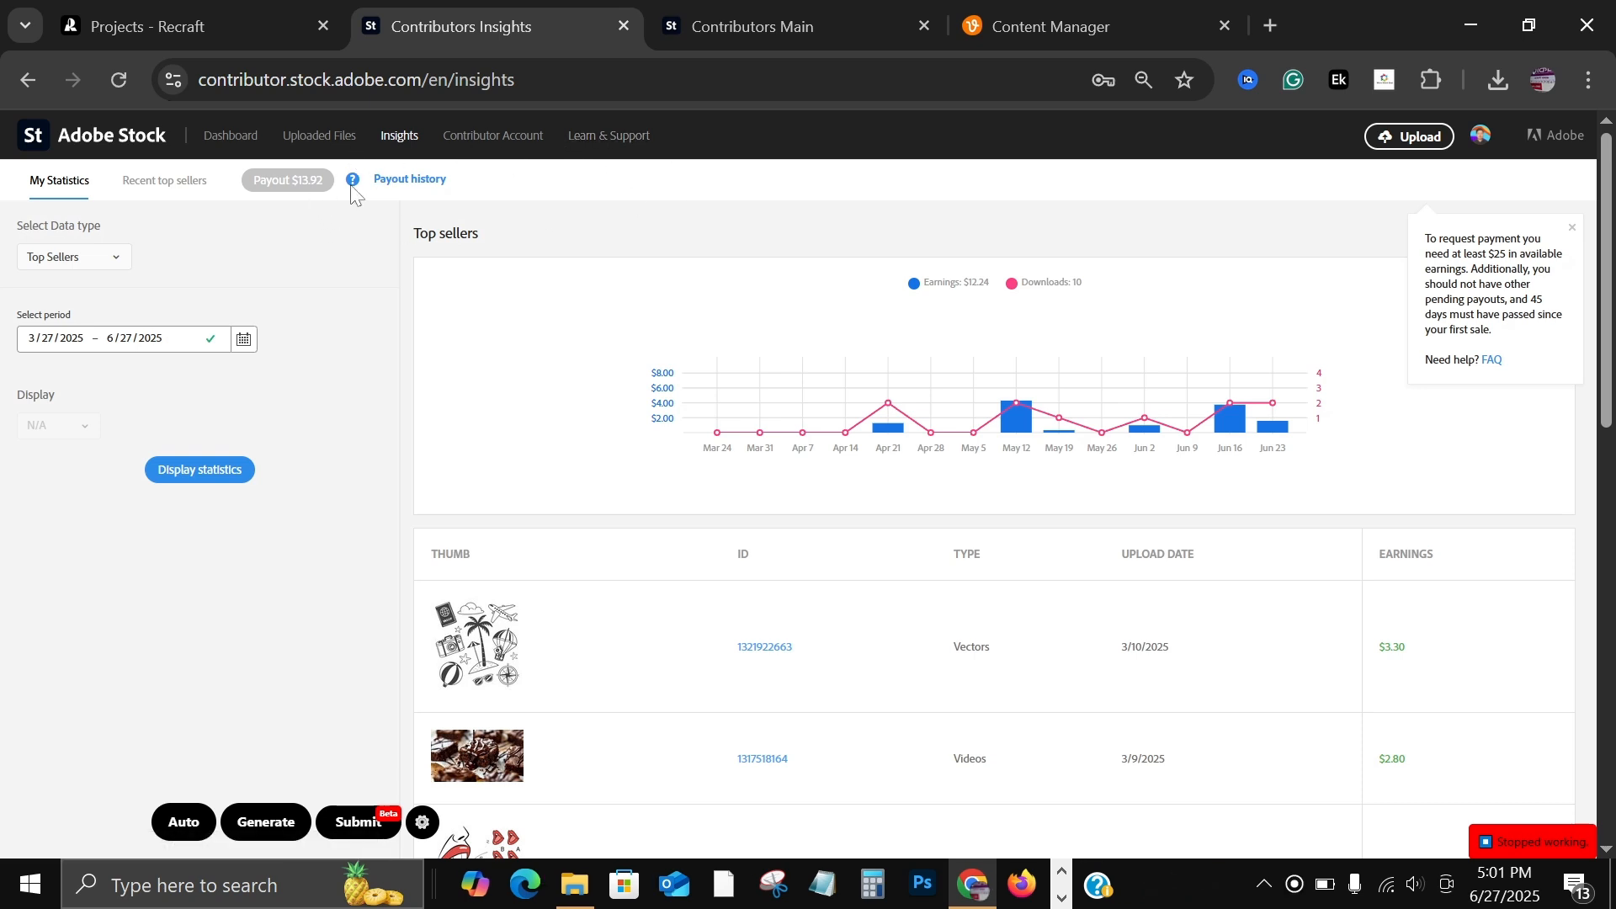
{"action": "left_click", "coordinate": [401, 187]}
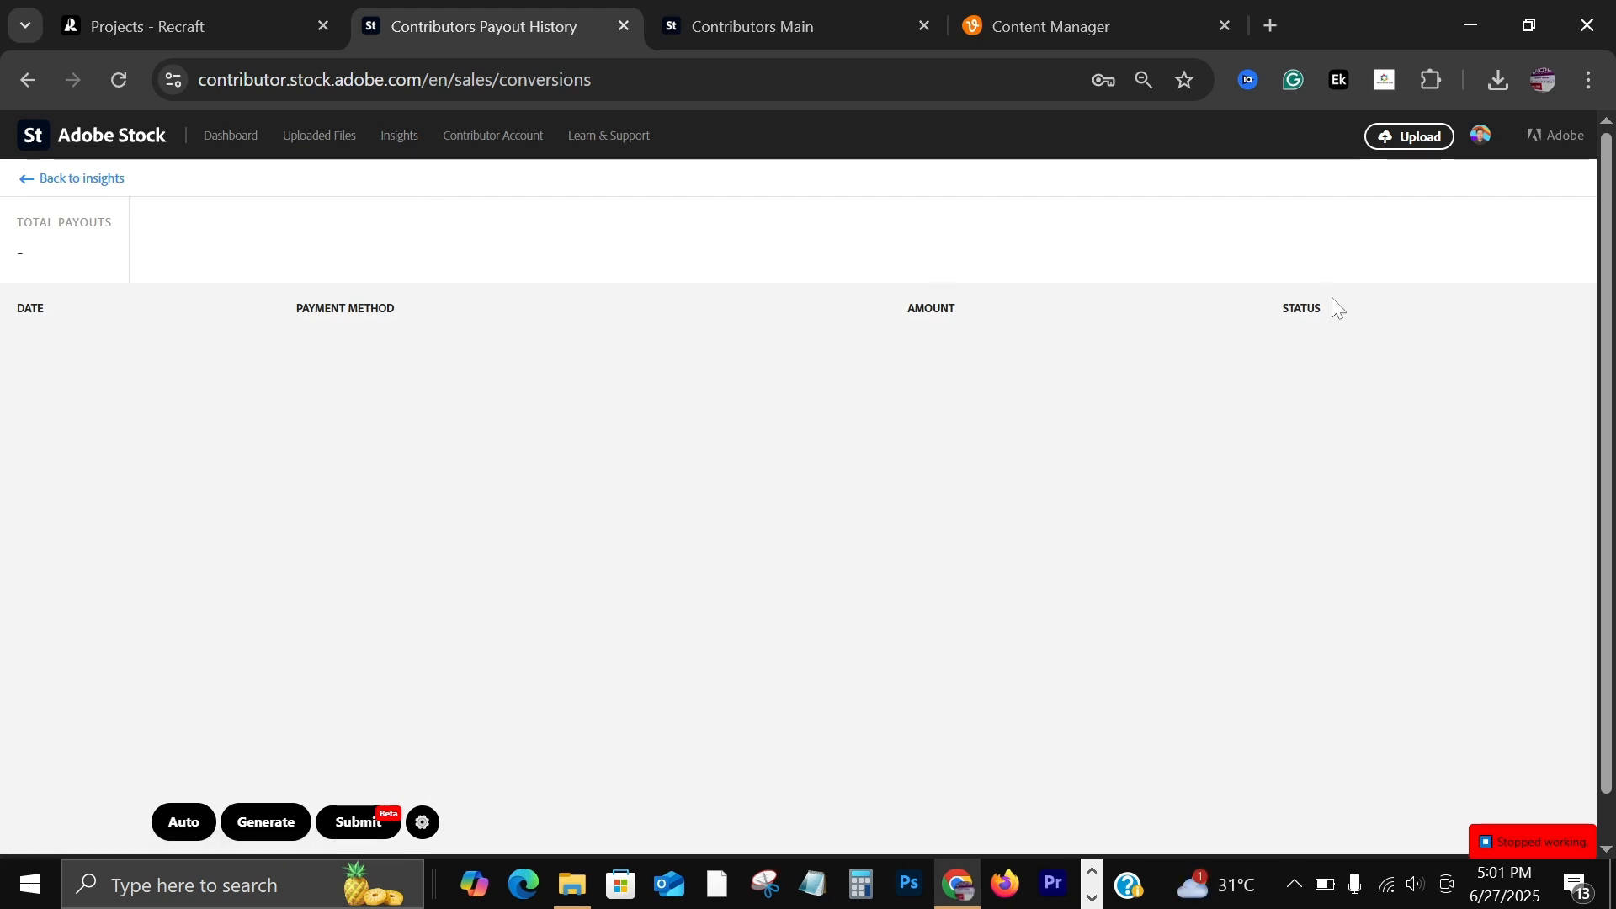
Go back to the dashboard and follow the available earnings through to the payout history once more.
{"action": "left_click", "coordinate": [224, 140]}
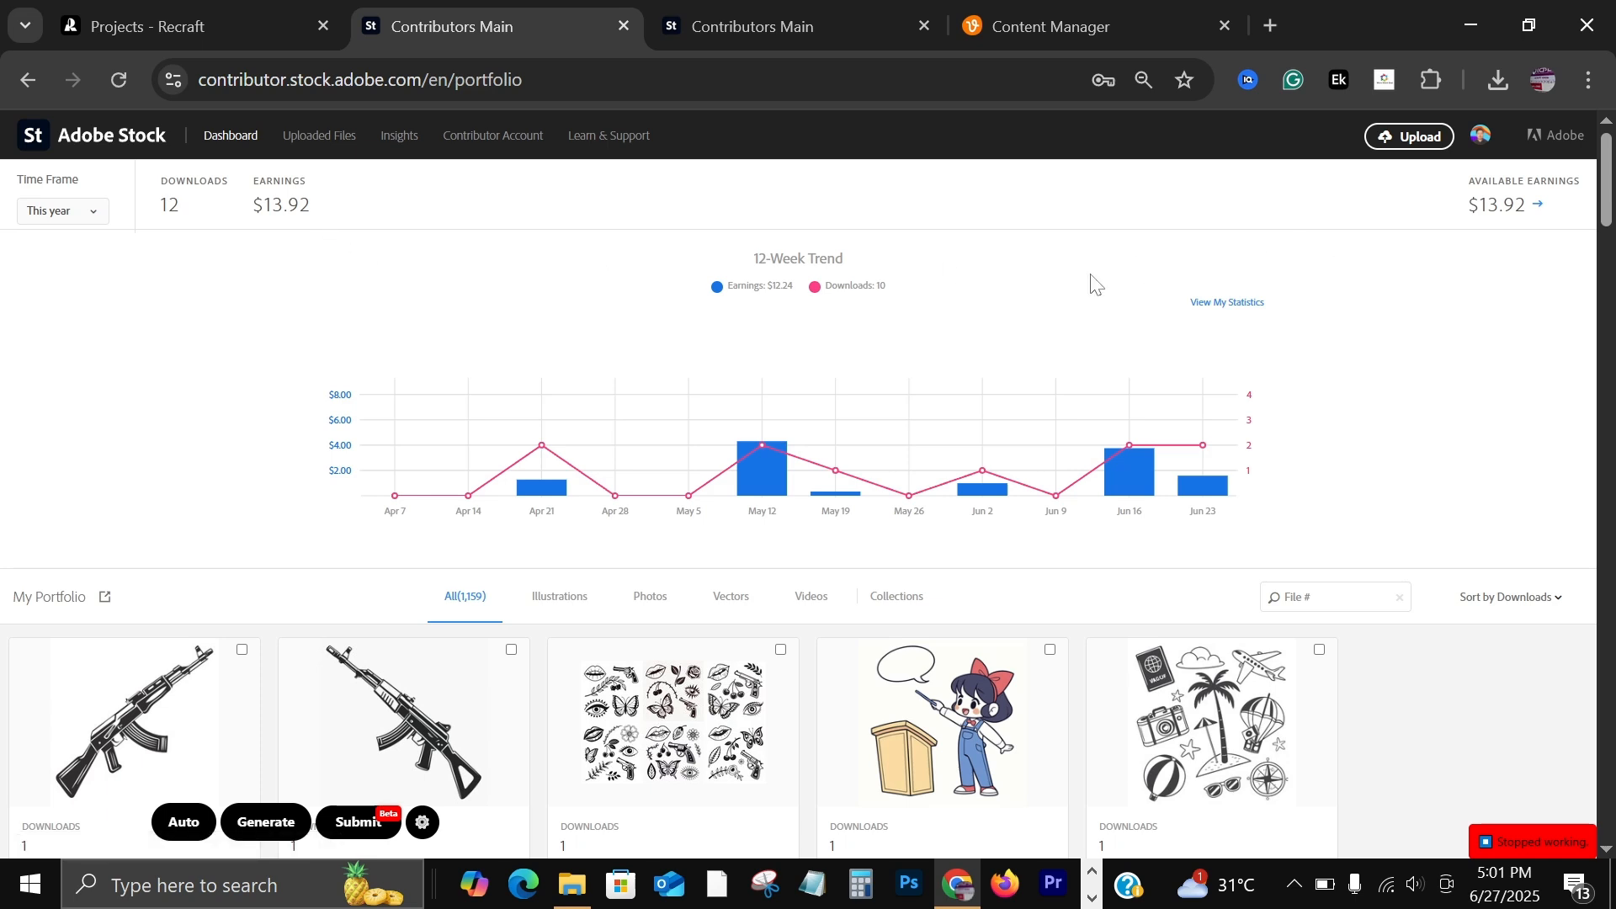
{"action": "left_click", "coordinate": [1534, 211]}
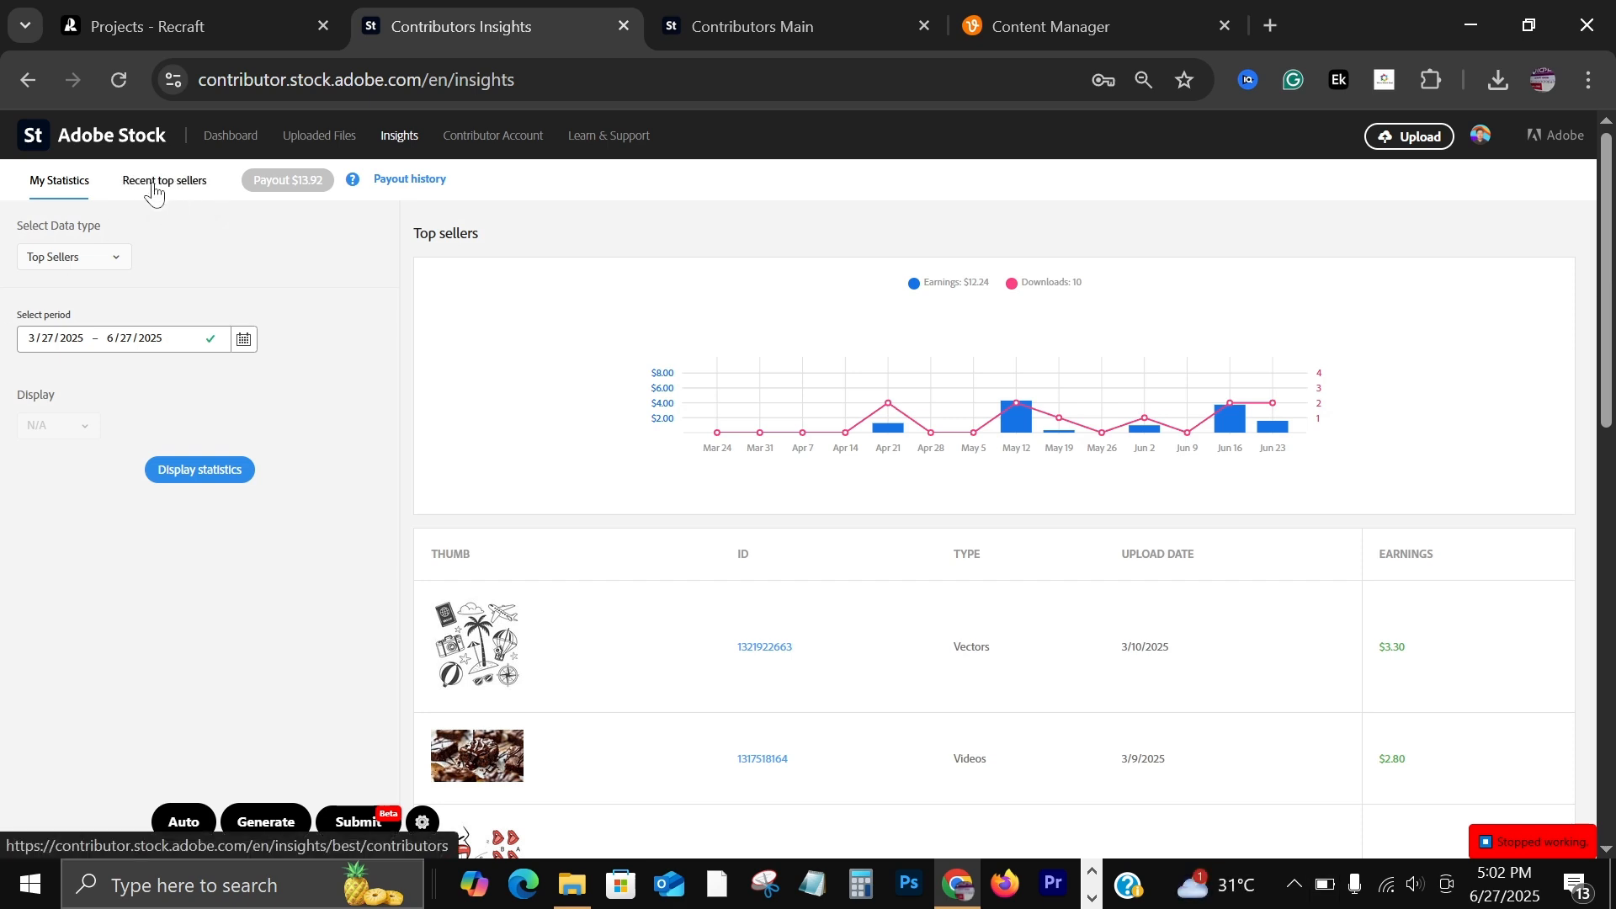
{"action": "left_click", "coordinate": [405, 183]}
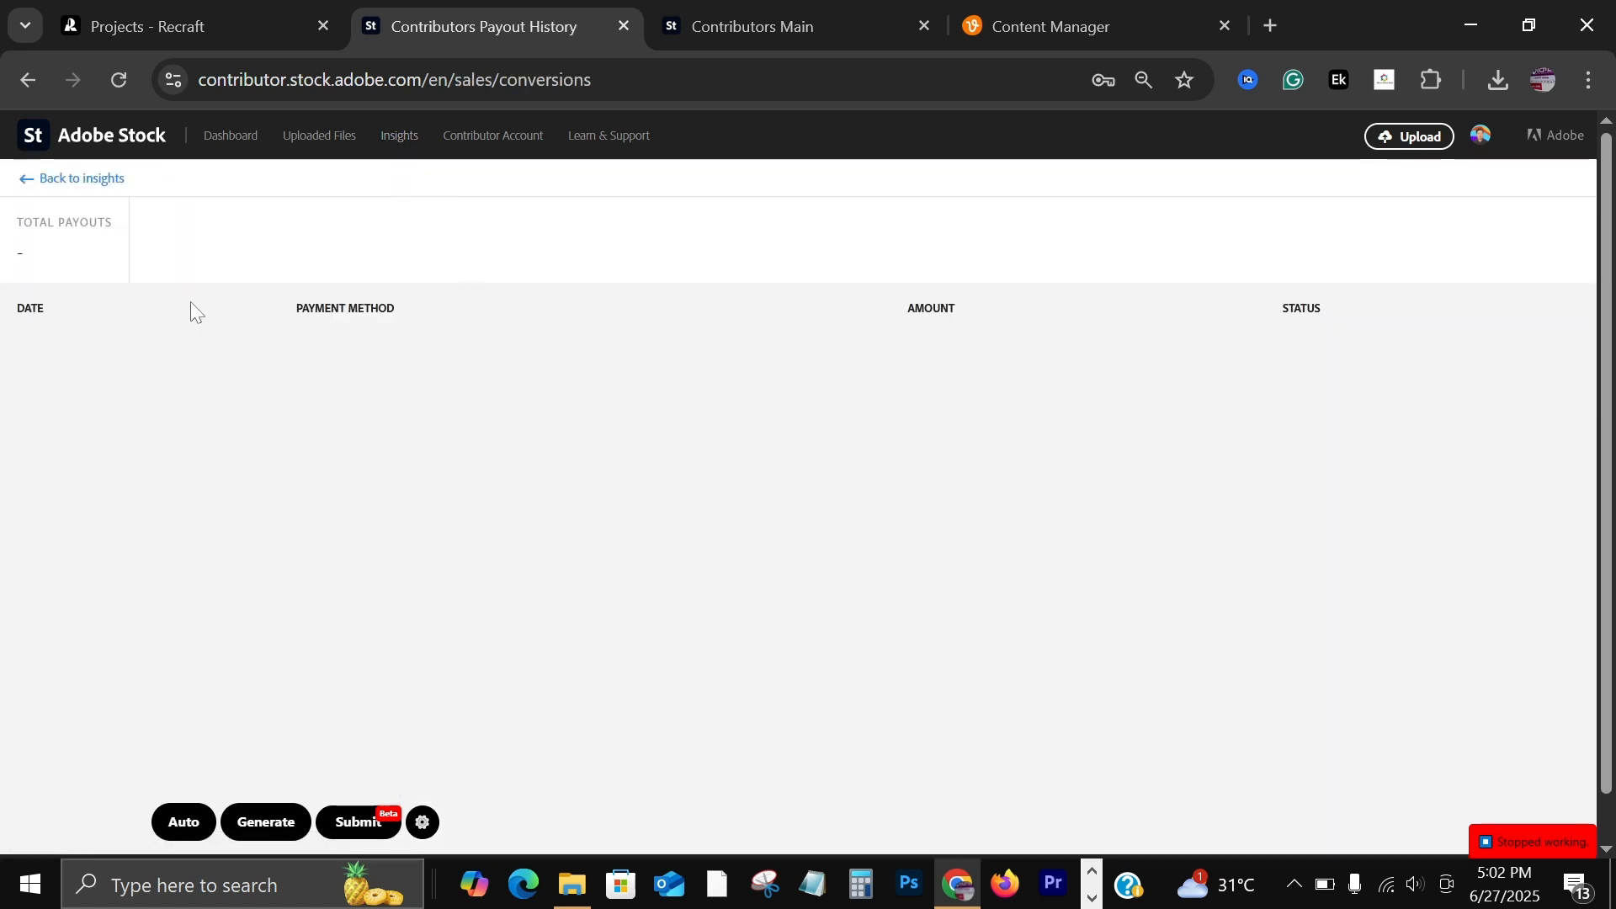